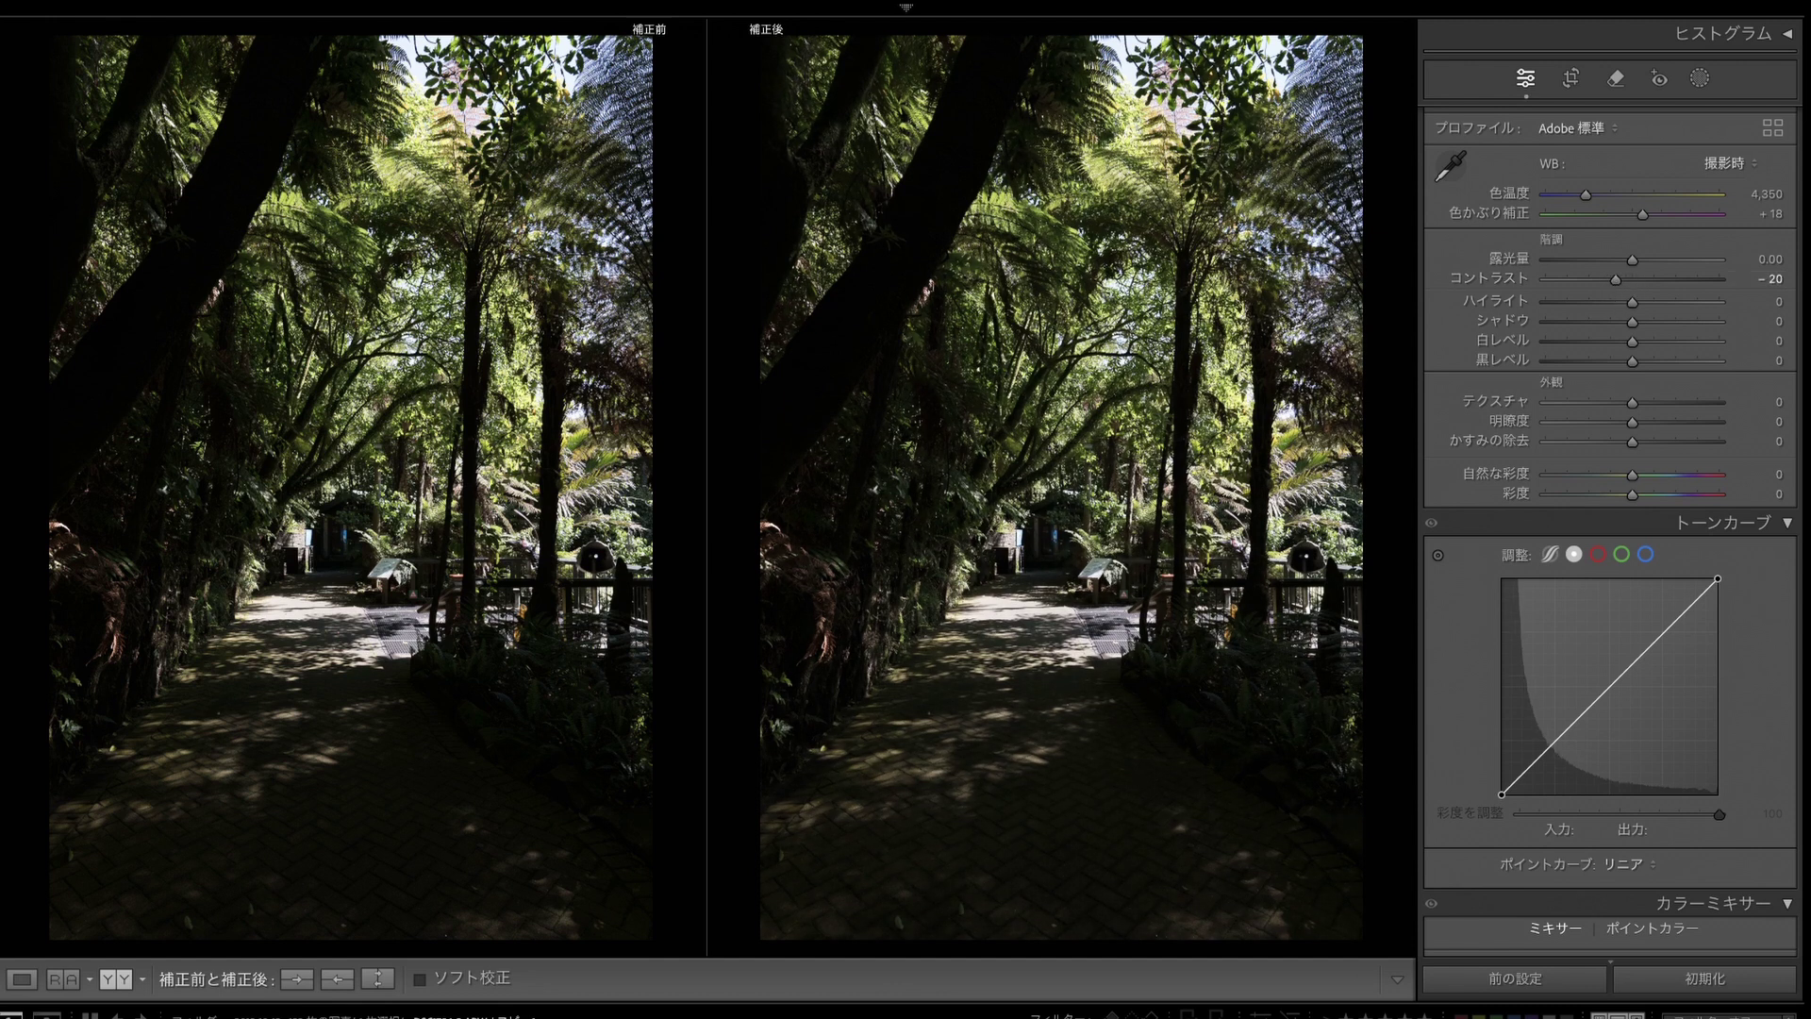
Step: Shape the red channel's tone curve with lowered shadows, a shadow point near 62/36, and slightly raised midtones and highlights
scroll(1613, 378, "down", 5)
left_click(1598, 152)
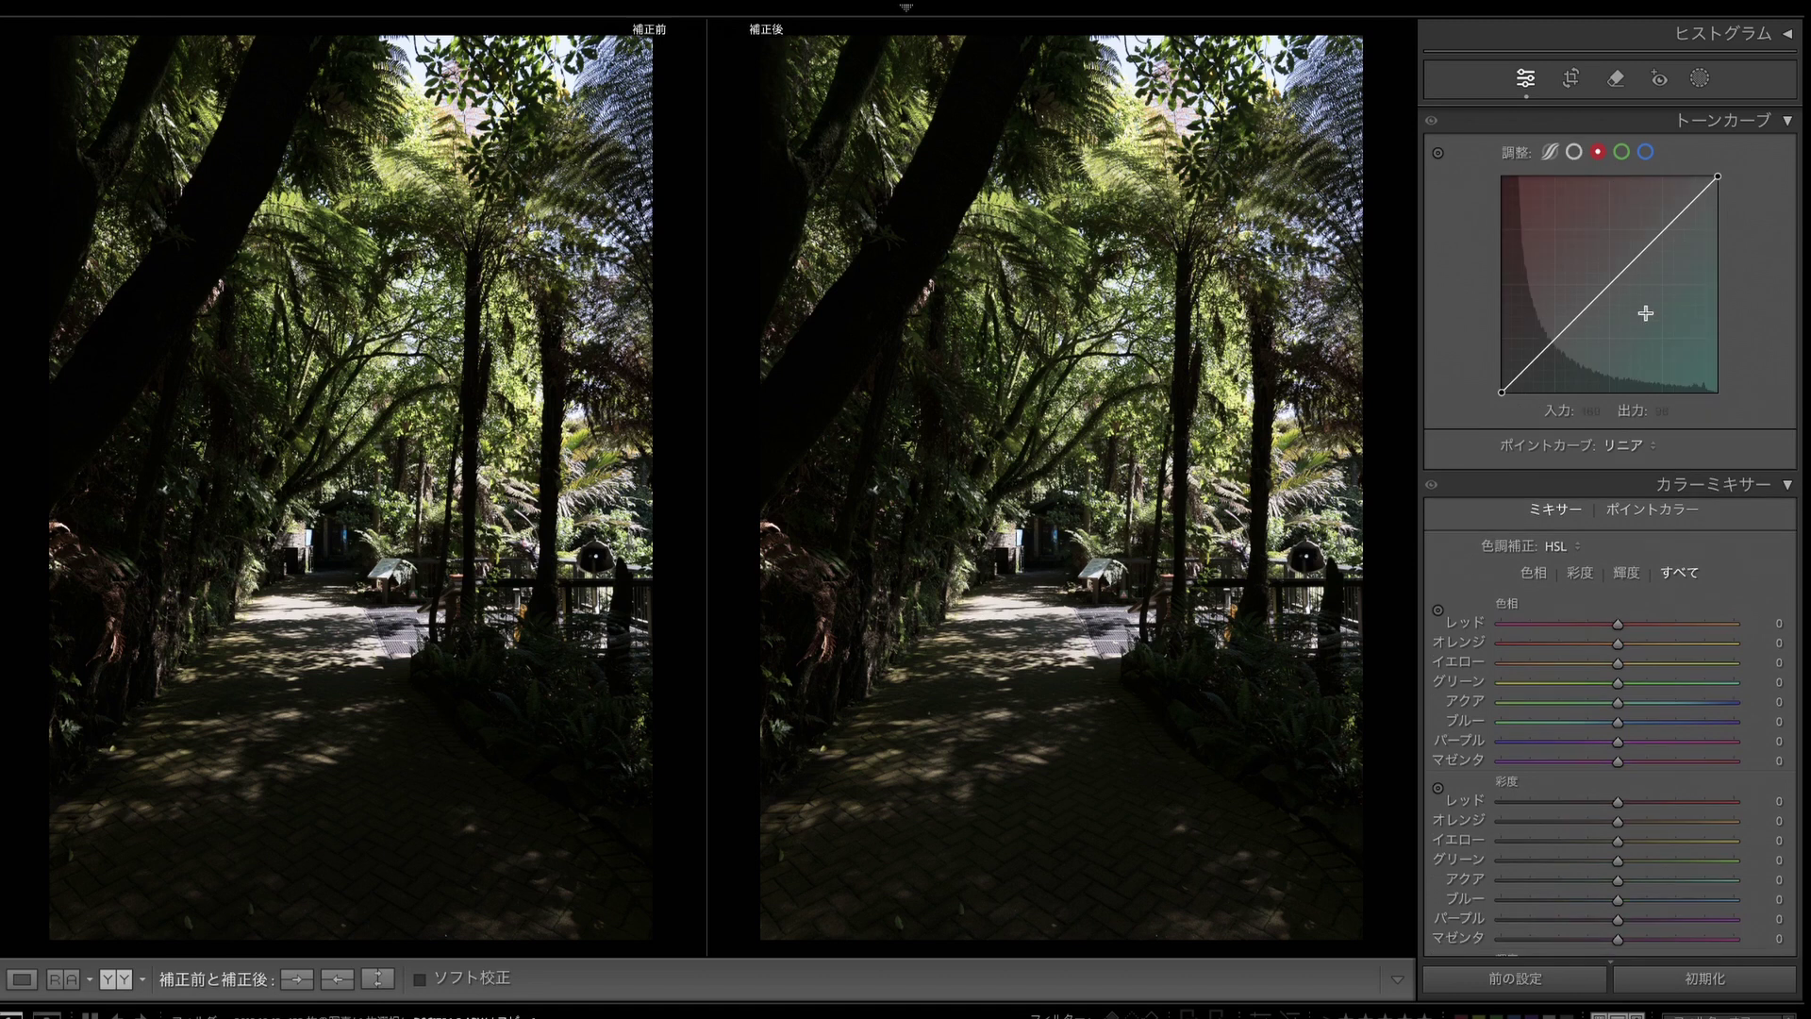
left_click_drag(1600, 292, 1556, 371)
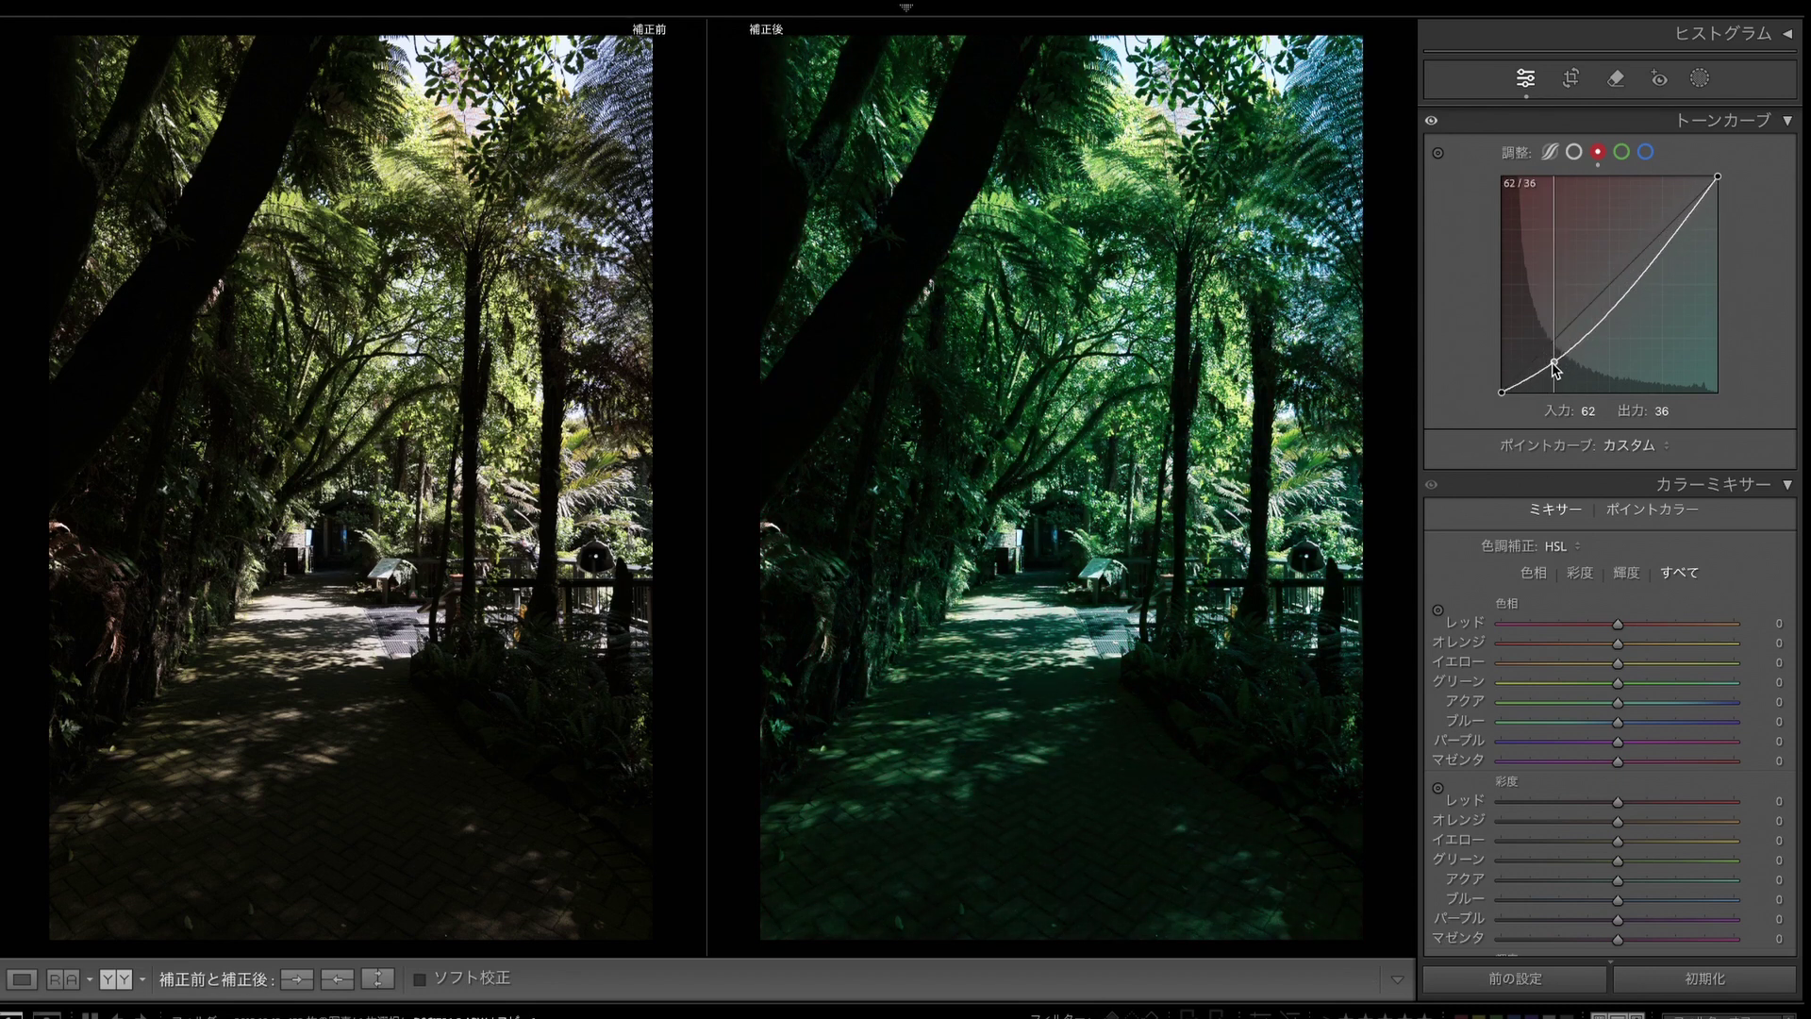
mouse_move(1612, 312)
left_mouse_down()
mouse_move(1622, 300)
mouse_move(1596, 326)
mouse_move(1642, 275)
mouse_move(1599, 301)
left_mouse_up()
left_click_drag(1647, 238, 1653, 236)
left_click_drag(1530, 382, 1533, 384)
Step: Lower the green channel curve's shadows to 34/23 with slightly raised midtones, and raise the photo's exposure to +1.55
left_click(1622, 152)
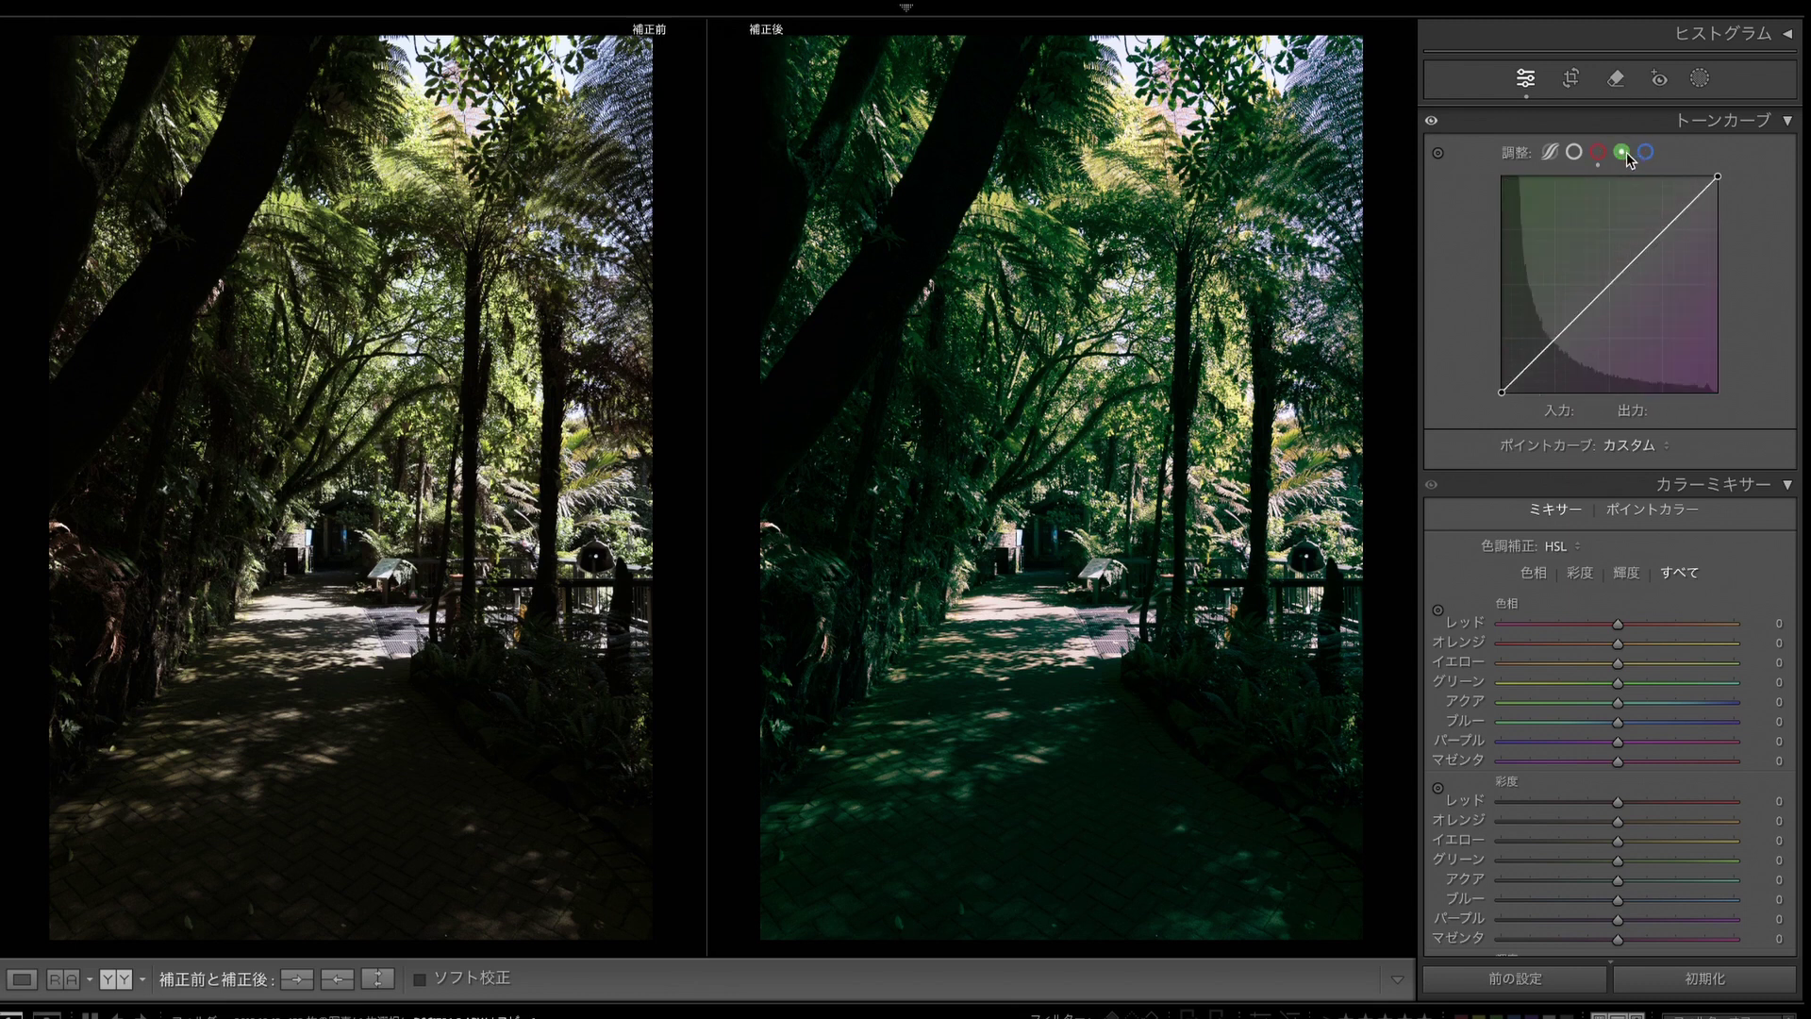
left_click_drag(1598, 292, 1530, 378)
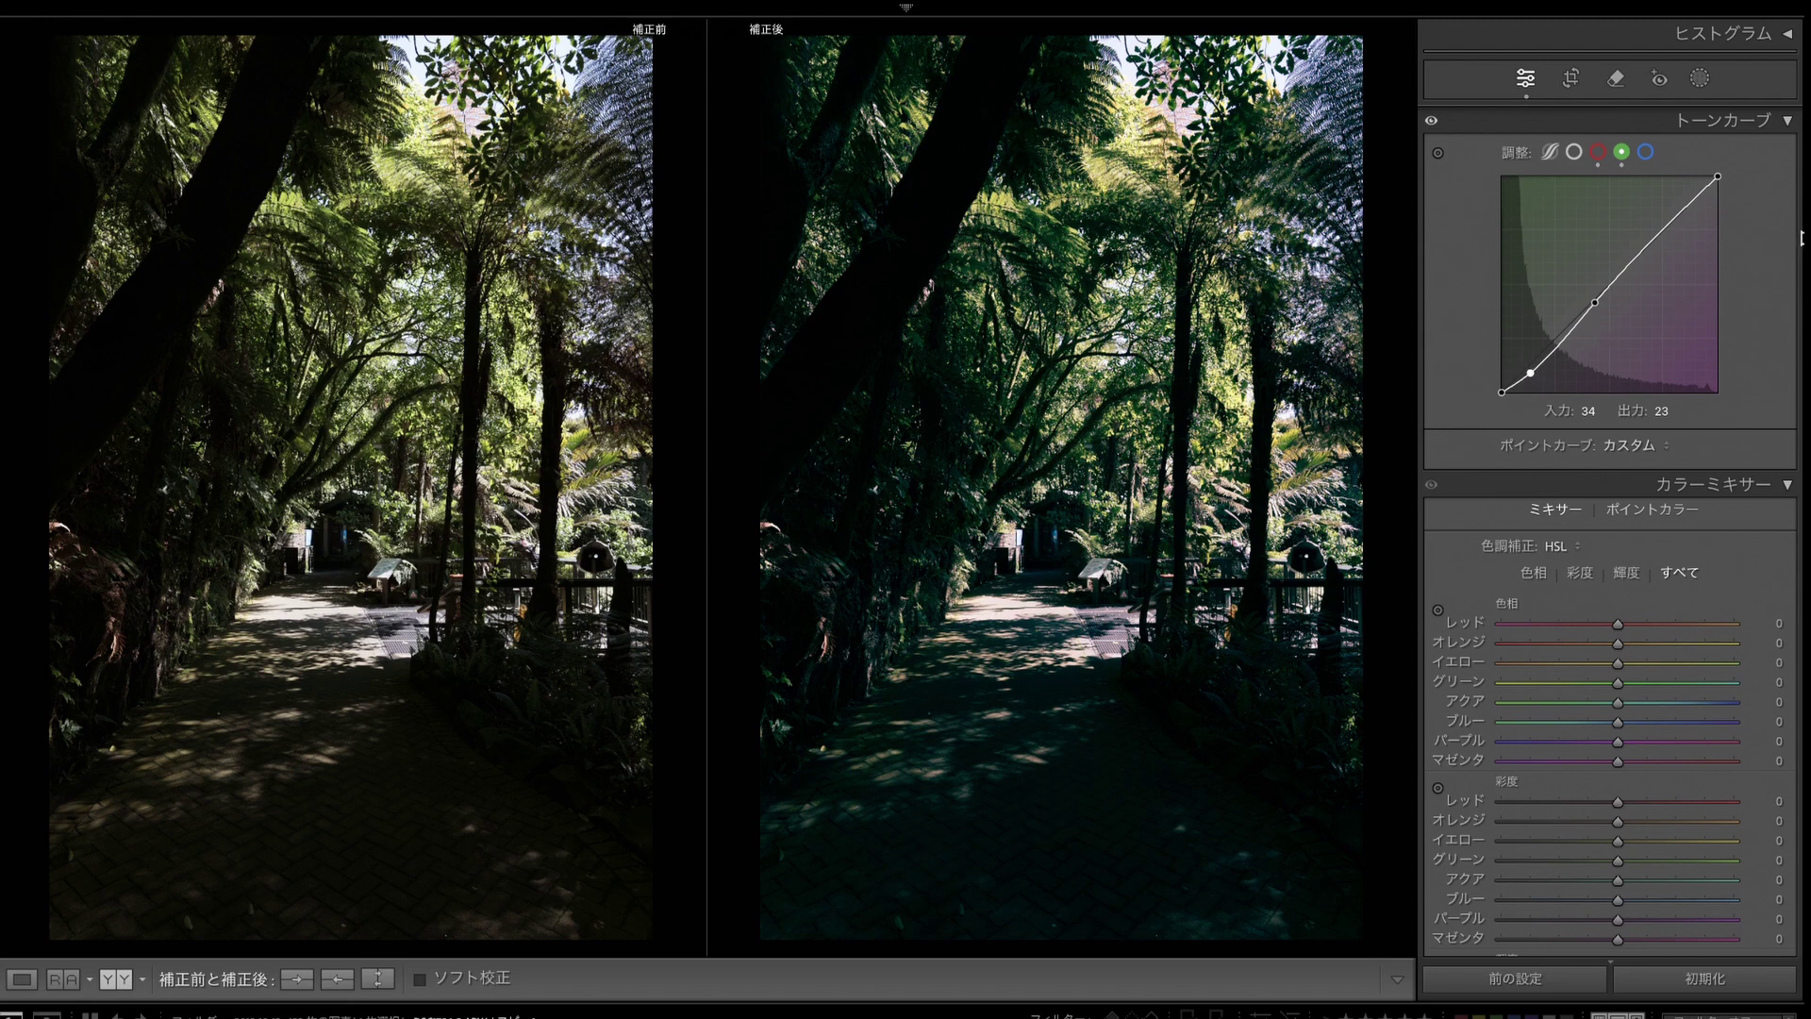
scroll(1800, 236, "up", 5)
left_click_drag(1644, 227, 1659, 226)
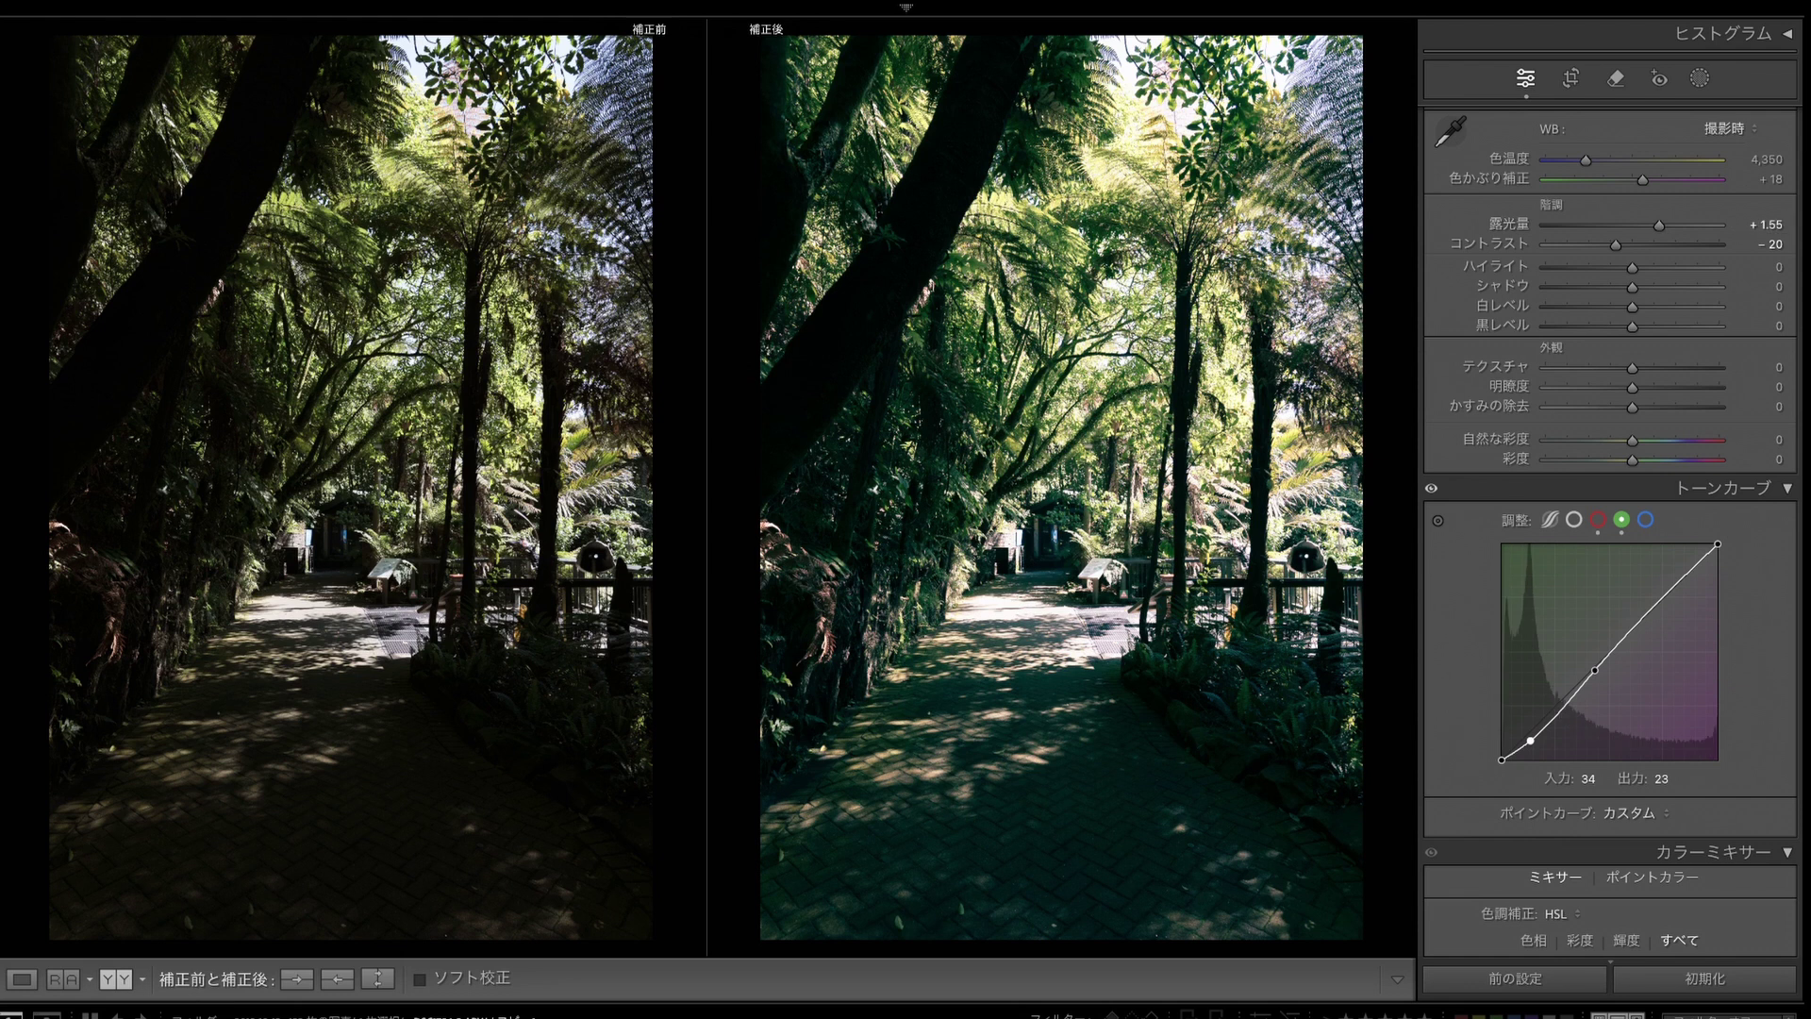
Step: Refine the green channel's tone curve by repositioning its lower midtone point and anchoring the highlights at 169/169
scroll(1469, 543, "down", 4)
left_click_drag(1537, 518, 1586, 451)
double_click(1585, 453)
left_click(1572, 468)
left_click_drag(1653, 380, 1645, 398)
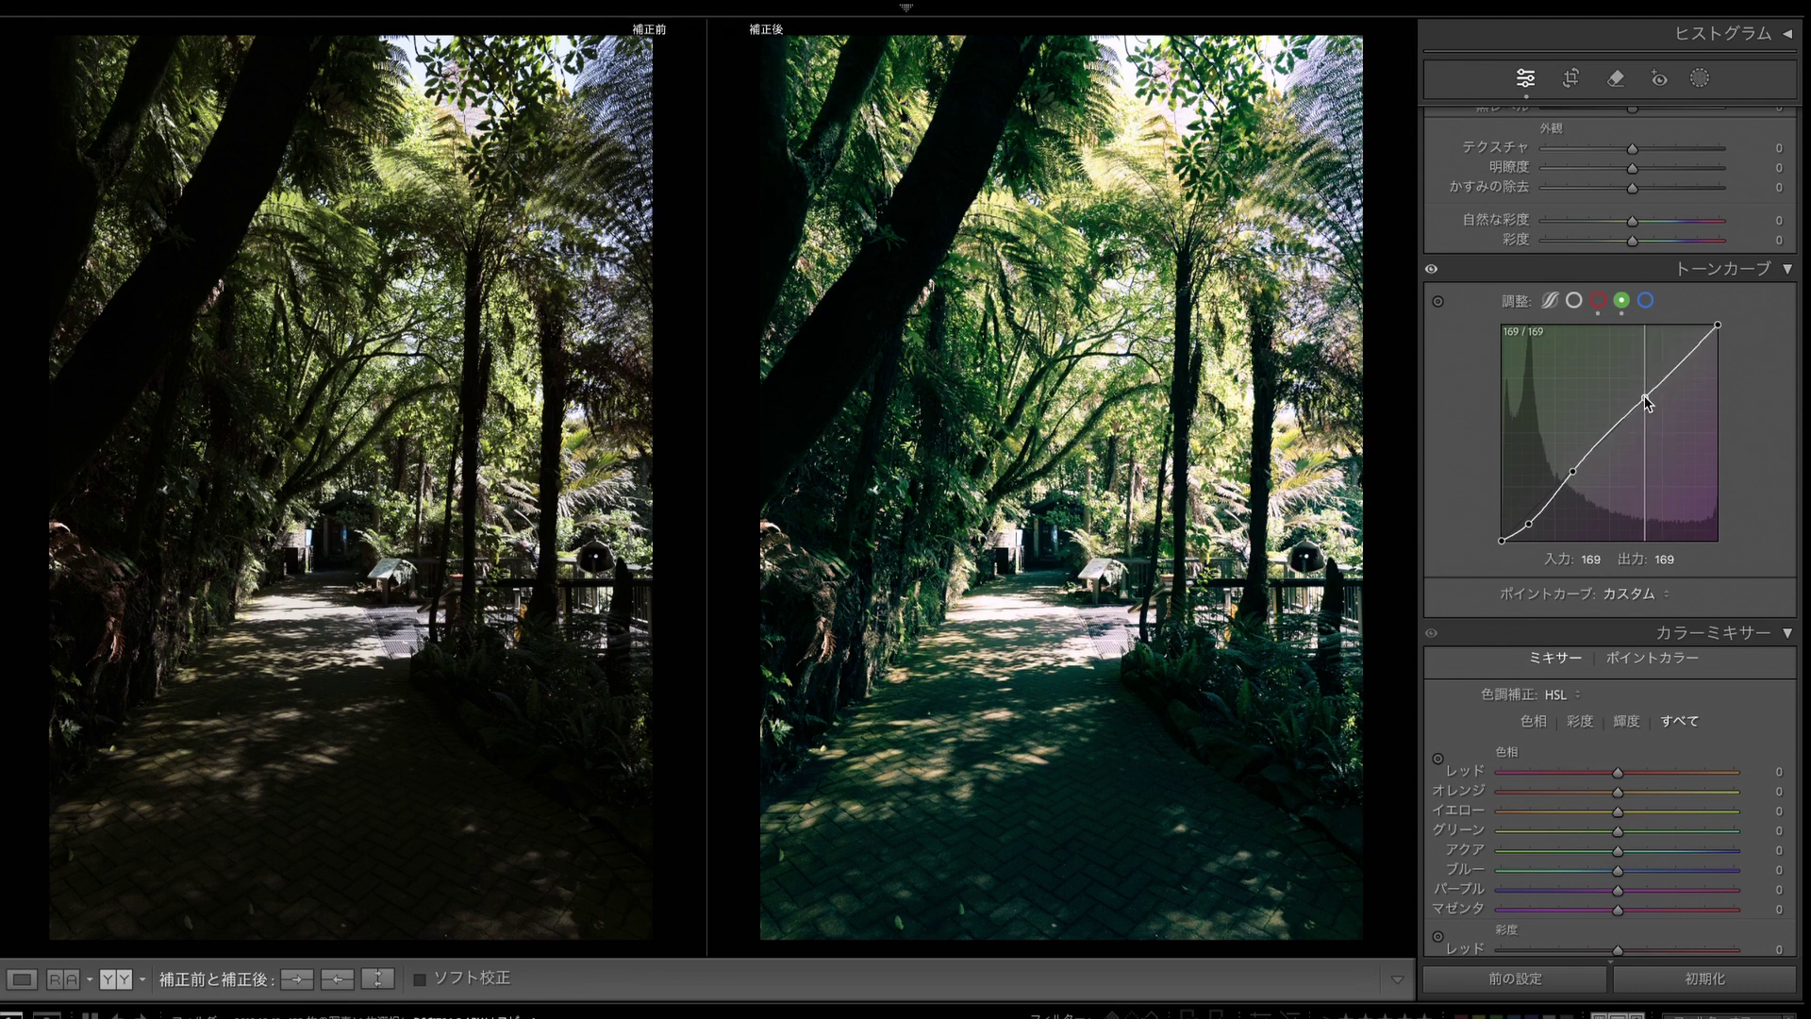
Step: Shape the blue channel's tone curve with a slightly raised shadow point, lowered midtones and highlights, and a white point near 255/254
left_click(1646, 300)
left_click_drag(1608, 435, 1615, 432)
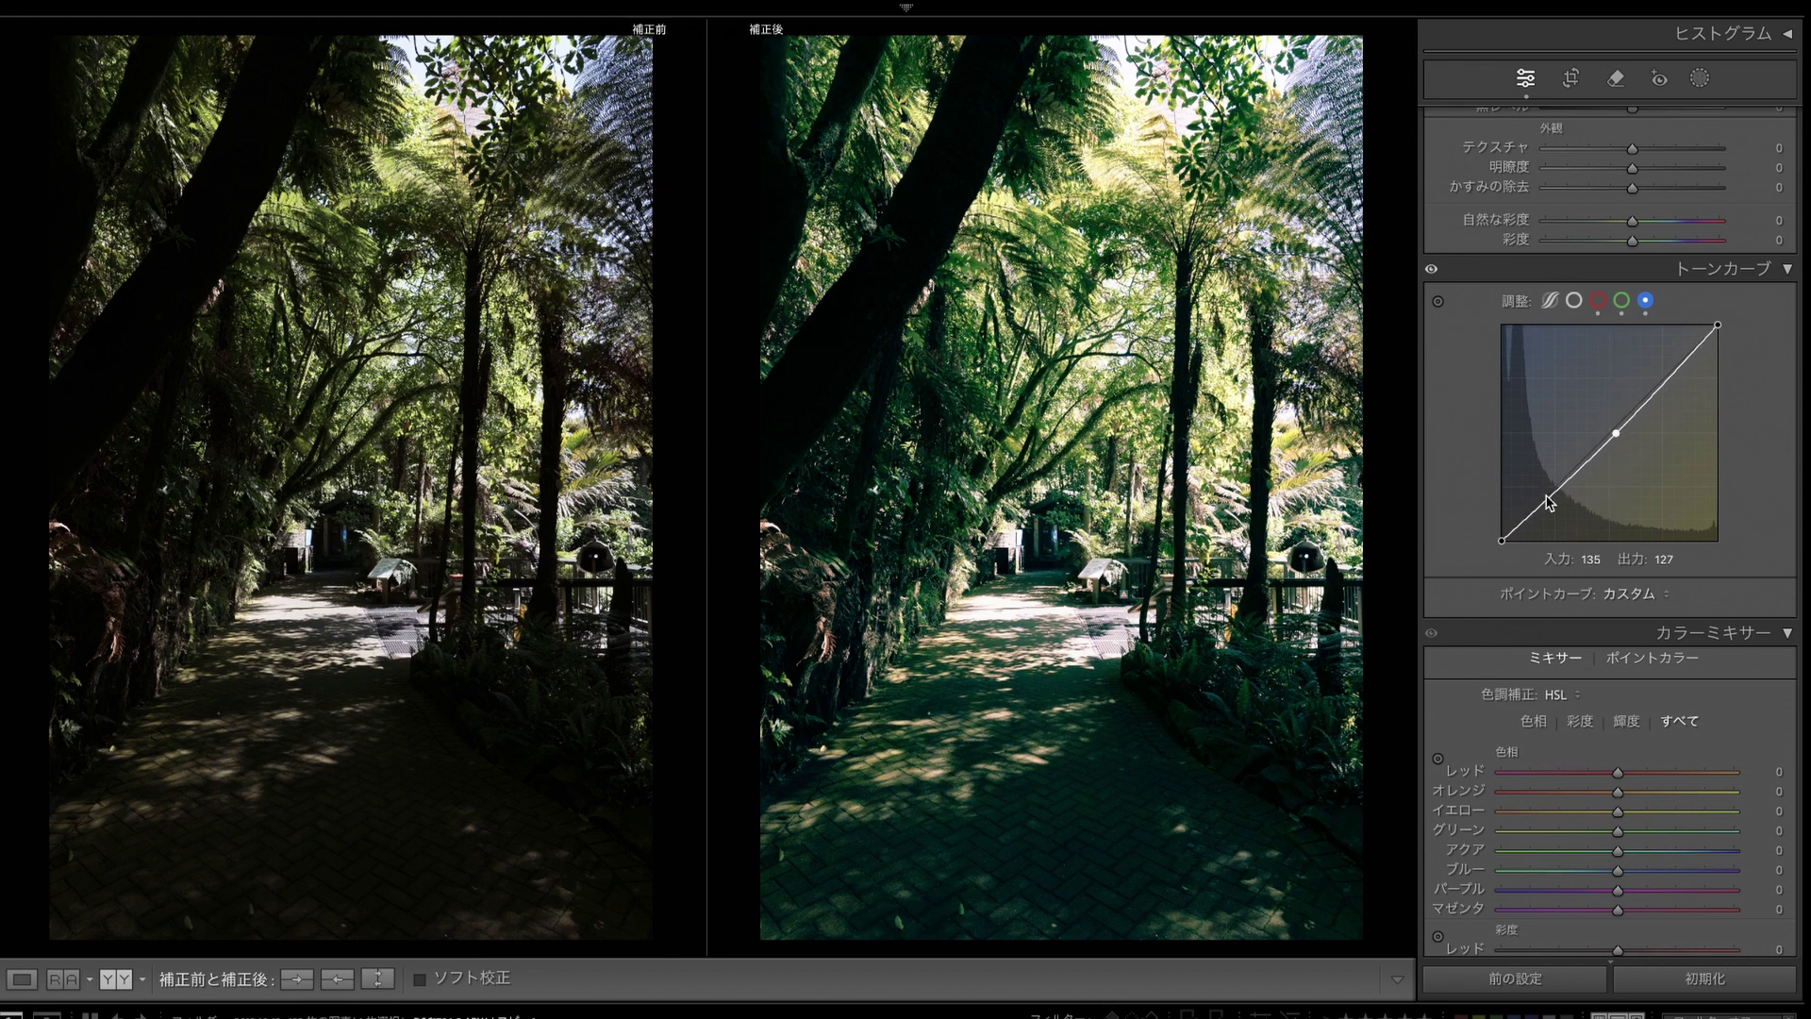
left_click_drag(1533, 510, 1525, 514)
left_click_drag(1618, 424, 1603, 439)
left_click_drag(1661, 380, 1662, 385)
left_click_drag(1602, 439, 1596, 458)
left_click_drag(1717, 325, 1728, 337)
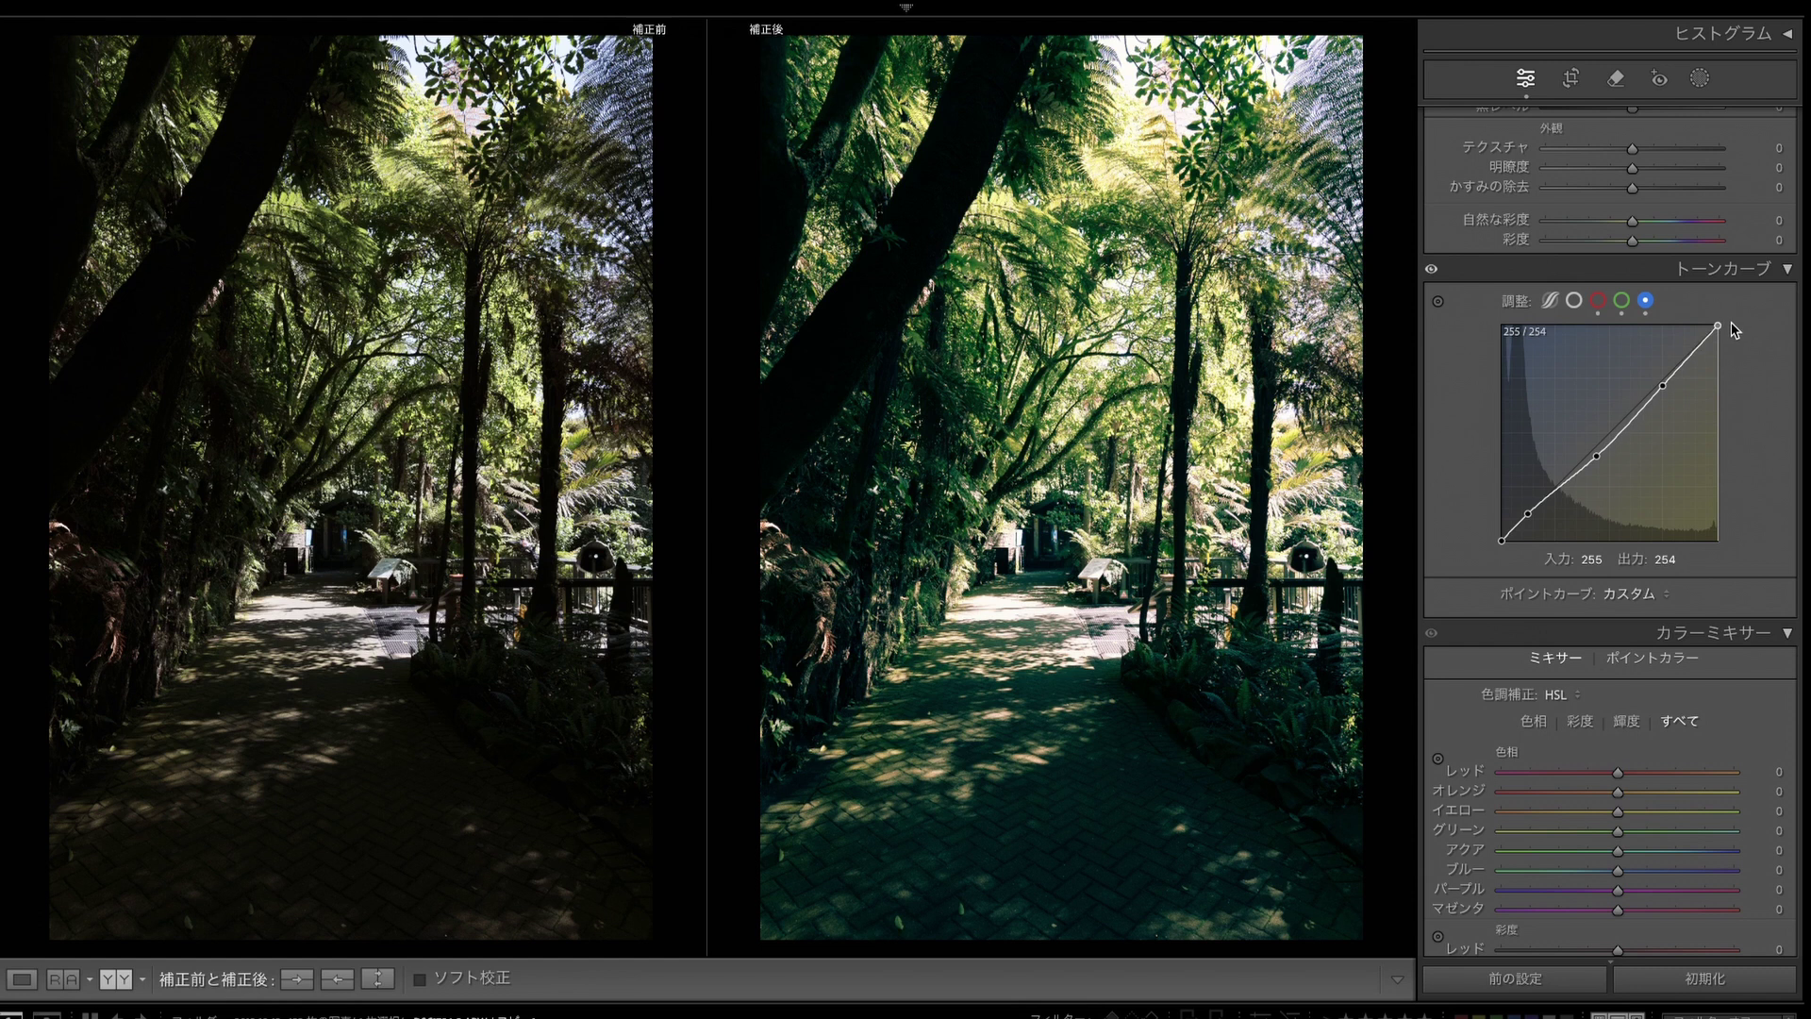
Step: Refine the blue channel's curve by lowering its shadows, setting the lower midtone to 84/75 and adjusting the upper midtone and highlight points
left_click_drag(1734, 334, 1731, 330)
left_click_drag(1663, 386, 1664, 390)
left_click_drag(1533, 507, 1533, 524)
left_click_drag(1594, 455, 1571, 475)
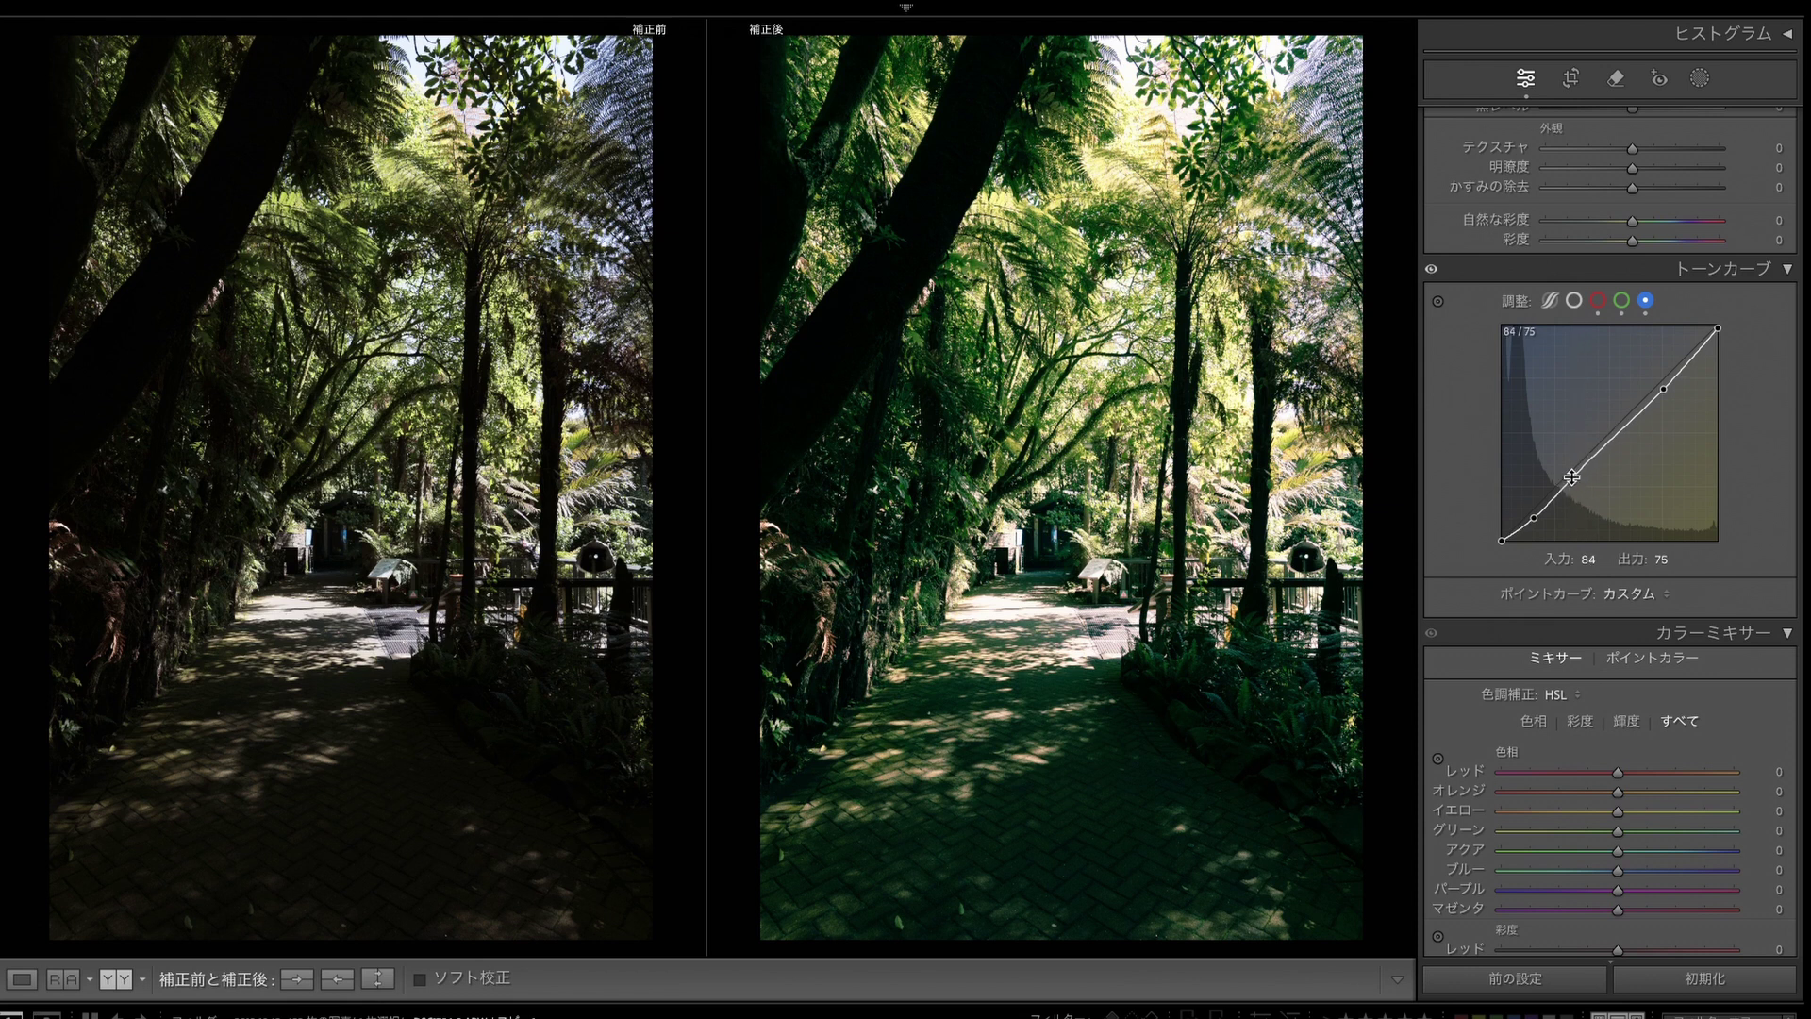
left_click_drag(1664, 388, 1627, 418)
left_click(1129, 619)
mouse_move(1633, 426)
left_mouse_down()
mouse_move(1634, 443)
mouse_move(1621, 429)
left_mouse_up()
Step: Review the red and green channel curves and set the blue curve's midtone point to 135/119
left_click(1600, 301)
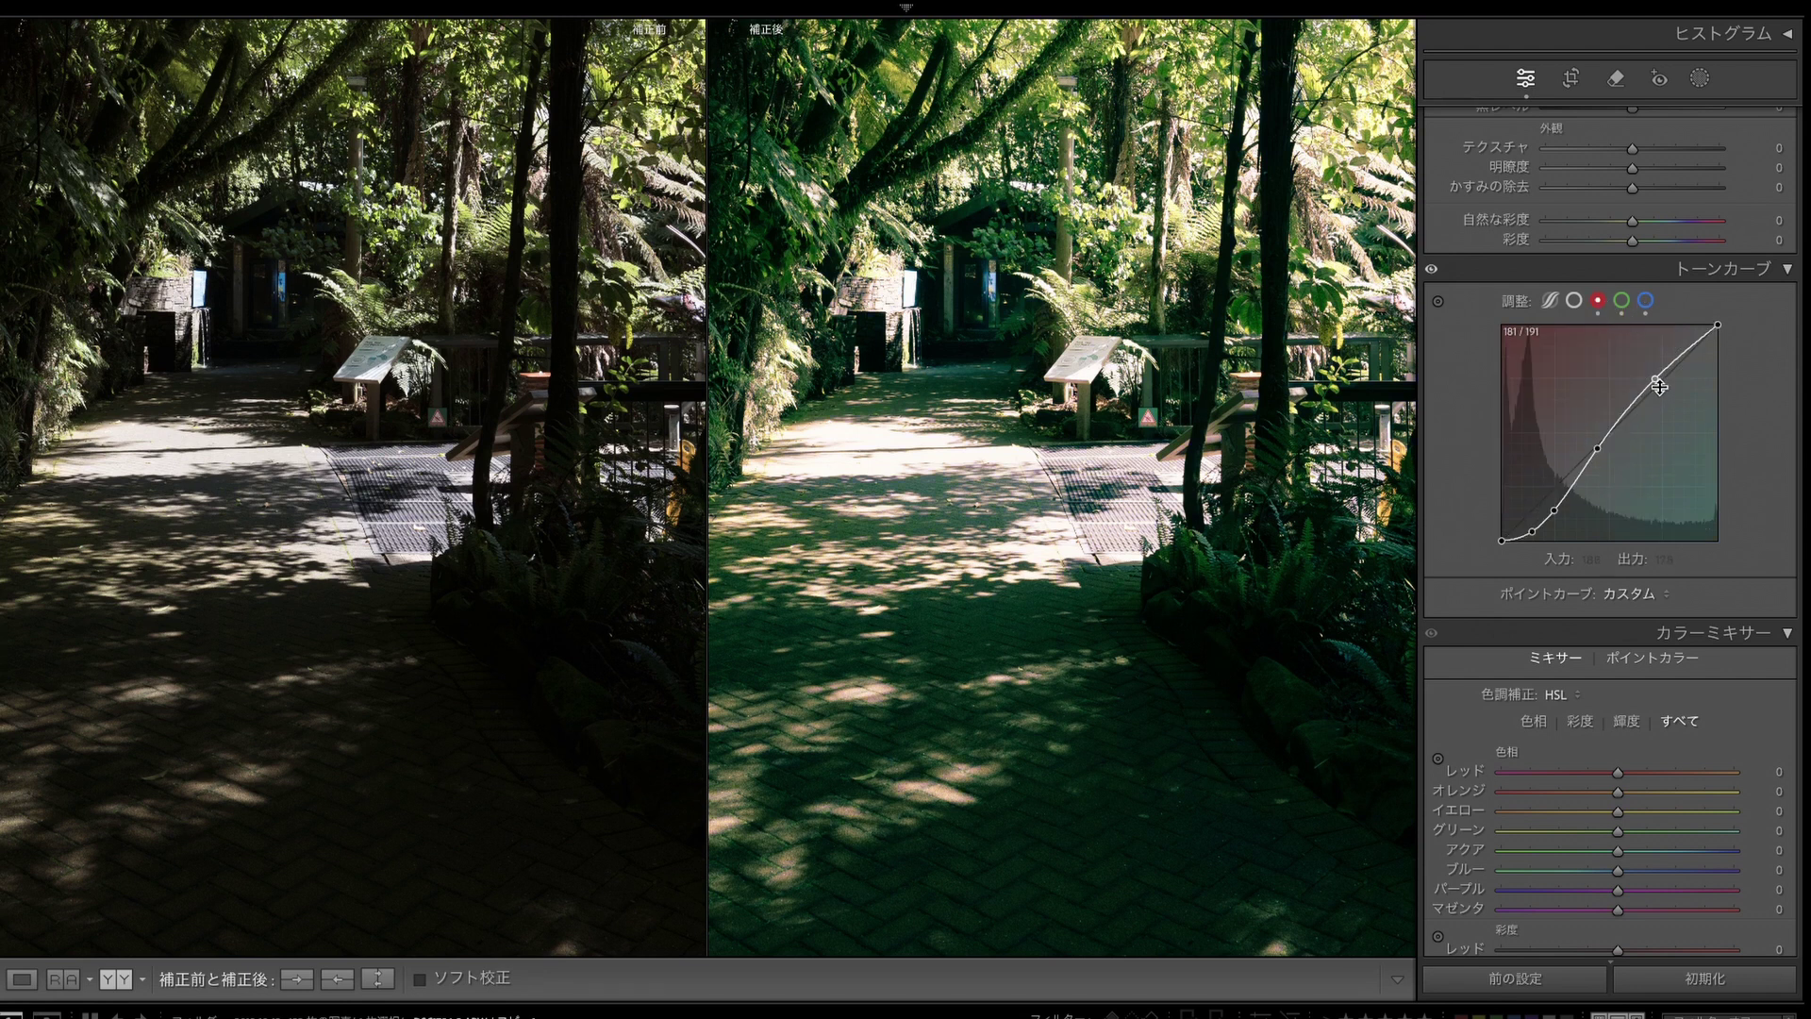
left_click(1622, 304)
left_click(1647, 303)
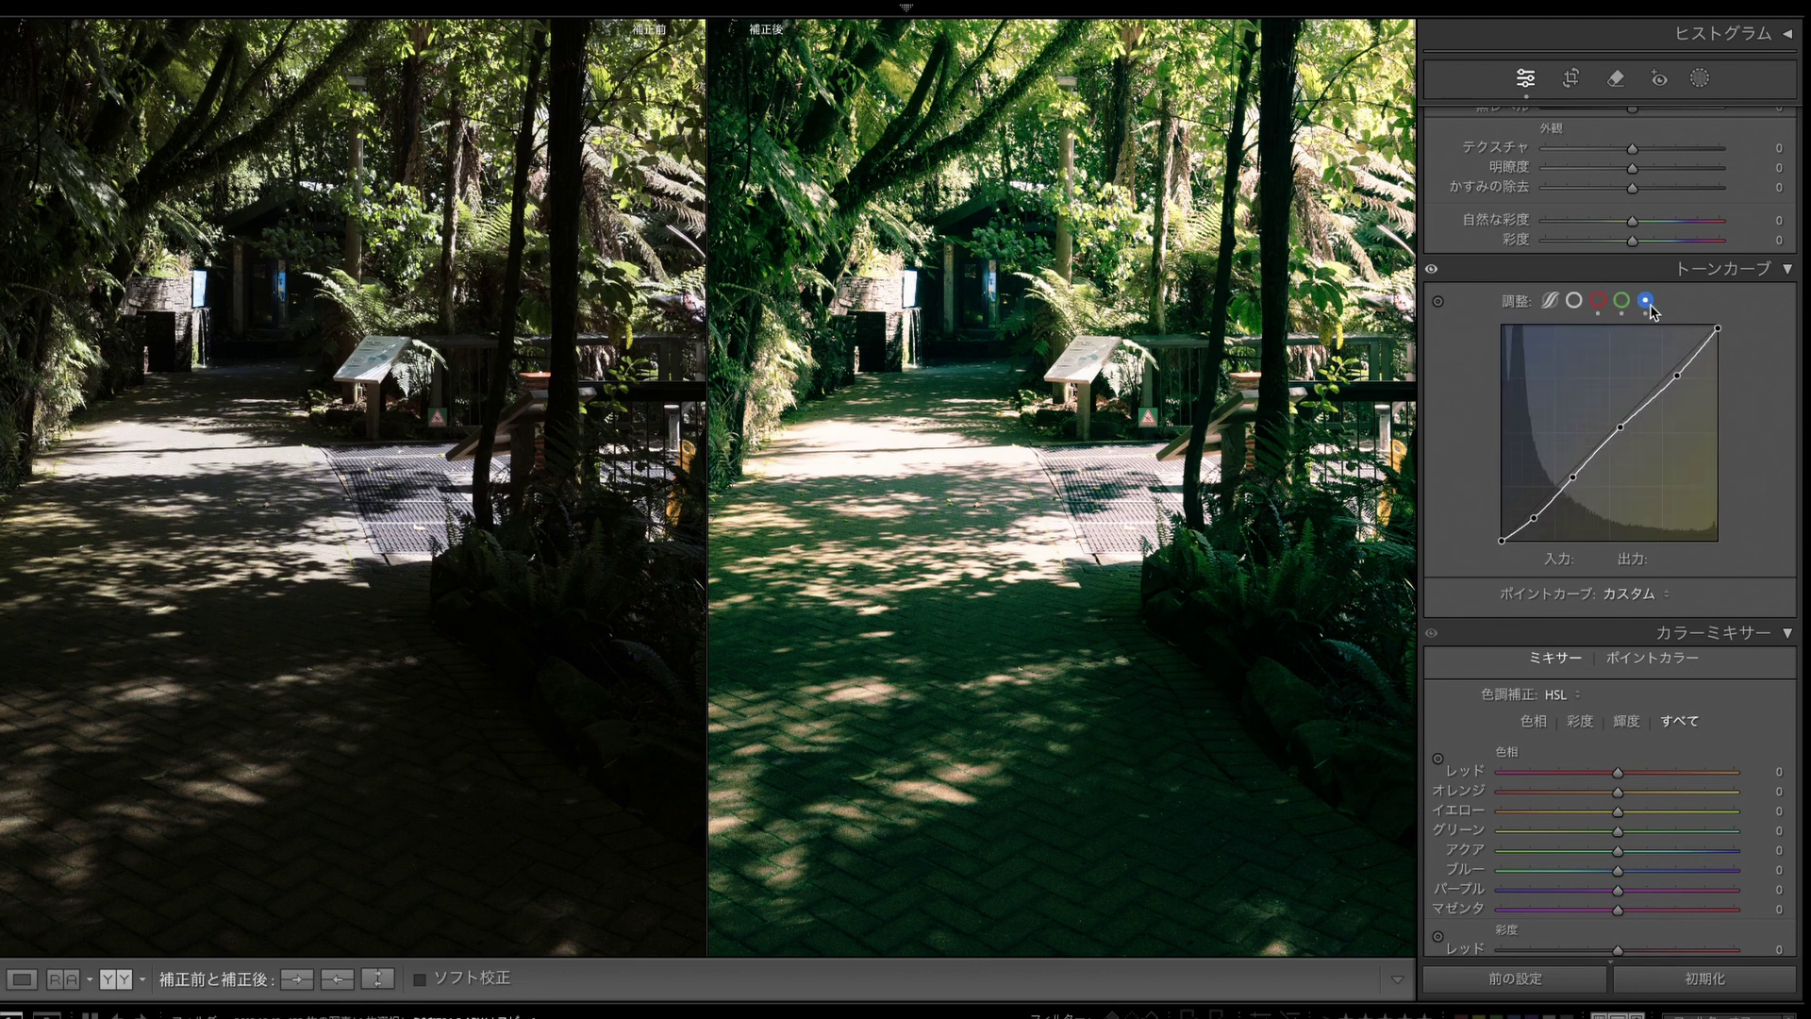
left_click(1437, 296)
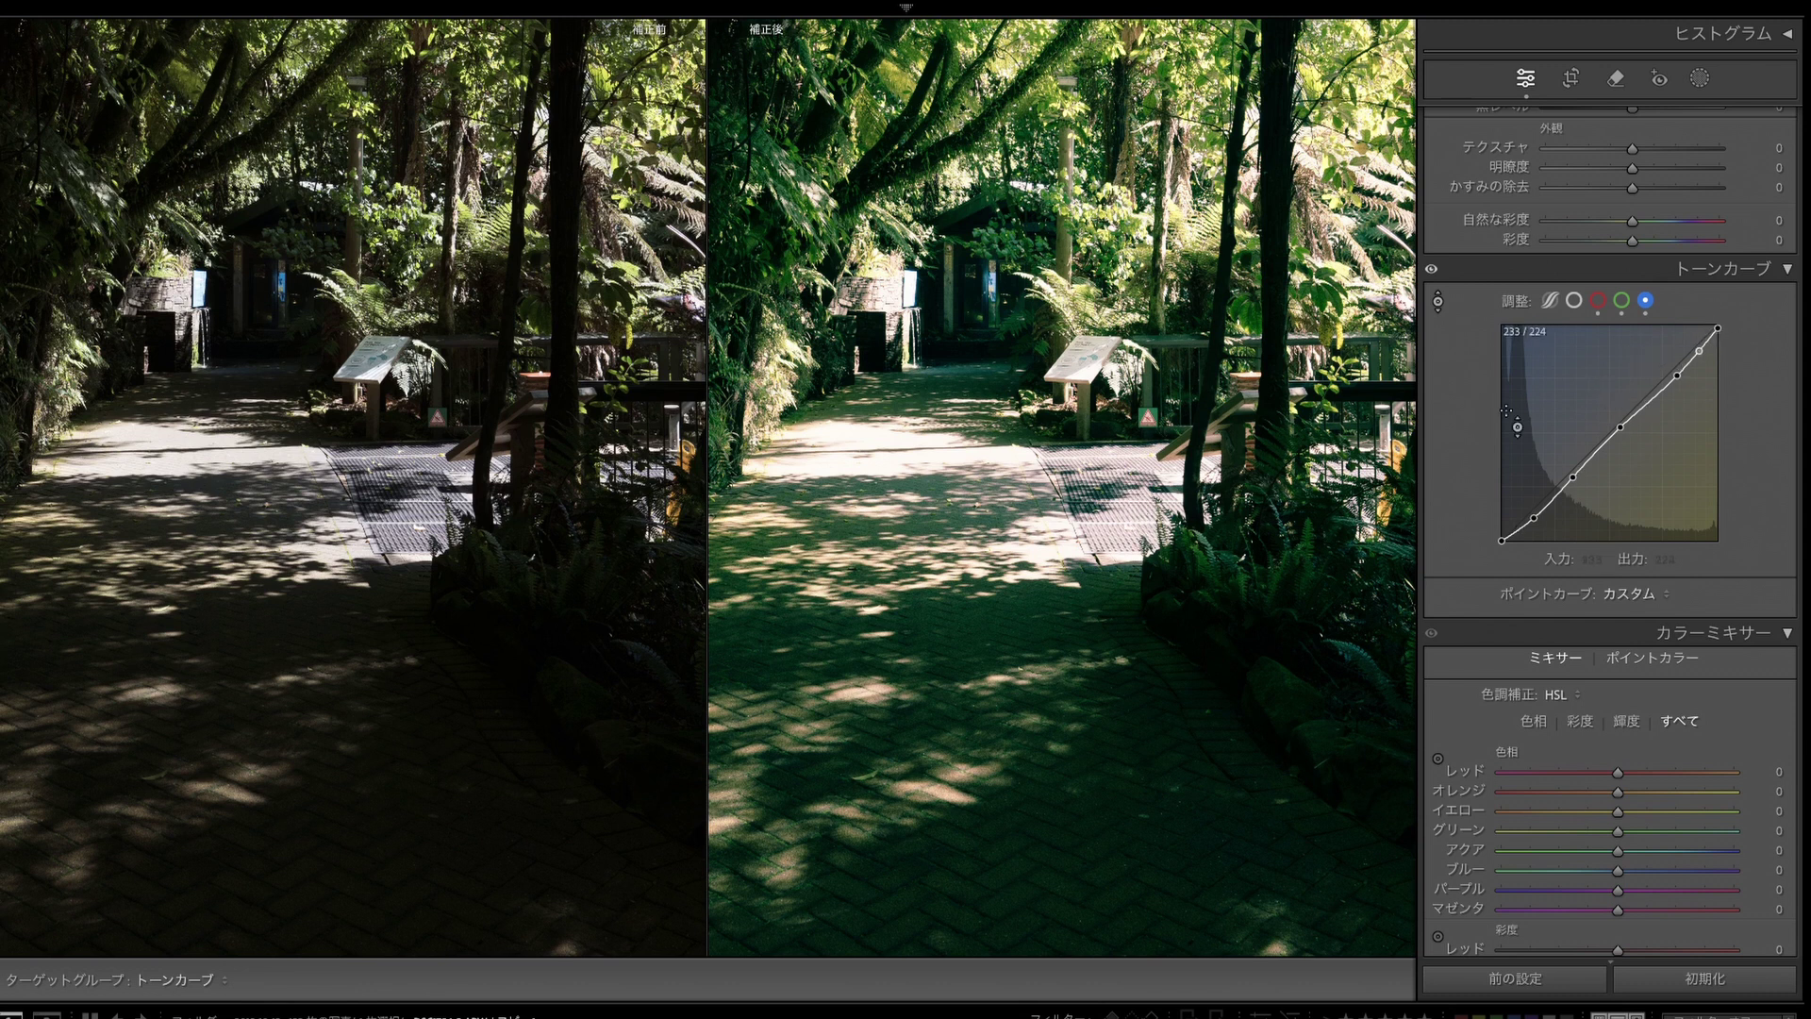
key("Escape")
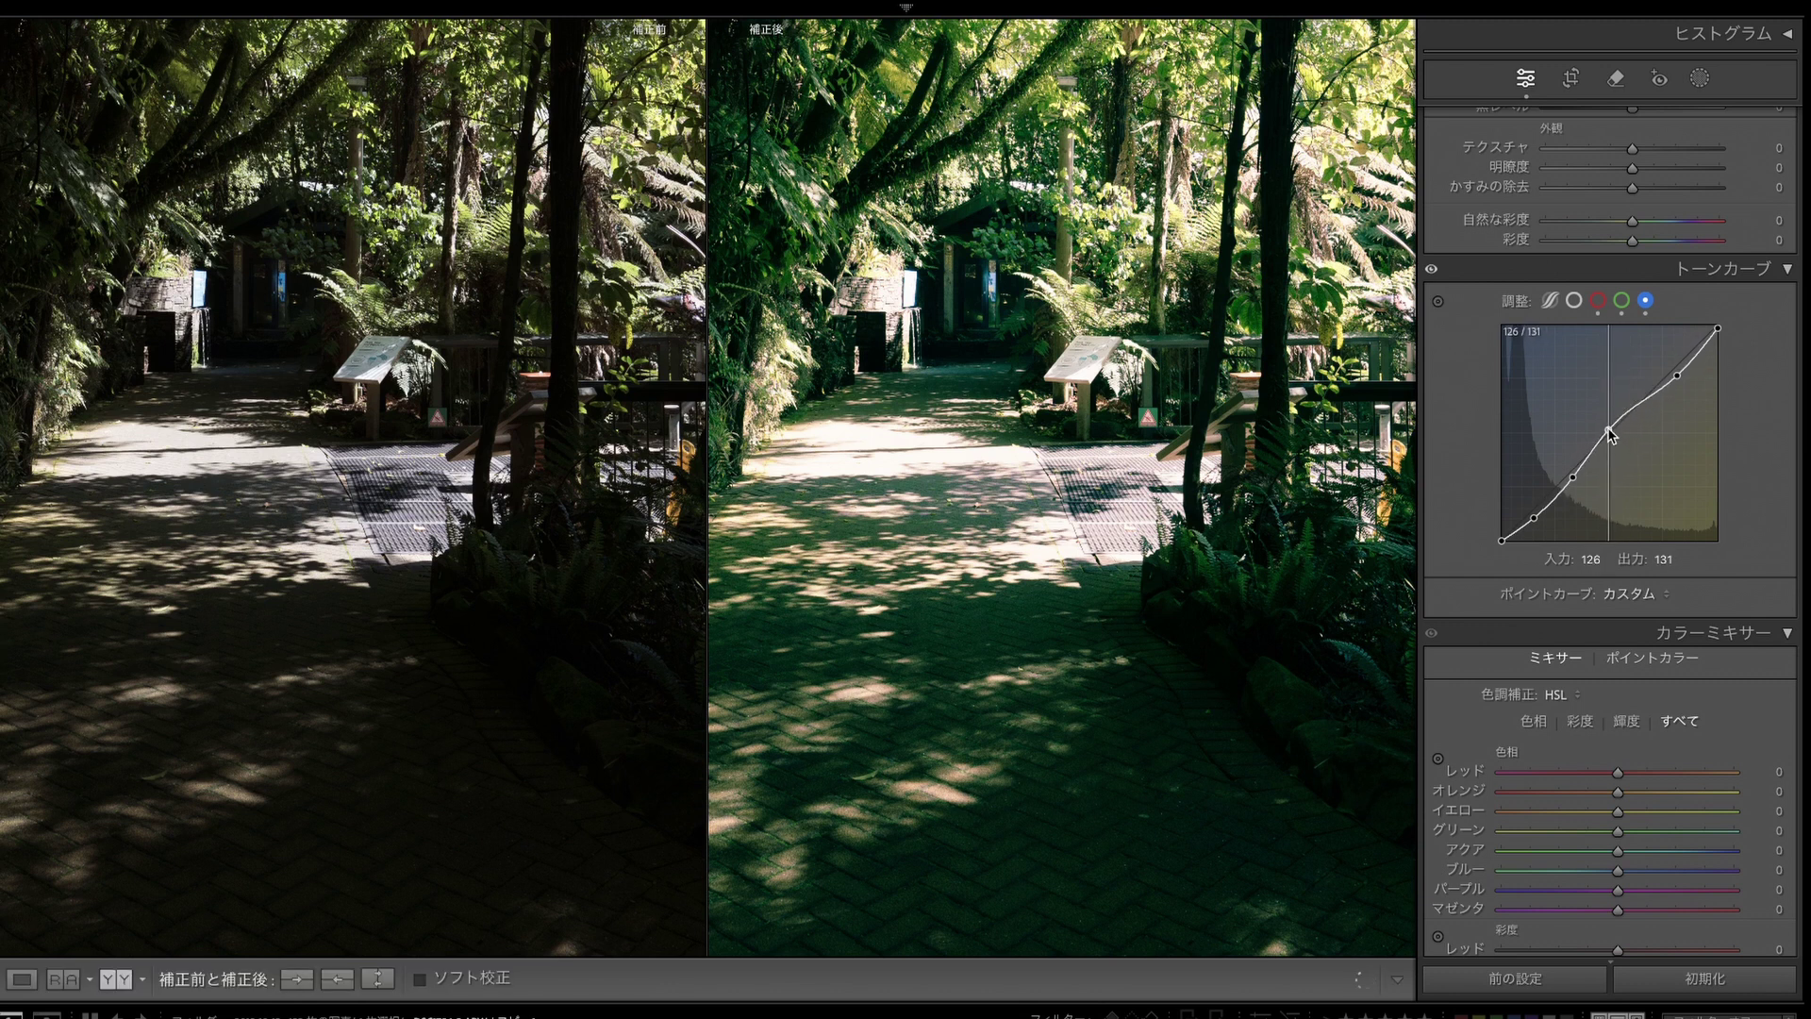
left_click(1615, 438)
key("Right")
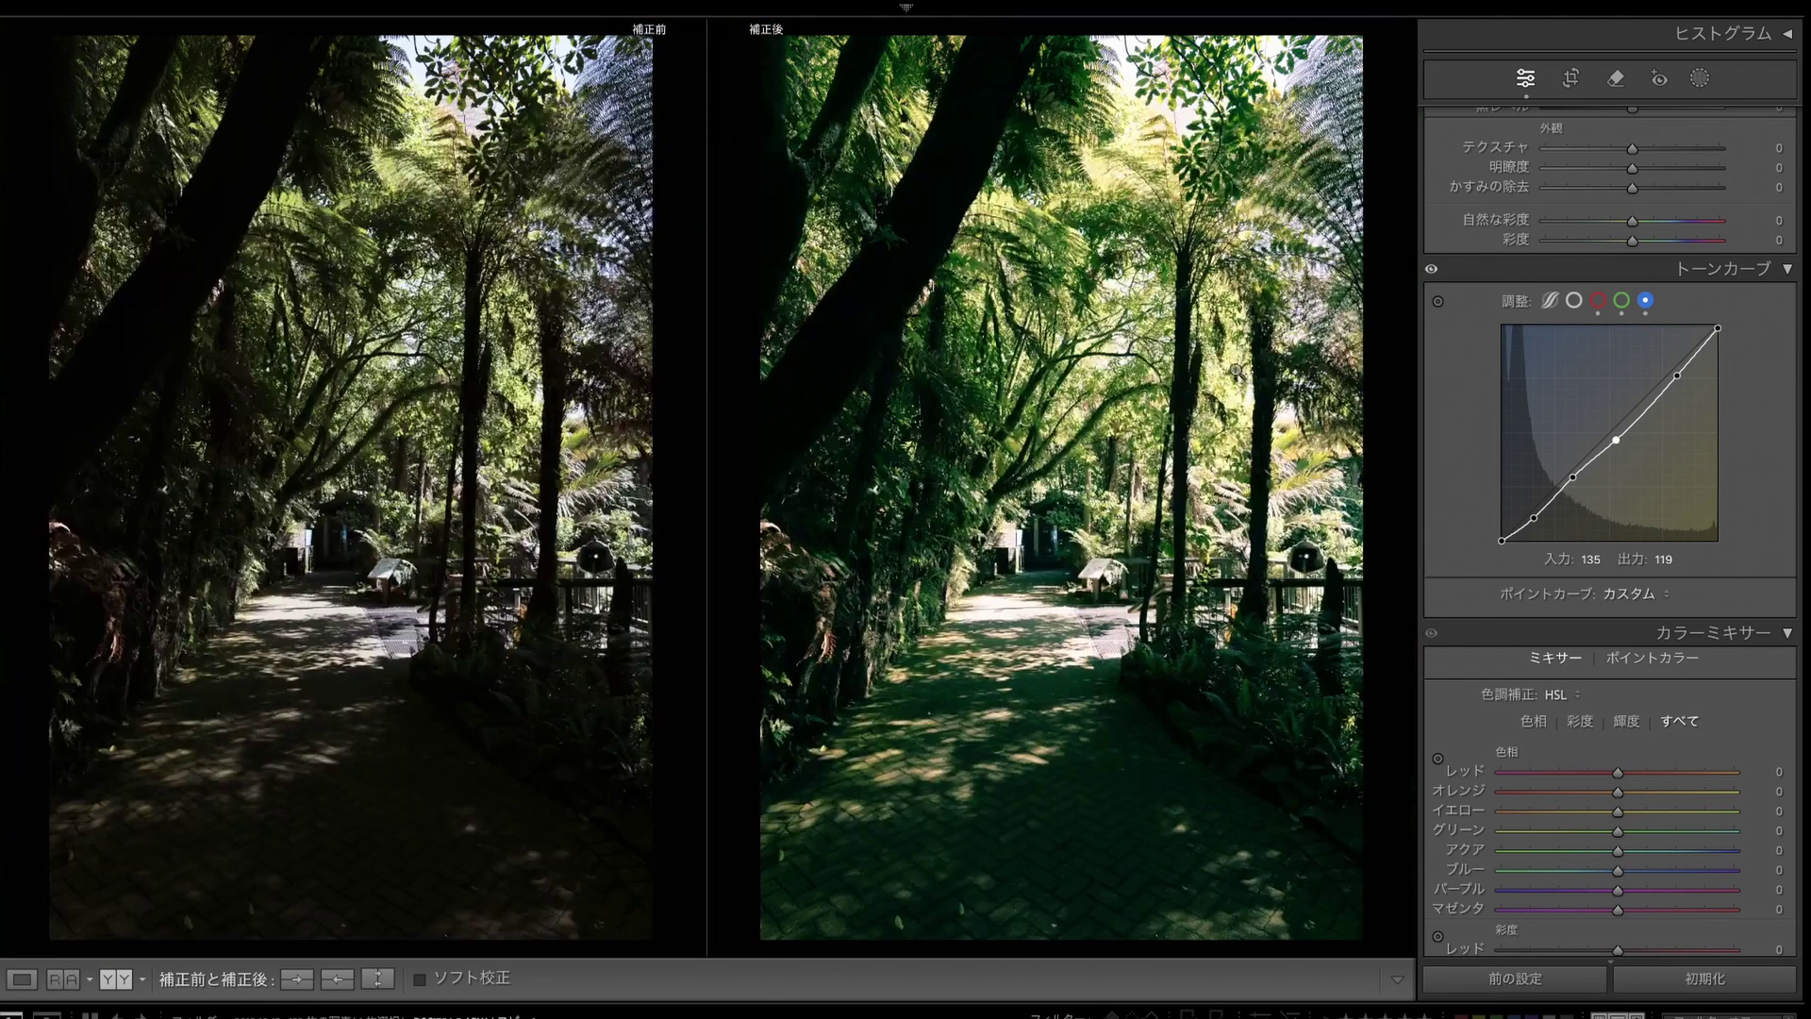
Step: Shape the overall RGB tone curve with lowered shadows, points at 83/77 and 177/178, and the white point at 255/243
scroll(1610, 528, "up", 3)
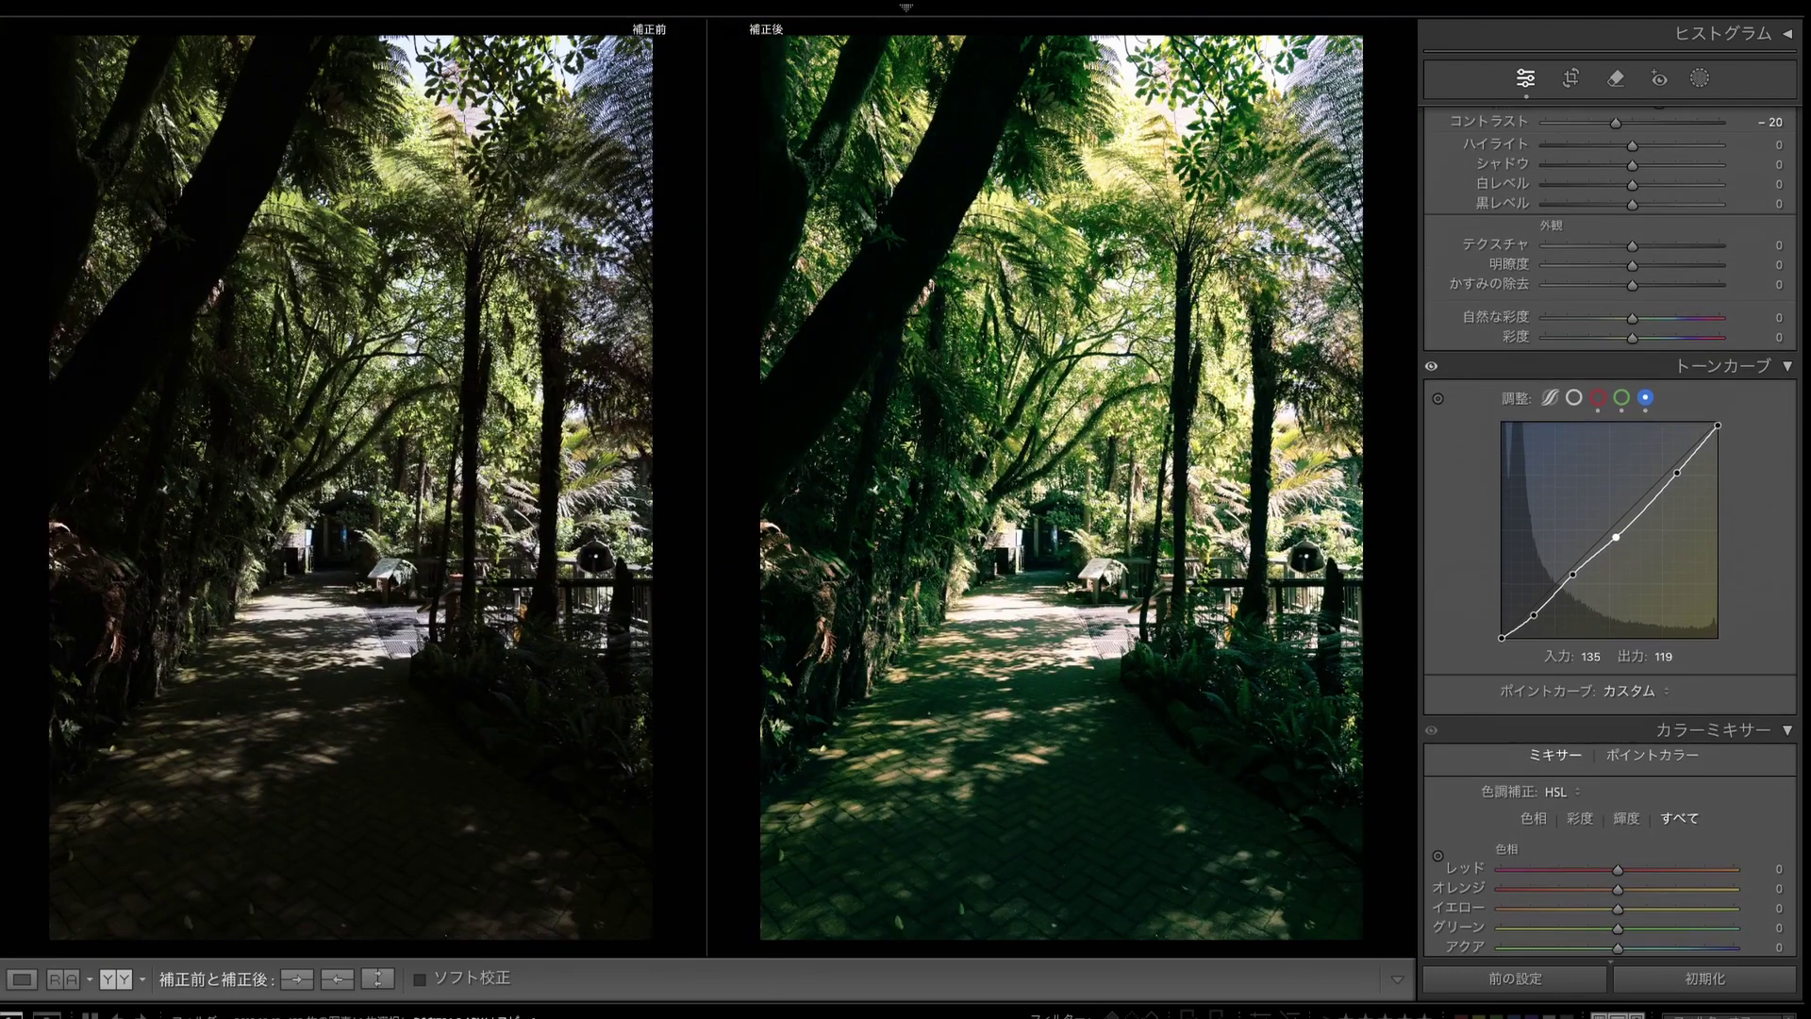
left_click(1574, 445)
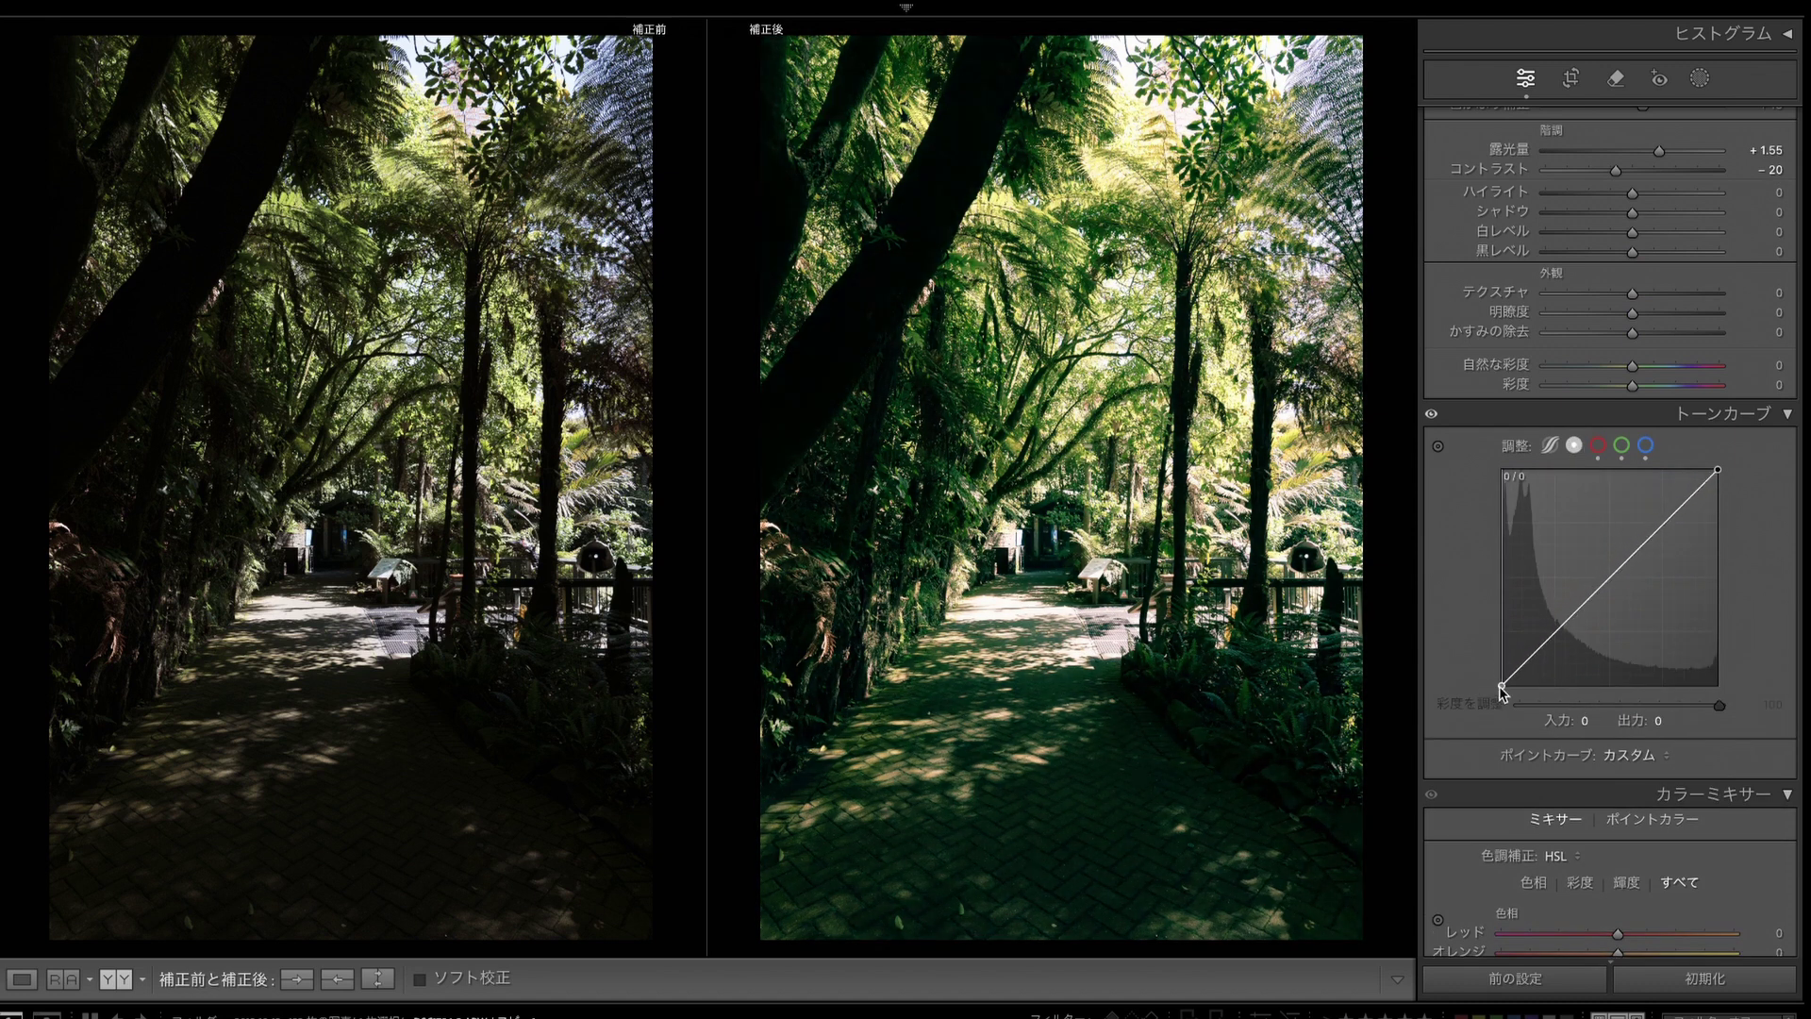
mouse_move(1597, 597)
left_mouse_down()
mouse_move(1526, 673)
mouse_move(1570, 619)
left_mouse_up()
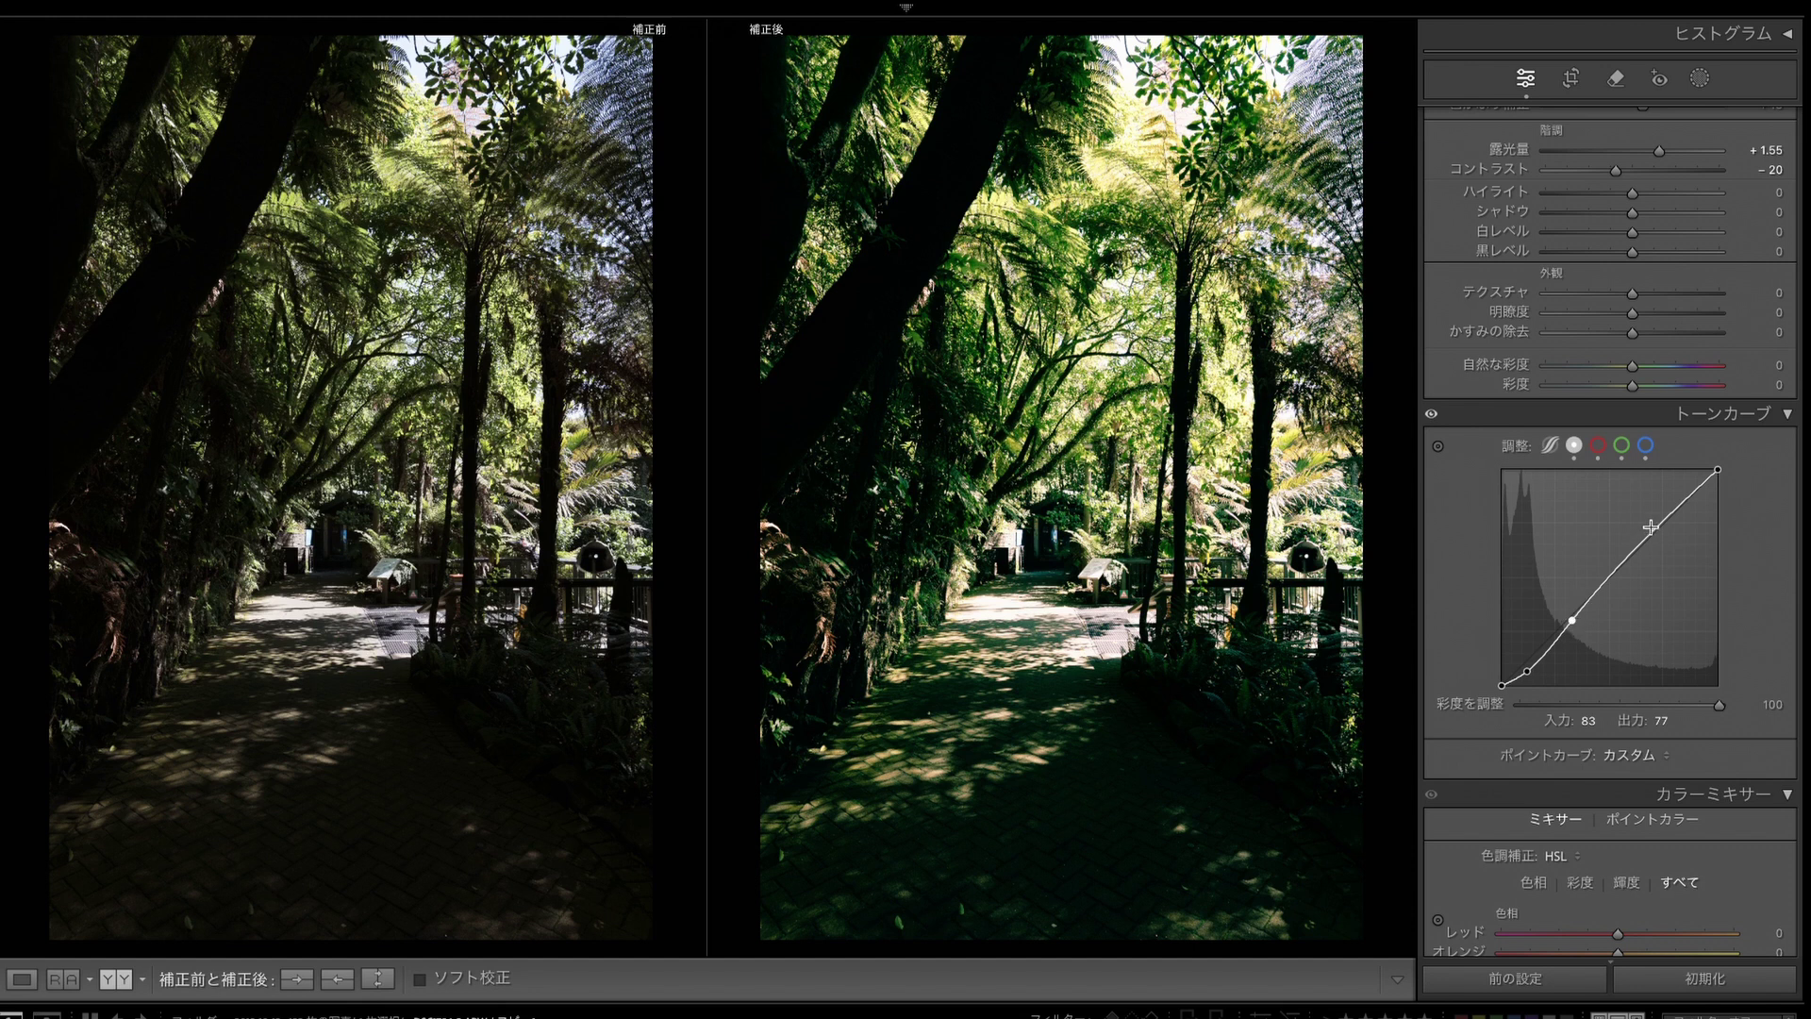
left_click_drag(1647, 542, 1647, 549)
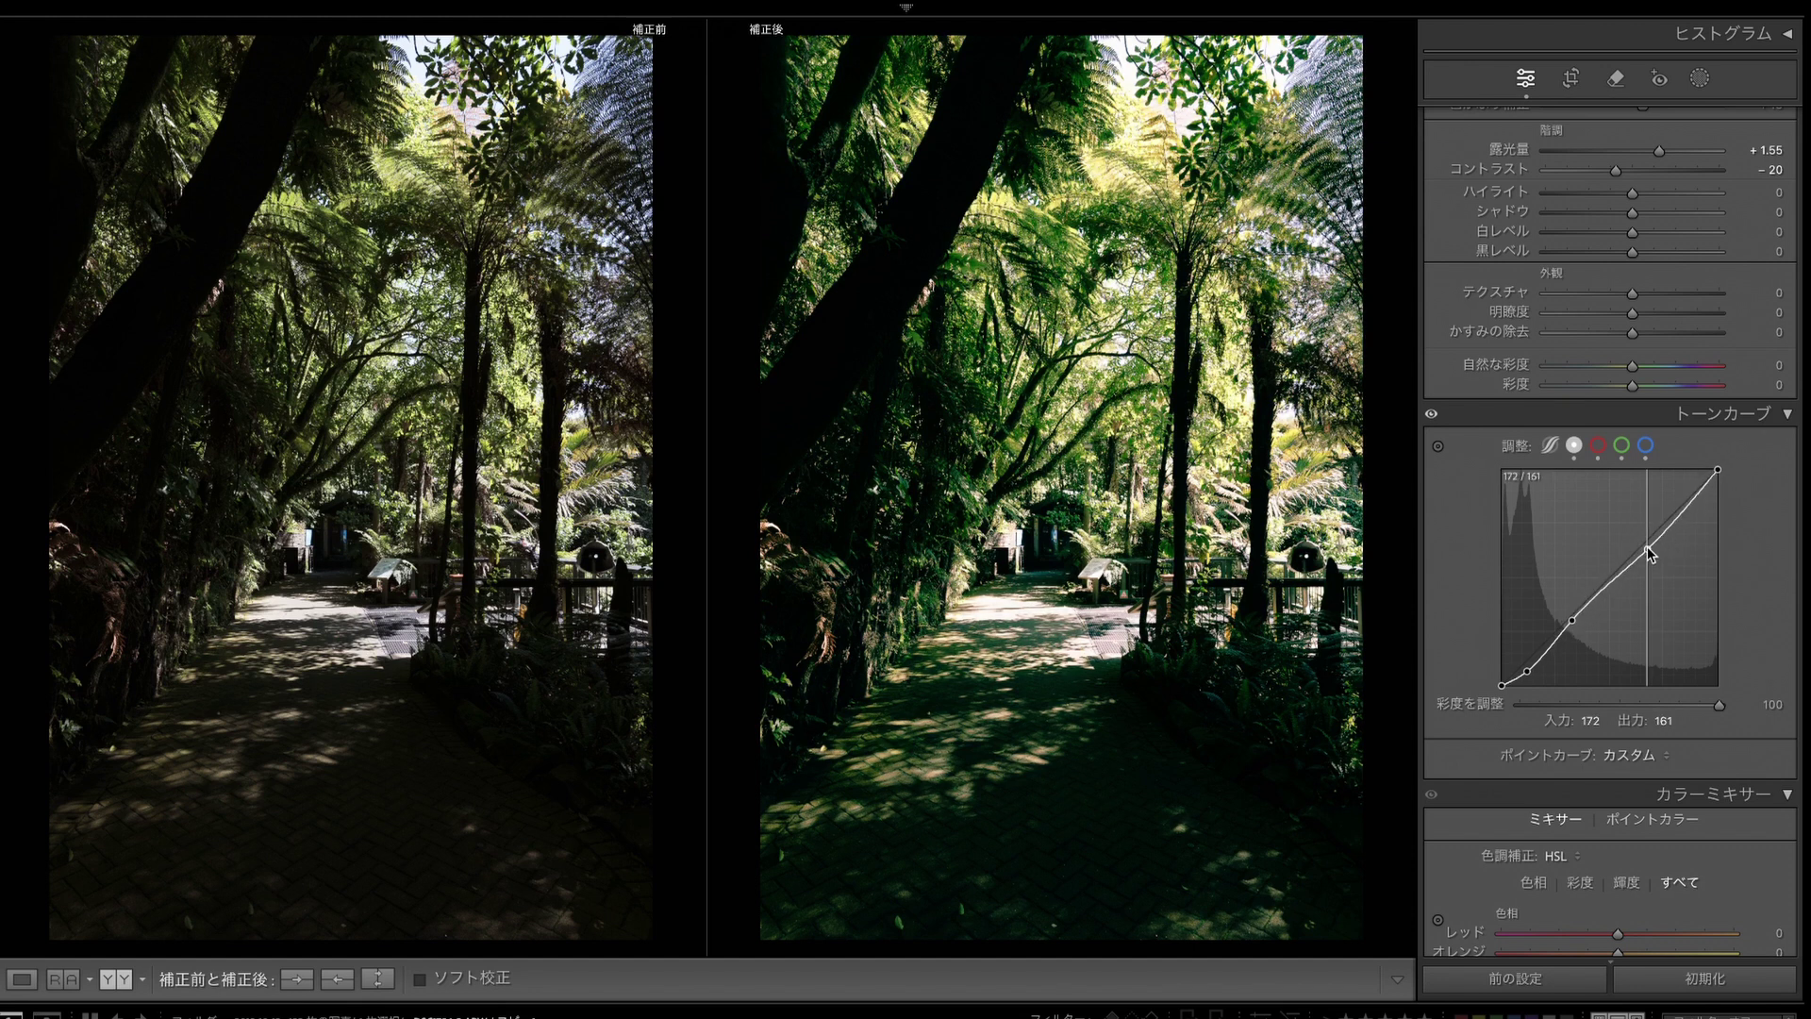
left_click(1603, 596)
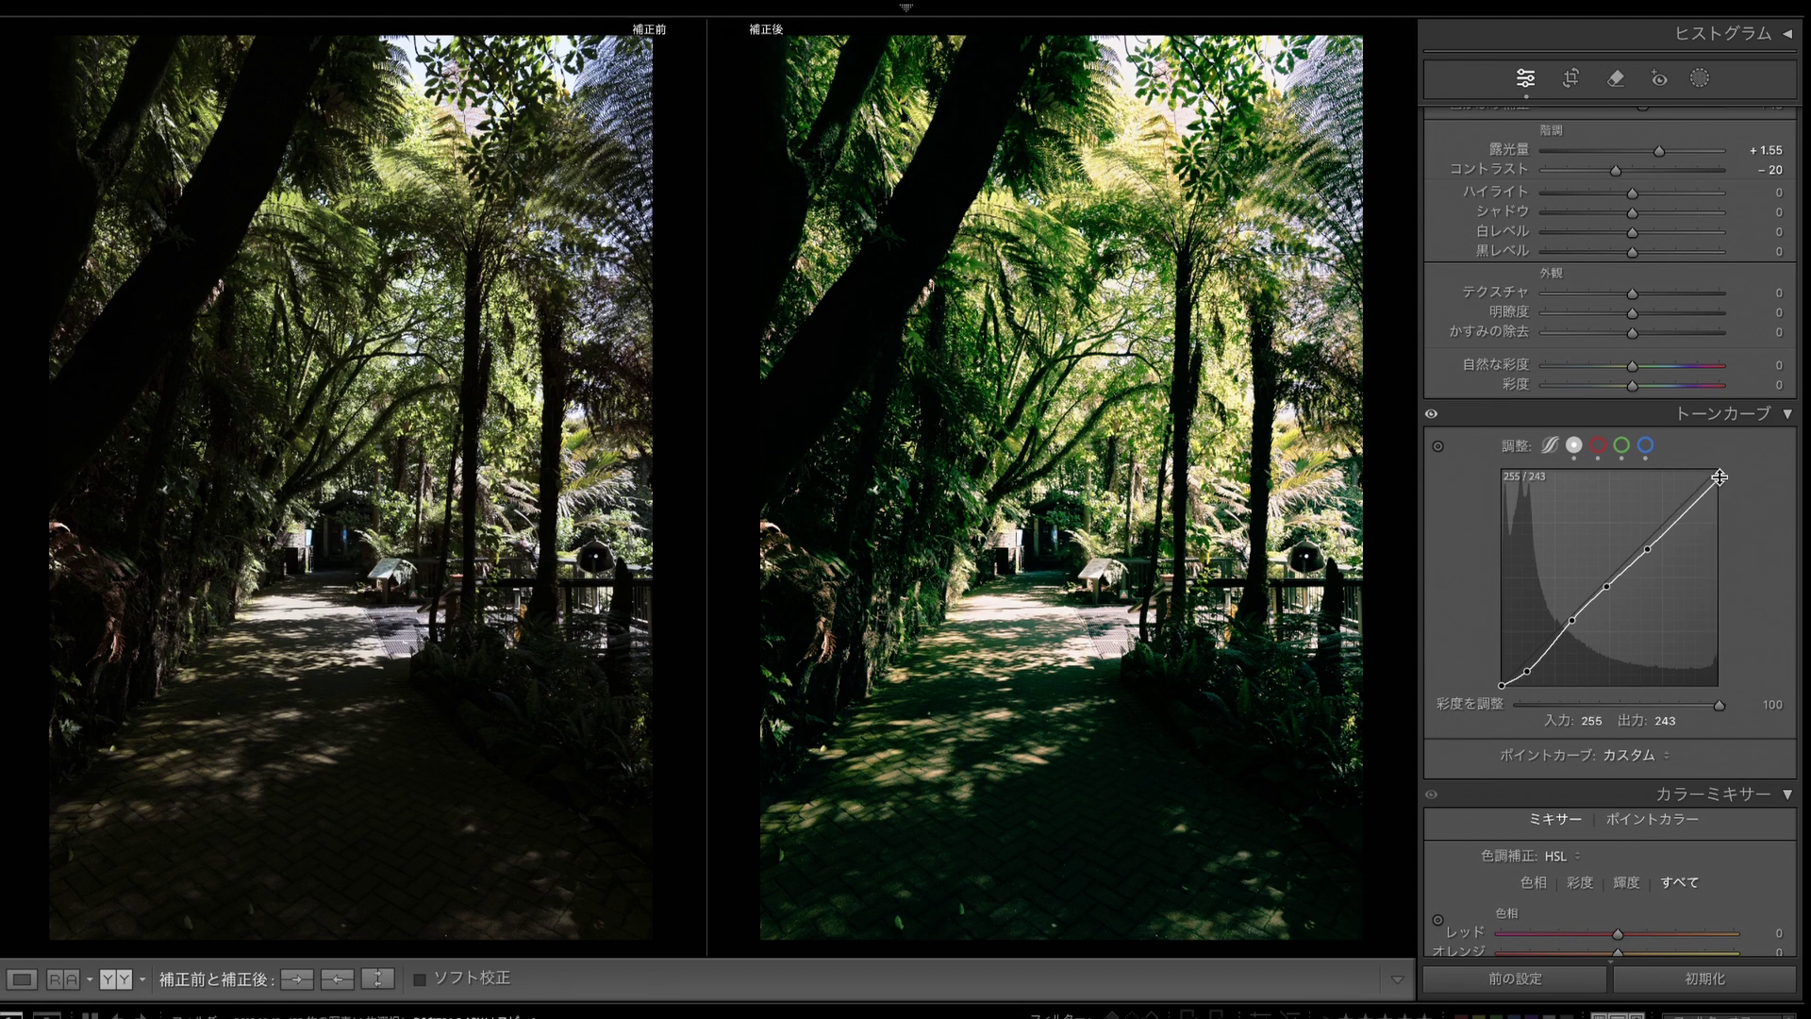
left_click_drag(1720, 470, 1718, 481)
left_click_drag(1606, 586, 1651, 533)
Step: Set exposure to +2.40, highlights to -47, shadows to +20, whites to -30 and blacks to +9
scroll(1551, 299, "up", 2)
left_click_drag(1632, 294, 1671, 269)
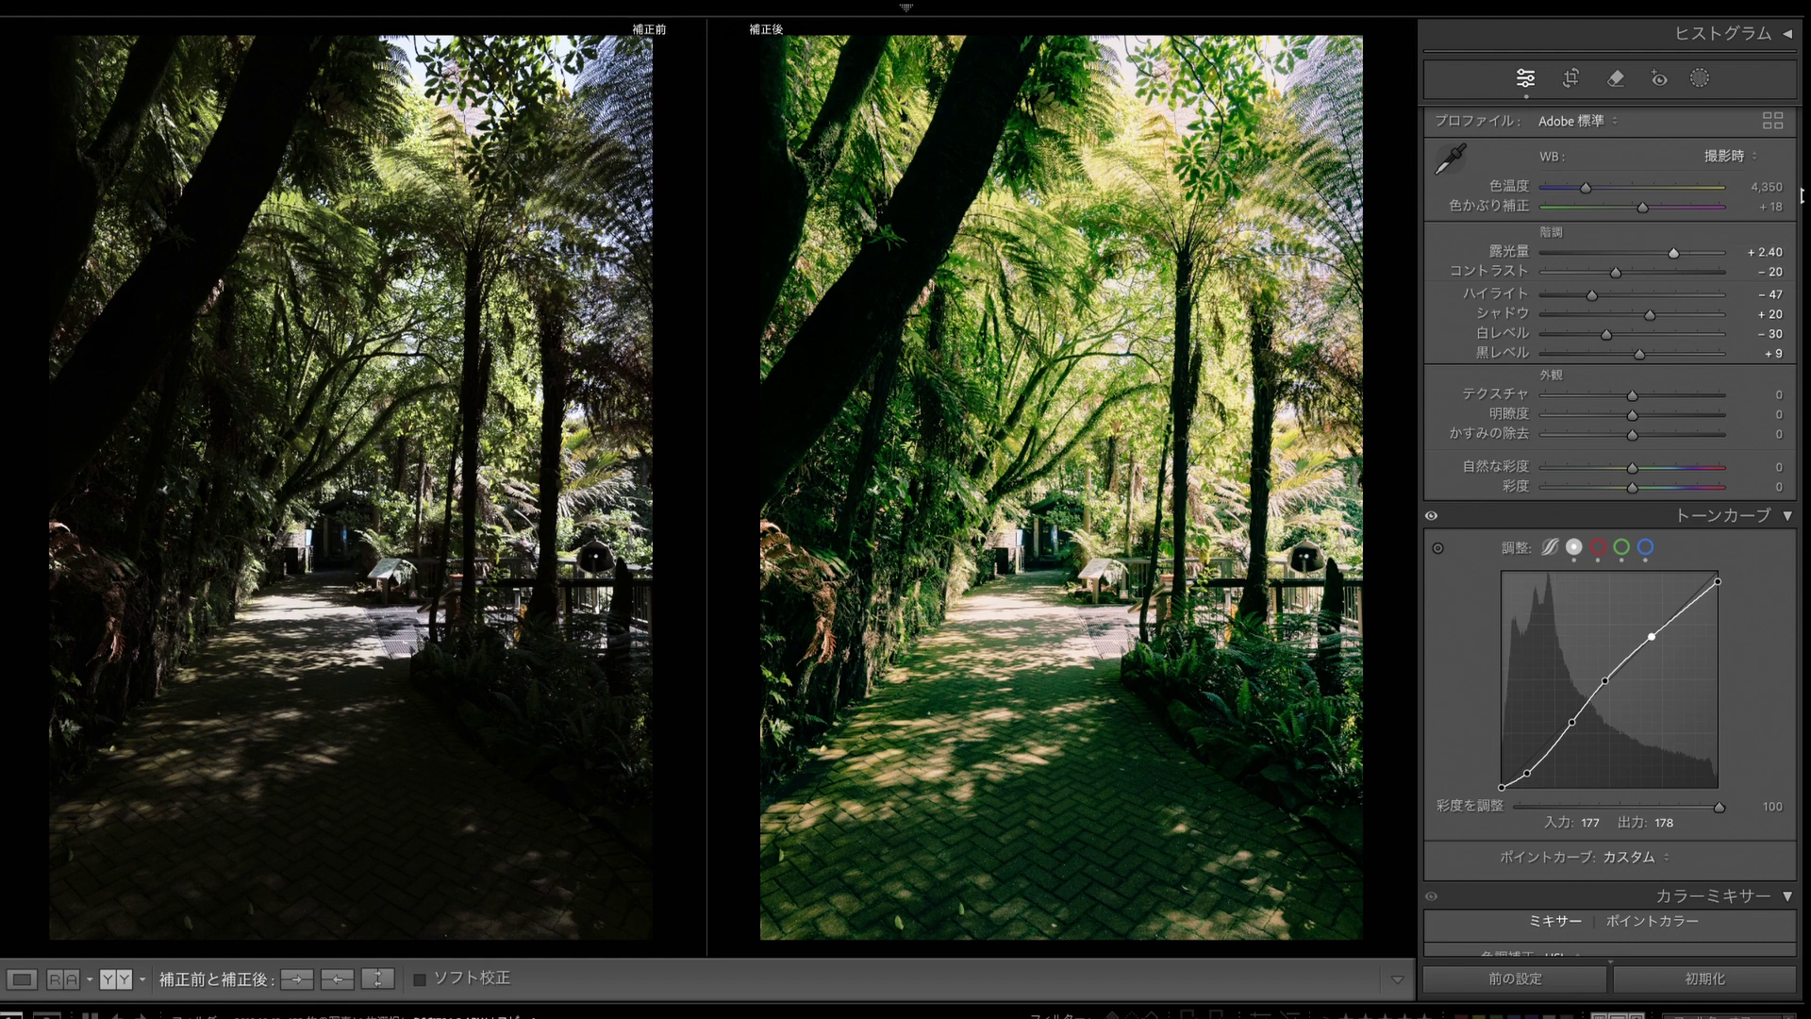
Step: Set the shadow tint in the camera calibration to +15
scroll(1642, 748, "down", 15)
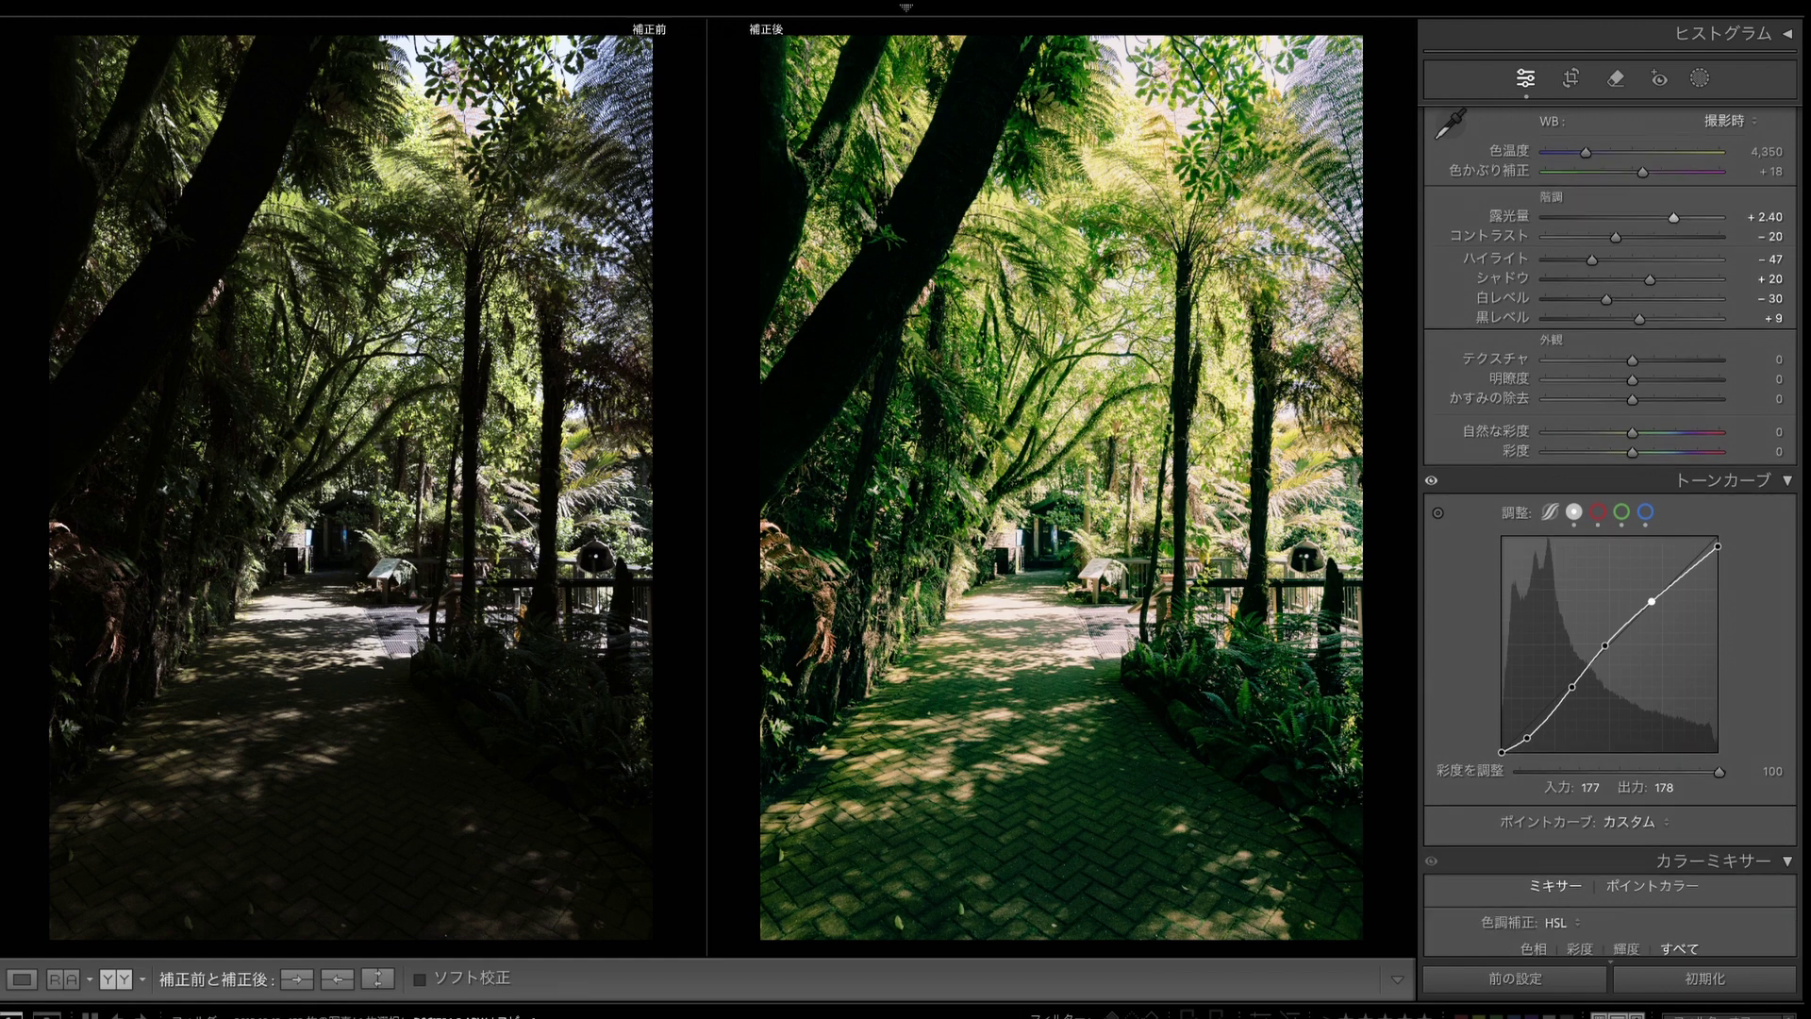
left_click_drag(1641, 745, 1643, 750)
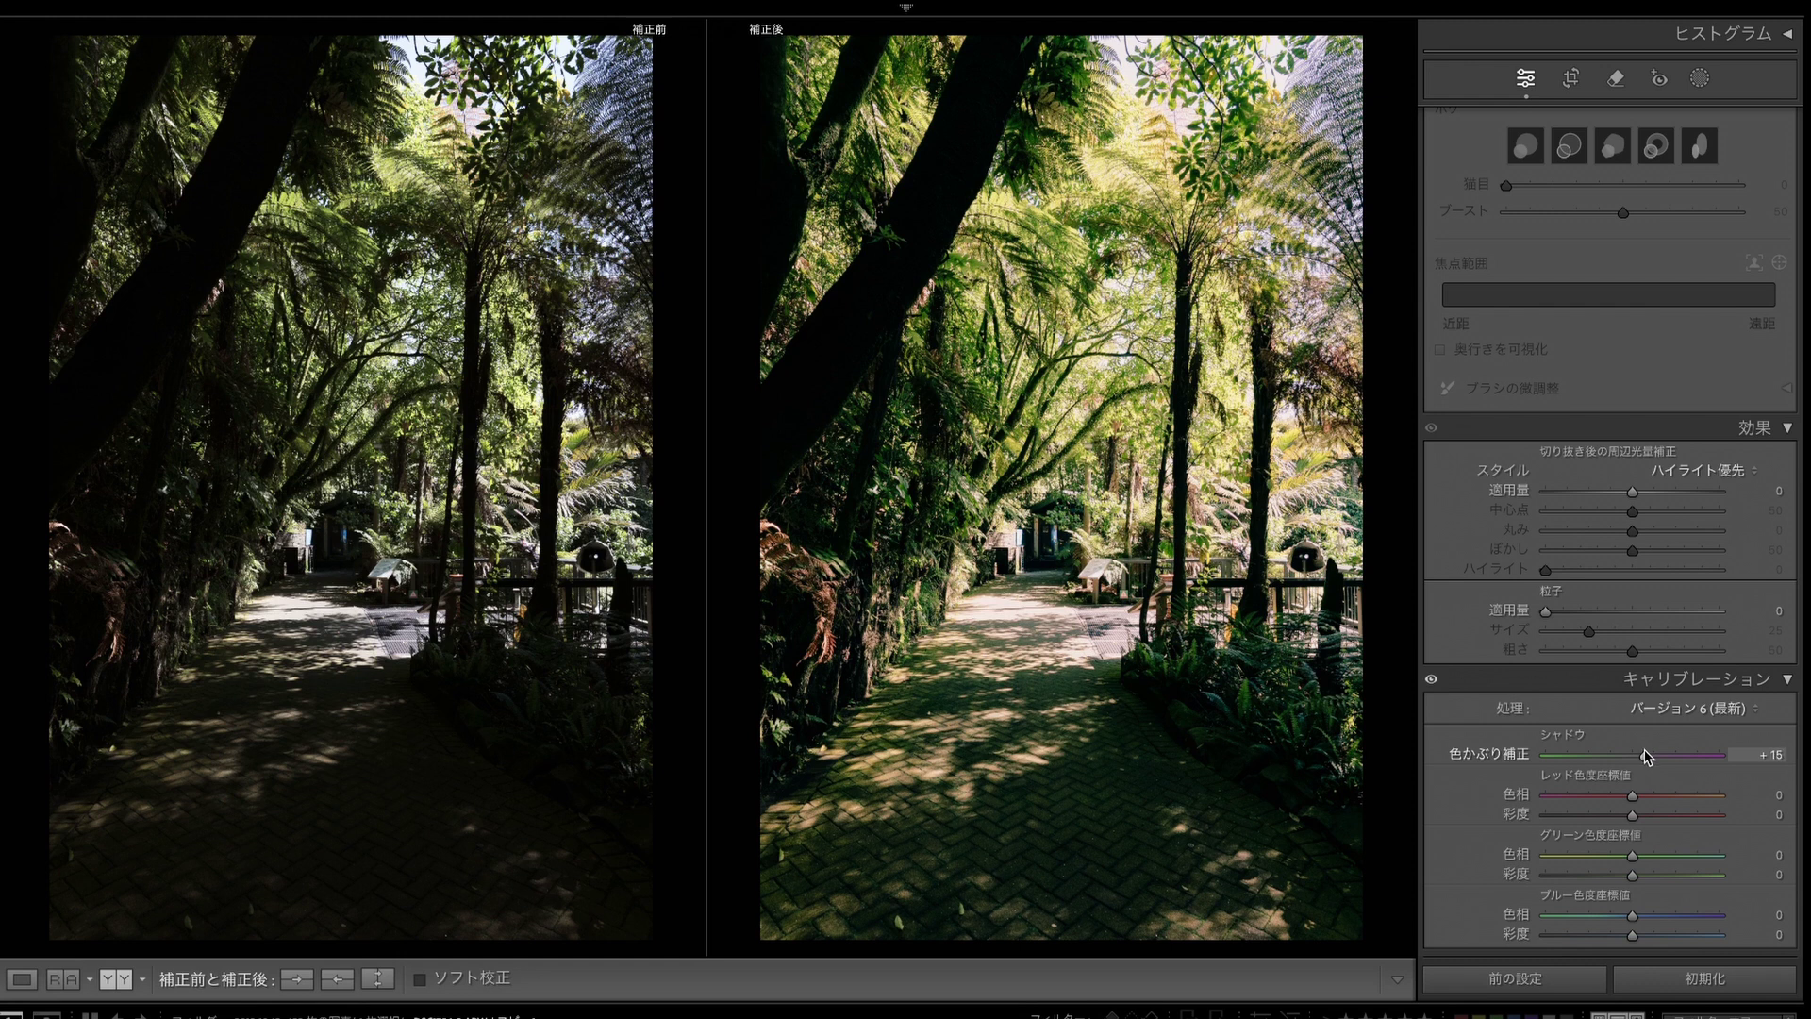
Step: Set the color mixer hues to -9 for yellow, +30 for green, +10 for aqua and -11 for blue
scroll(1608, 528, "up", 15)
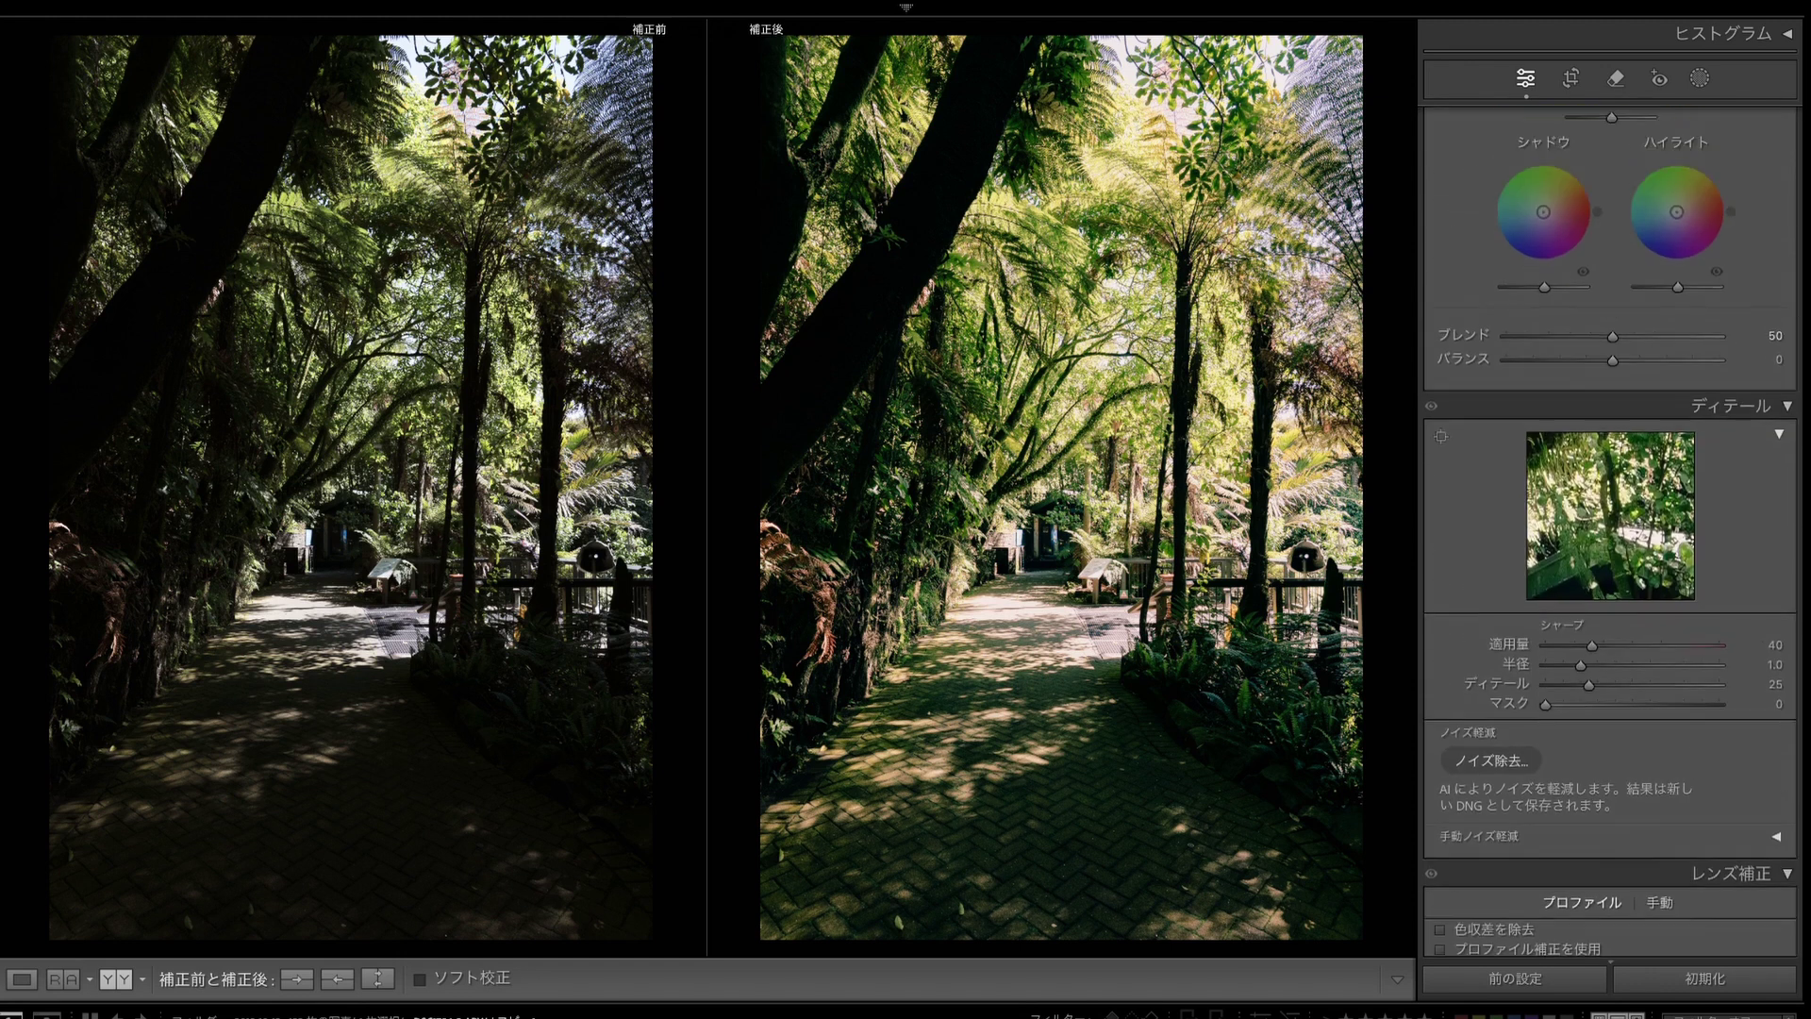
scroll(1646, 342, "up", 8)
left_click_drag(1619, 411, 1767, 435)
mouse_move(1619, 431)
left_mouse_down()
mouse_move(1677, 458)
mouse_move(1633, 453)
mouse_move(1755, 436)
mouse_move(1553, 445)
mouse_move(1689, 453)
mouse_move(1604, 462)
left_mouse_up()
double_click(1630, 410)
double_click(1664, 432)
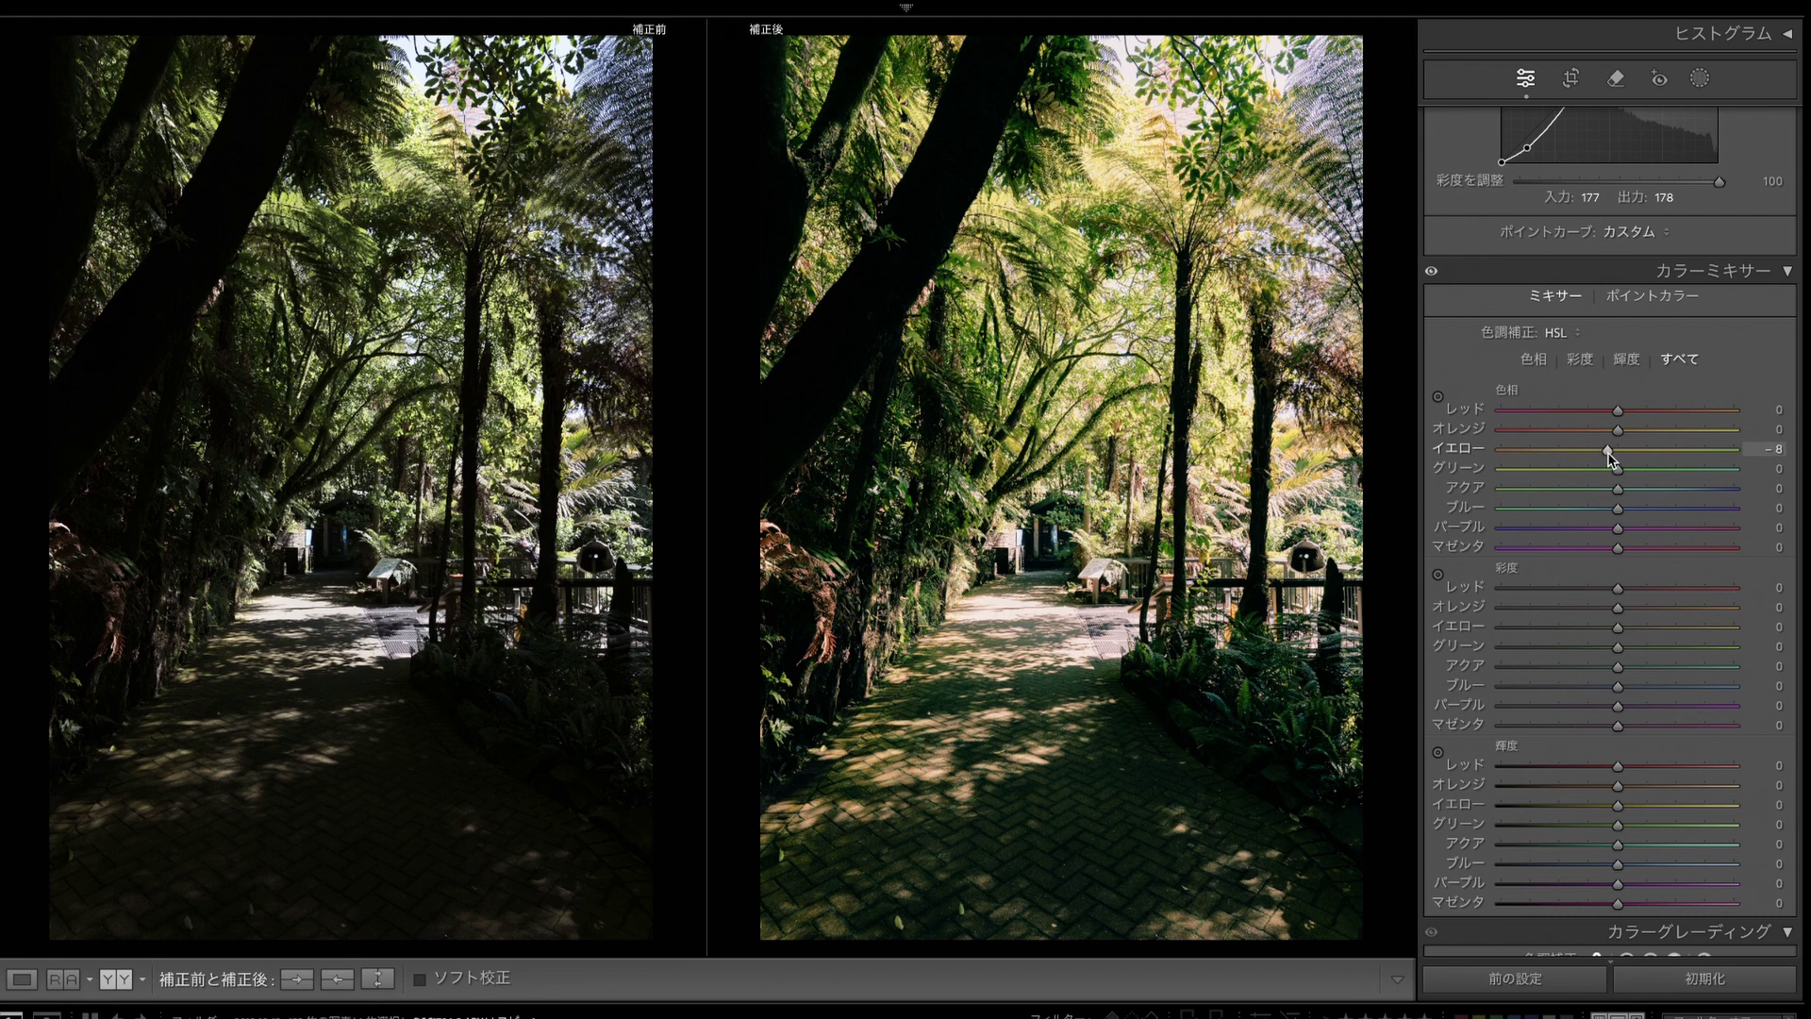
left_click_drag(1617, 471, 1651, 486)
mouse_move(1618, 488)
left_mouse_down()
mouse_move(1658, 493)
mouse_move(1570, 513)
mouse_move(1604, 514)
left_mouse_up()
Step: Set the color mixer saturation to +20 for orange and yellow, -43 for green, -31 for purple and -39 for magenta
scroll(1610, 528, "down", 3)
left_click(1582, 558)
left_click(1570, 577)
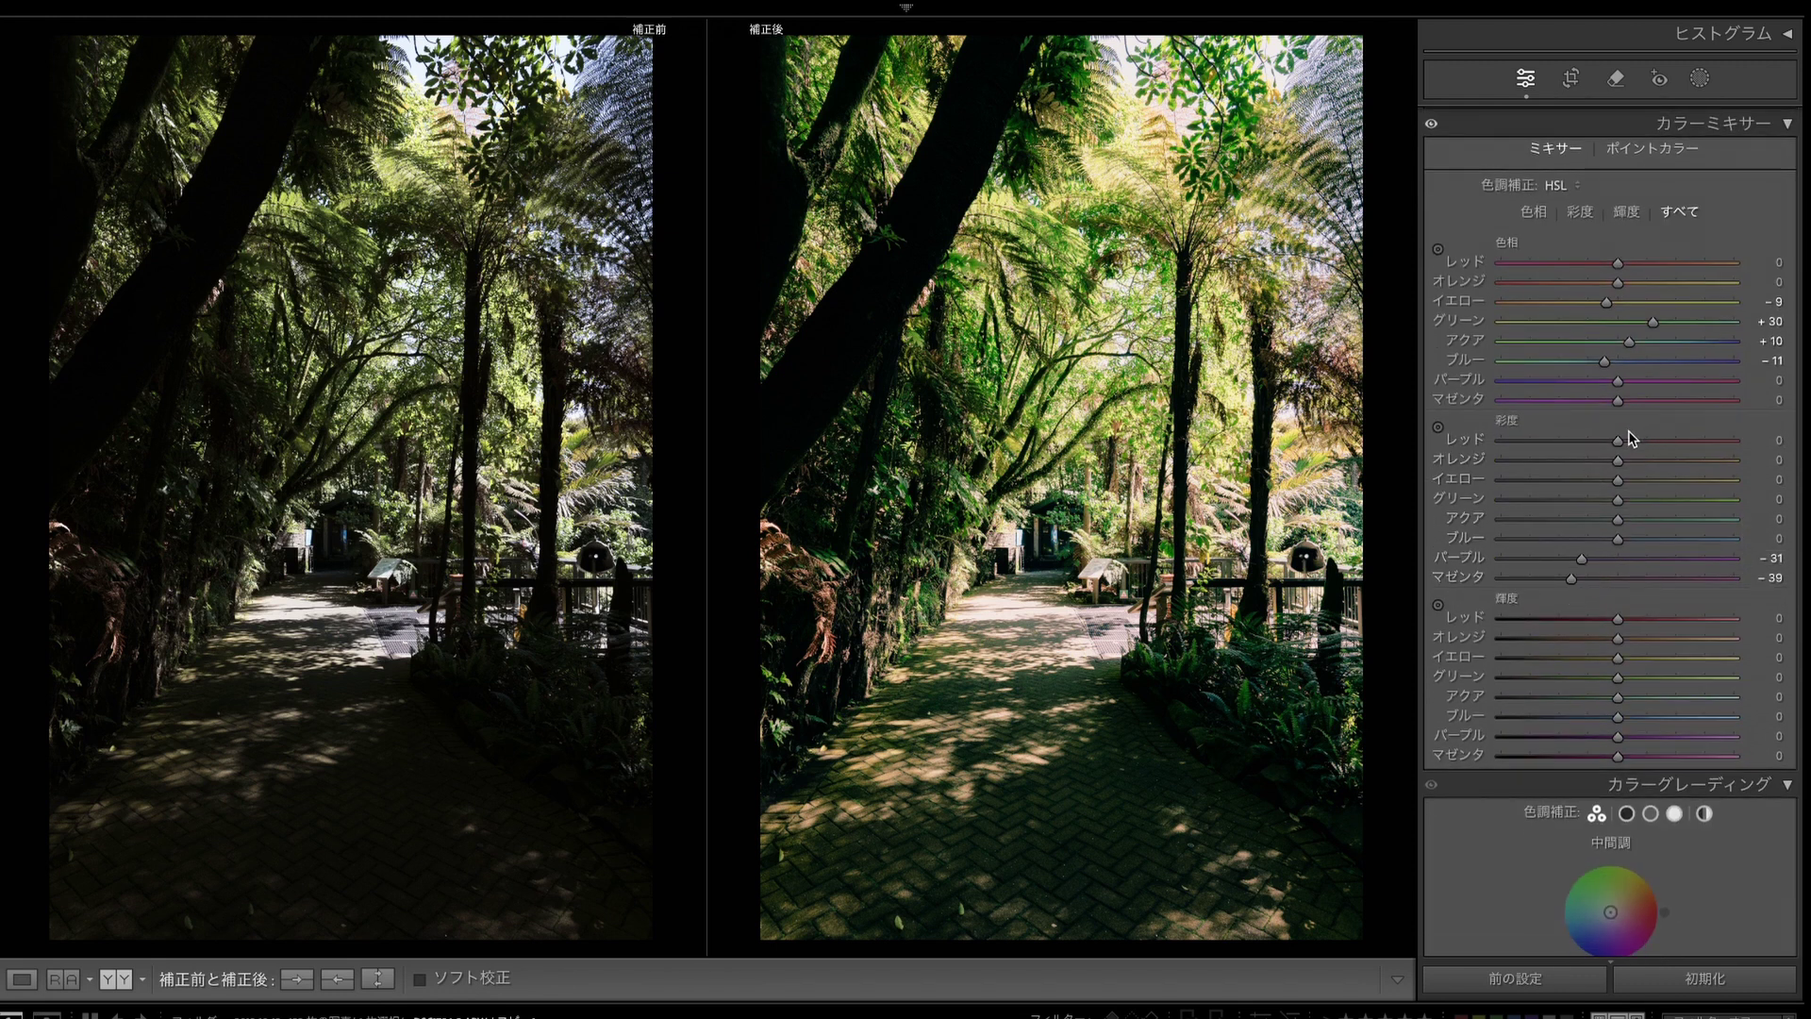
left_click_drag(1619, 465, 1657, 467)
left_click(1658, 485)
left_click_drag(1680, 504, 1545, 522)
mouse_move(1550, 501)
left_mouse_down()
mouse_move(1615, 507)
mouse_move(1566, 503)
left_mouse_up()
Step: Set luminance to +39 for green, +19 for aqua and +23 for blue, and saturation to -18 for aqua and -24 for blue
left_click_drag(1619, 678, 1668, 698)
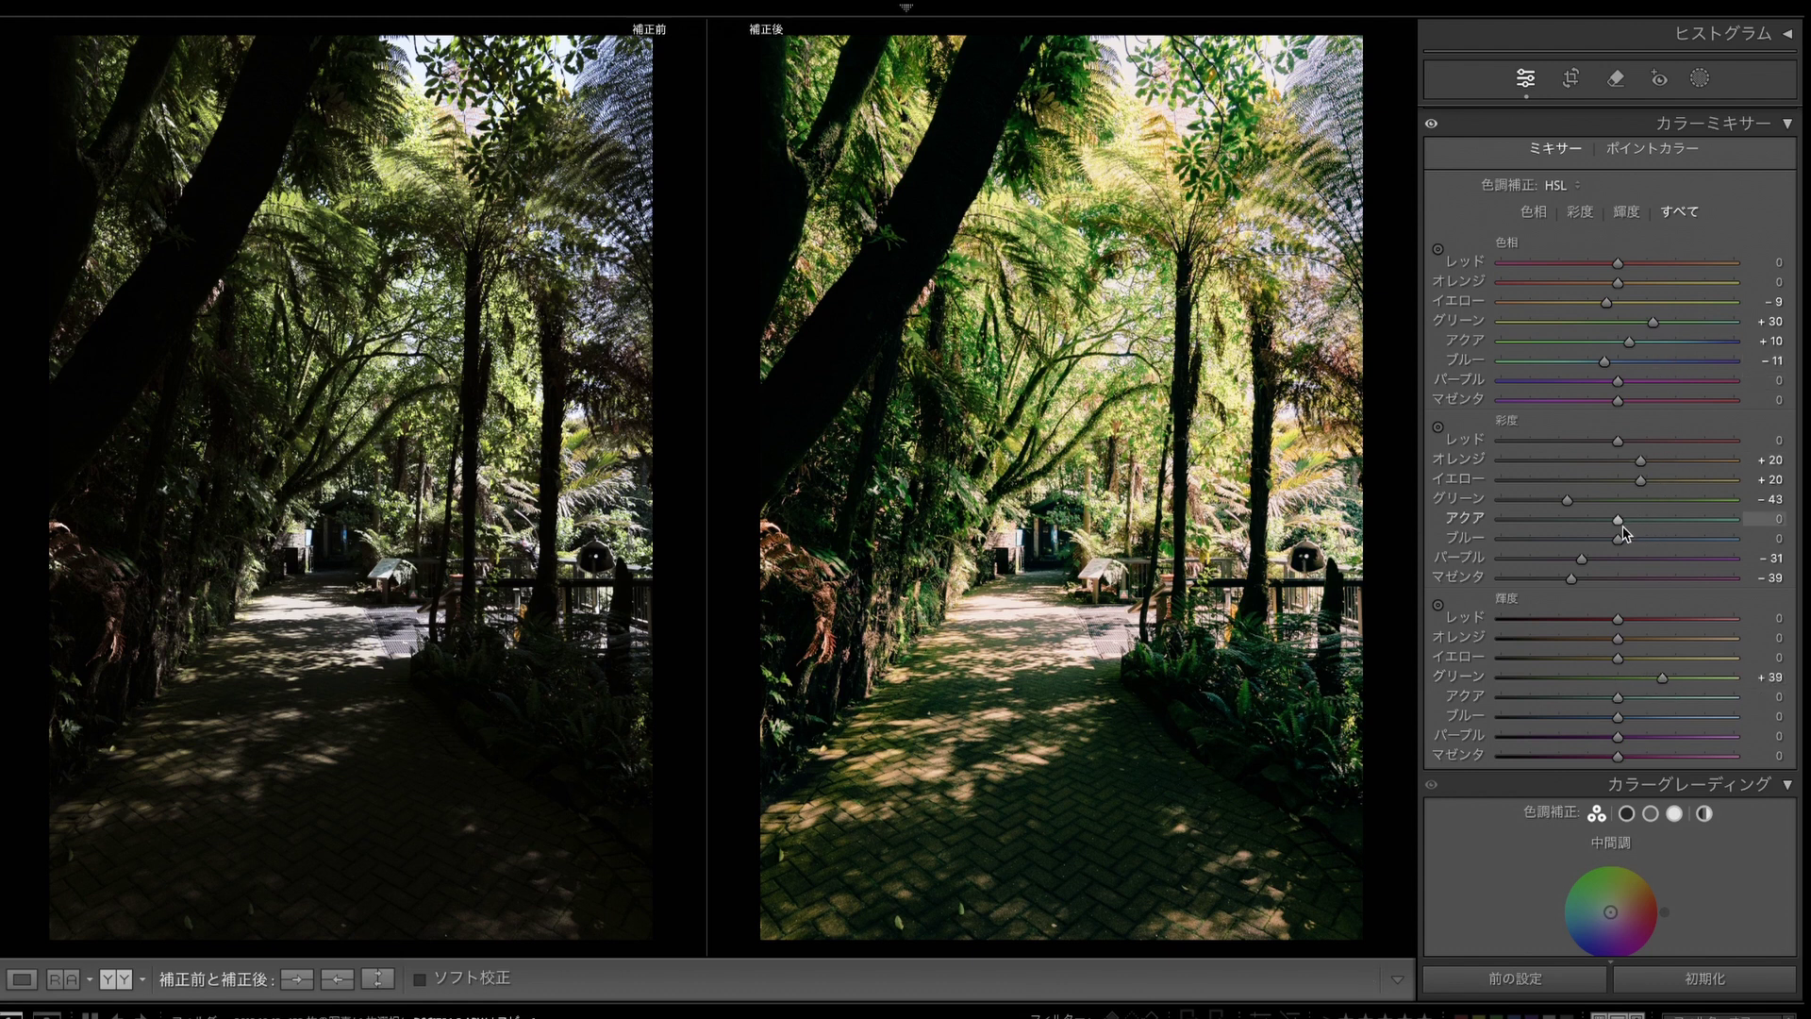
mouse_move(1618, 546)
left_mouse_down()
mouse_move(1561, 552)
mouse_move(1593, 558)
mouse_move(1612, 520)
left_mouse_up()
mouse_move(1618, 717)
left_mouse_down()
mouse_move(1600, 722)
mouse_move(1709, 723)
mouse_move(1512, 709)
mouse_move(1638, 700)
mouse_move(1558, 724)
mouse_move(1633, 719)
left_mouse_up()
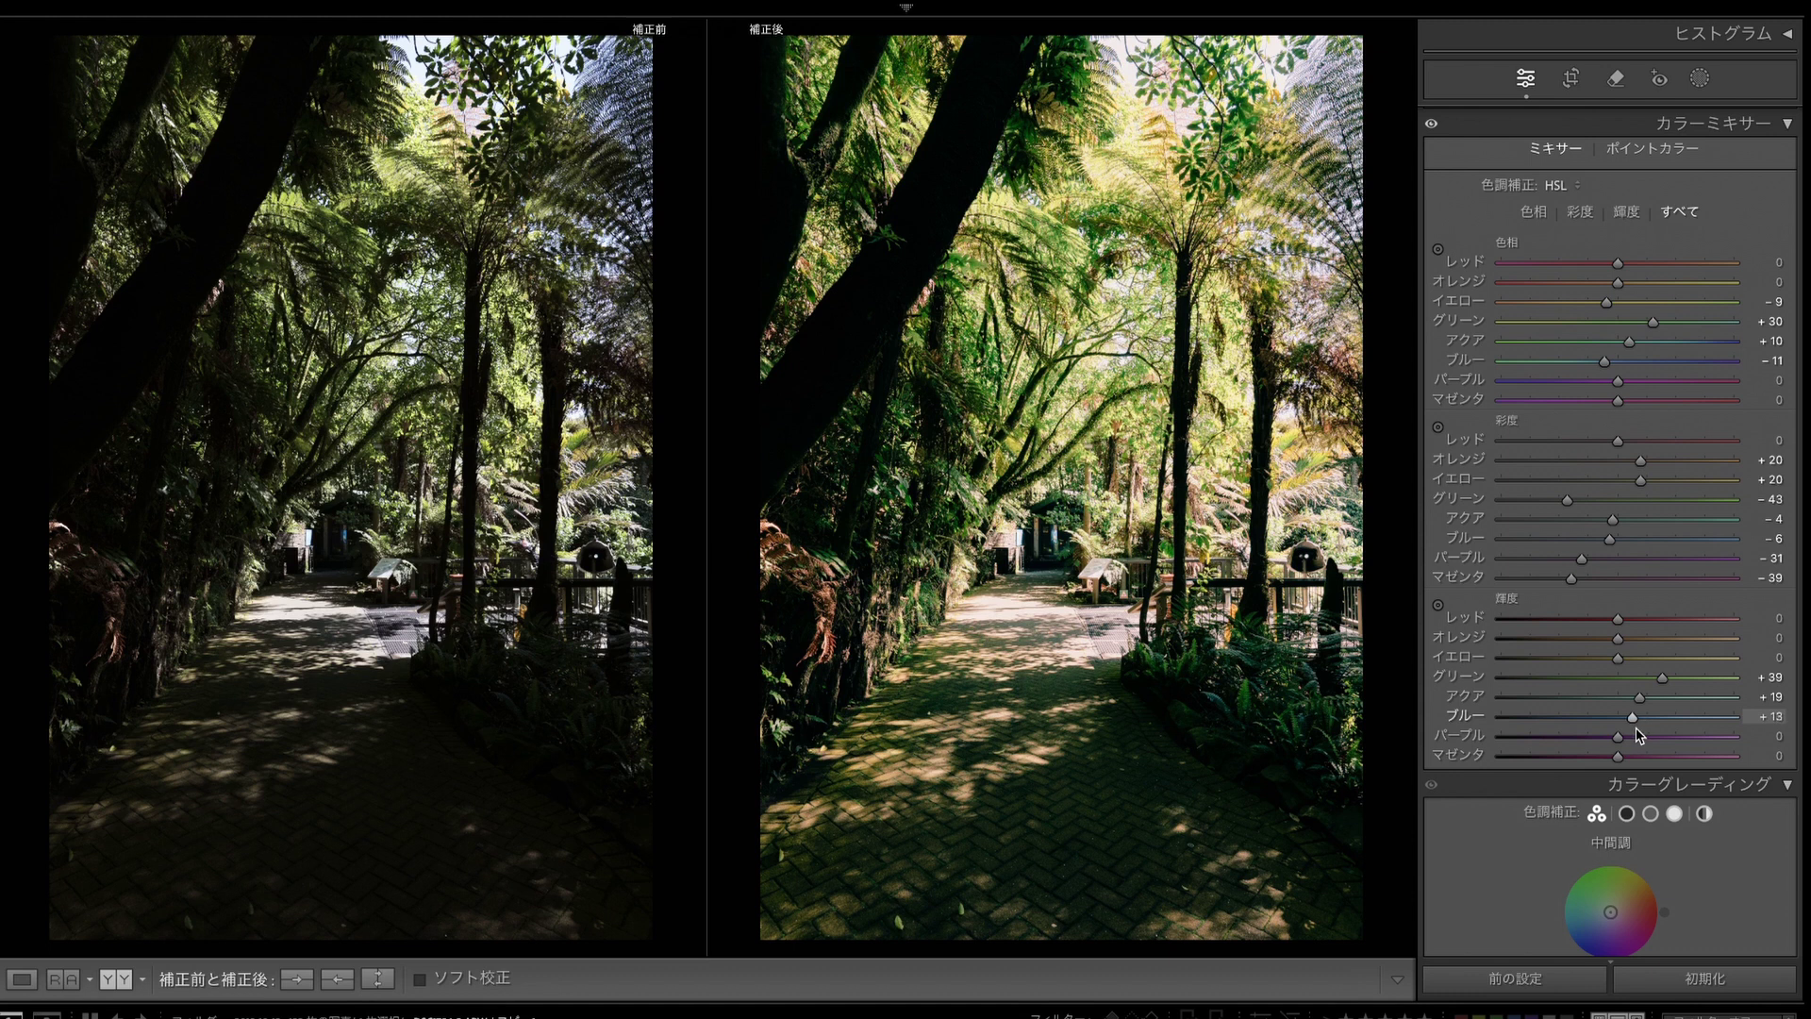
left_click_drag(1612, 519, 1598, 543)
Step: Switch the lens correction to manual and adjust the purple fringe reduction amount
scroll(1598, 545, "down", 15)
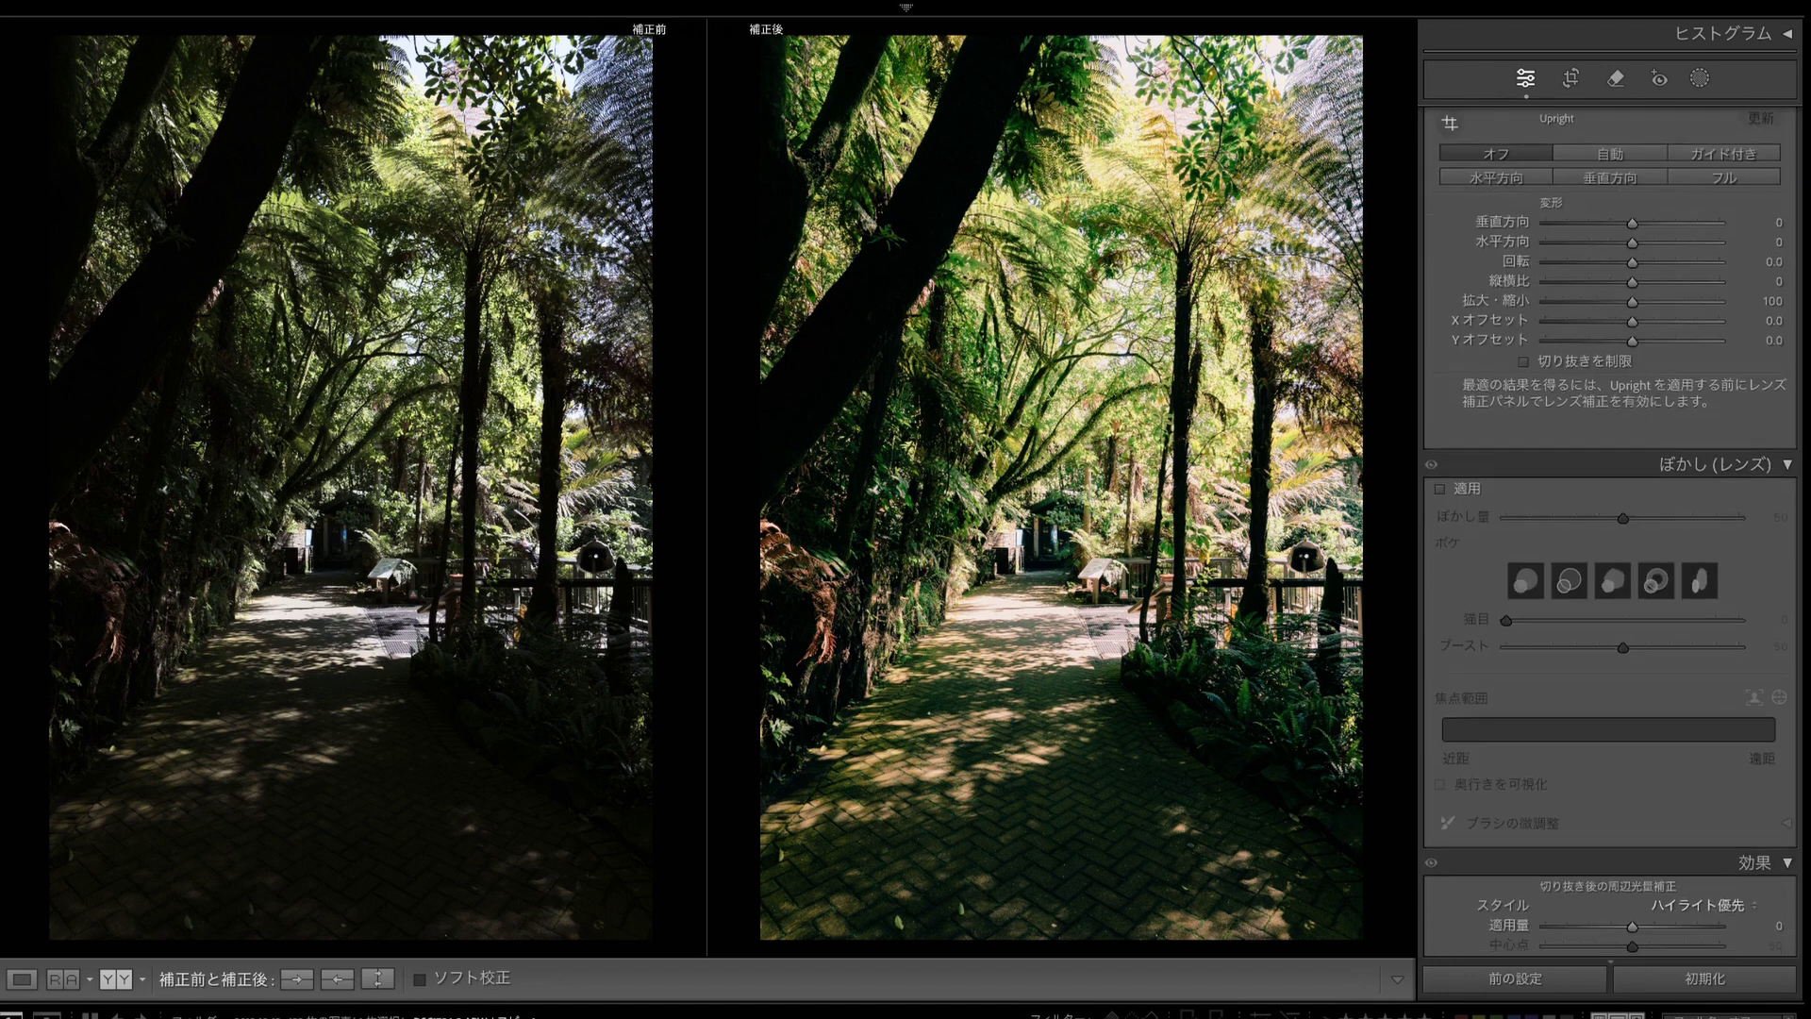
scroll(1598, 545, "up", 10)
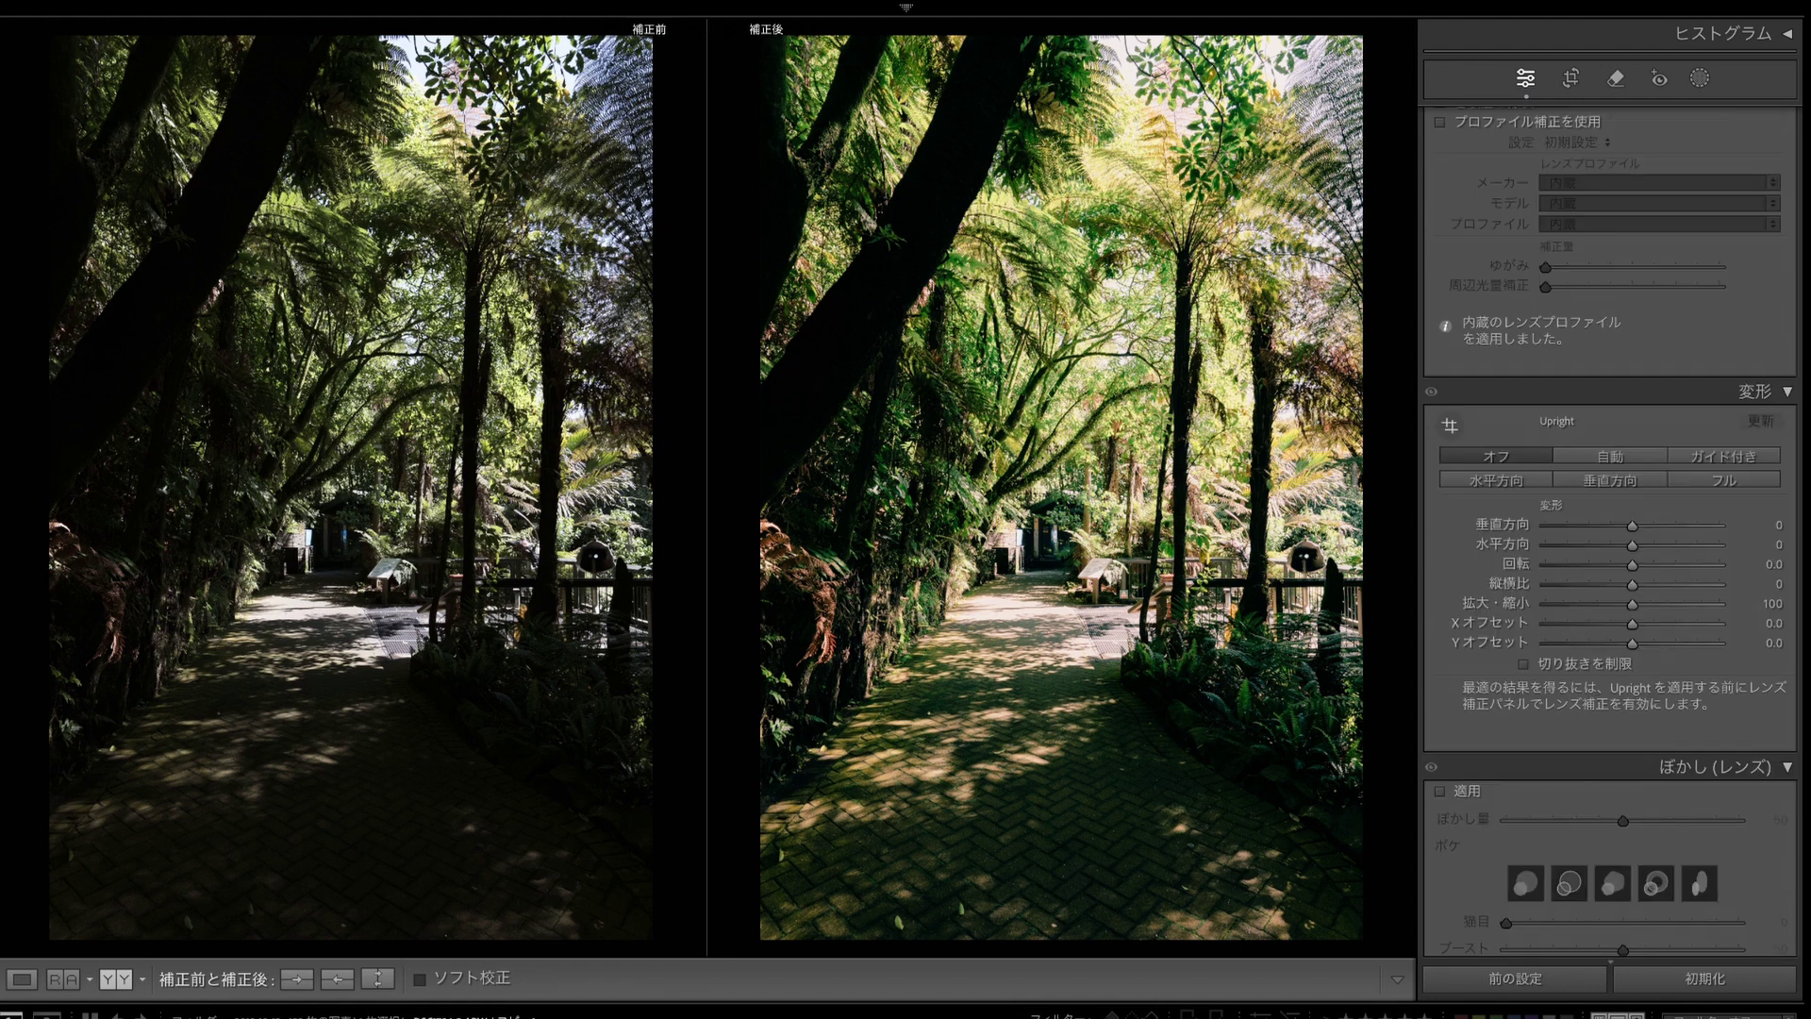
left_click(1665, 228)
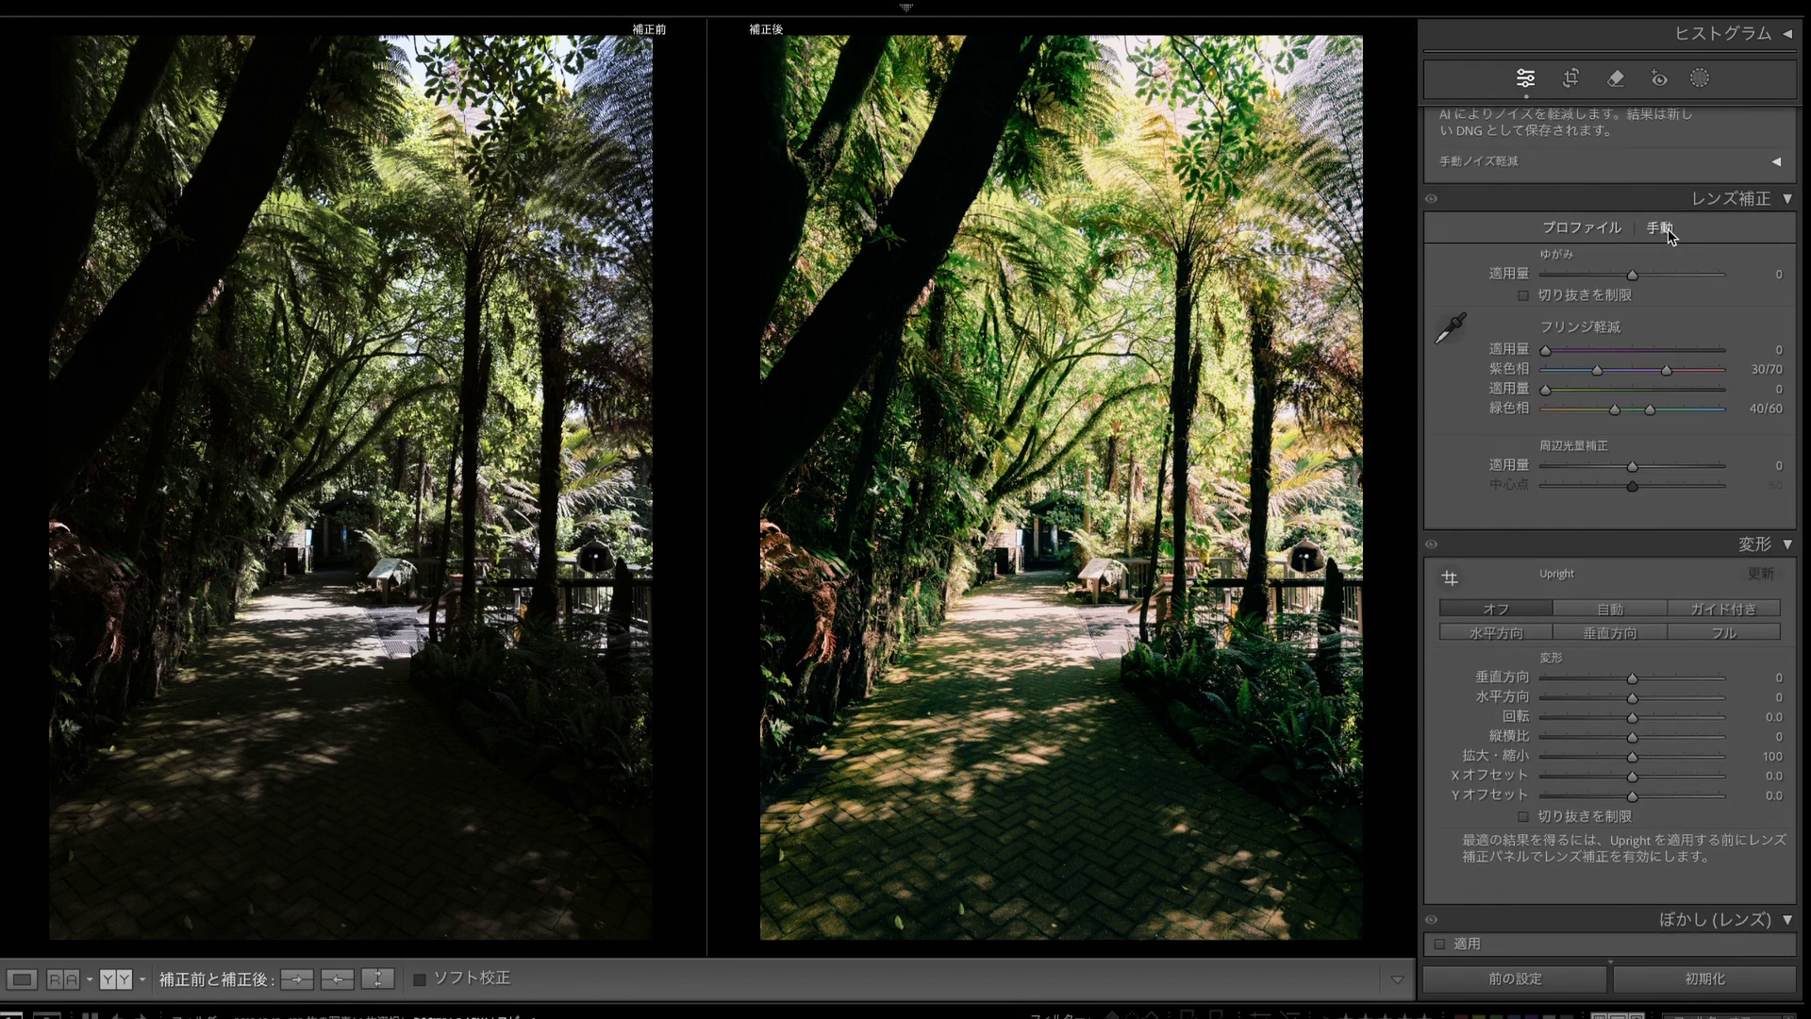
left_click(1615, 350)
Step: Set the color mixer luminance to +11 for red, +5 for orange and +12 for yellow
scroll(1650, 415, "up", 8)
scroll(1623, 528, "up", 3)
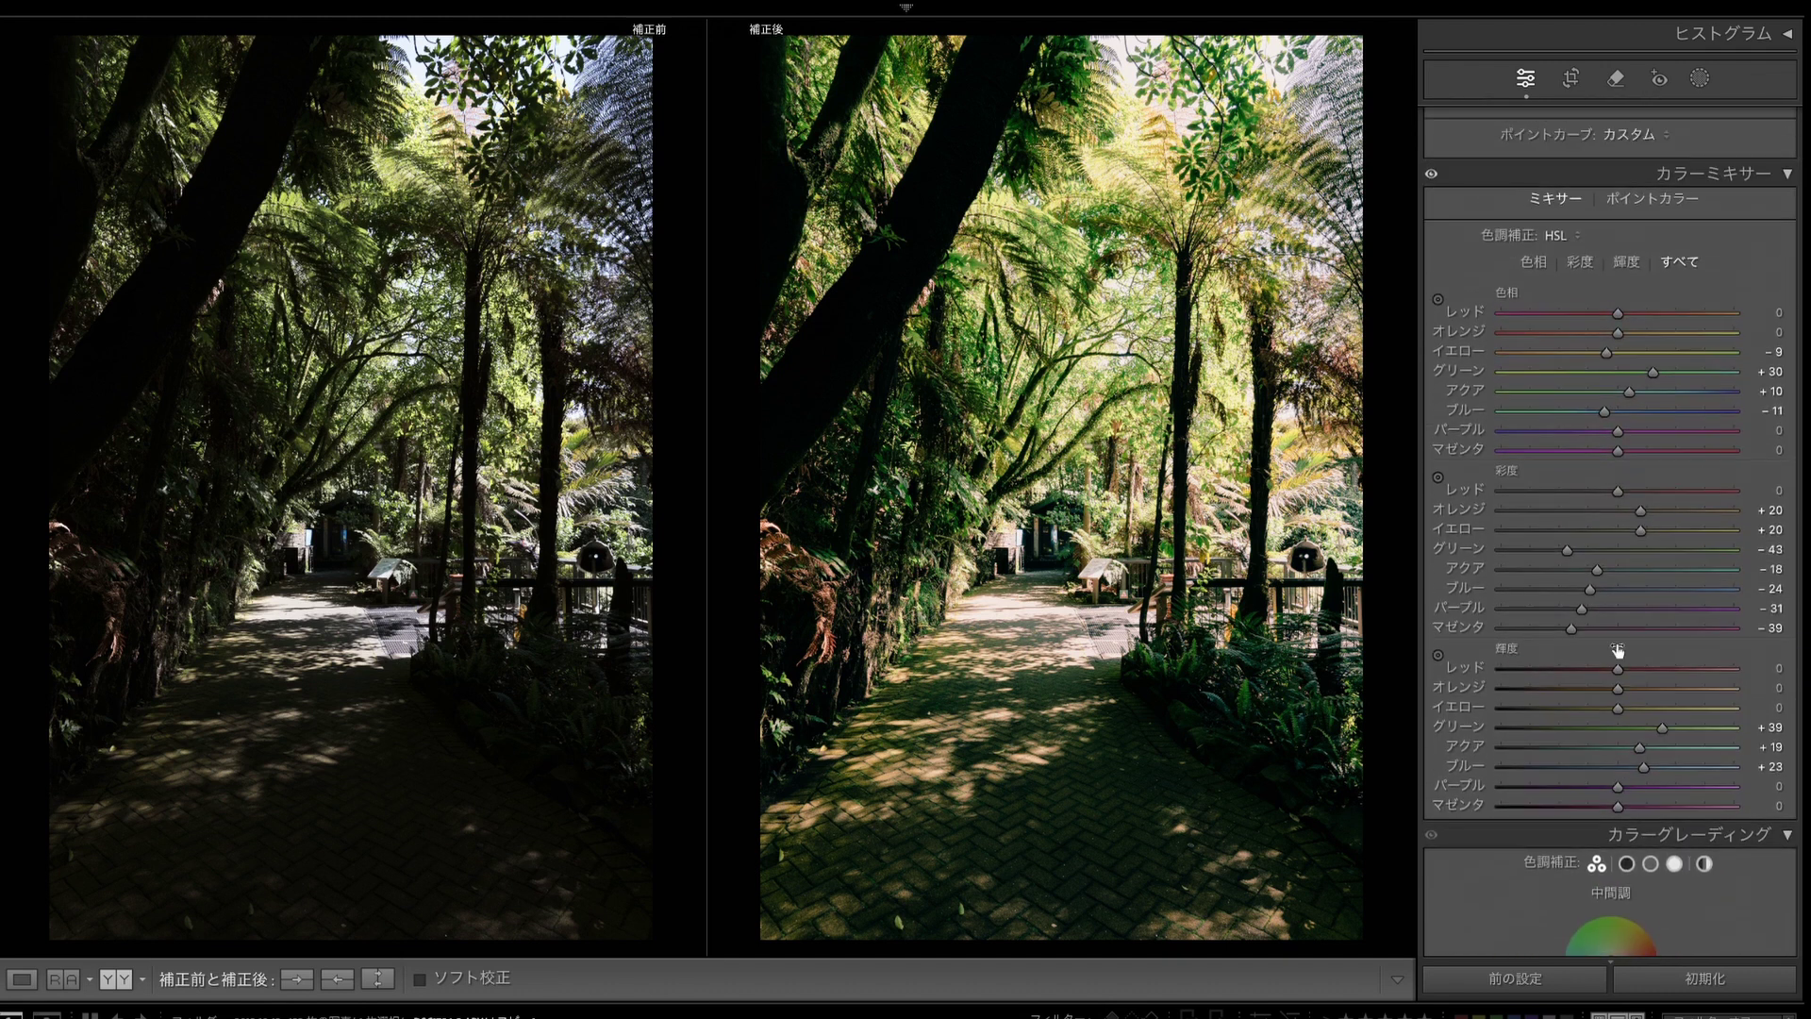
mouse_move(1618, 668)
left_mouse_down()
mouse_move(1632, 675)
mouse_move(1550, 677)
mouse_move(1631, 683)
mouse_move(1550, 706)
mouse_move(1631, 700)
left_mouse_up()
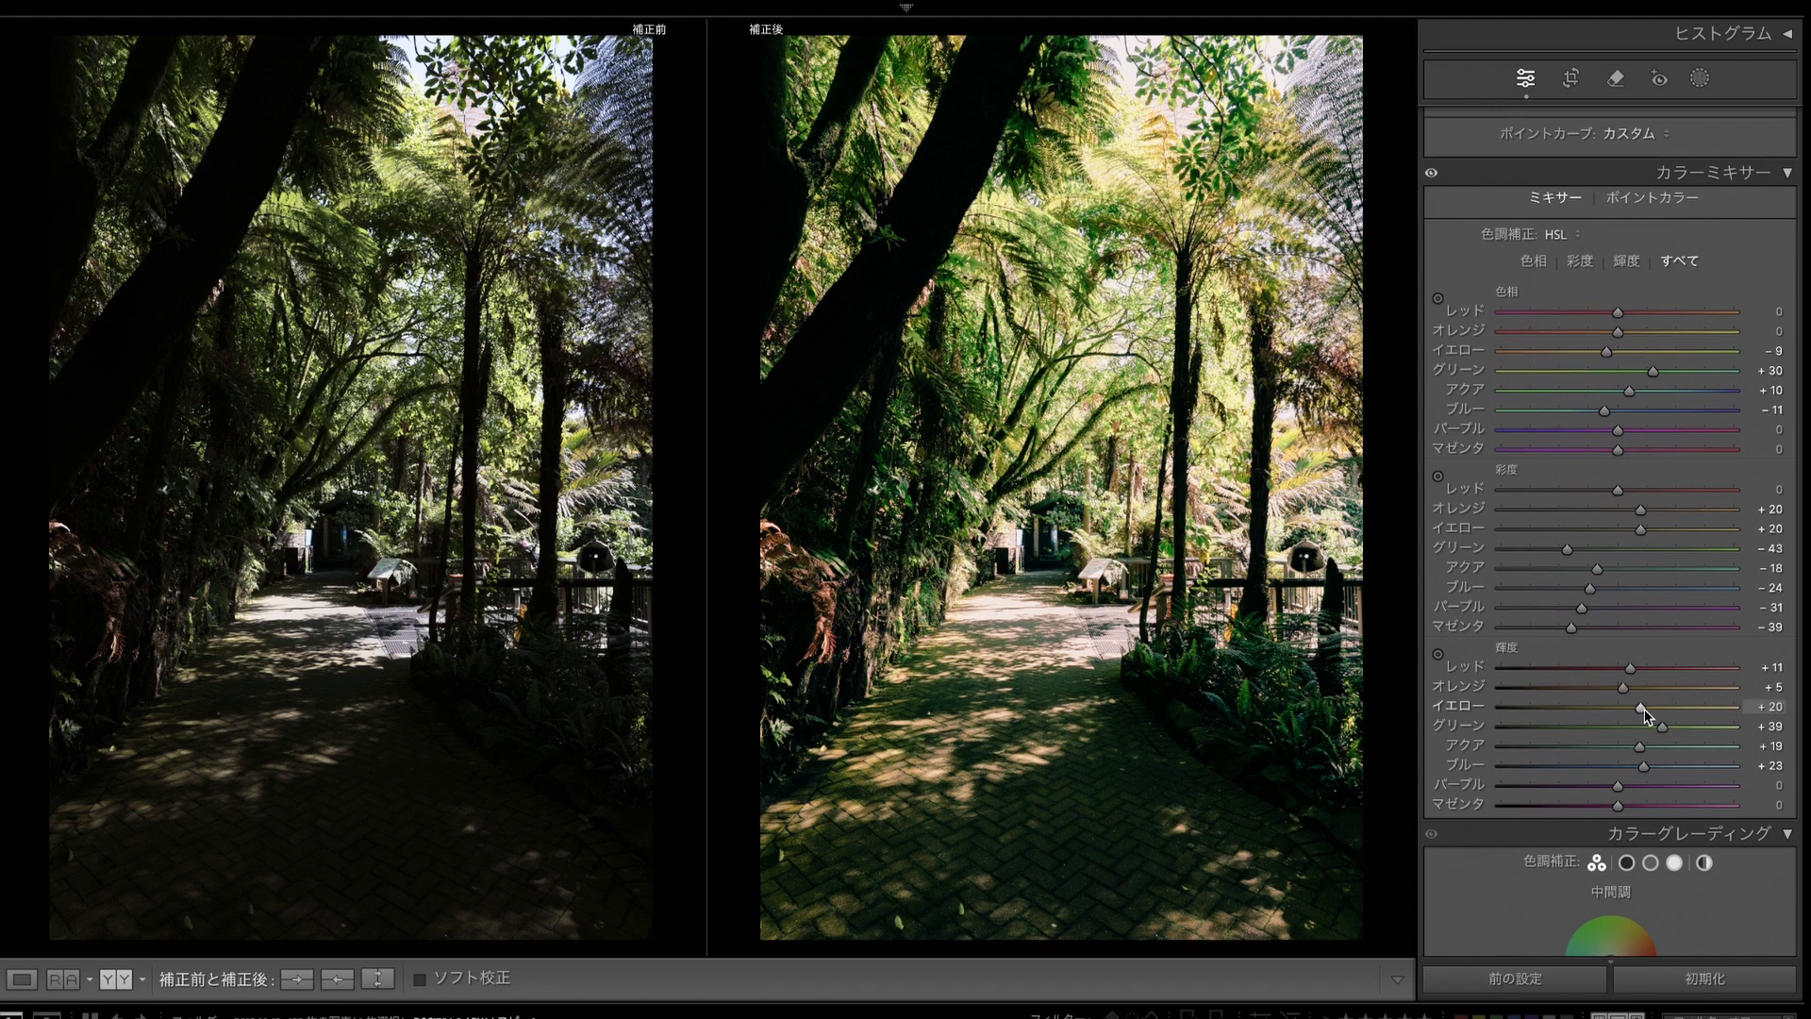
left_click_drag(1637, 717, 1636, 722)
Step: Grade the shadows with hue 58 and saturation 8, using a blending of 100 and a balance of +15
scroll(1610, 528, "down", 5)
scroll(1610, 528, "down", 2)
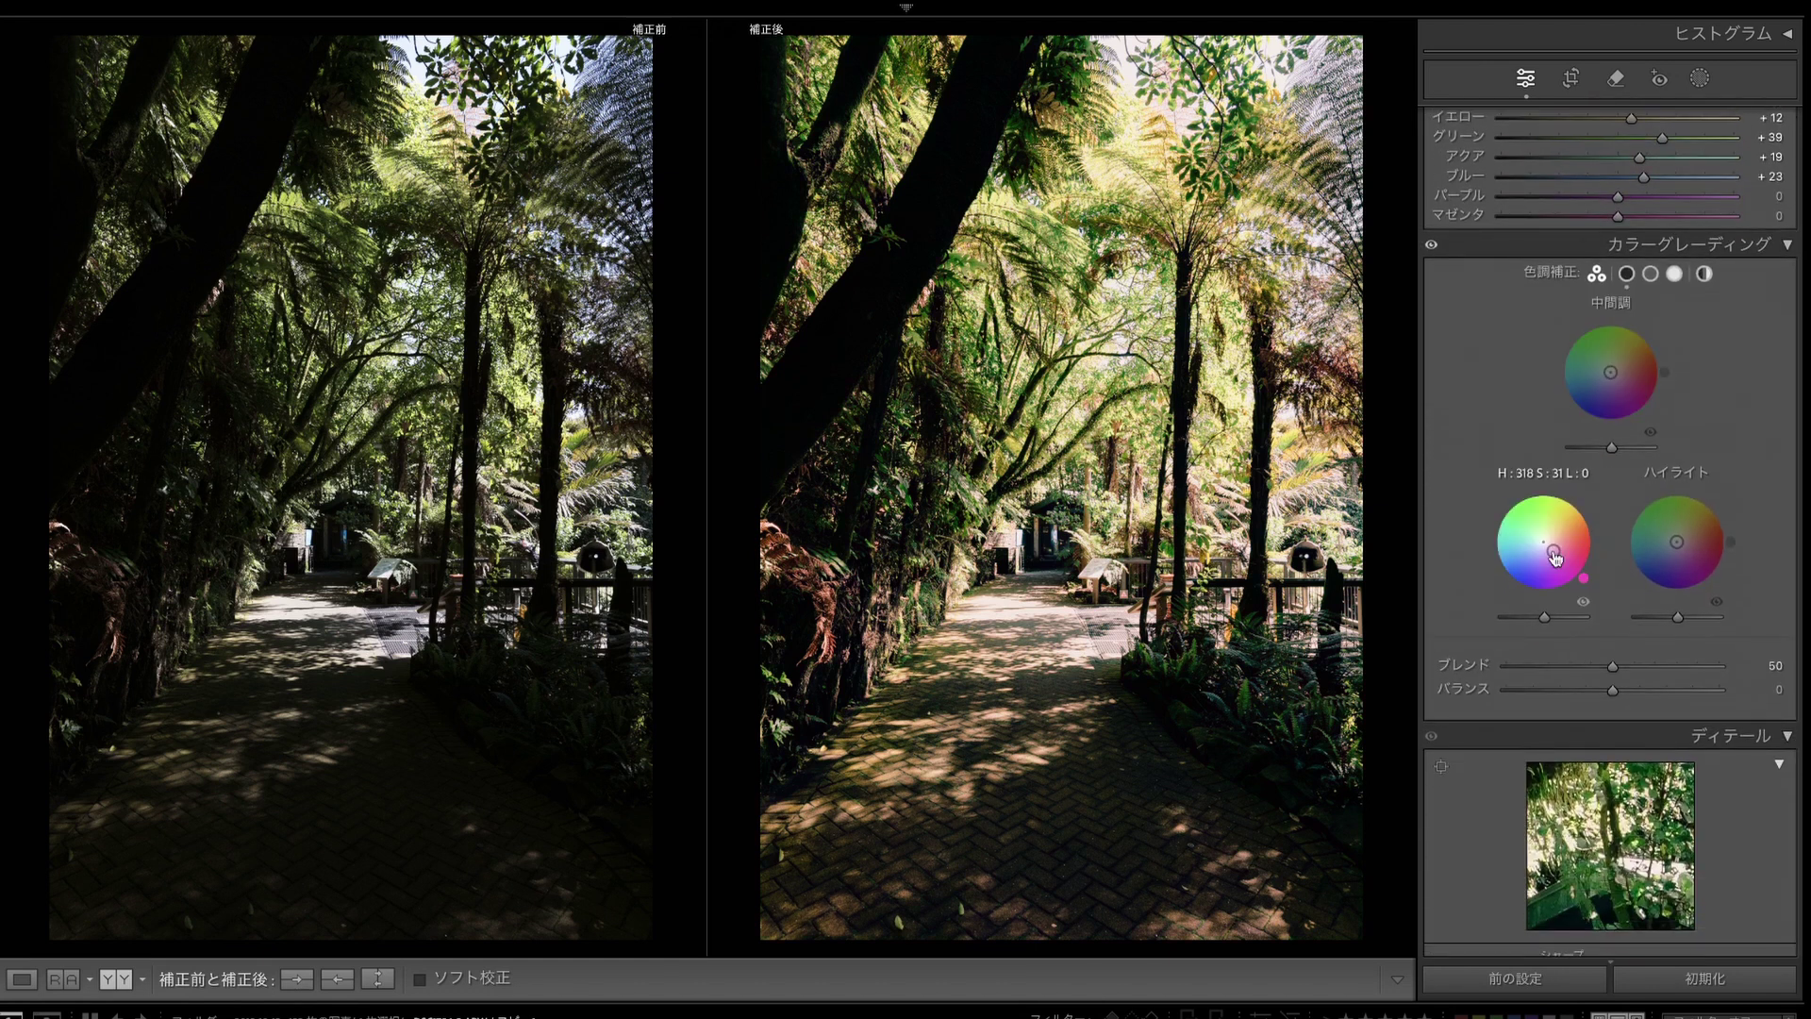
mouse_move(1551, 543)
left_mouse_down()
mouse_move(1541, 528)
mouse_move(1534, 563)
mouse_move(1543, 542)
left_mouse_up()
left_click(1626, 274)
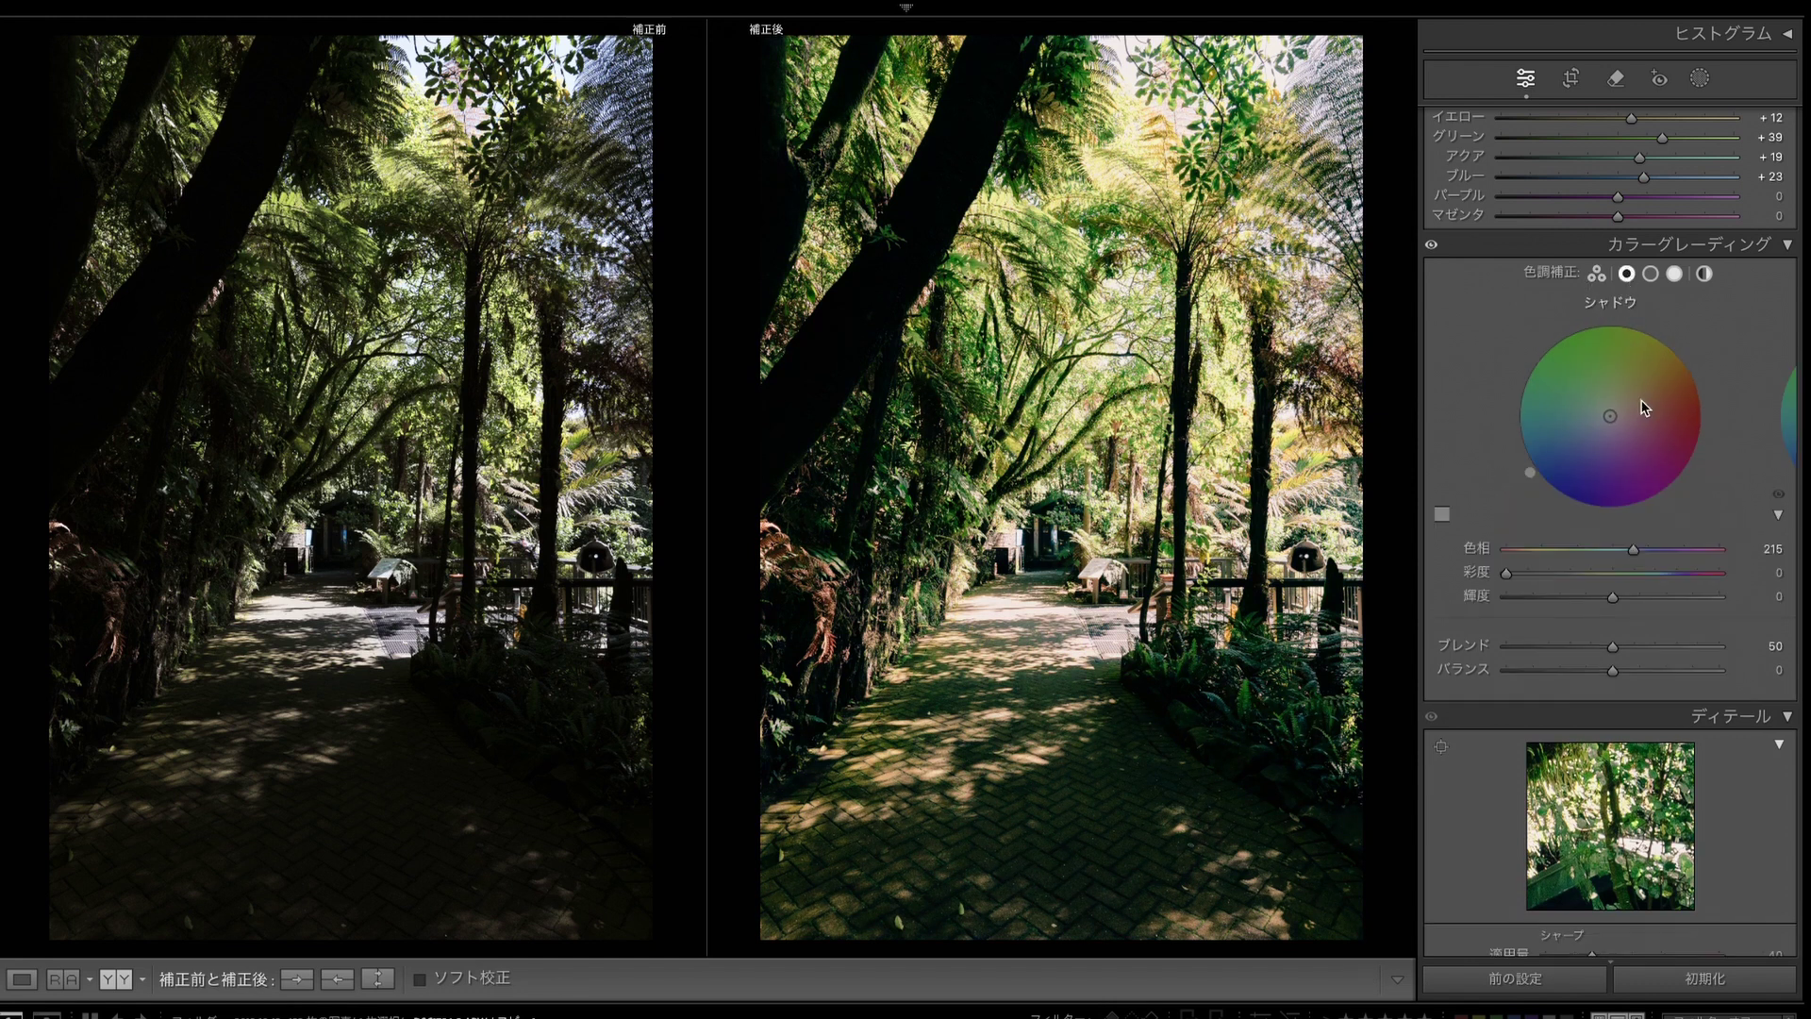
left_click_drag(1649, 551, 1643, 551)
left_click_drag(1506, 573, 1719, 647)
mouse_move(1642, 549)
left_mouse_down()
mouse_move(1622, 550)
mouse_move(1638, 569)
mouse_move(1528, 587)
mouse_move(1585, 590)
mouse_move(1457, 590)
mouse_move(1581, 588)
mouse_move(1519, 594)
mouse_move(1519, 550)
mouse_move(1678, 576)
left_mouse_up()
left_click_drag(1544, 551, 1528, 578)
double_click(1585, 573)
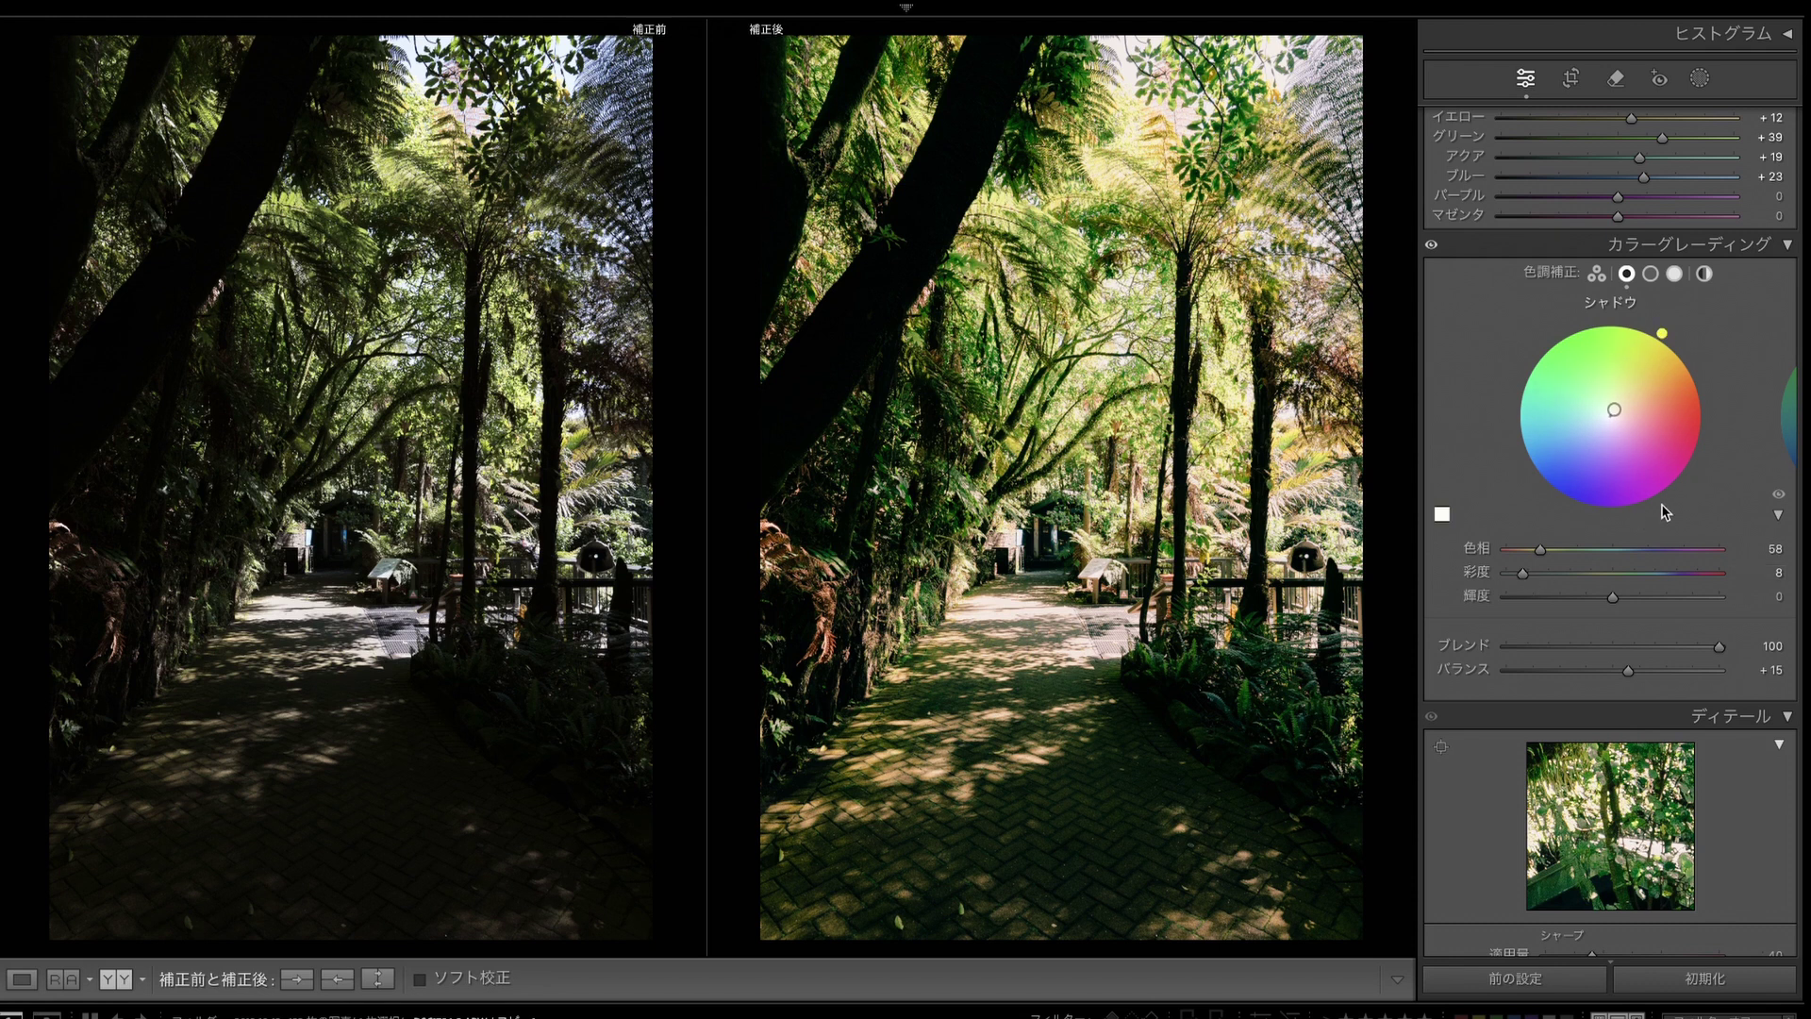
Step: Set the shadow grading's saturation to 13, blending to 32 and balance to 0, and switch to the highlights wheel
left_click_drag(1521, 573, 1534, 574)
left_click_drag(1628, 671, 1701, 682)
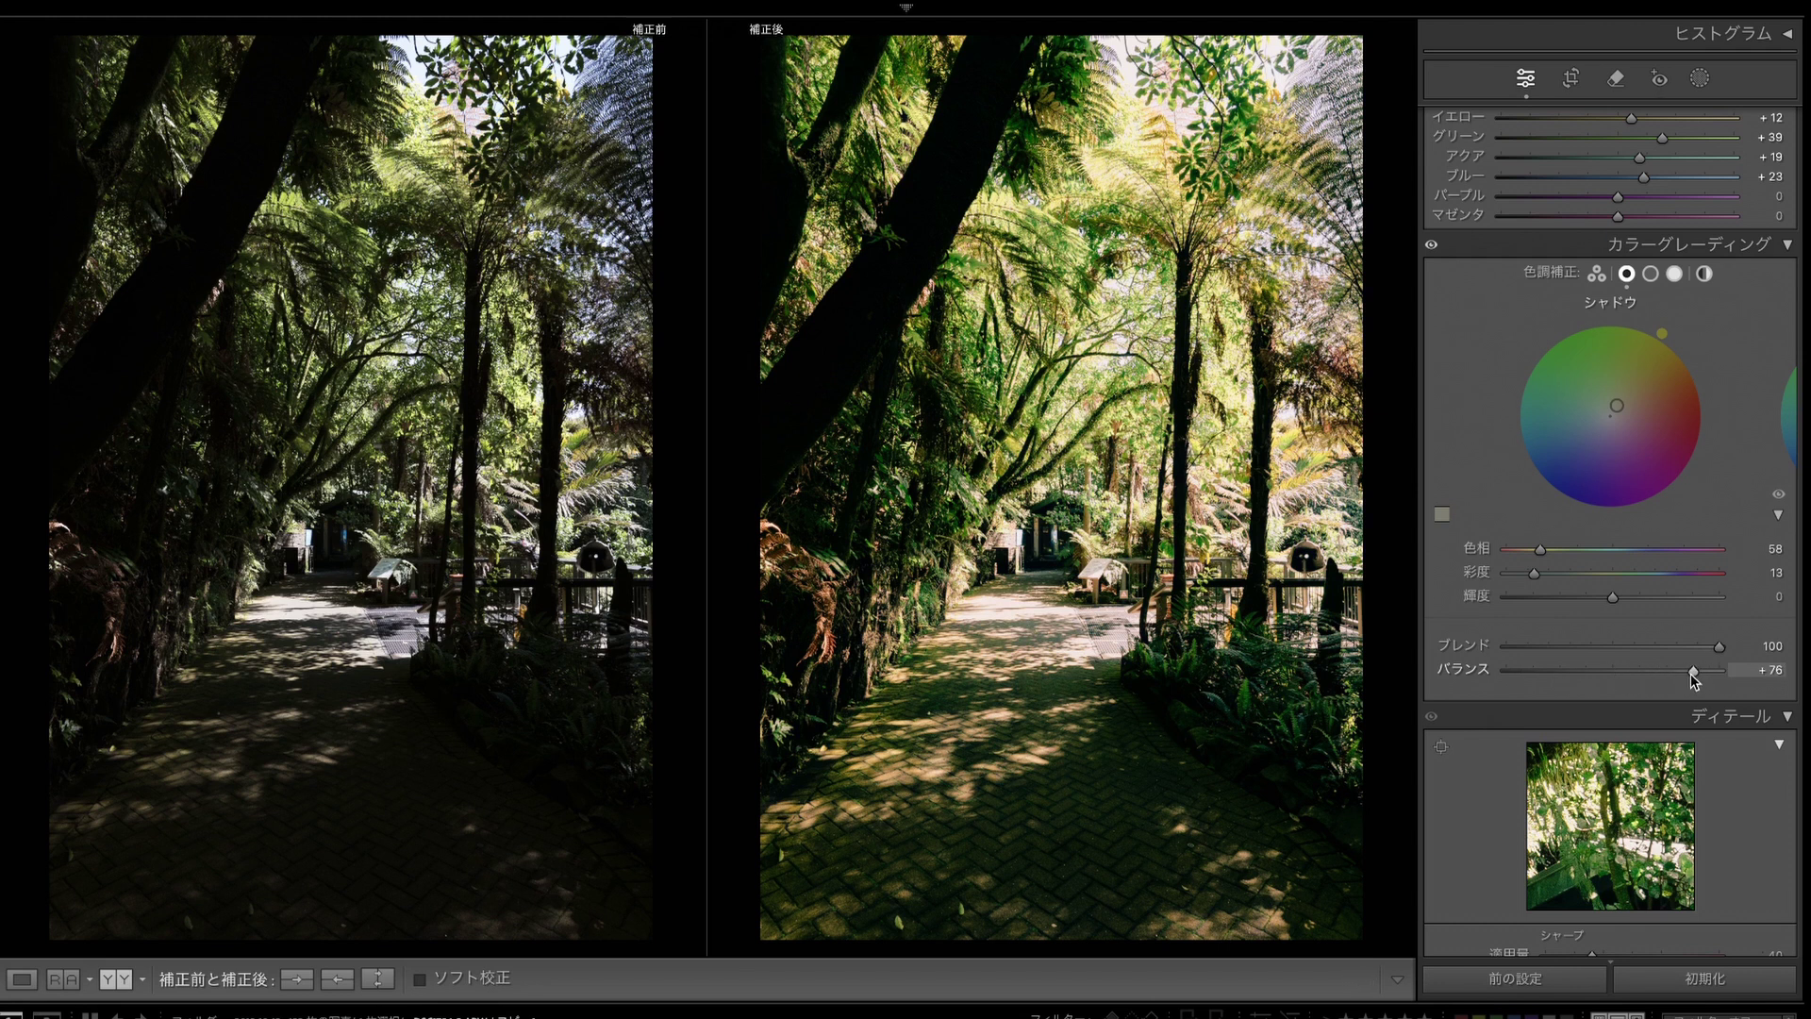
left_click_drag(1720, 651, 1574, 671)
left_click(1645, 573)
mouse_move(1645, 573)
left_mouse_down()
mouse_move(1553, 574)
mouse_move(1610, 576)
mouse_move(1585, 598)
mouse_move(1560, 589)
mouse_move(1562, 553)
left_mouse_up()
left_click(1675, 273)
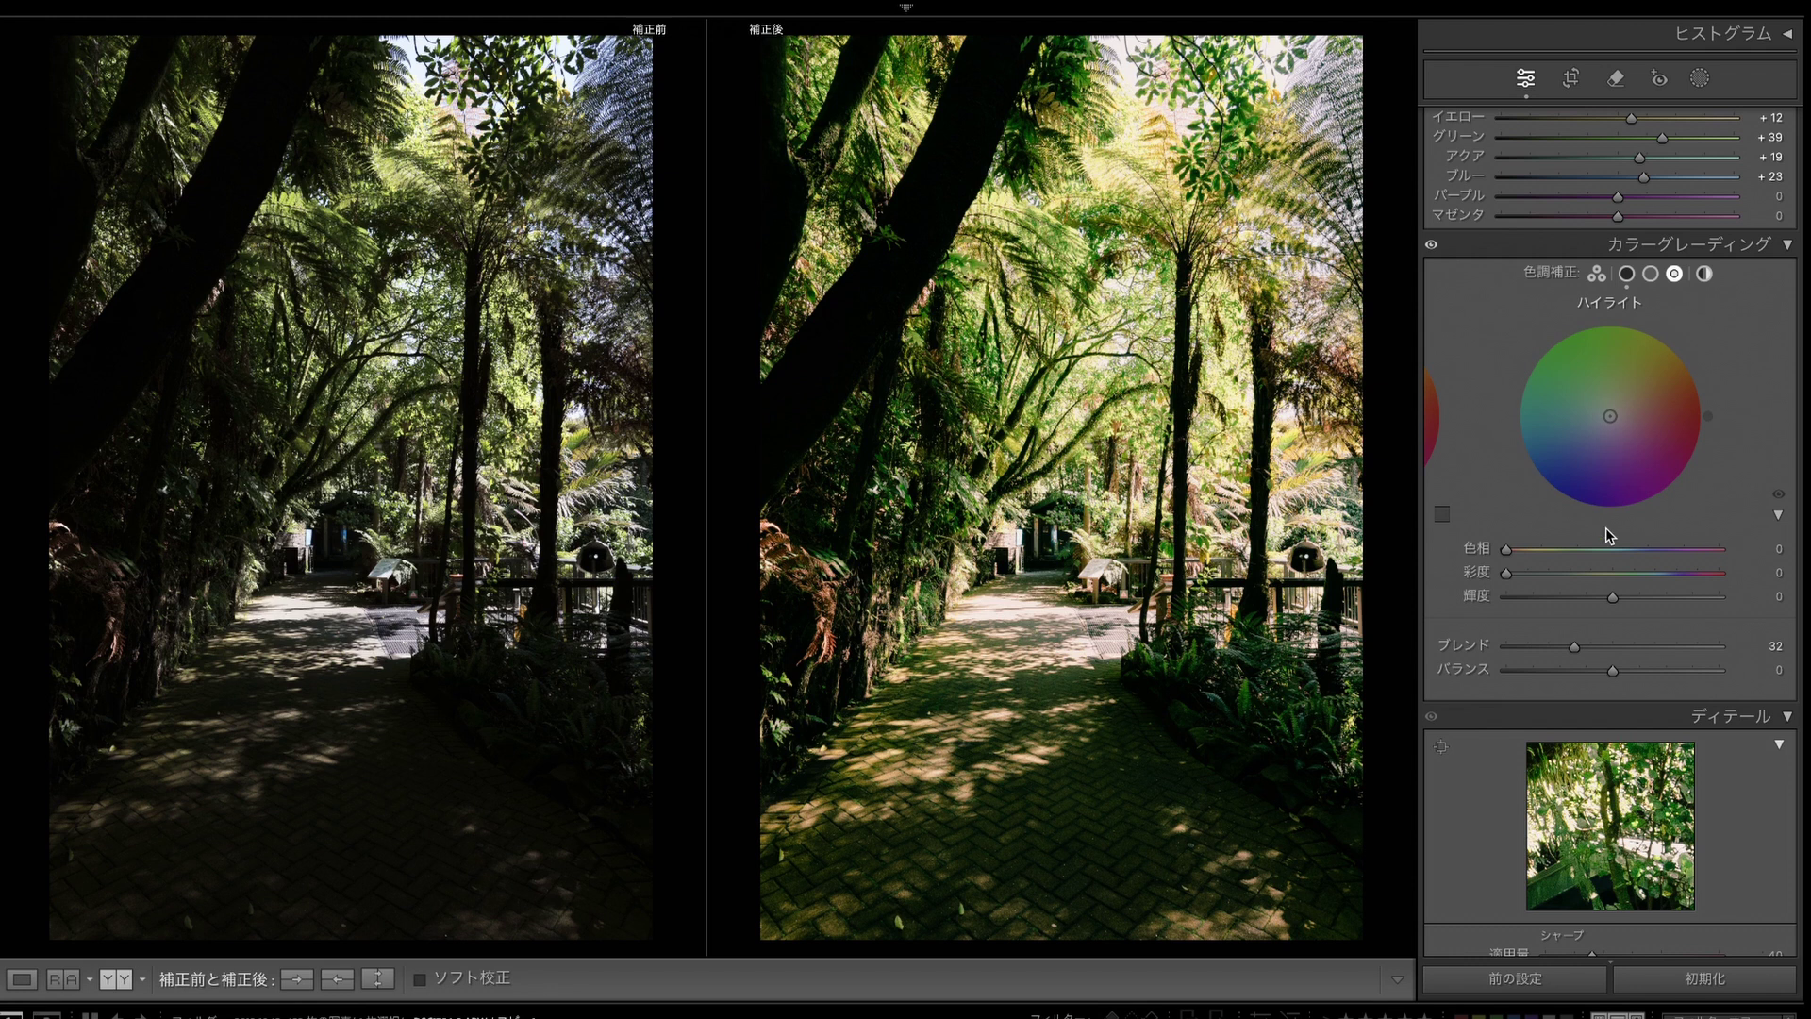
Step: Create a large circular radial gradient mask centred on the far end of the path
scroll(1628, 270, "up", 10)
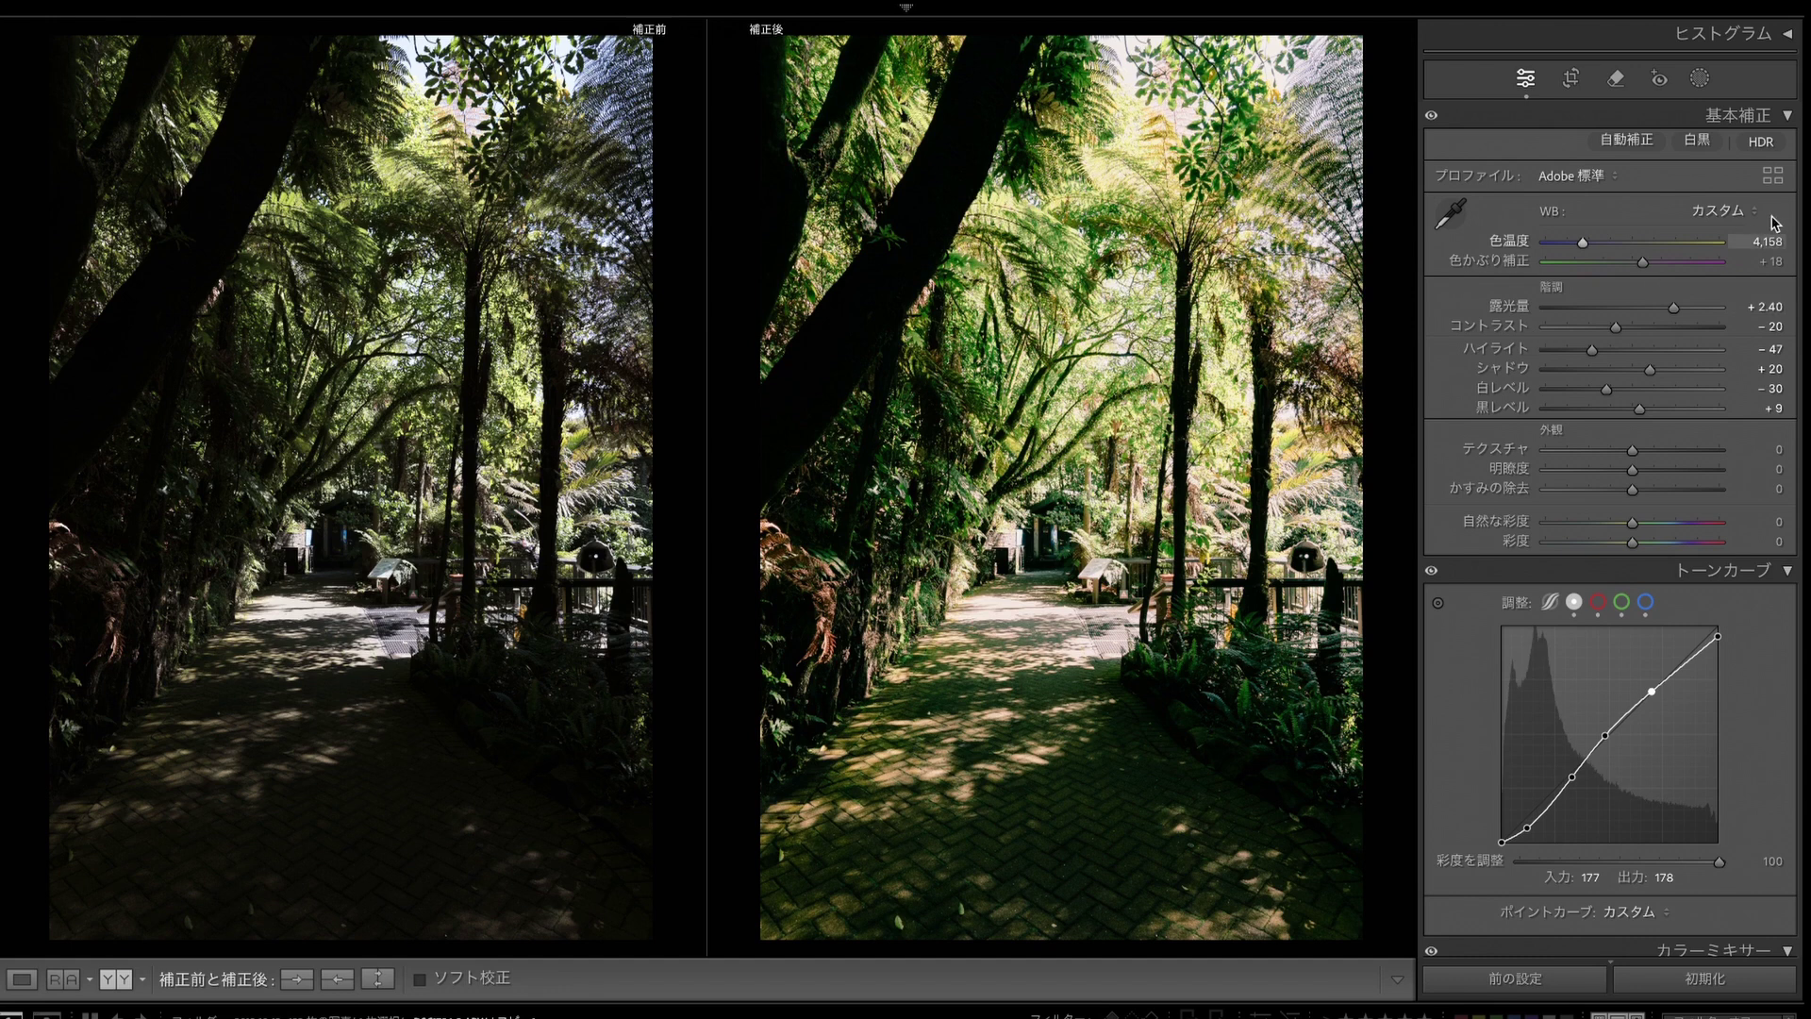
left_click_drag(885, 252, 1113, 283)
scroll(1777, 273, "down", 2)
scroll(1777, 274, "up", 2)
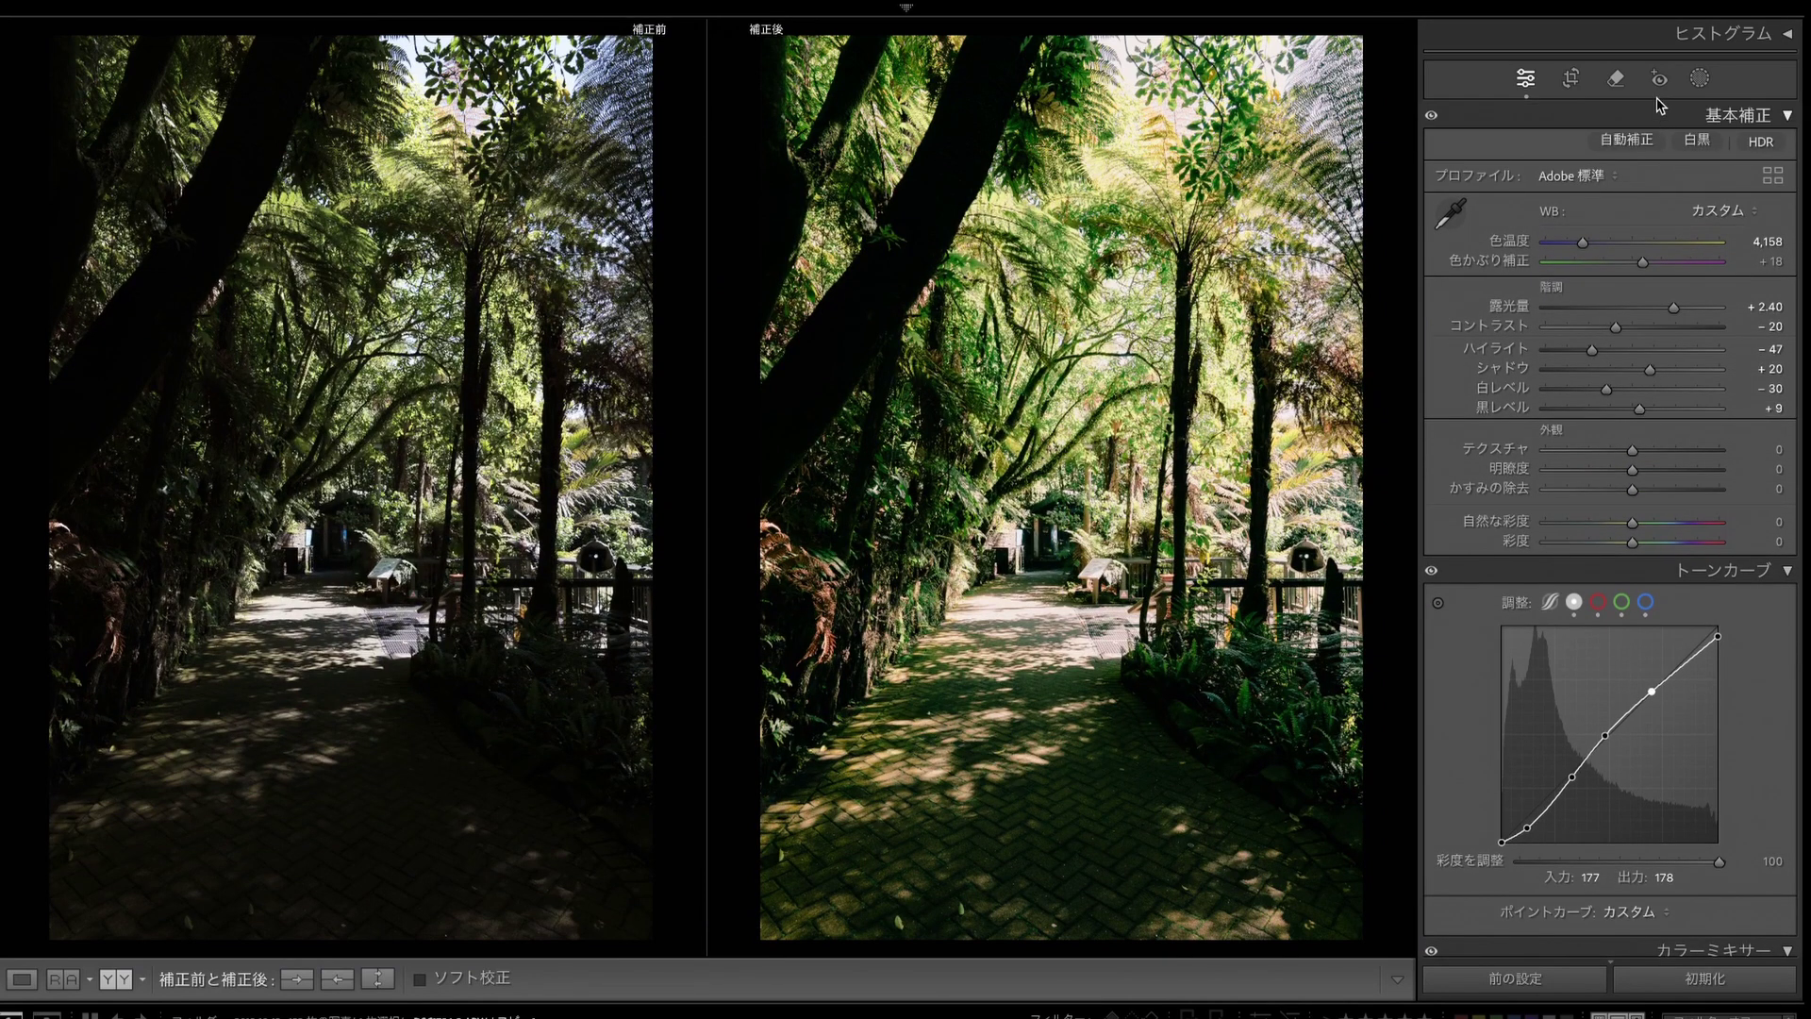
left_click(1699, 77)
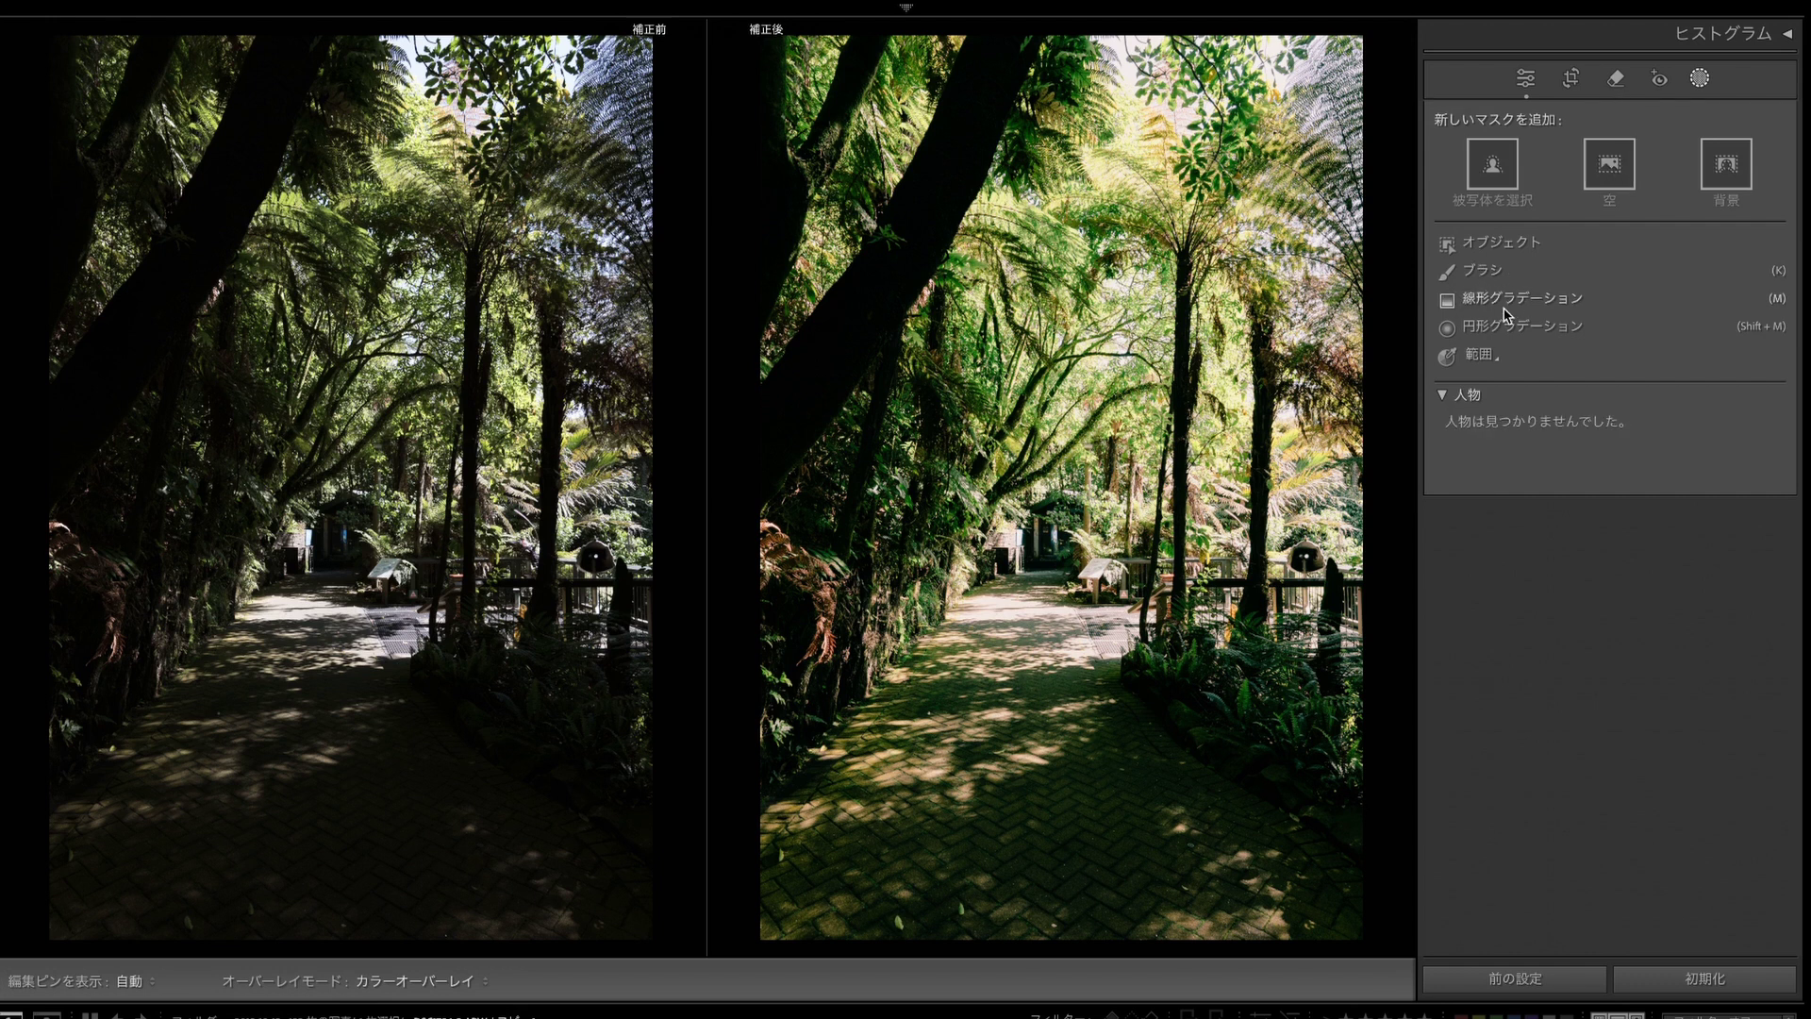
left_click(1486, 335)
left_click_drag(1108, 453, 764, 793)
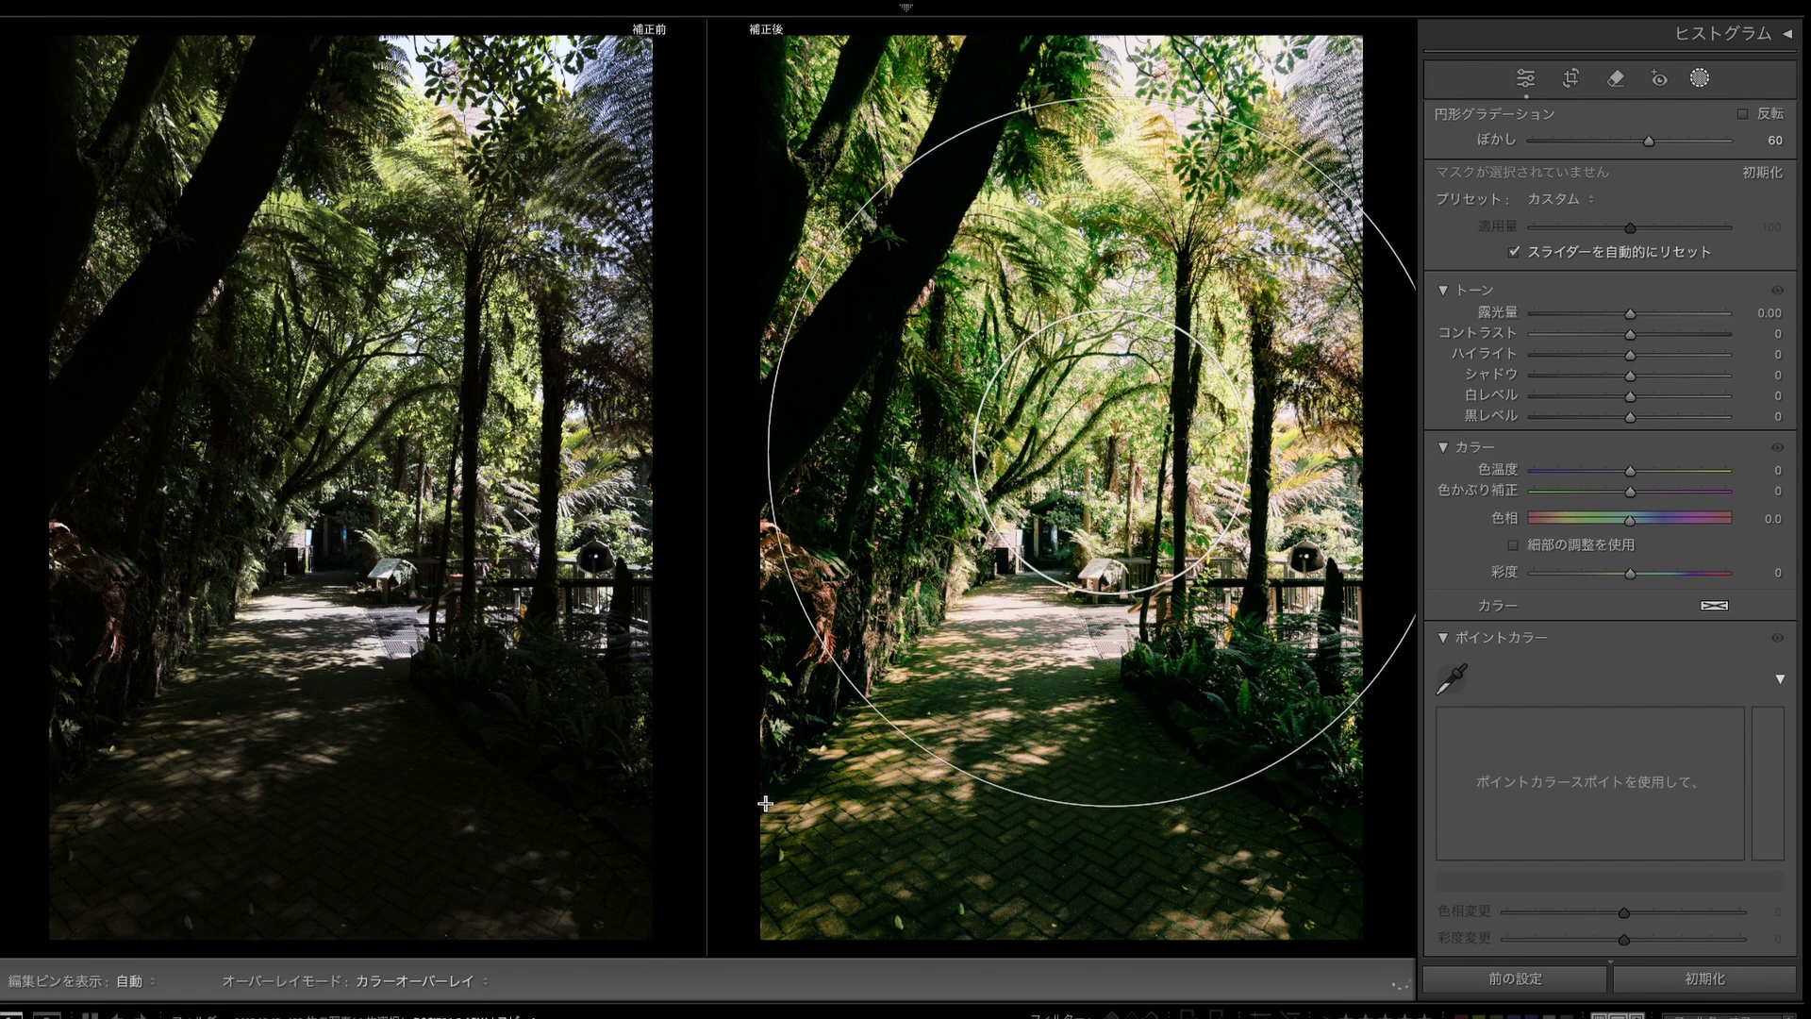
left_click_drag(1111, 452, 1061, 535)
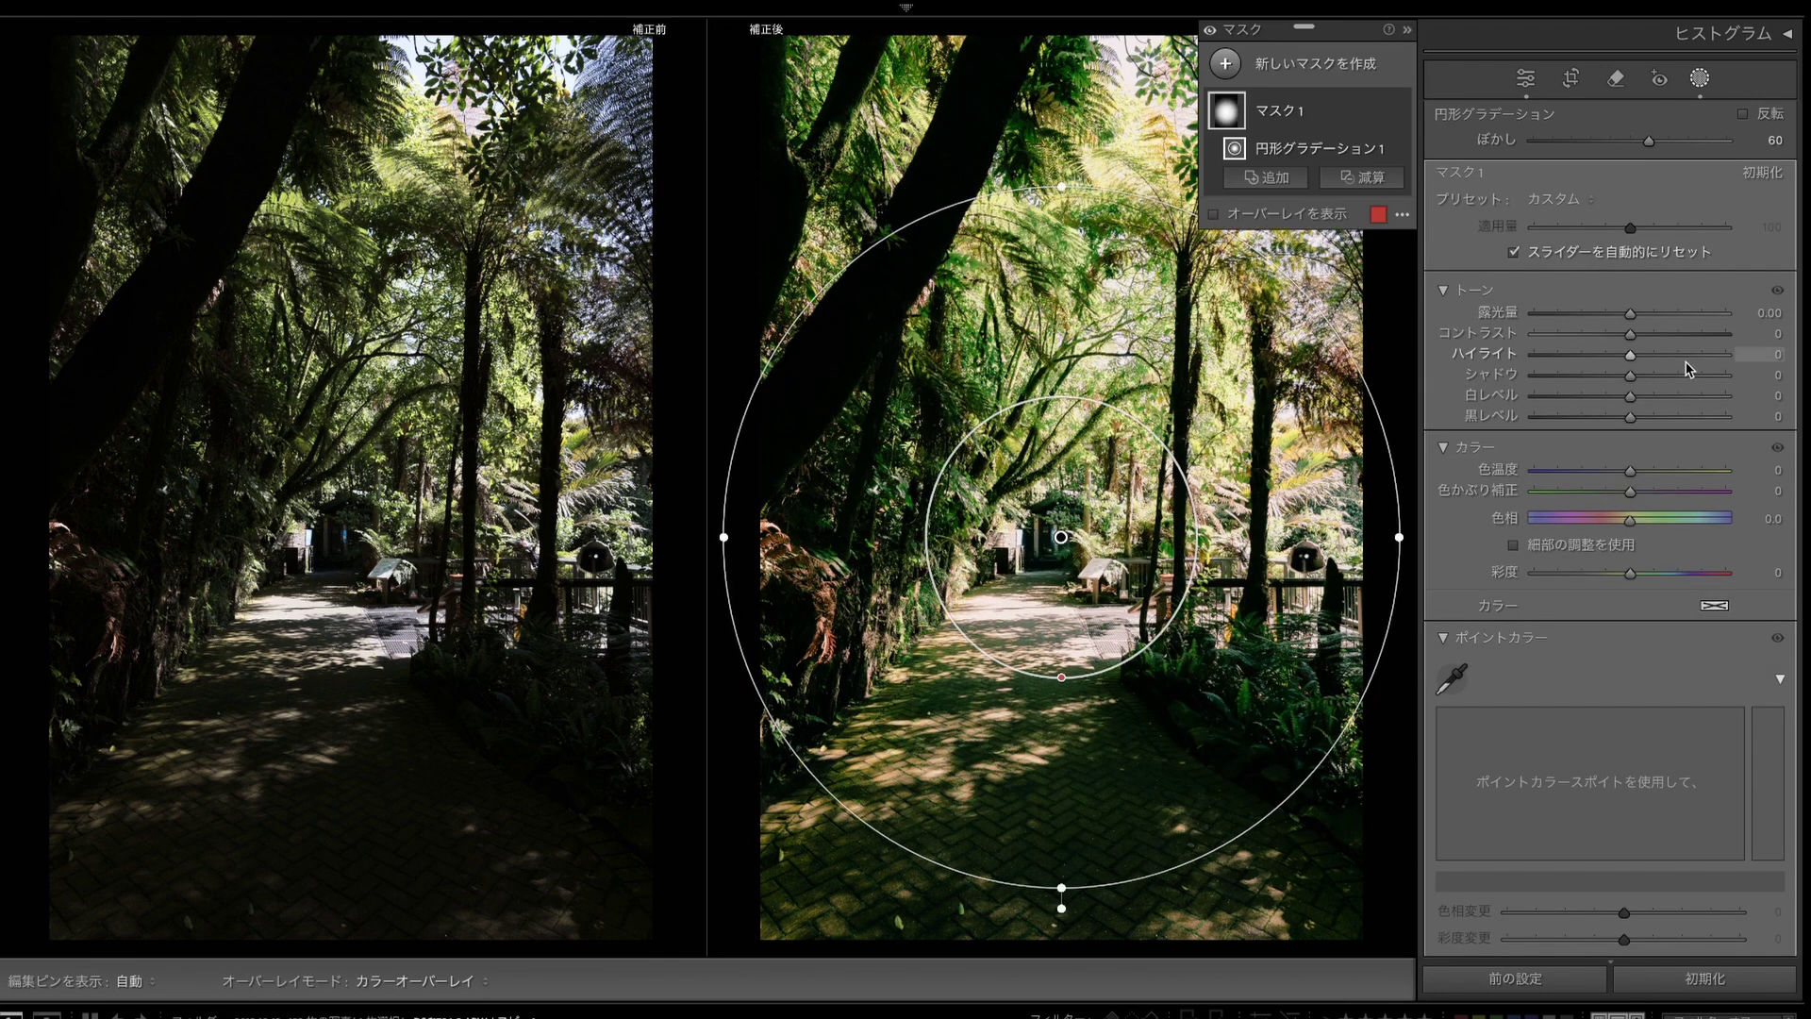
Step: Toggle the overlay of the radial gradient mask and invert the gradient so it covers the surroundings
left_click(1311, 223)
left_click(1311, 223)
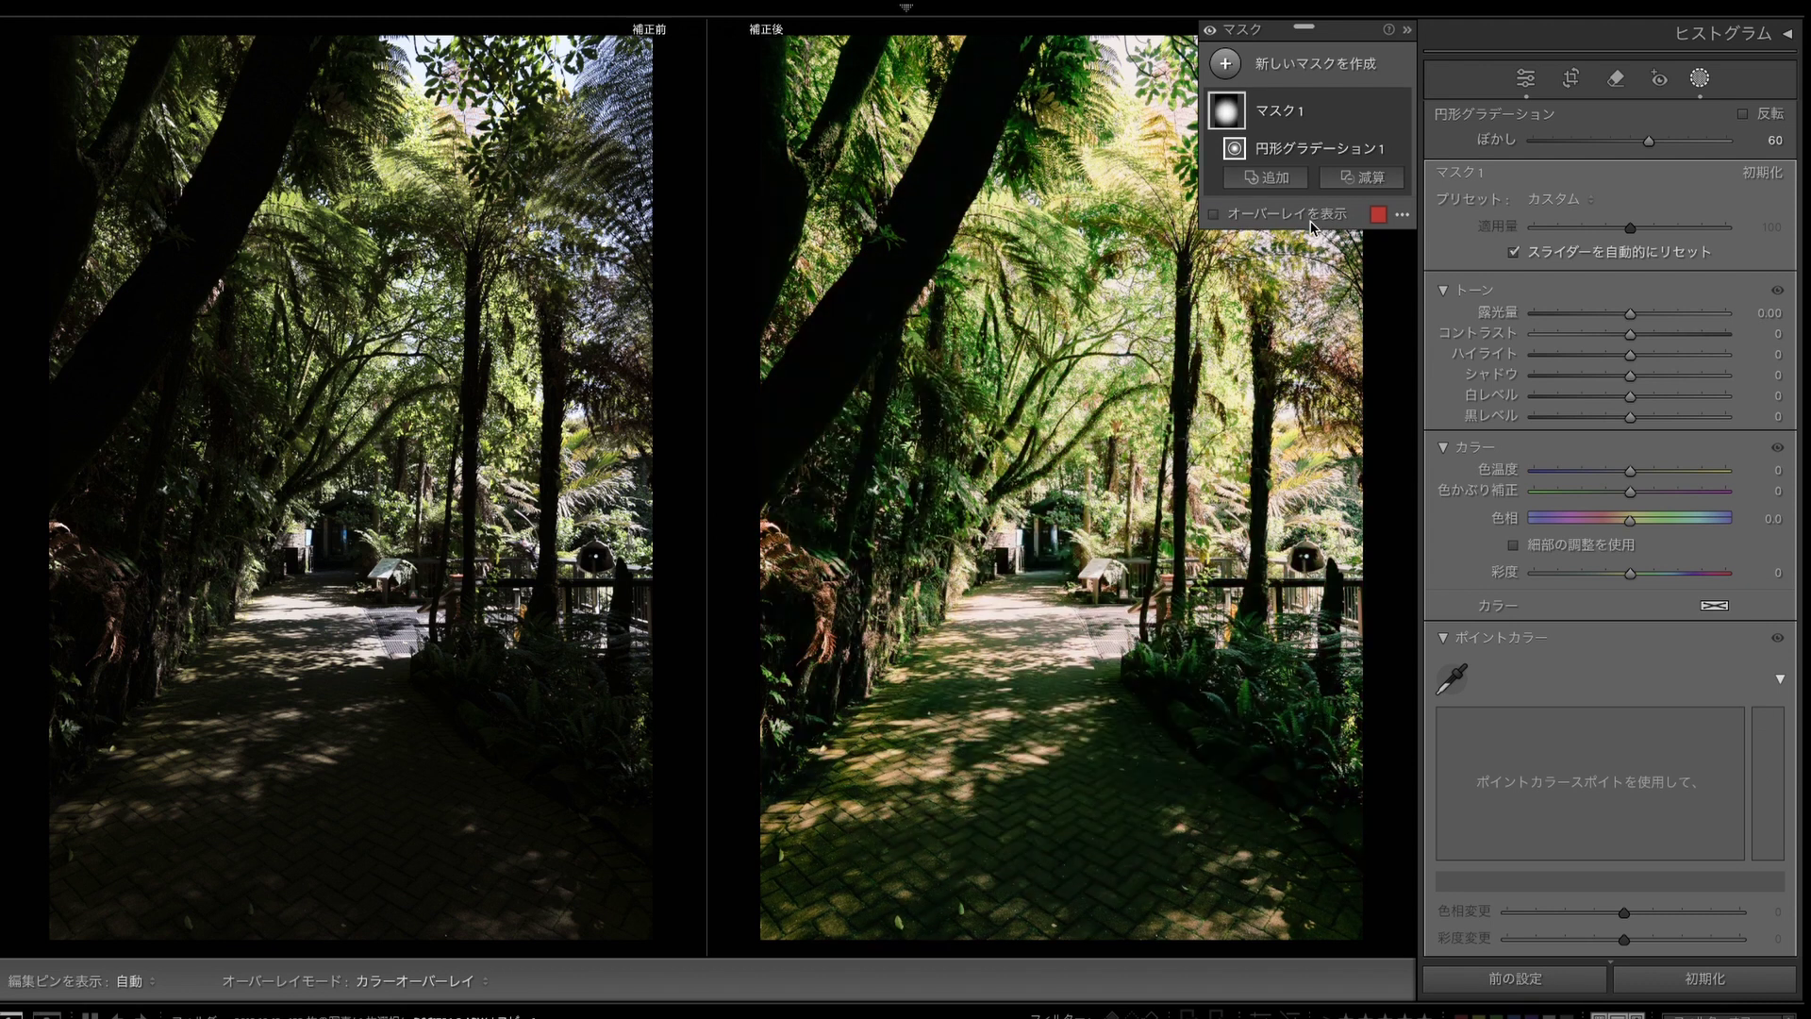
right_click(1309, 117)
left_click(1358, 155)
left_click_drag(1630, 321, 1635, 322)
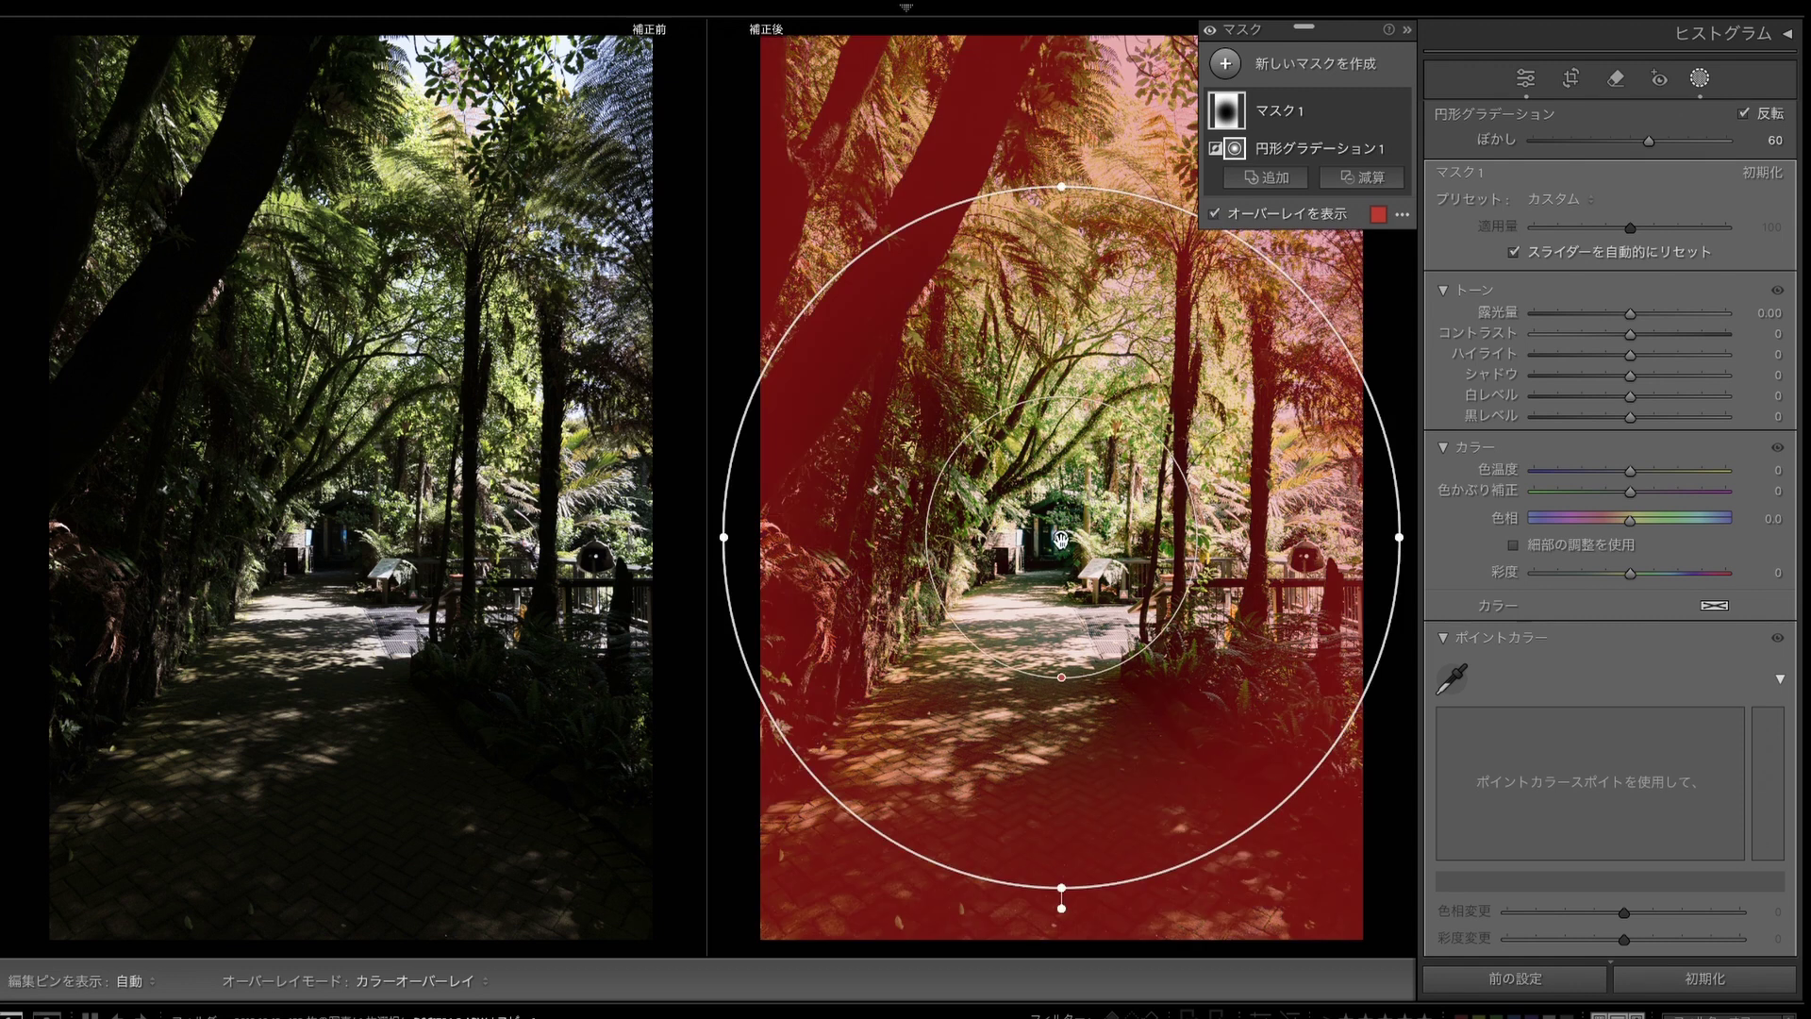
Step: Set the radial gradient's feather to 89, reposition it around the path's far end and enlarge it slightly
left_click_drag(1063, 392, 1068, 404)
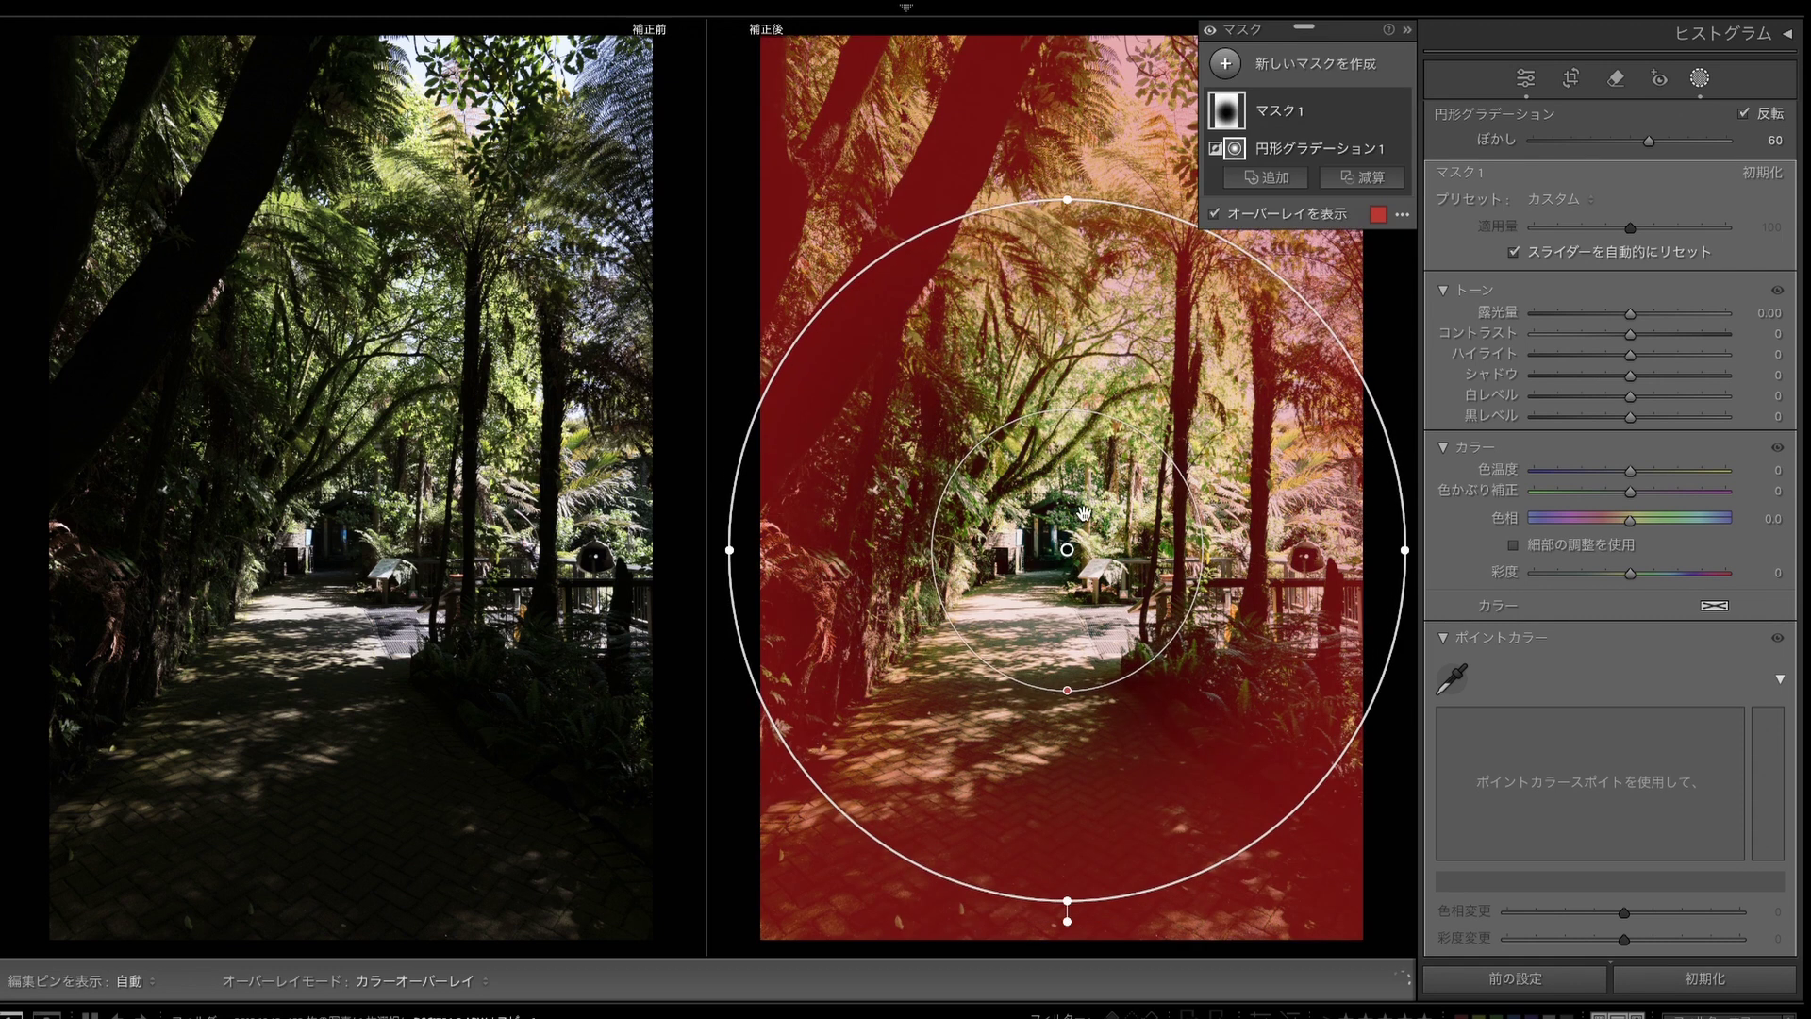
left_click_drag(1073, 705, 1068, 593)
left_click_drag(1118, 335, 1108, 324)
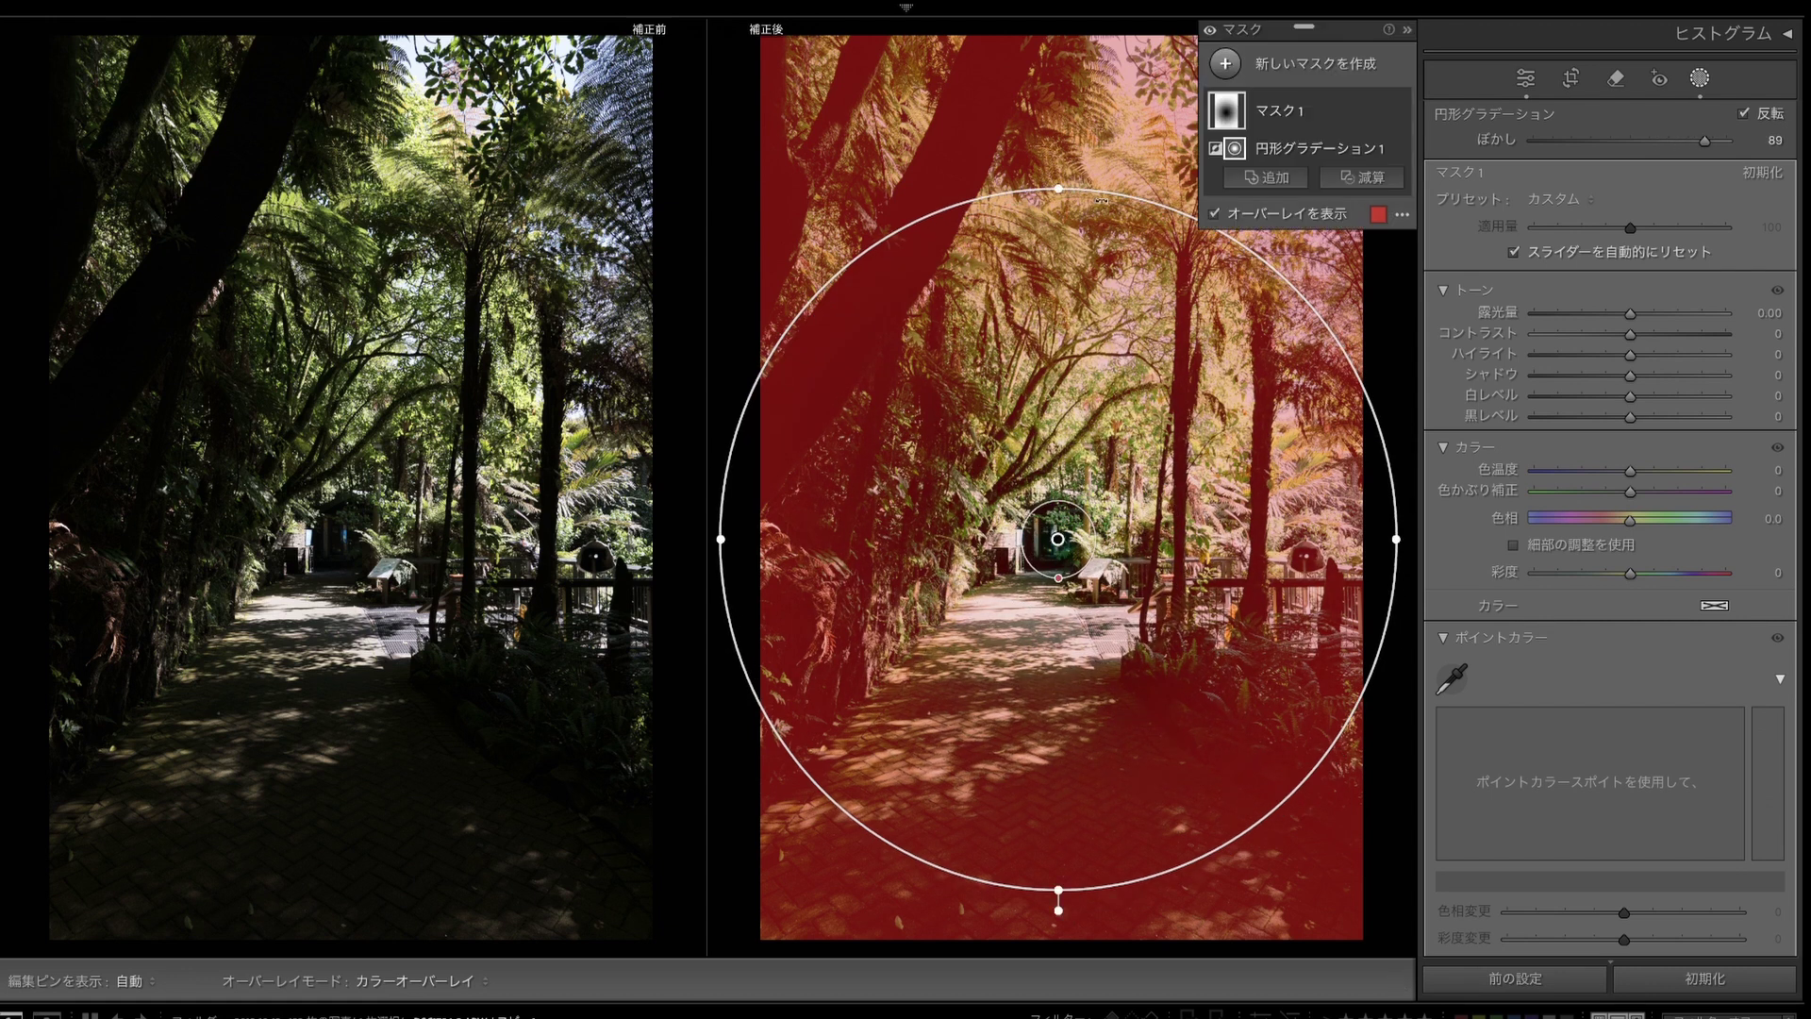
left_click_drag(1059, 190, 1058, 176)
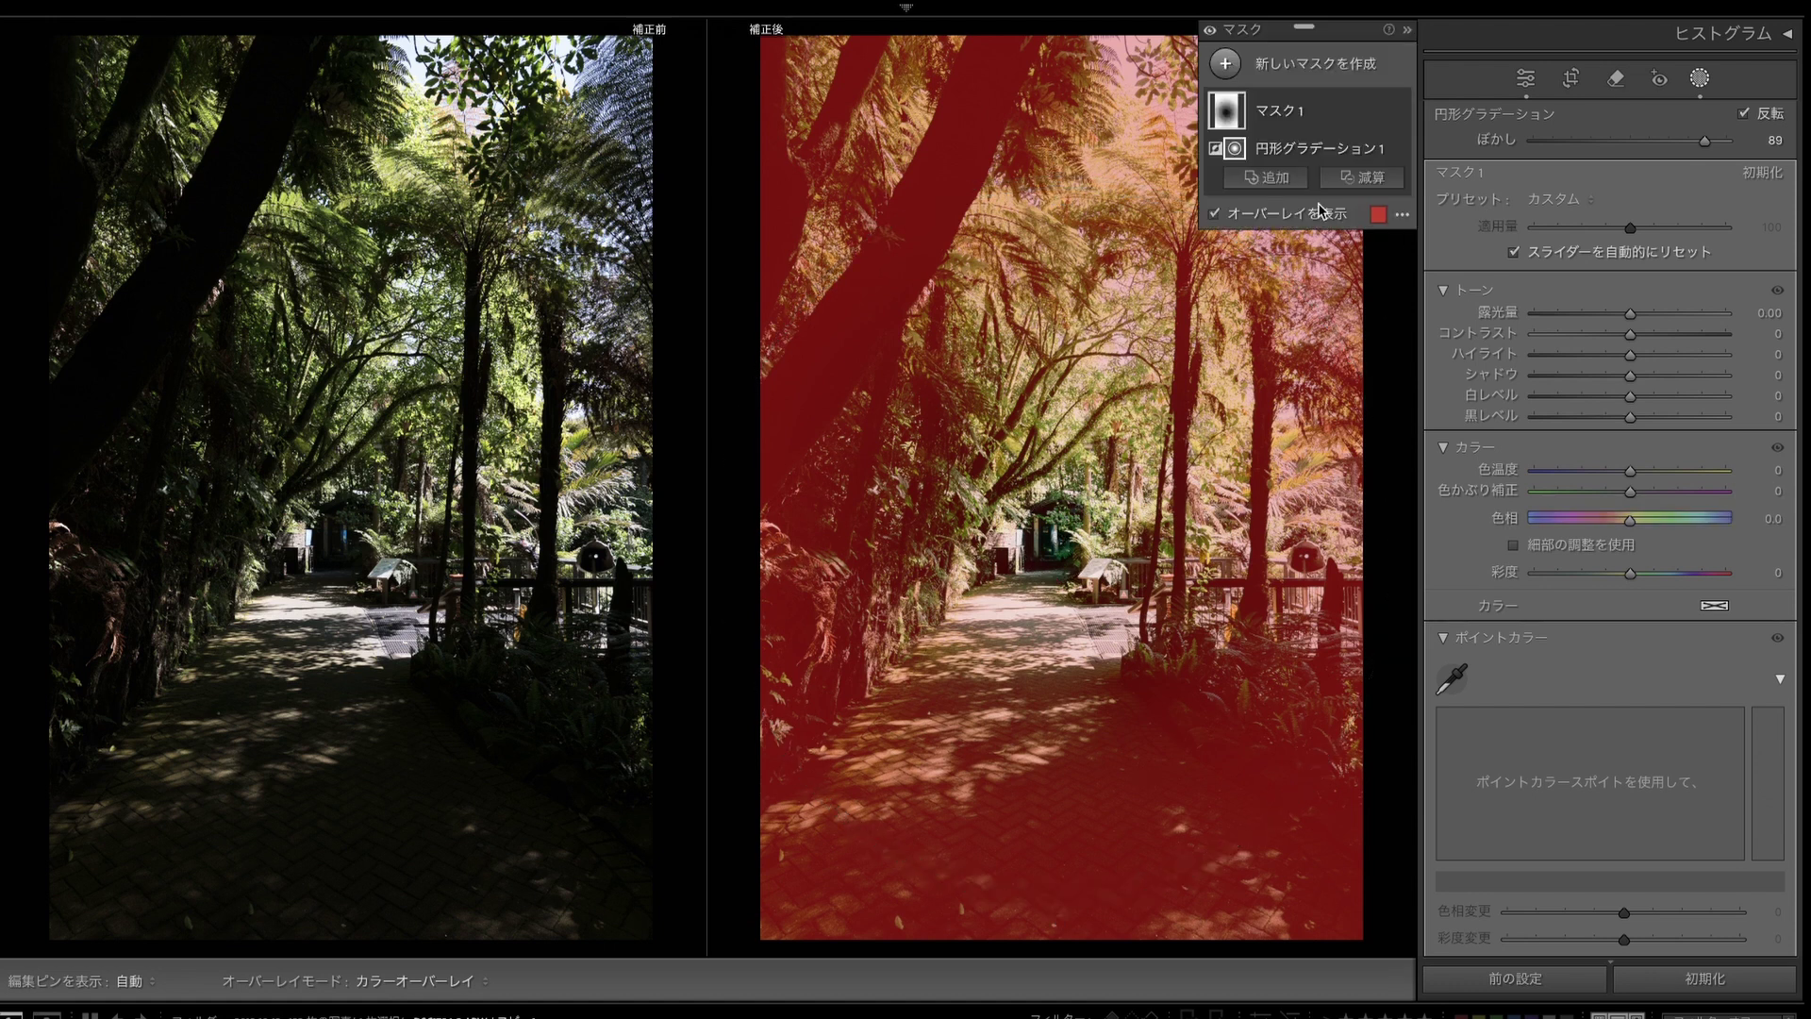
Step: Try lowering the inverted mask's exposure to -0.31
mouse_move(1628, 316)
left_mouse_down()
mouse_move(1671, 315)
mouse_move(1607, 315)
mouse_move(1625, 319)
left_mouse_up()
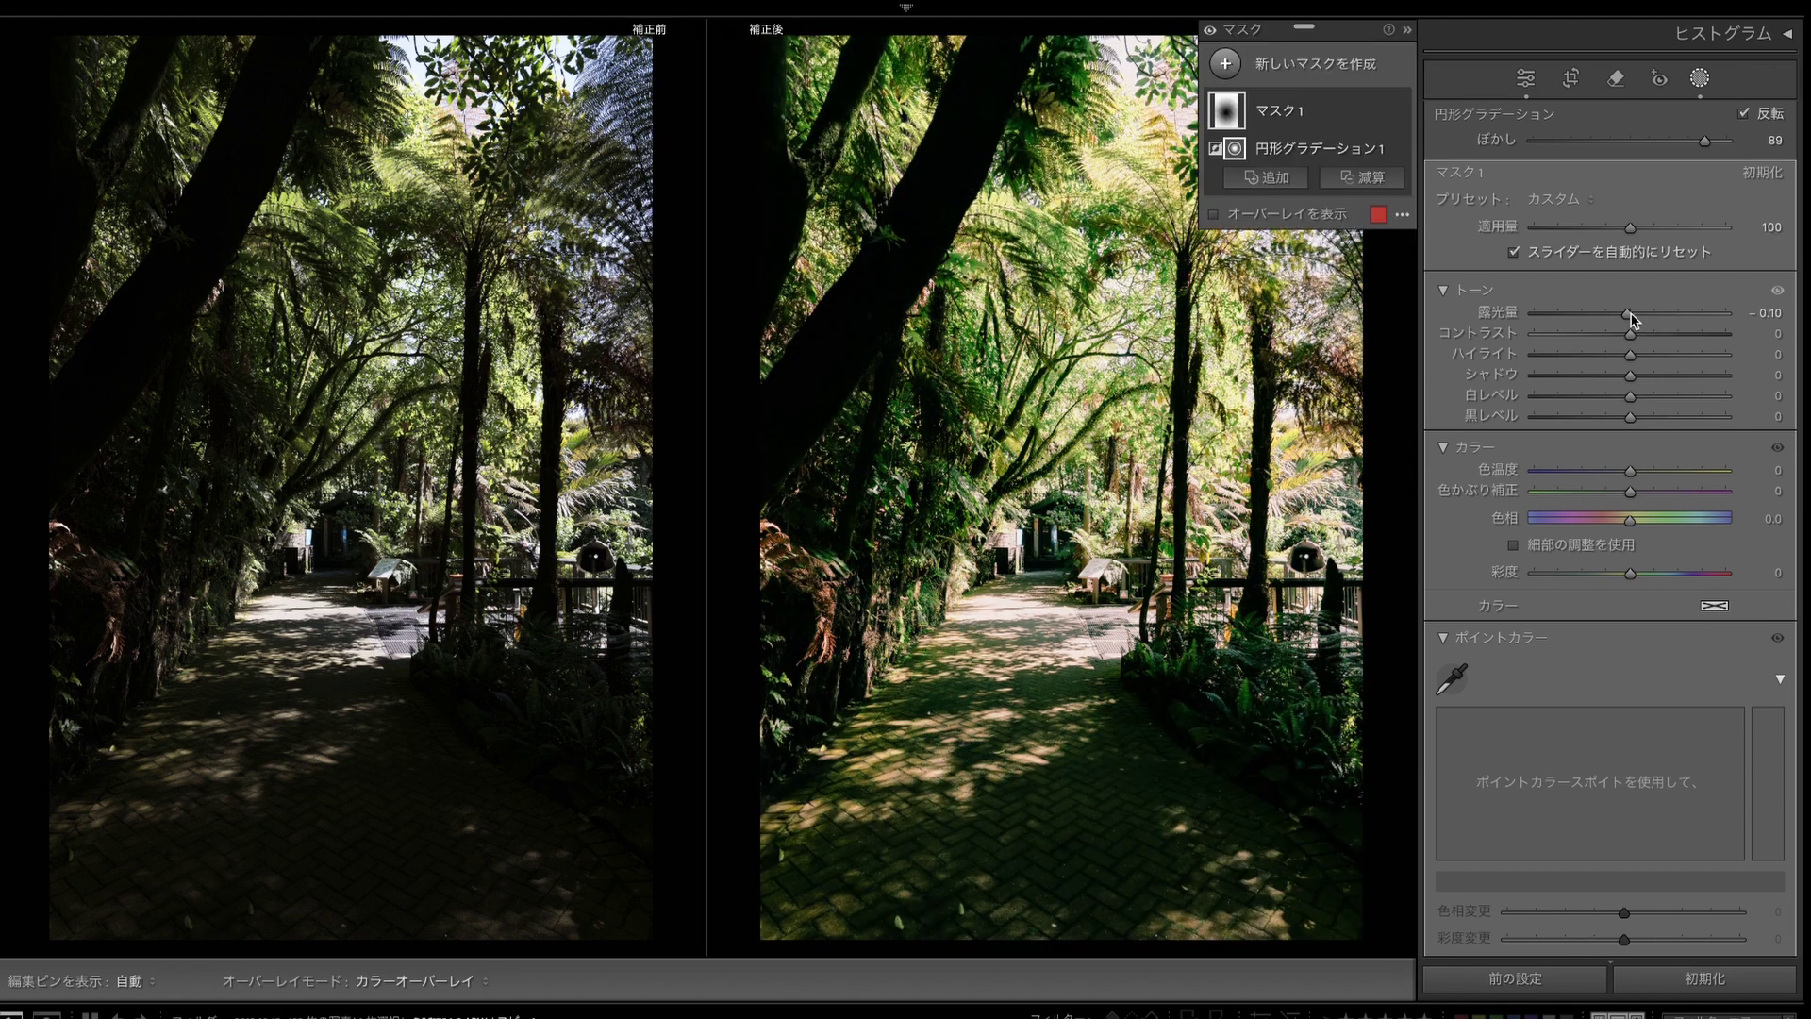
left_click_drag(1632, 318, 1630, 322)
double_click(1628, 318)
mouse_move(1629, 418)
left_mouse_down()
mouse_move(1615, 422)
mouse_move(1629, 416)
left_mouse_up()
left_click_drag(1632, 320, 1622, 315)
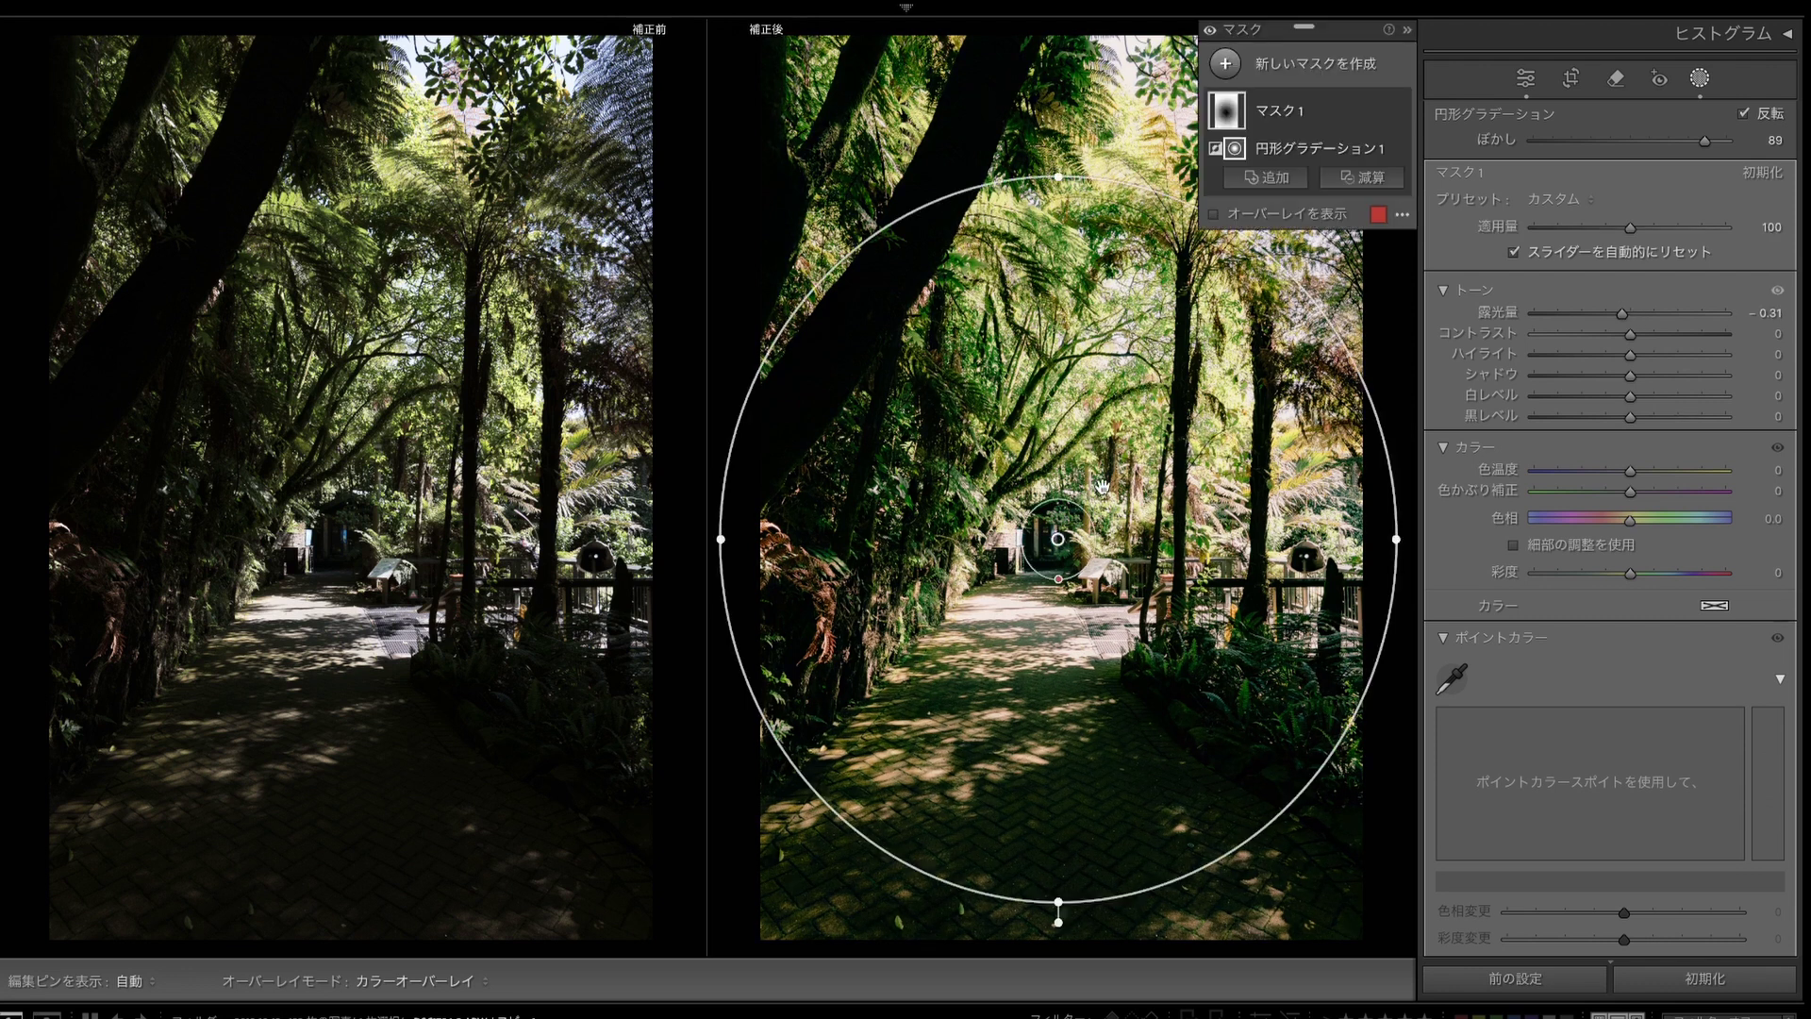
Step: Shift the radial gradient slightly down towards the path's entrance, reset the mask's exposure to 0 and leave masking
left_click_drag(1056, 540, 1039, 568)
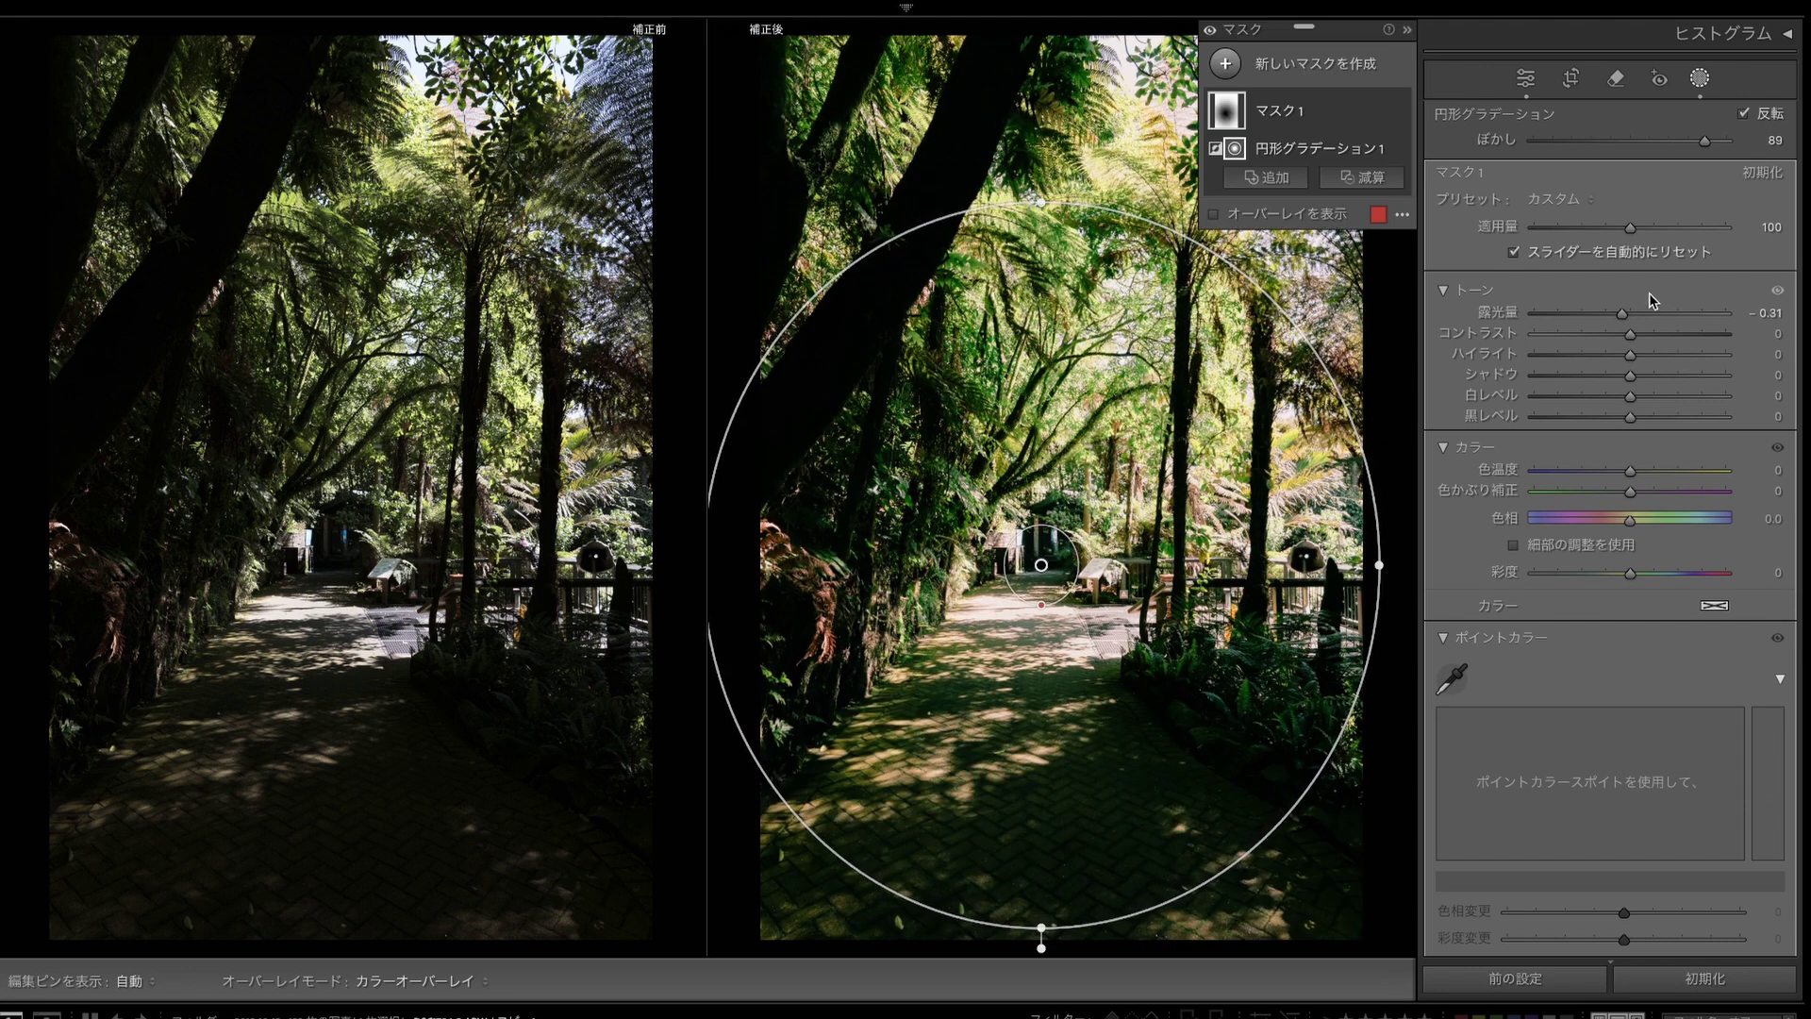
left_click_drag(1623, 314, 1630, 316)
double_click(1619, 316)
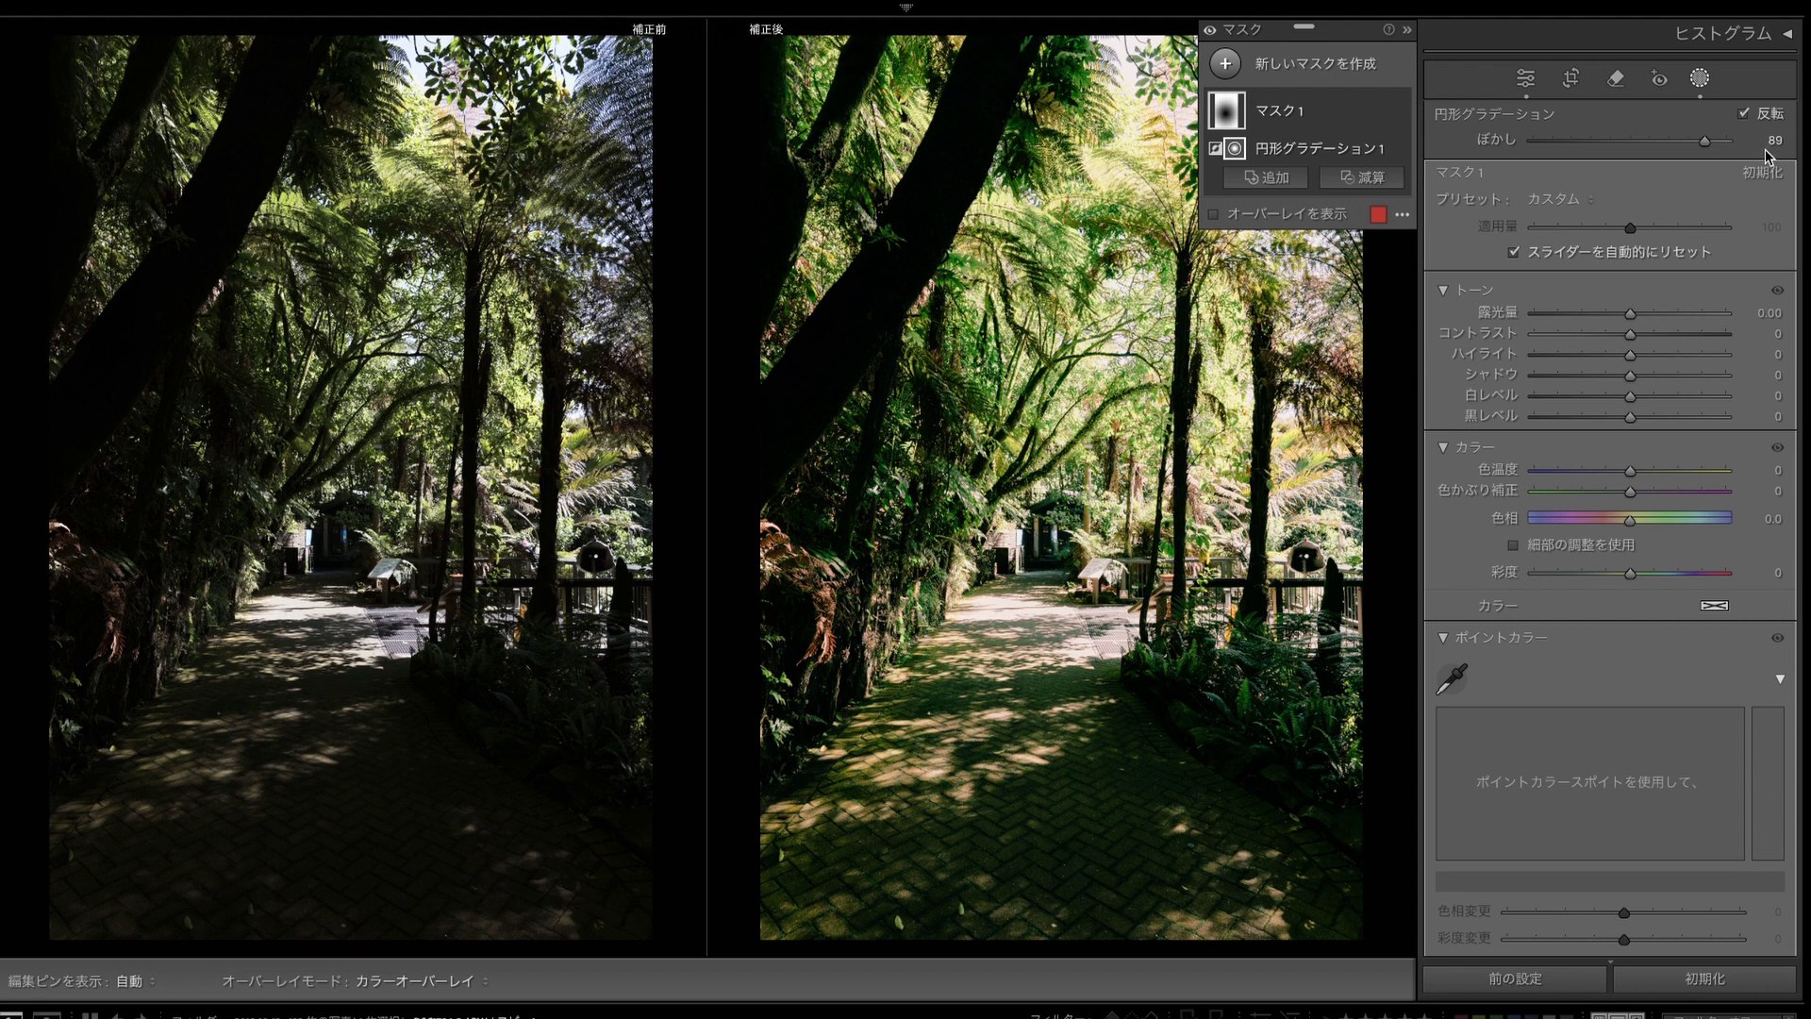
key("shift+w")
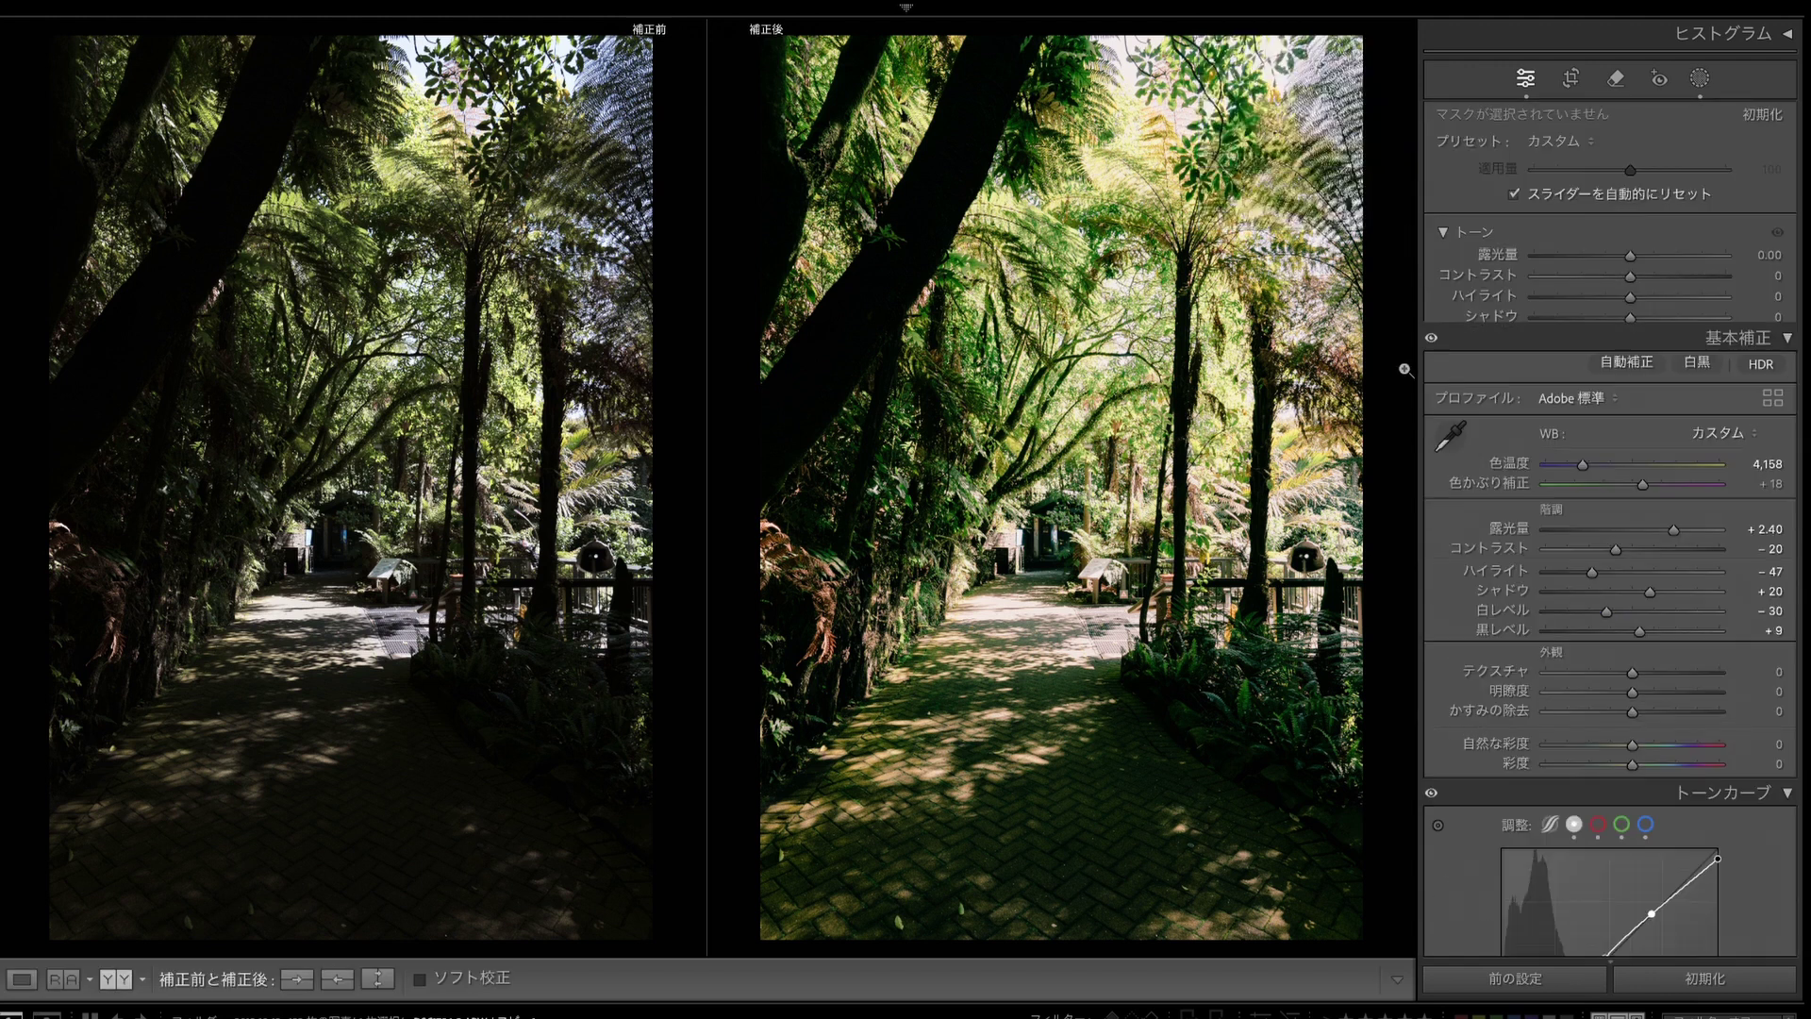
Step: Sharpen the photo with an amount of 54, a radius of 0.5 and a detail of 100
scroll(1608, 528, "down", 15)
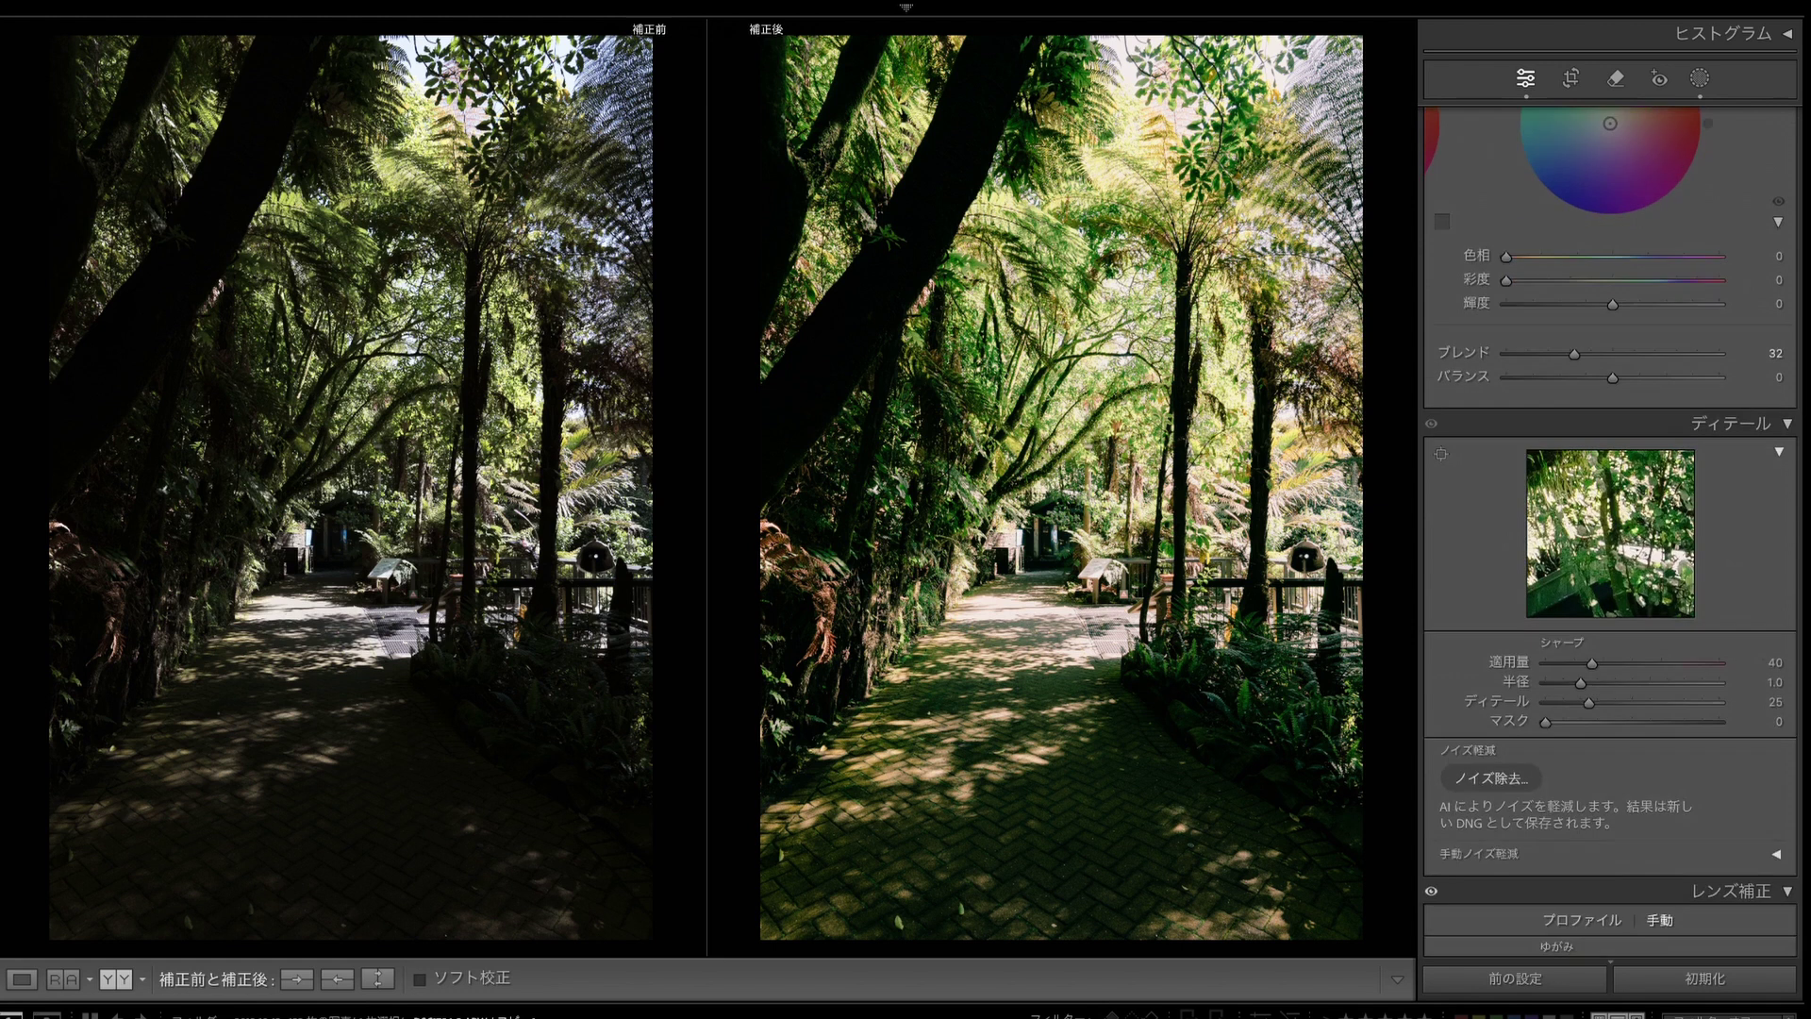
left_click_drag(1593, 327, 1601, 327)
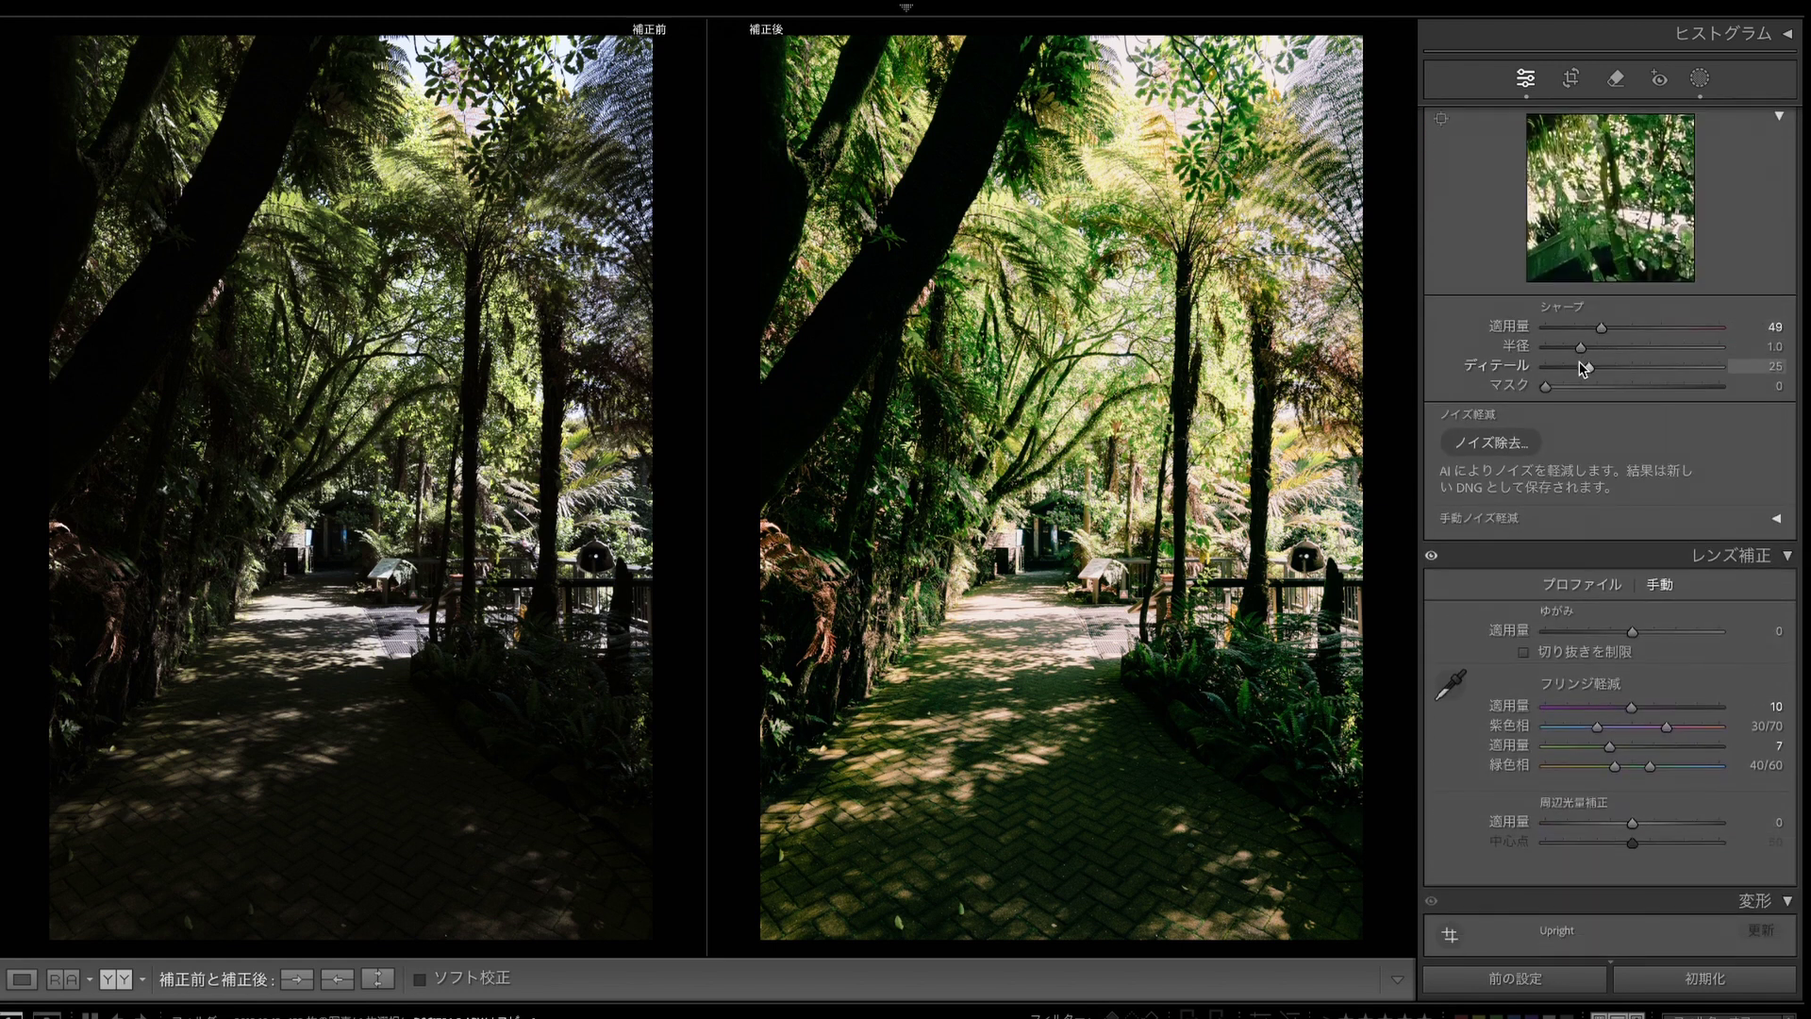
left_click_drag(1774, 346, 1735, 346)
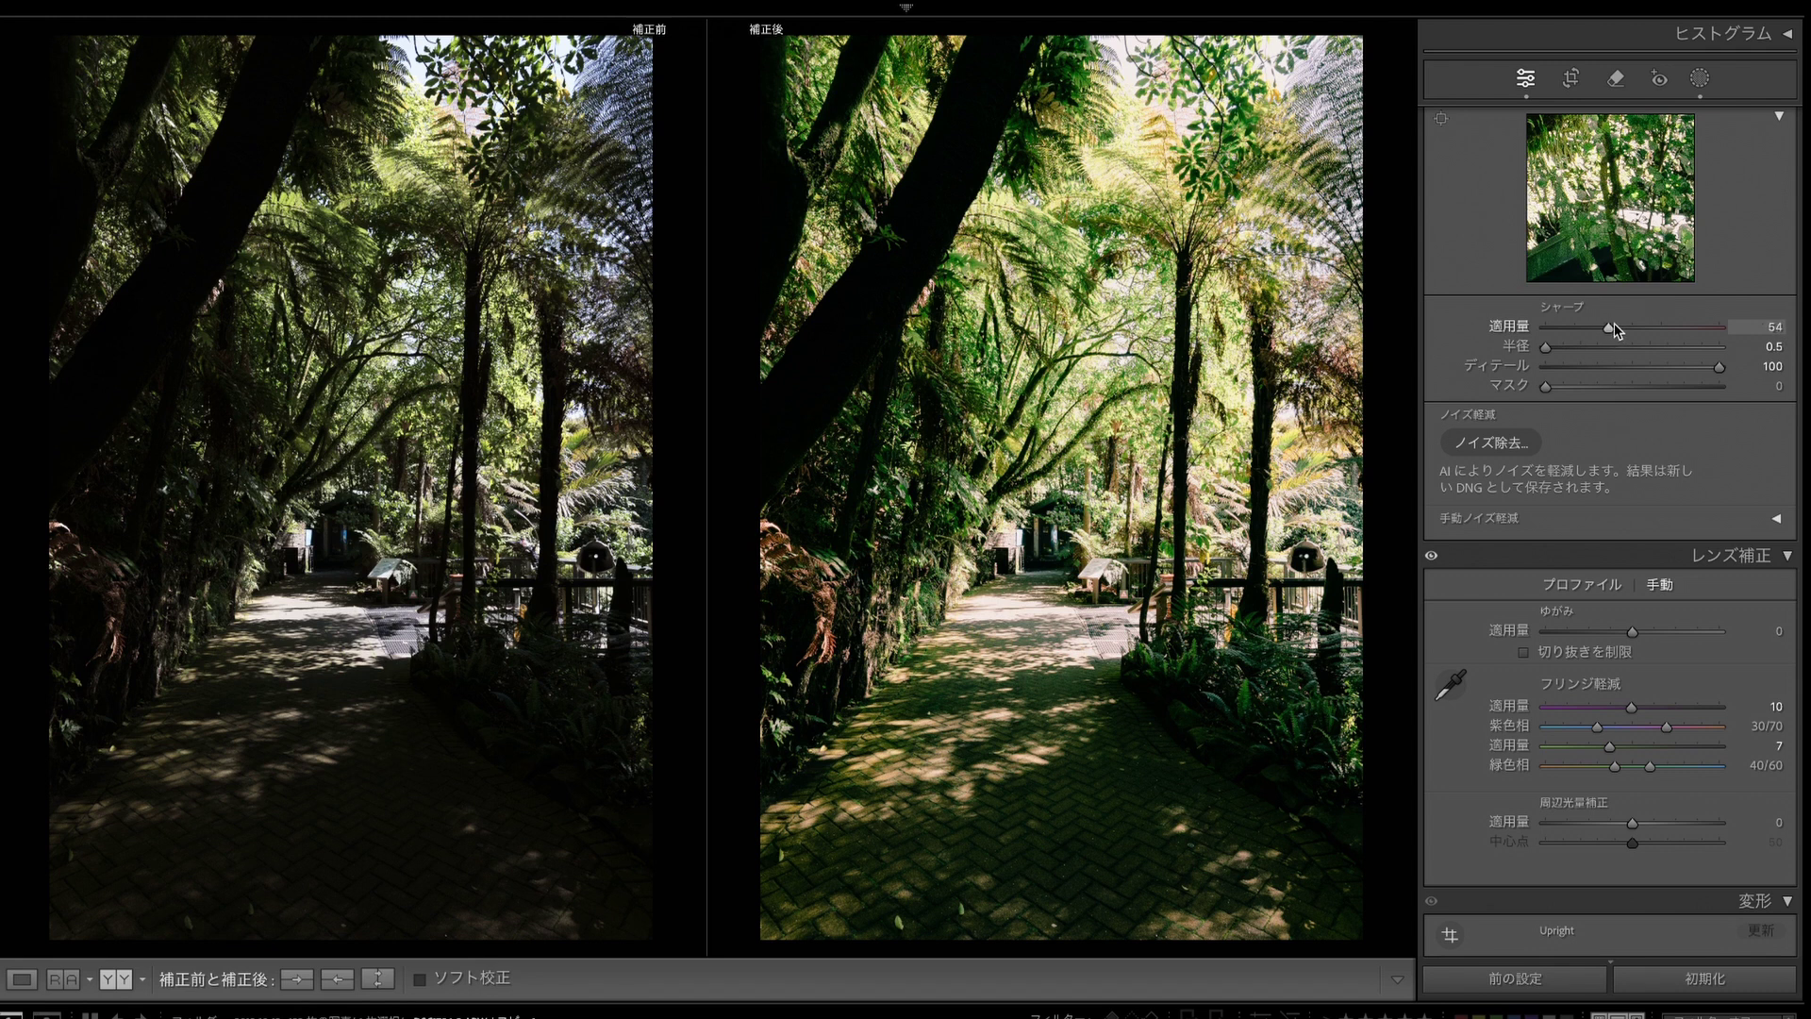
key("Up")
Step: Set the calibration hue to +15 for the red primary, +12 for green and +7 for blue
scroll(1608, 528, "down", 10)
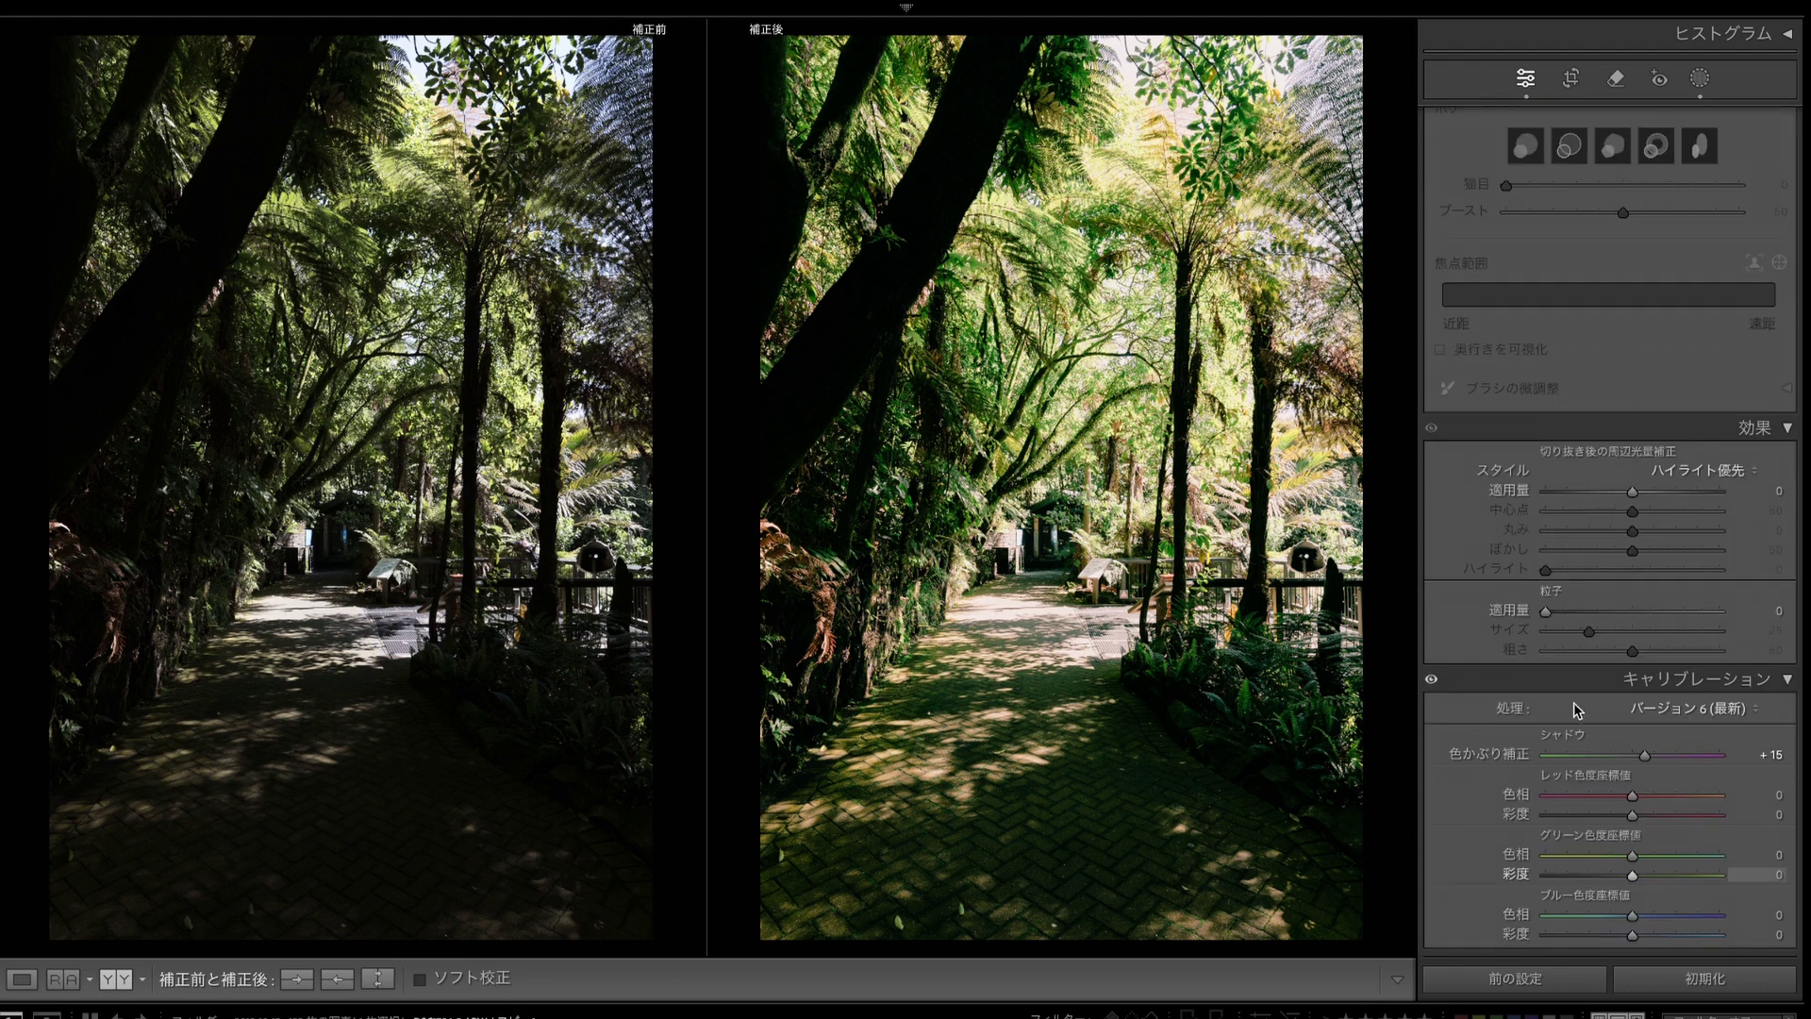
mouse_move(1633, 803)
left_mouse_down()
mouse_move(1685, 818)
mouse_move(1658, 827)
mouse_move(1665, 795)
mouse_move(1635, 802)
left_mouse_up()
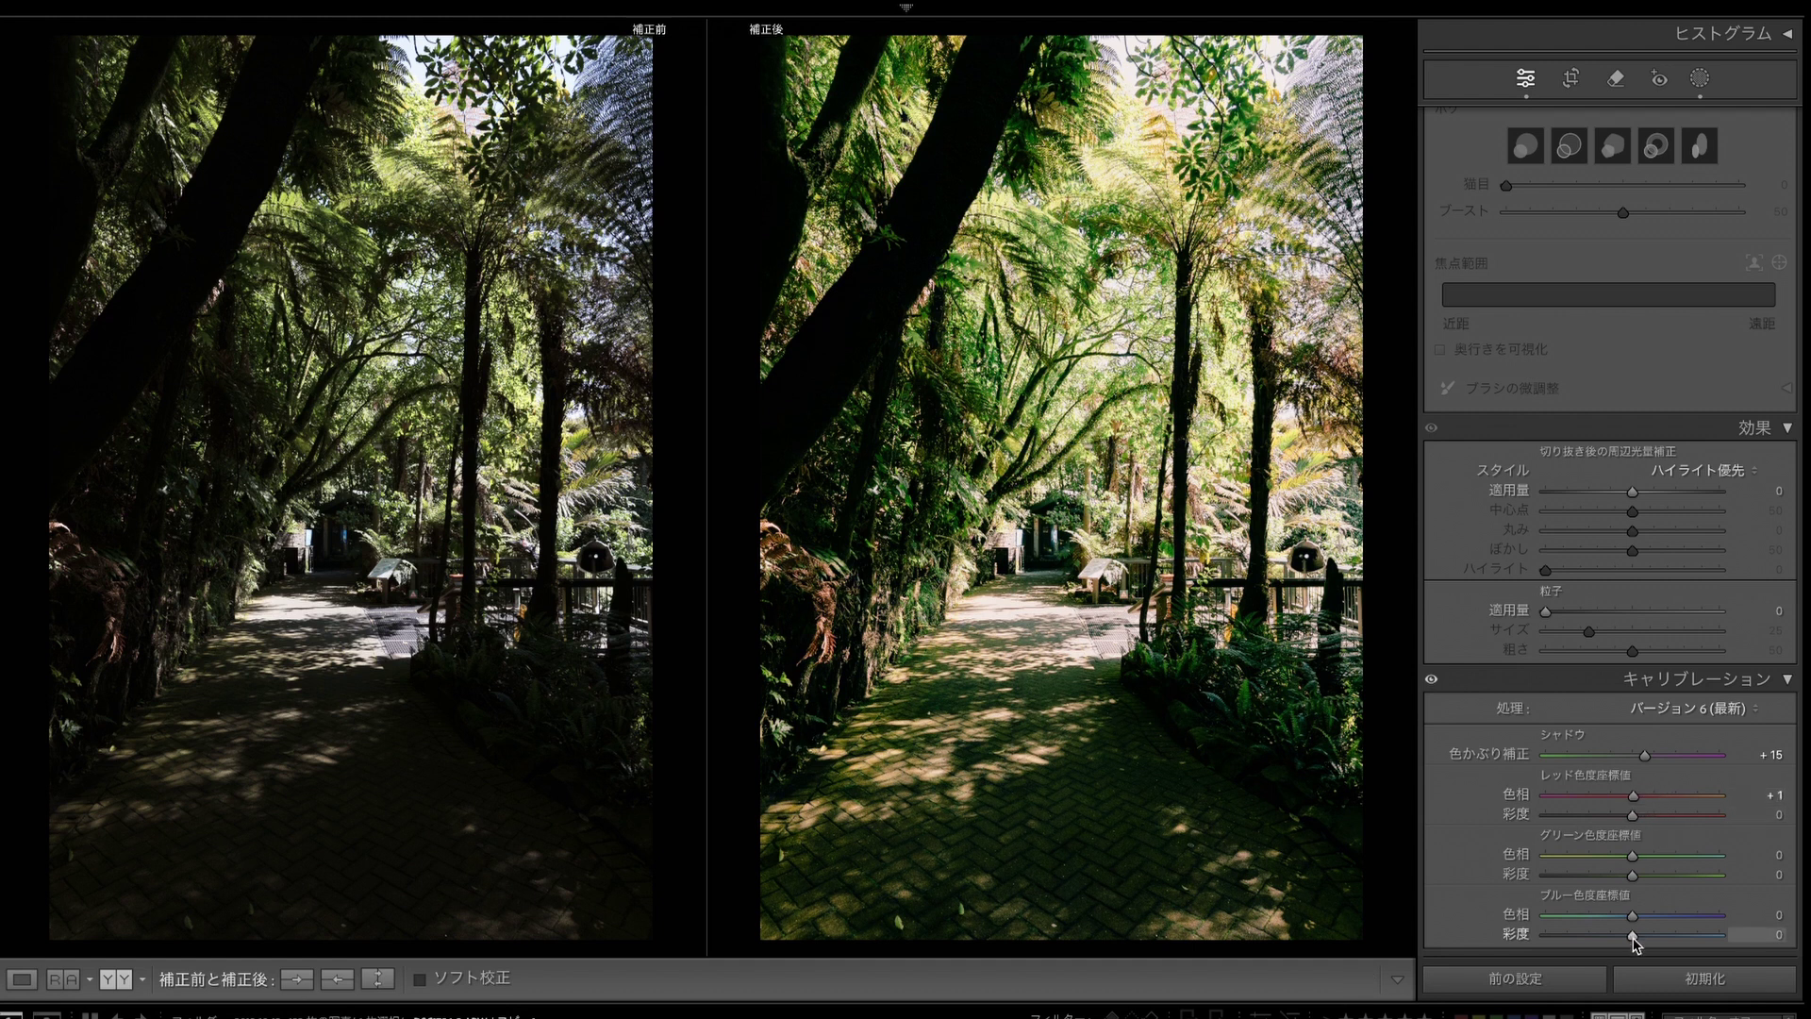
left_click_drag(1626, 922, 1658, 930)
left_click_drag(1635, 800, 1666, 804)
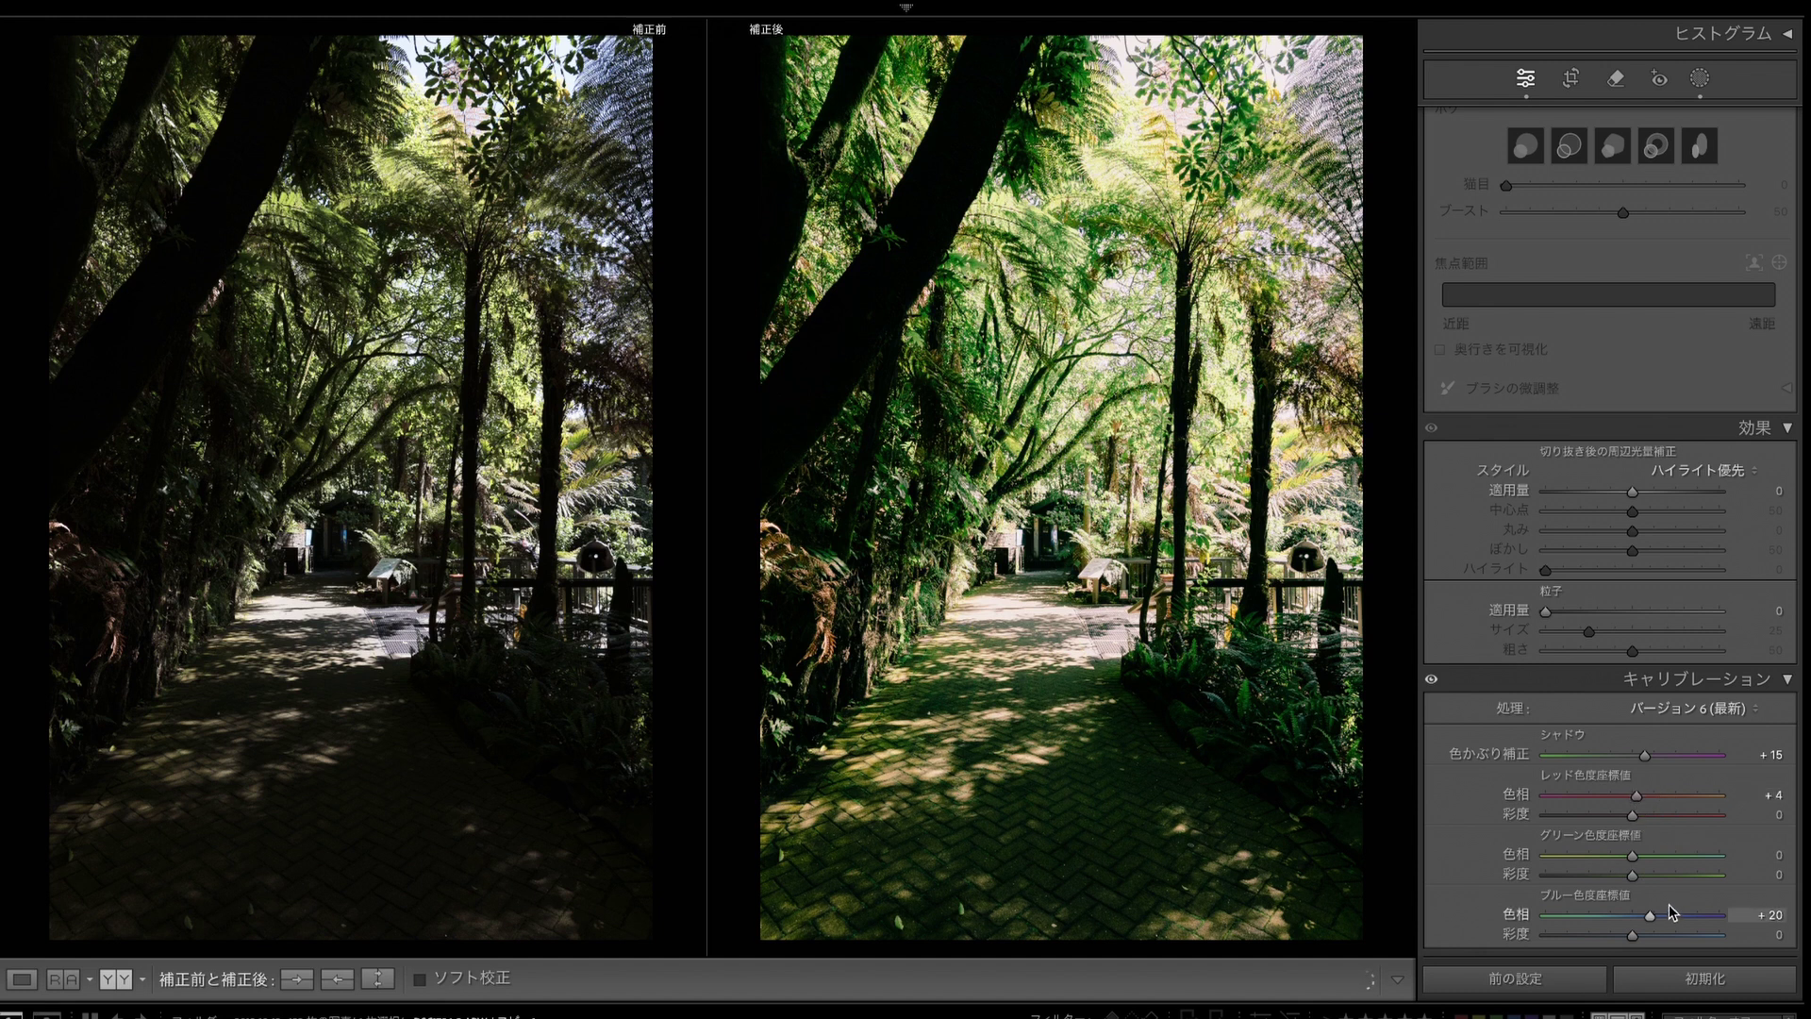
left_click_drag(1627, 924, 1636, 922)
mouse_move(1630, 856)
left_mouse_down()
mouse_move(1581, 858)
mouse_move(1642, 857)
left_mouse_up()
left_click_drag(1666, 795, 1648, 797)
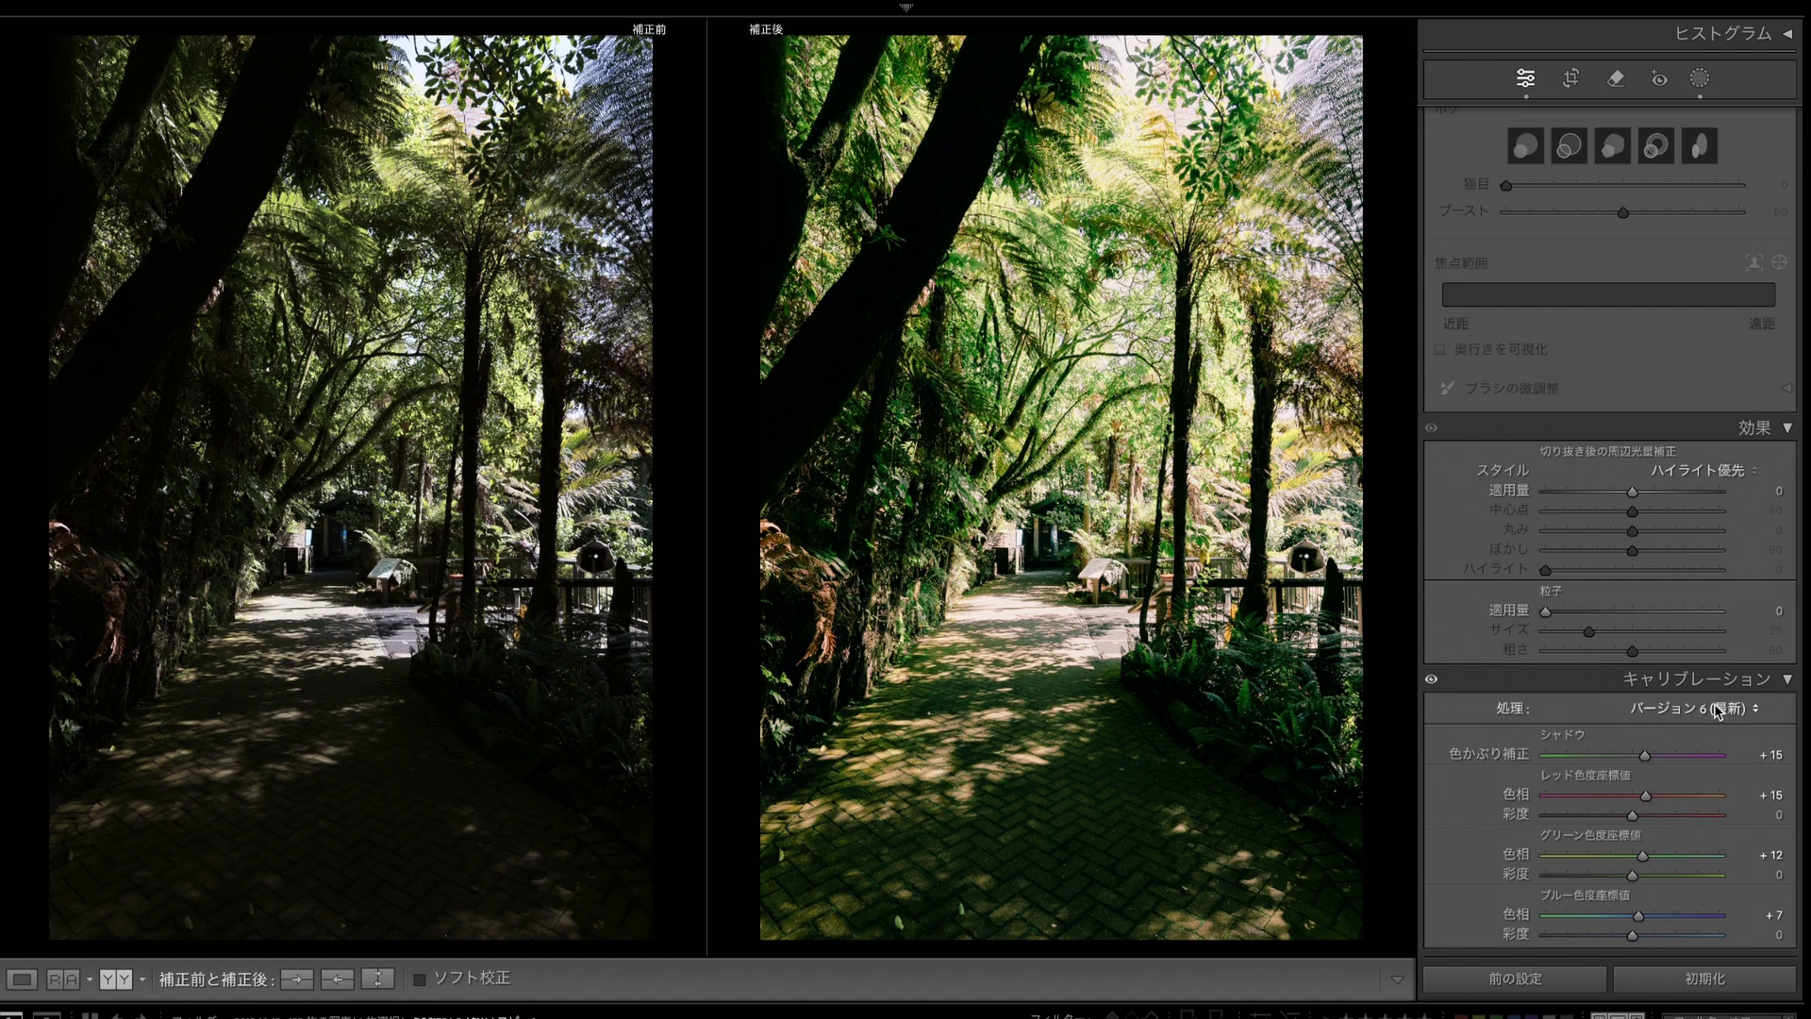
Step: Compare the photo with and without the calibration adjustments
left_click(1432, 683)
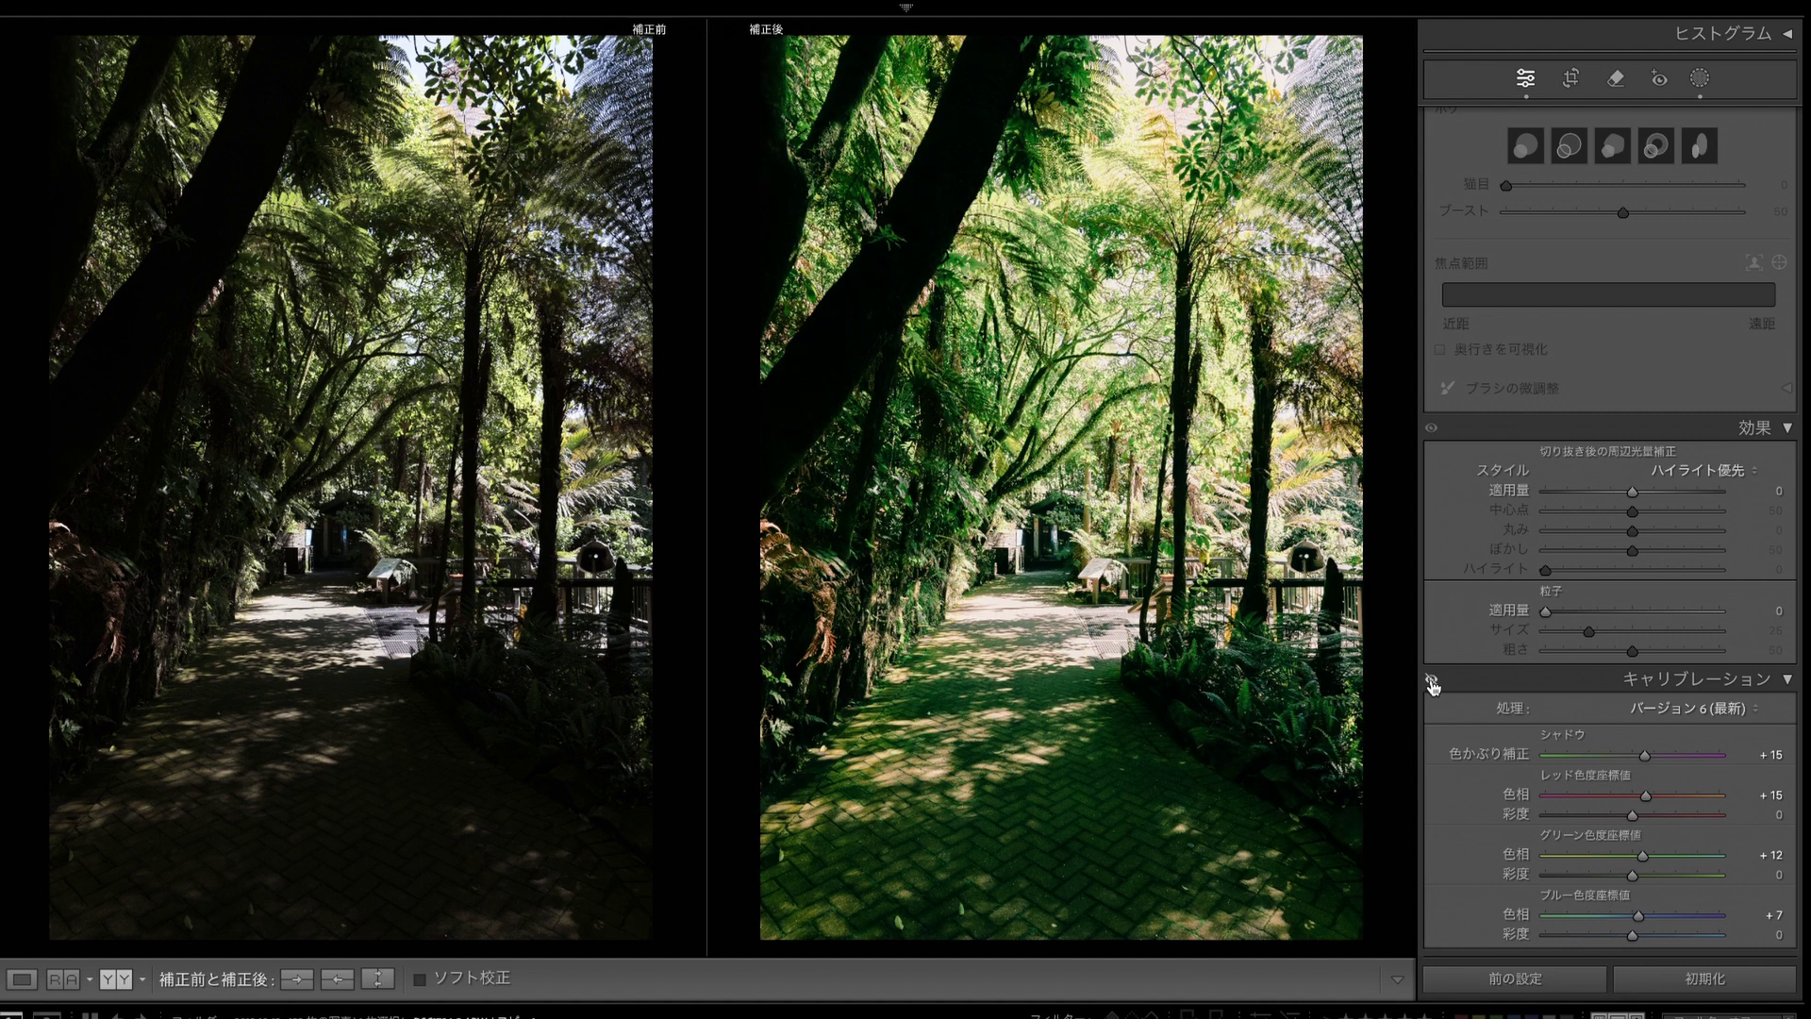
left_click(1432, 683)
left_click(1432, 683)
left_click(1433, 683)
Step: Set the calibration's blue primary saturation to +20, green primary hue to +25 and red primary hue to +9
mouse_move(1681, 941)
left_mouse_down()
mouse_move(1714, 942)
mouse_move(1650, 943)
left_mouse_up()
left_click_drag(1642, 861, 1666, 872)
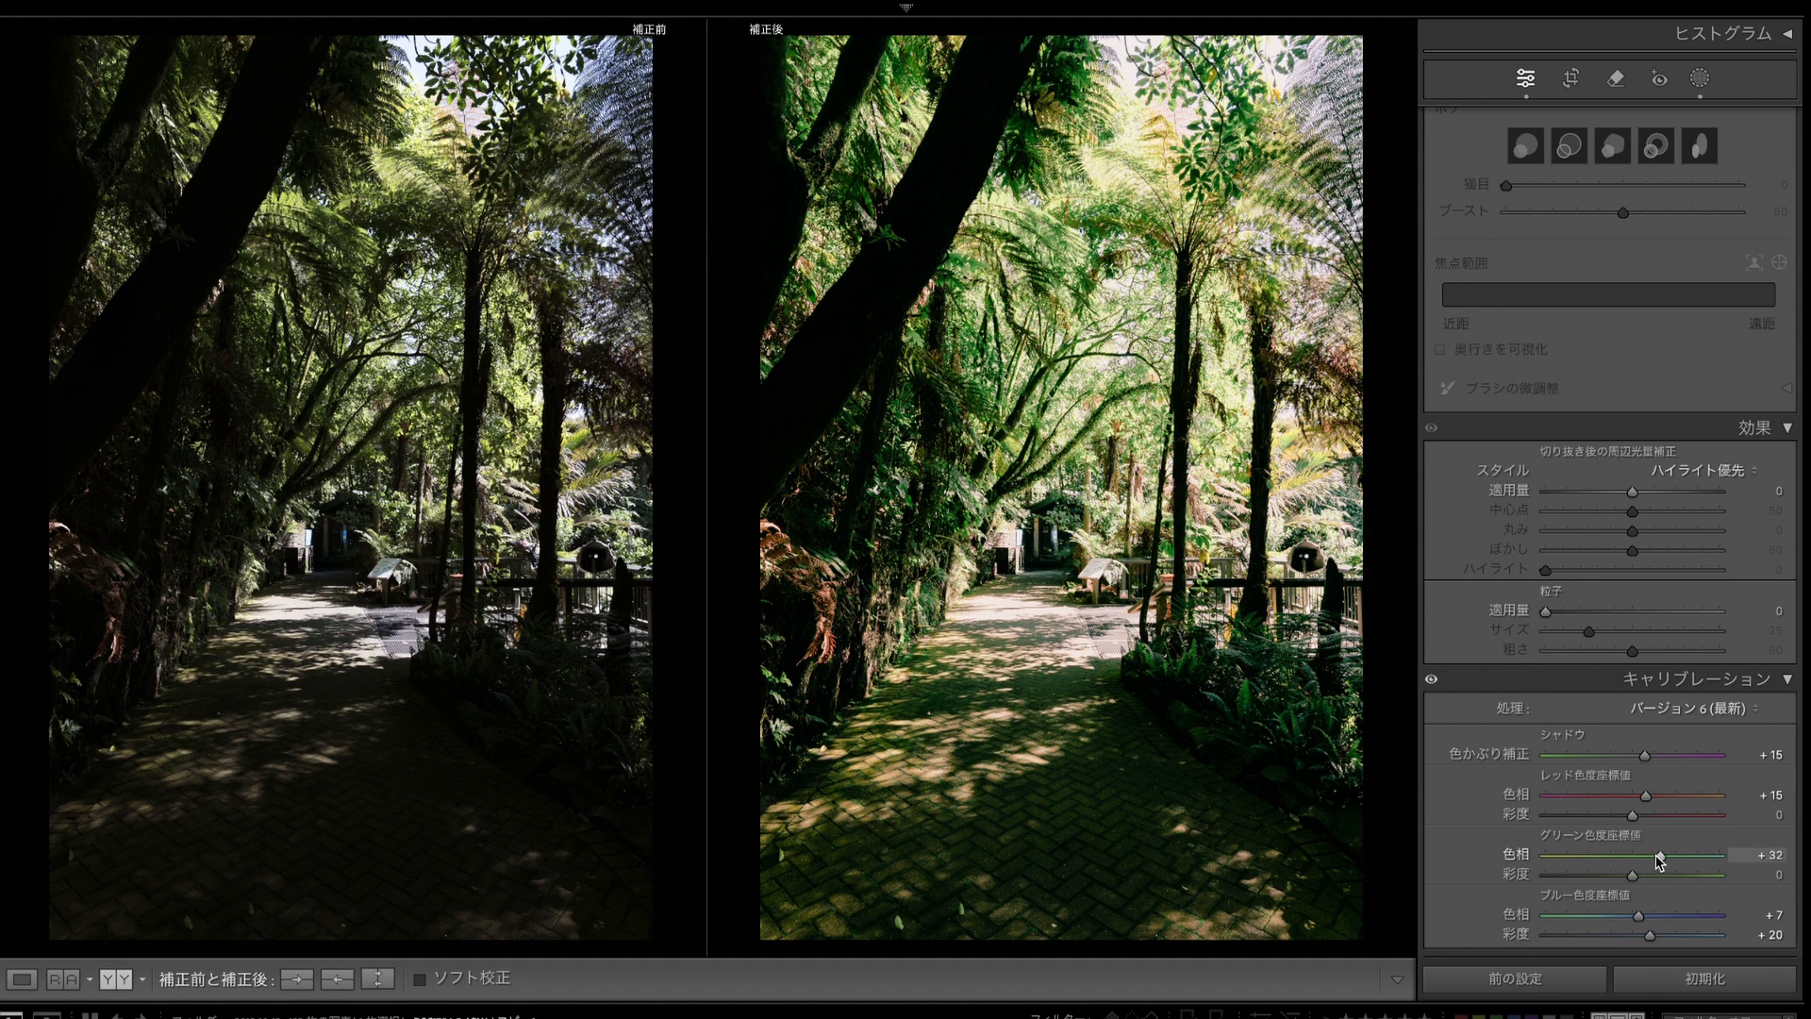
left_click_drag(1654, 860, 1655, 861)
left_click_drag(1646, 795, 1642, 797)
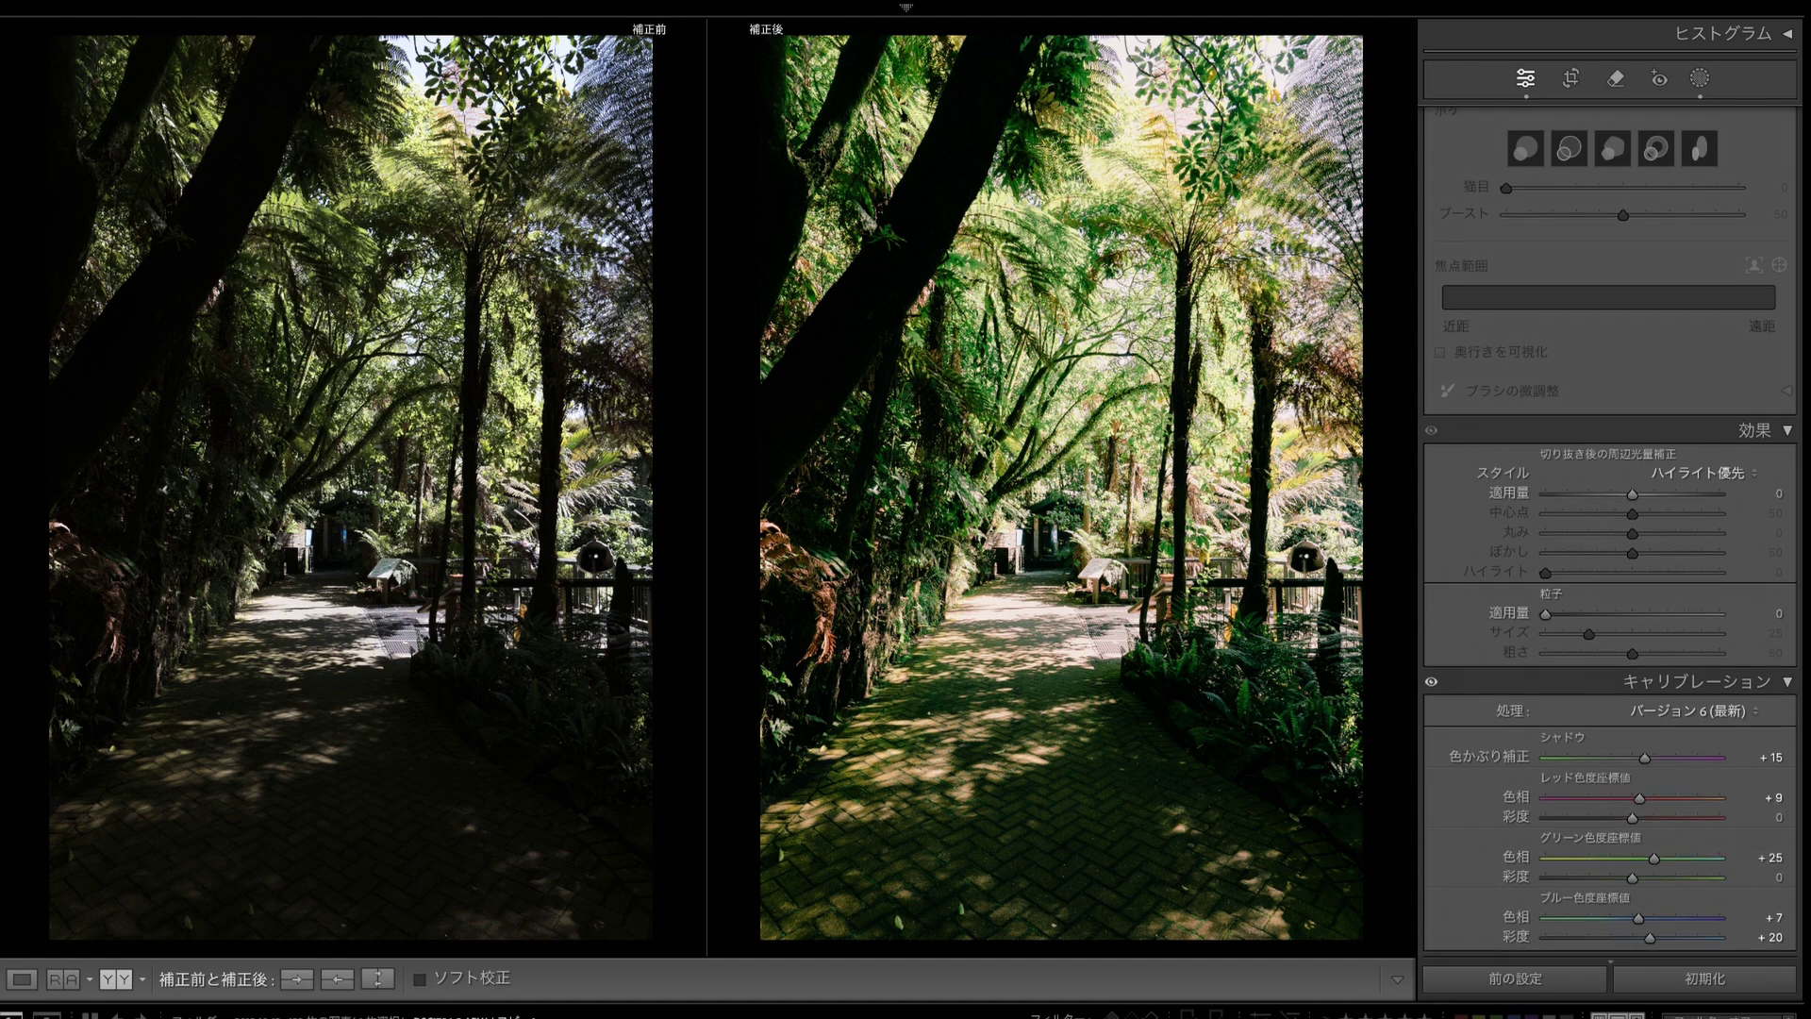
Step: Add film grain with an amount of 34, a size of 1 and a roughness of 63
scroll(1610, 542, "up", 5)
scroll(1610, 542, "down", 2)
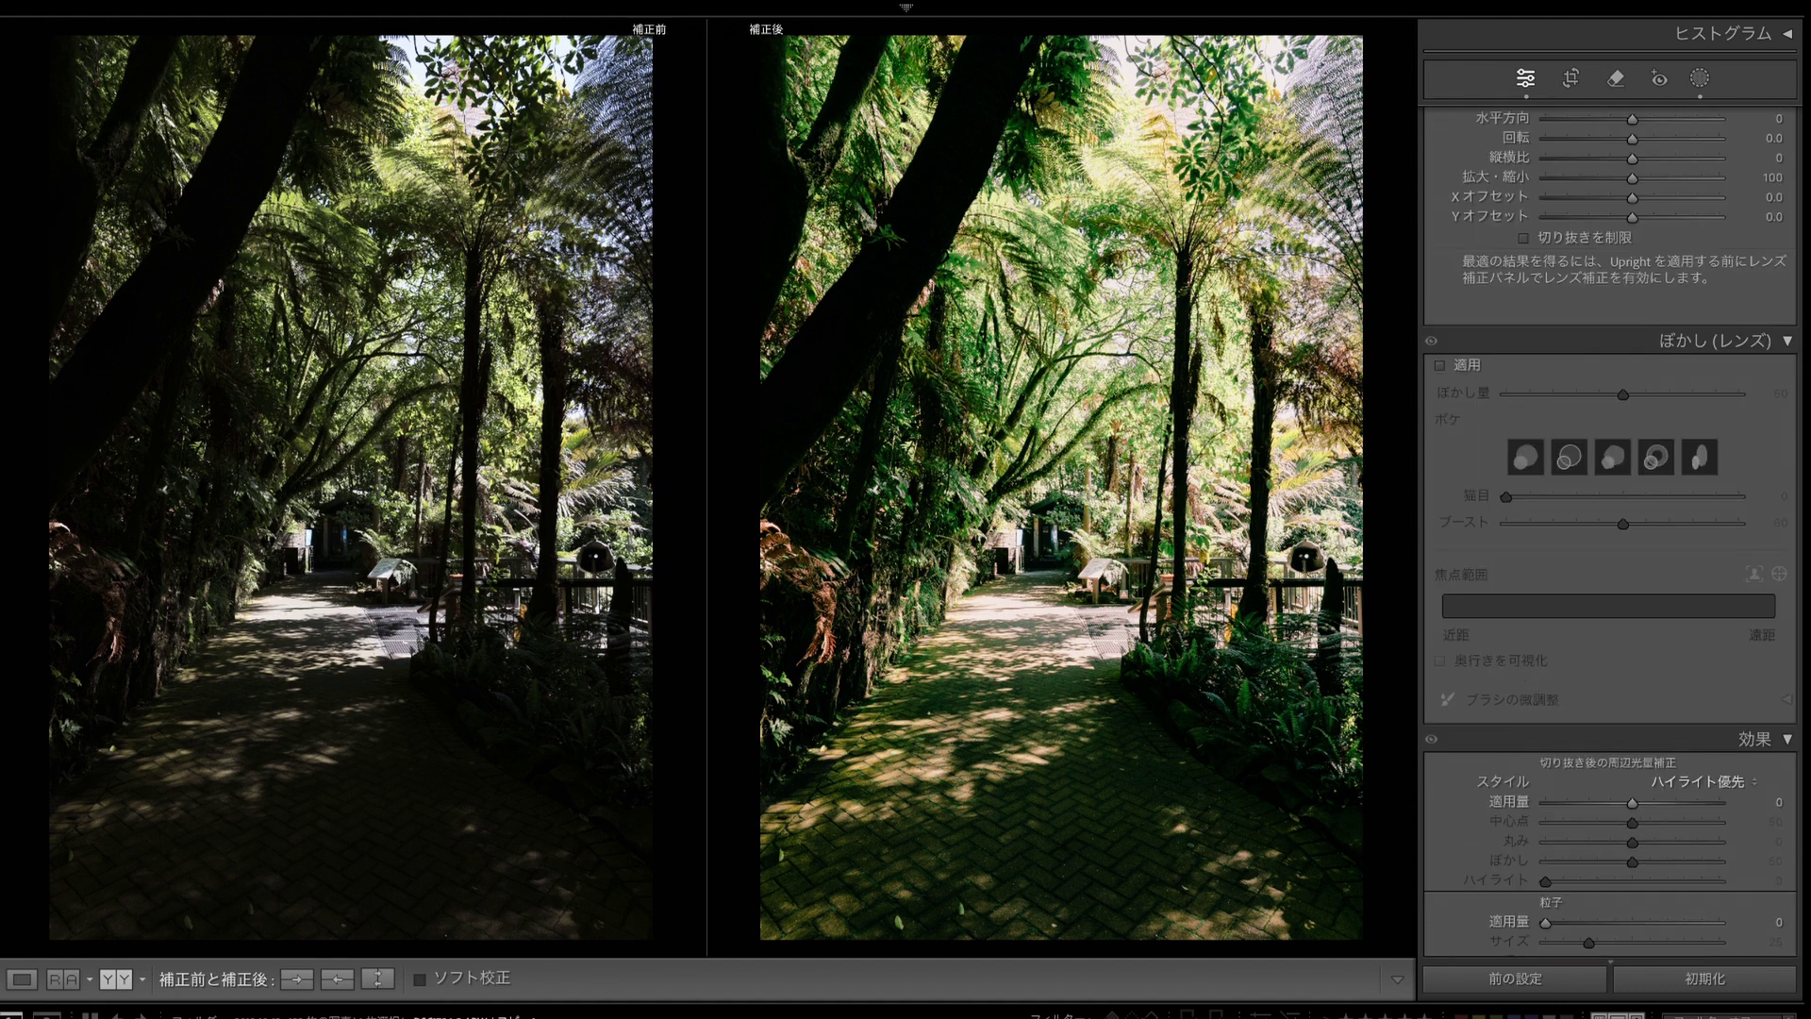
scroll(1571, 721, "down", 4)
mouse_move(1546, 692)
left_mouse_down()
mouse_move(1602, 693)
mouse_move(1548, 712)
left_mouse_up()
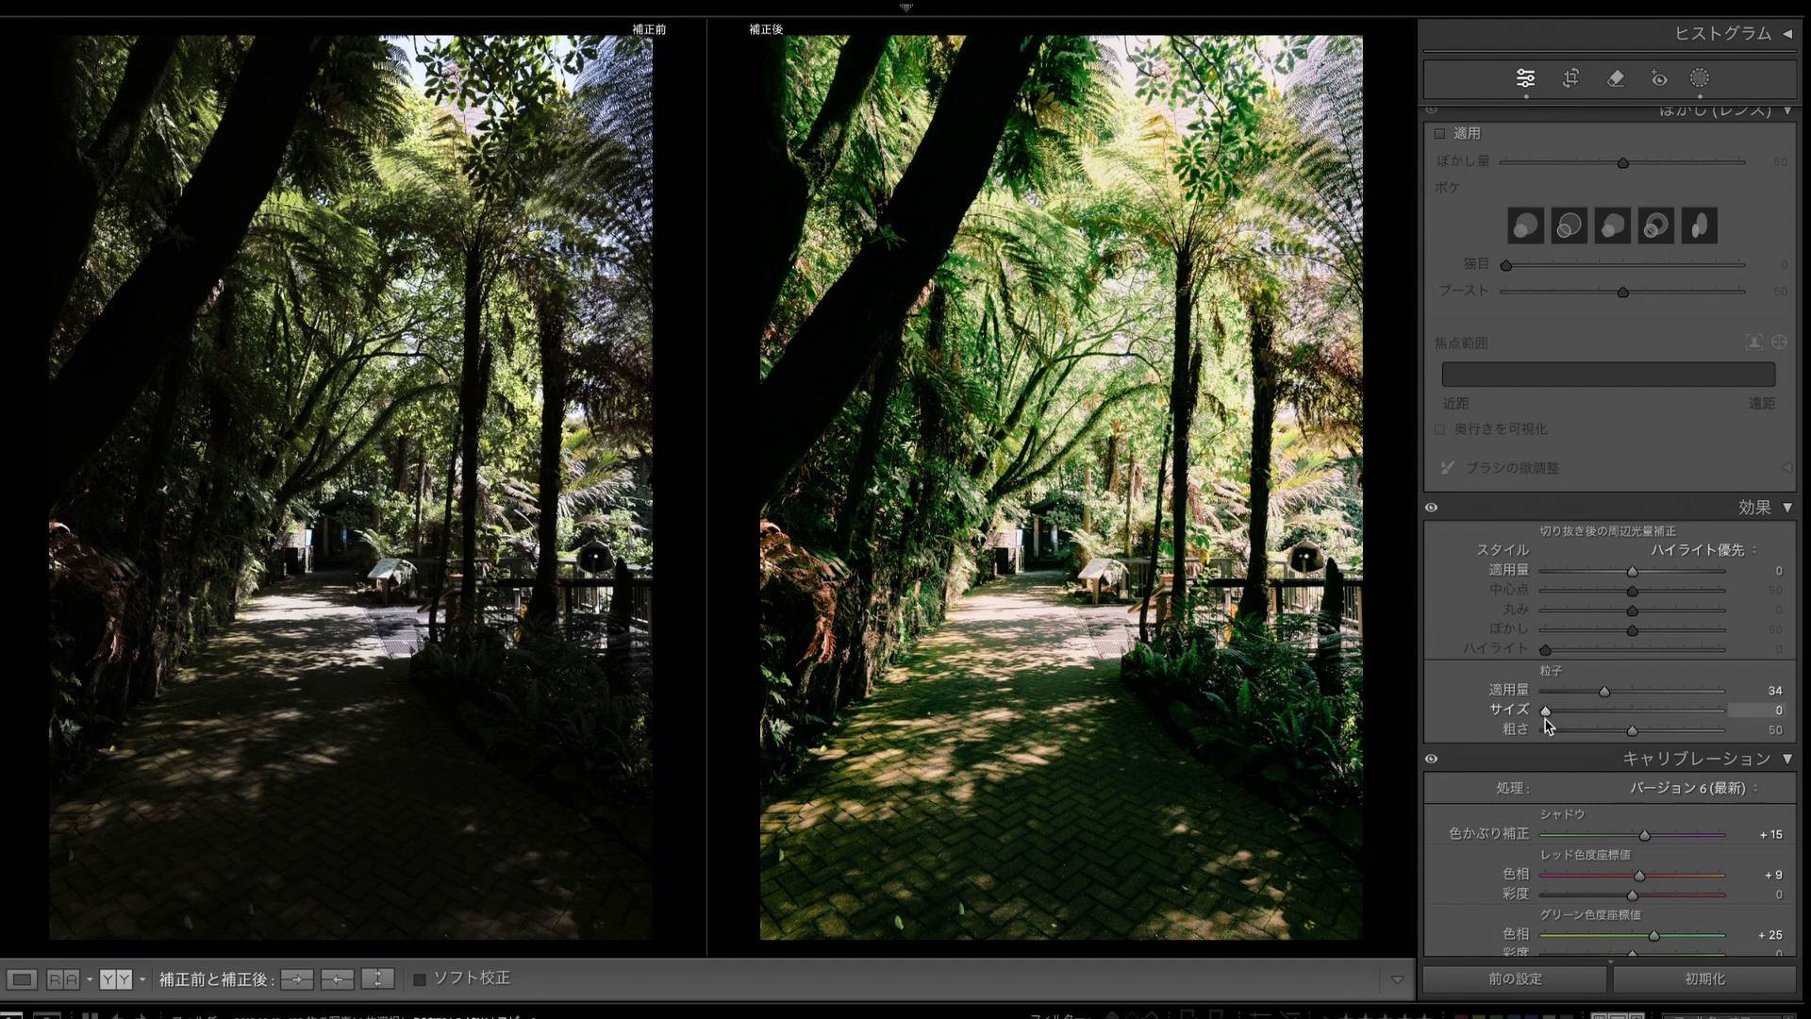
left_click_drag(1632, 729, 1653, 730)
Step: Add a new brush mask alongside the radial gradient mask
scroll(1610, 528, "up", 2)
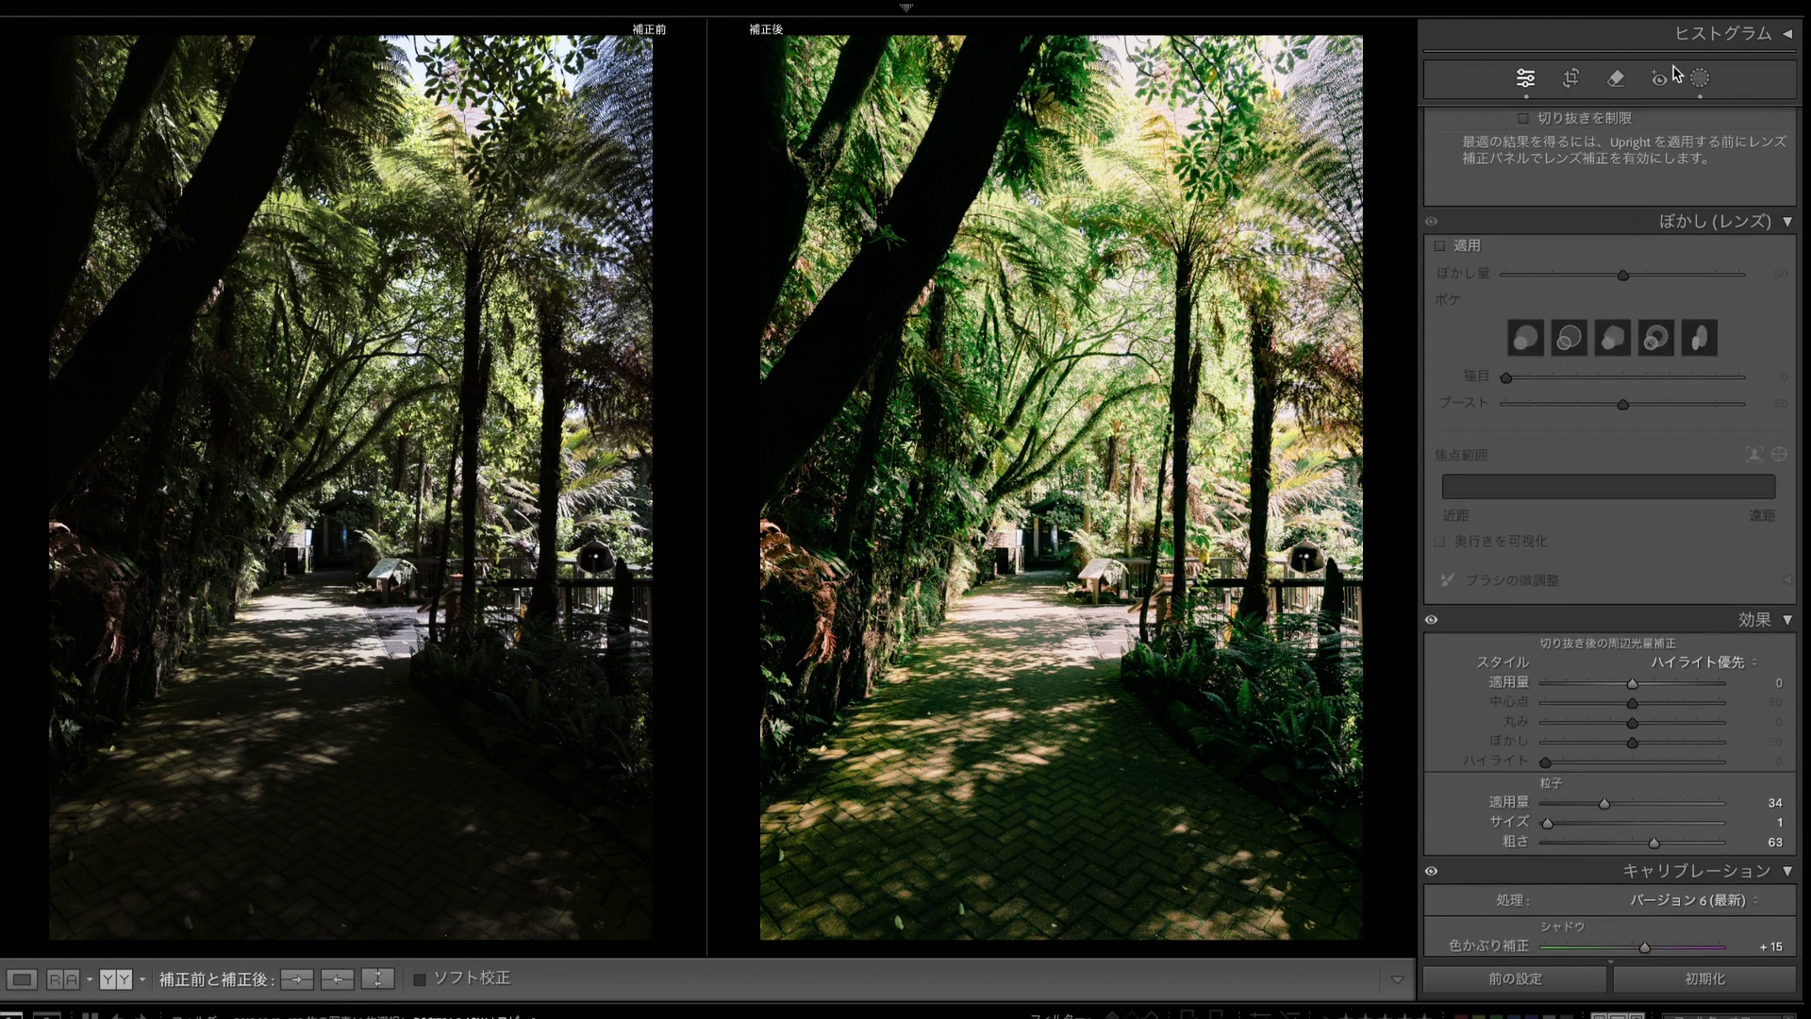
left_click(1699, 79)
left_click(1225, 63)
left_click(1443, 268)
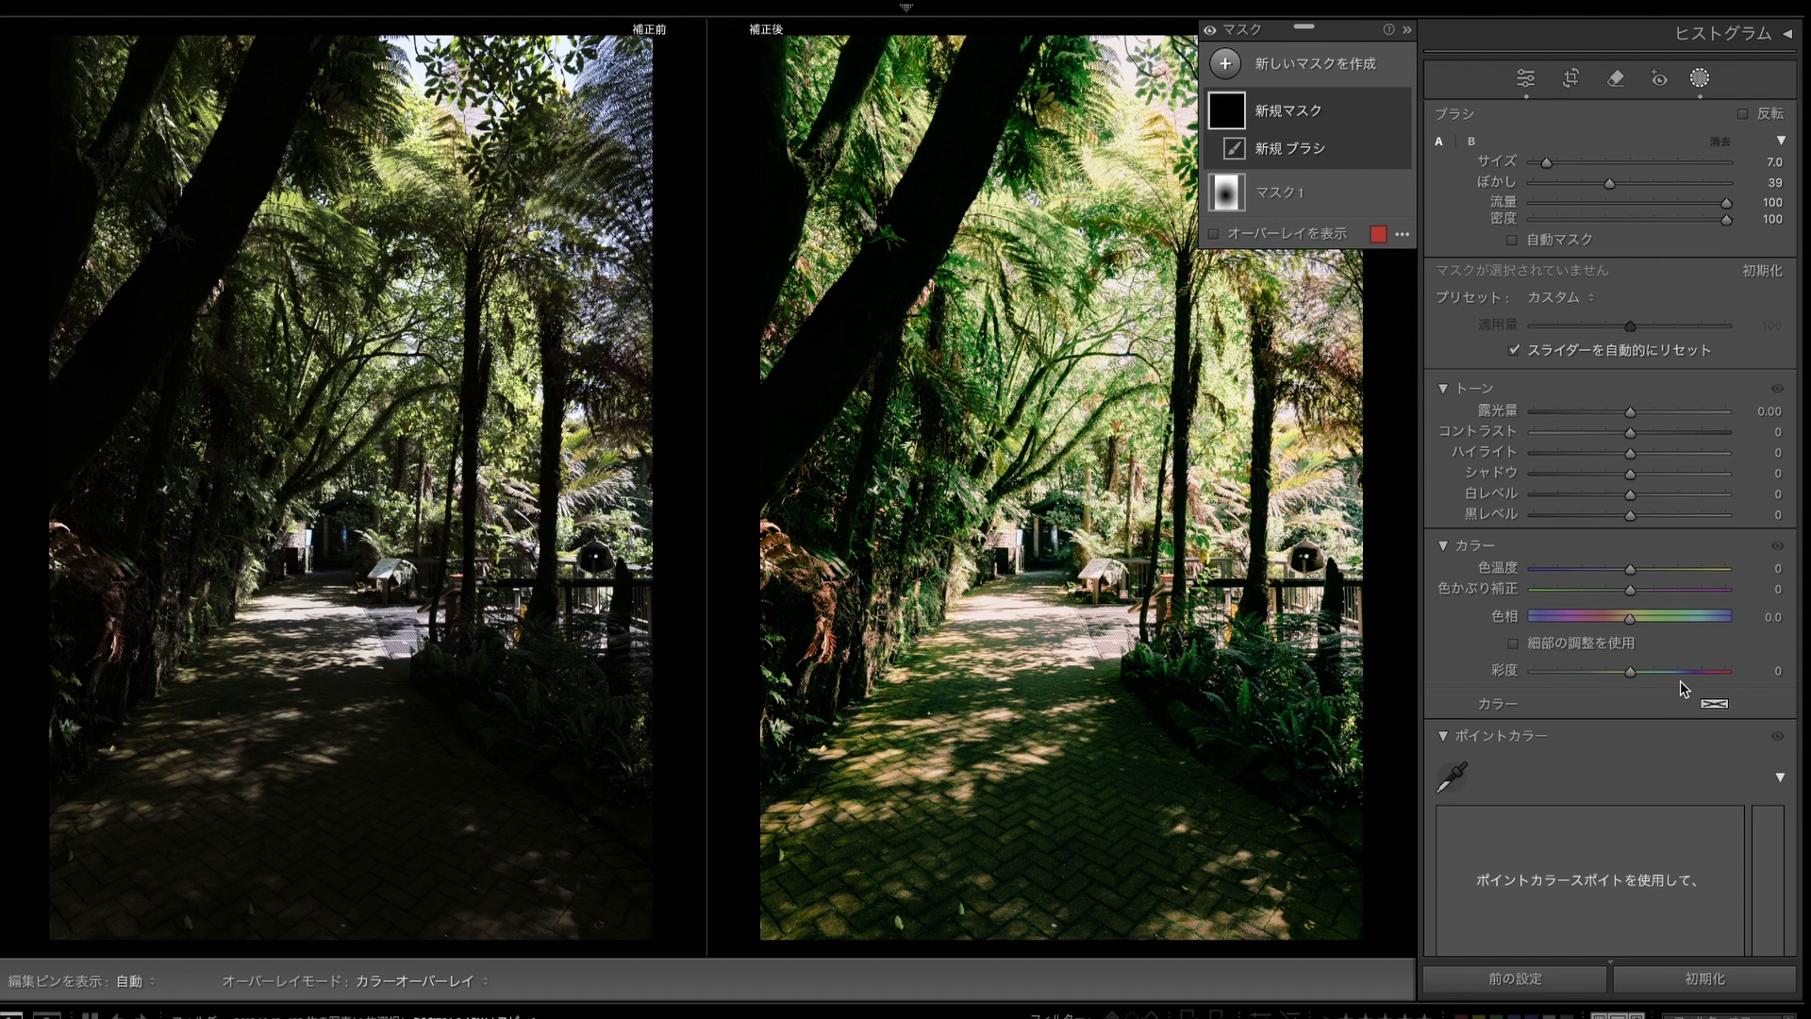
Step: Set the brush mask's sharpness to 42 and paint it over the centre of the photo around the path's far end
scroll(1638, 682, "down", 5)
scroll(1626, 707, "down", 10)
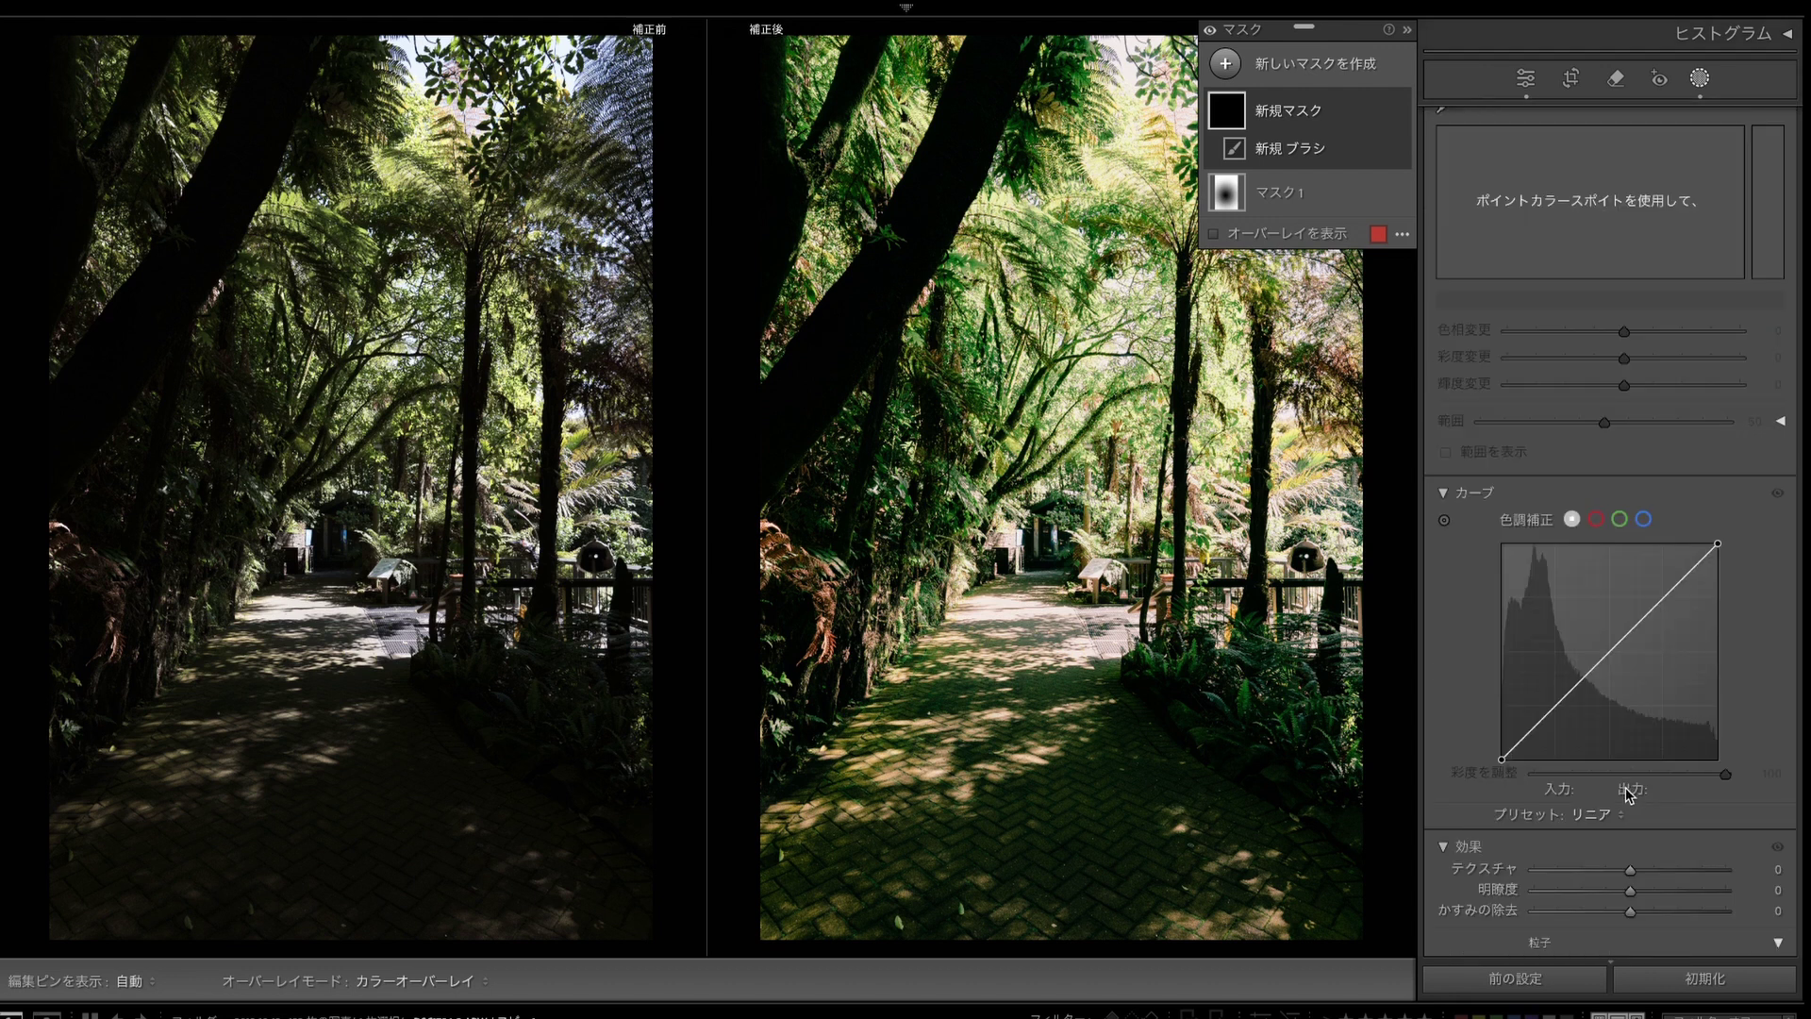
left_click(1669, 871)
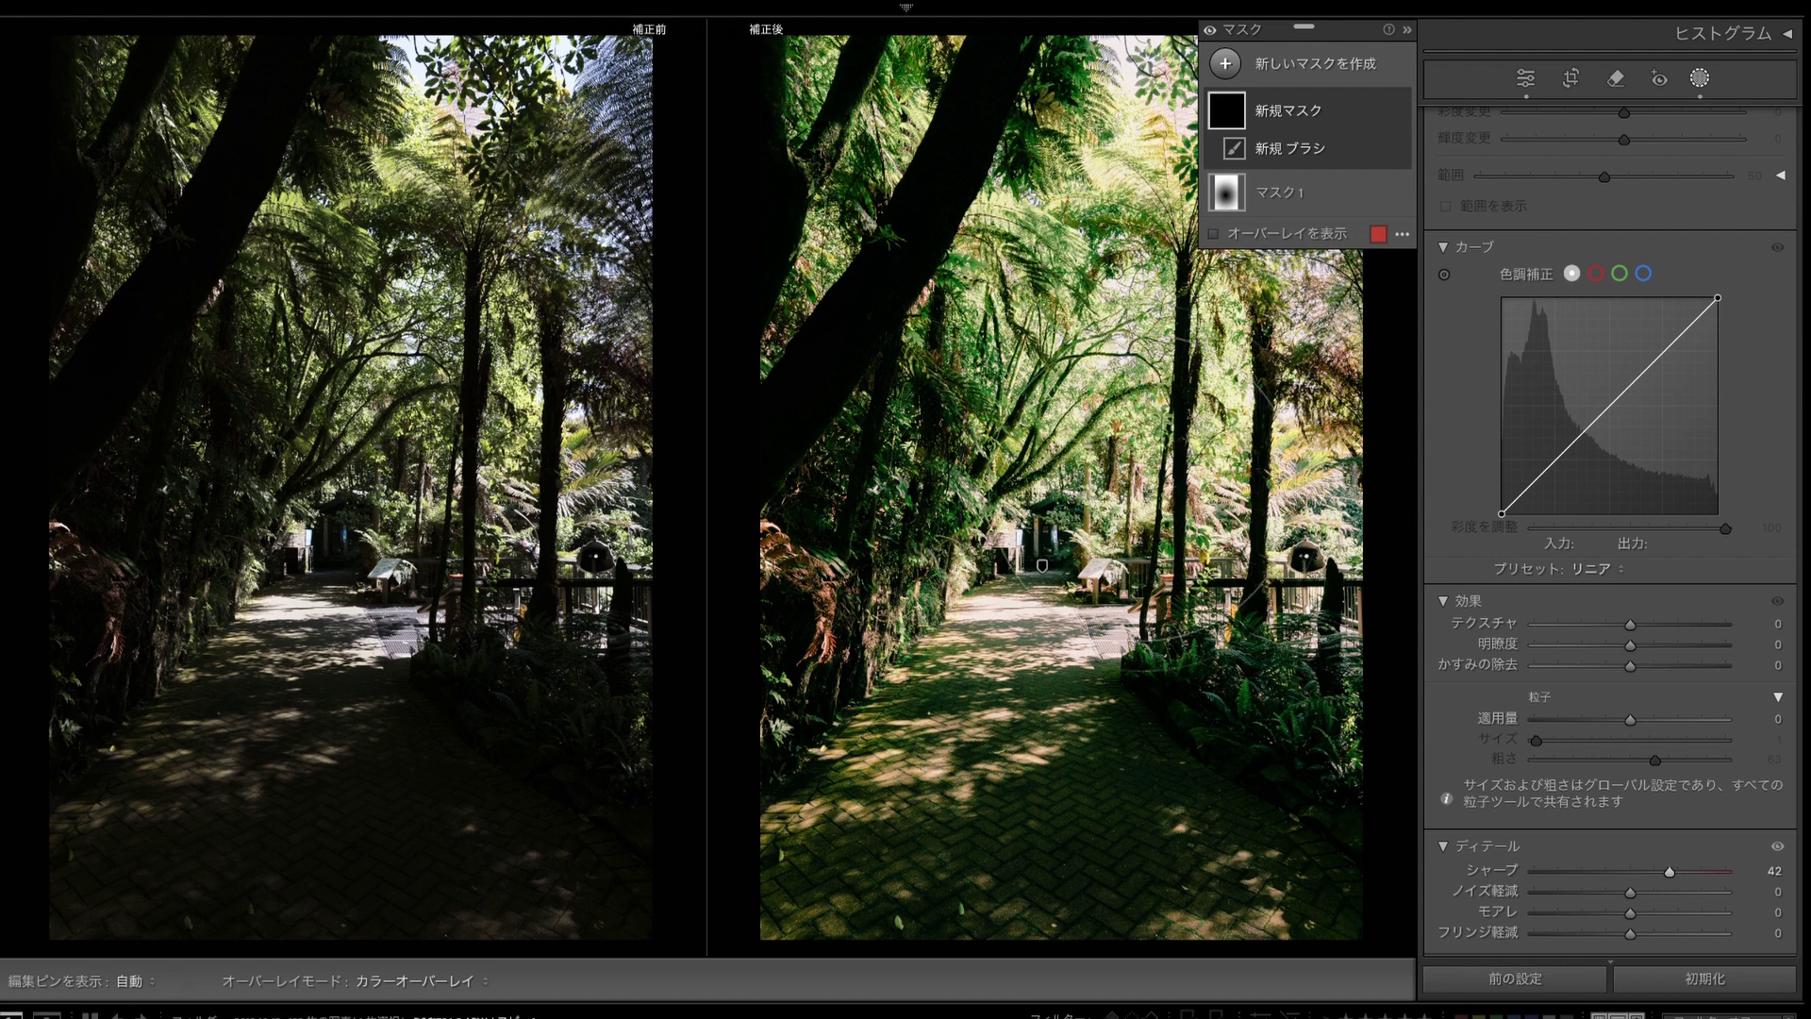
key("h")
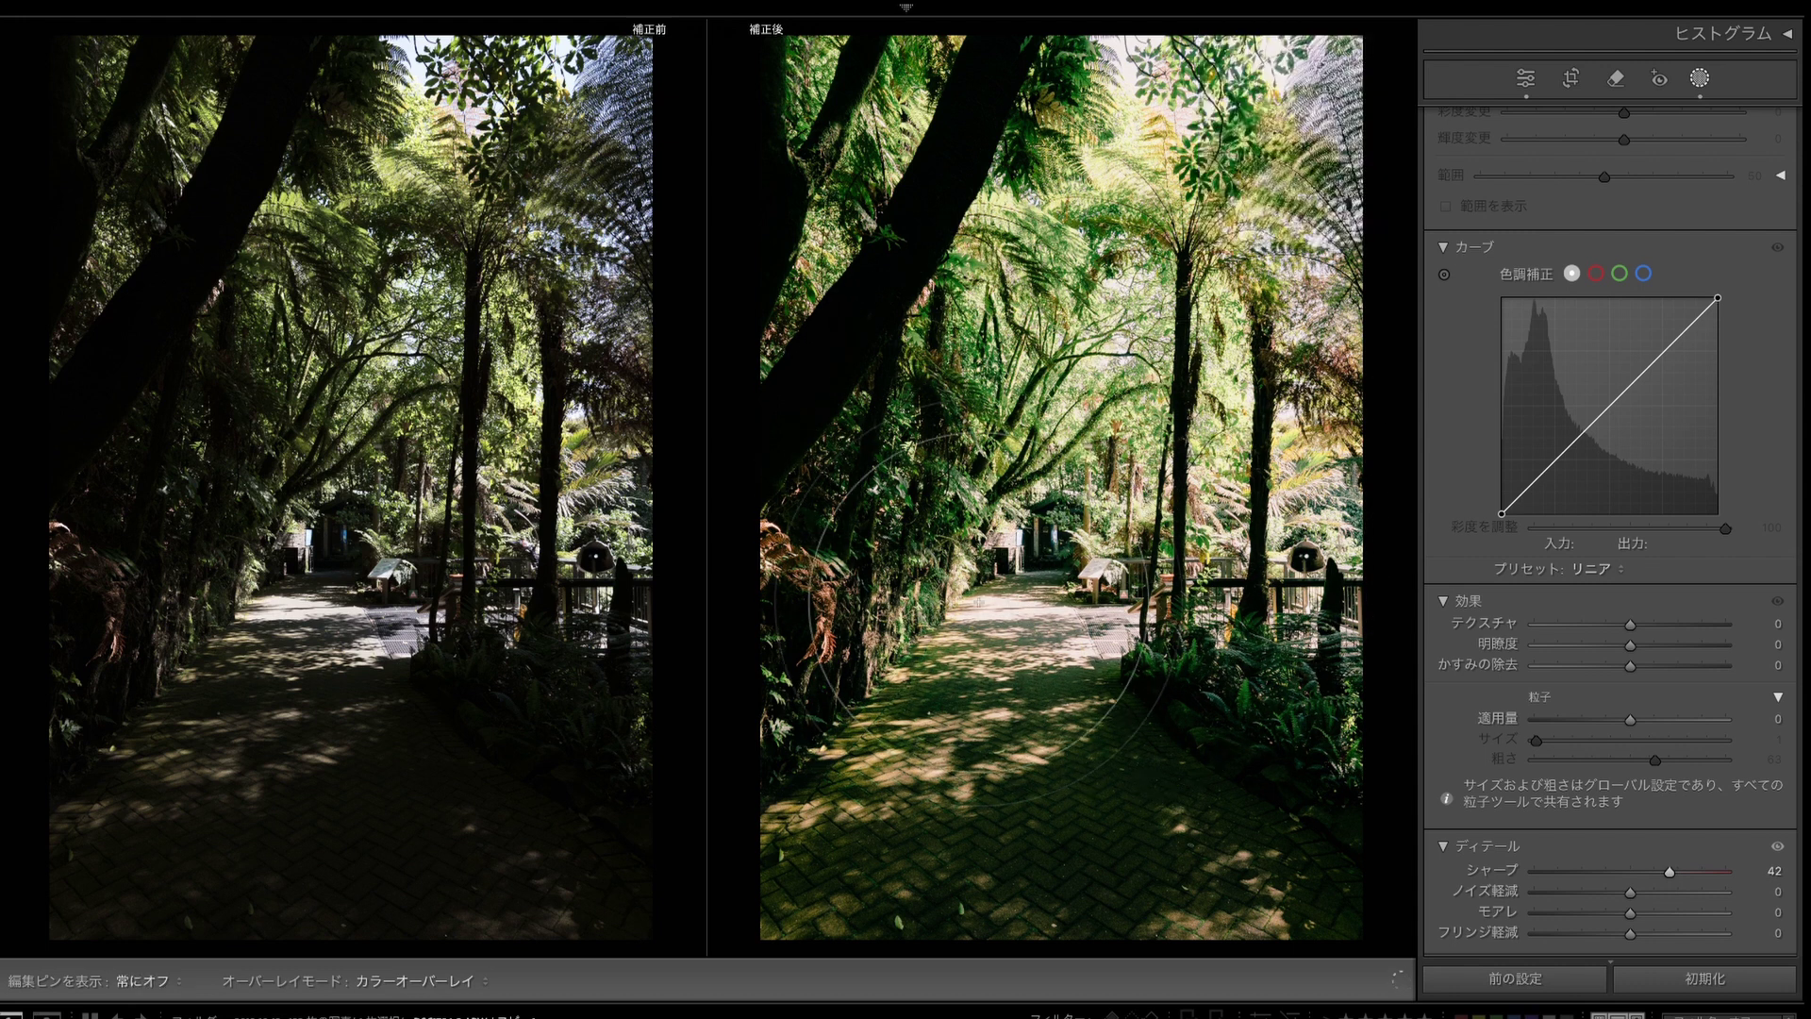
key("h")
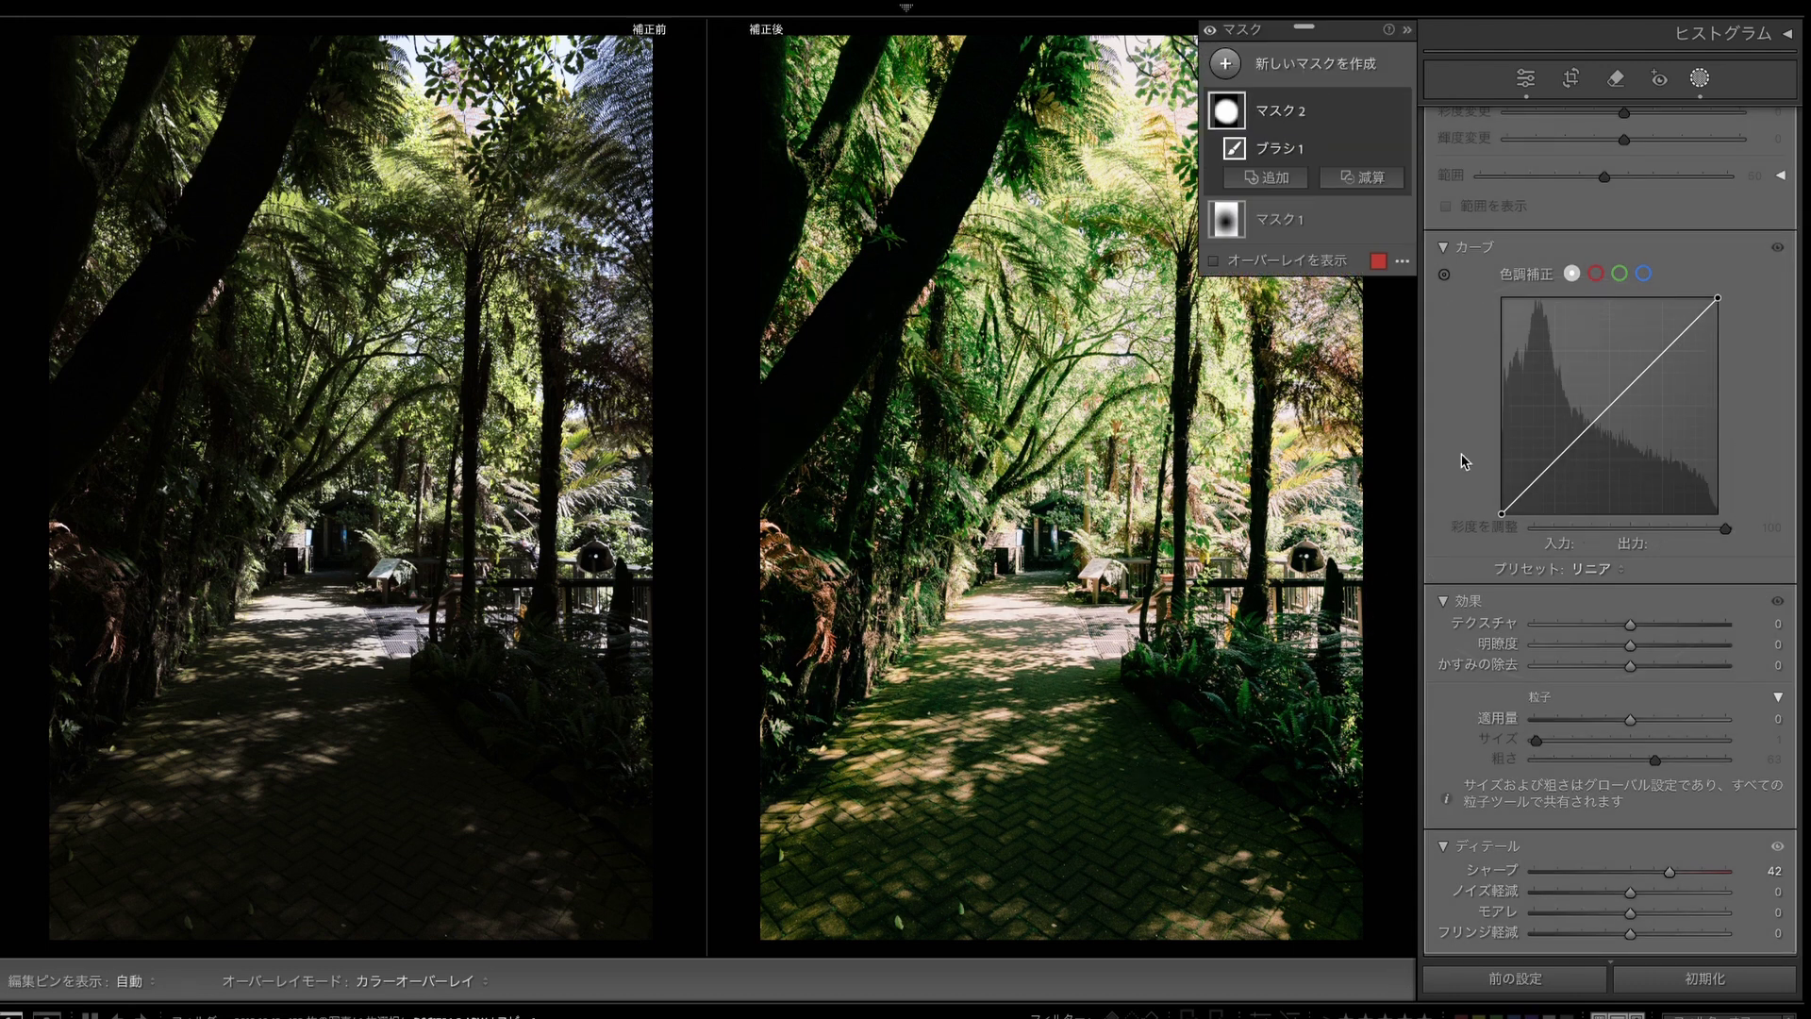
Step: Finish the centre brush mask with a sharpness of 42 and set the photo's overall blacks to +17
left_click_drag(1629, 892, 1661, 891)
key("Escape")
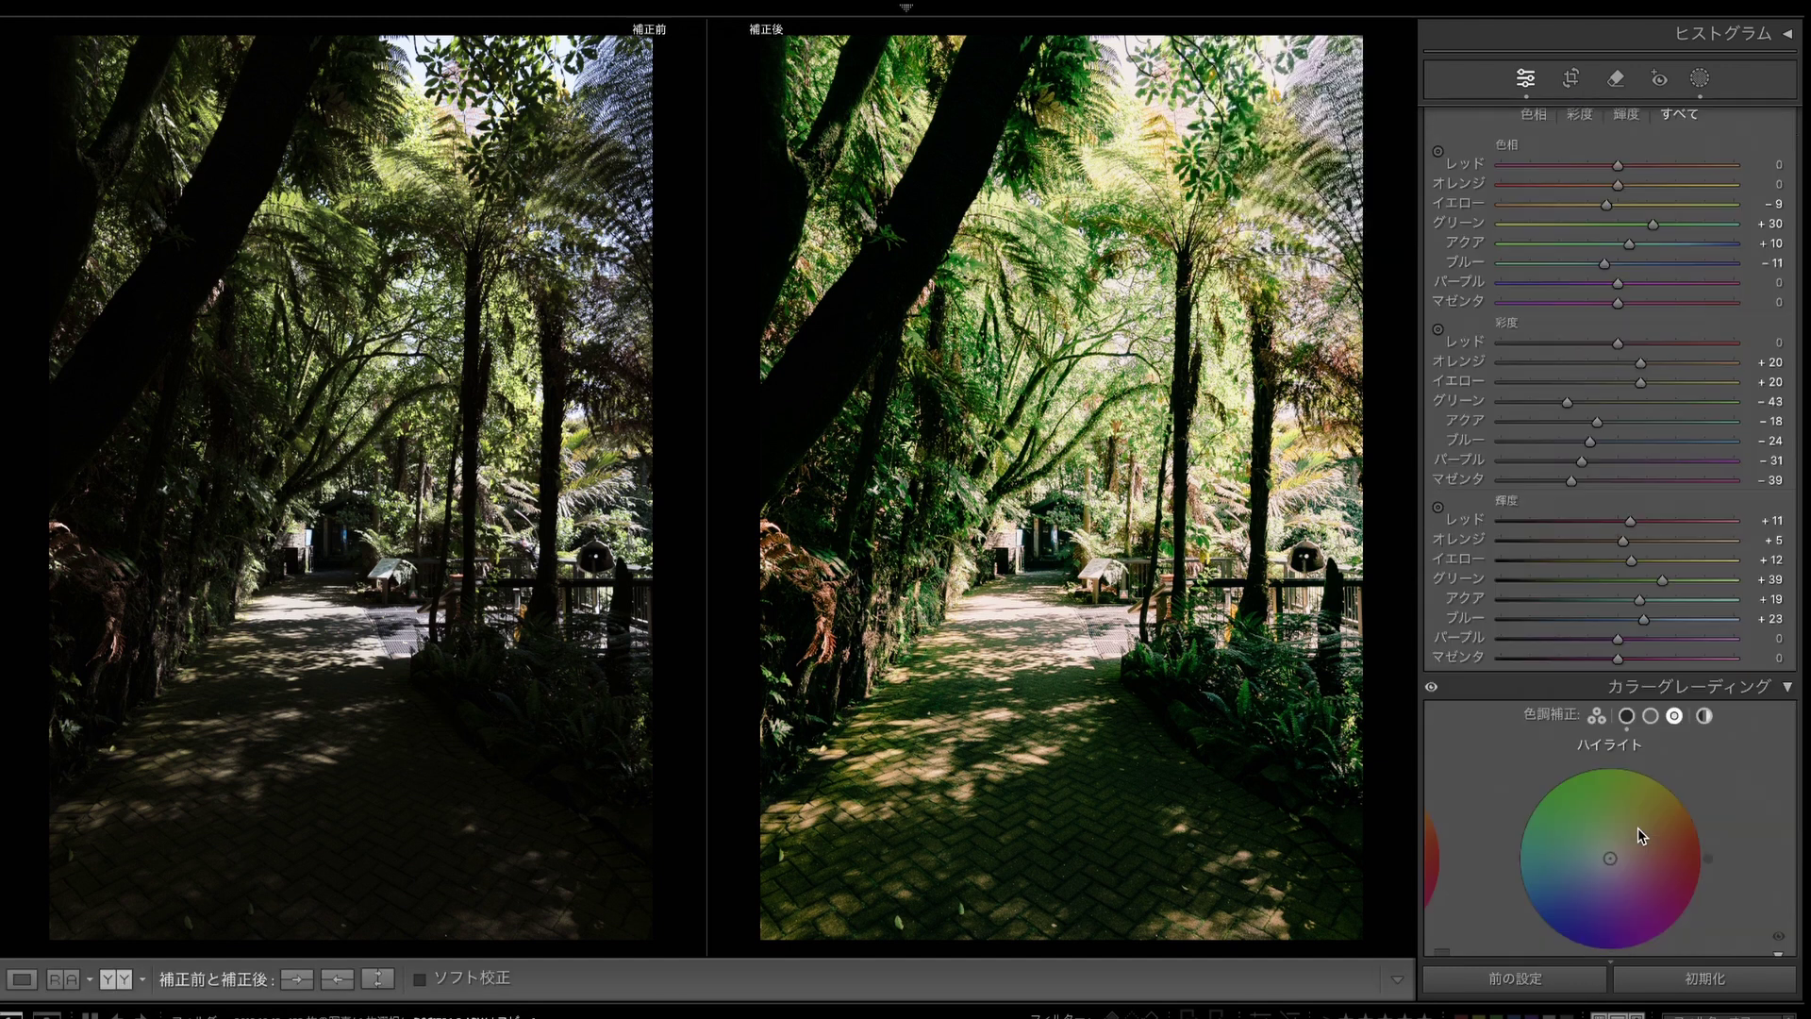
left_click(868, 243)
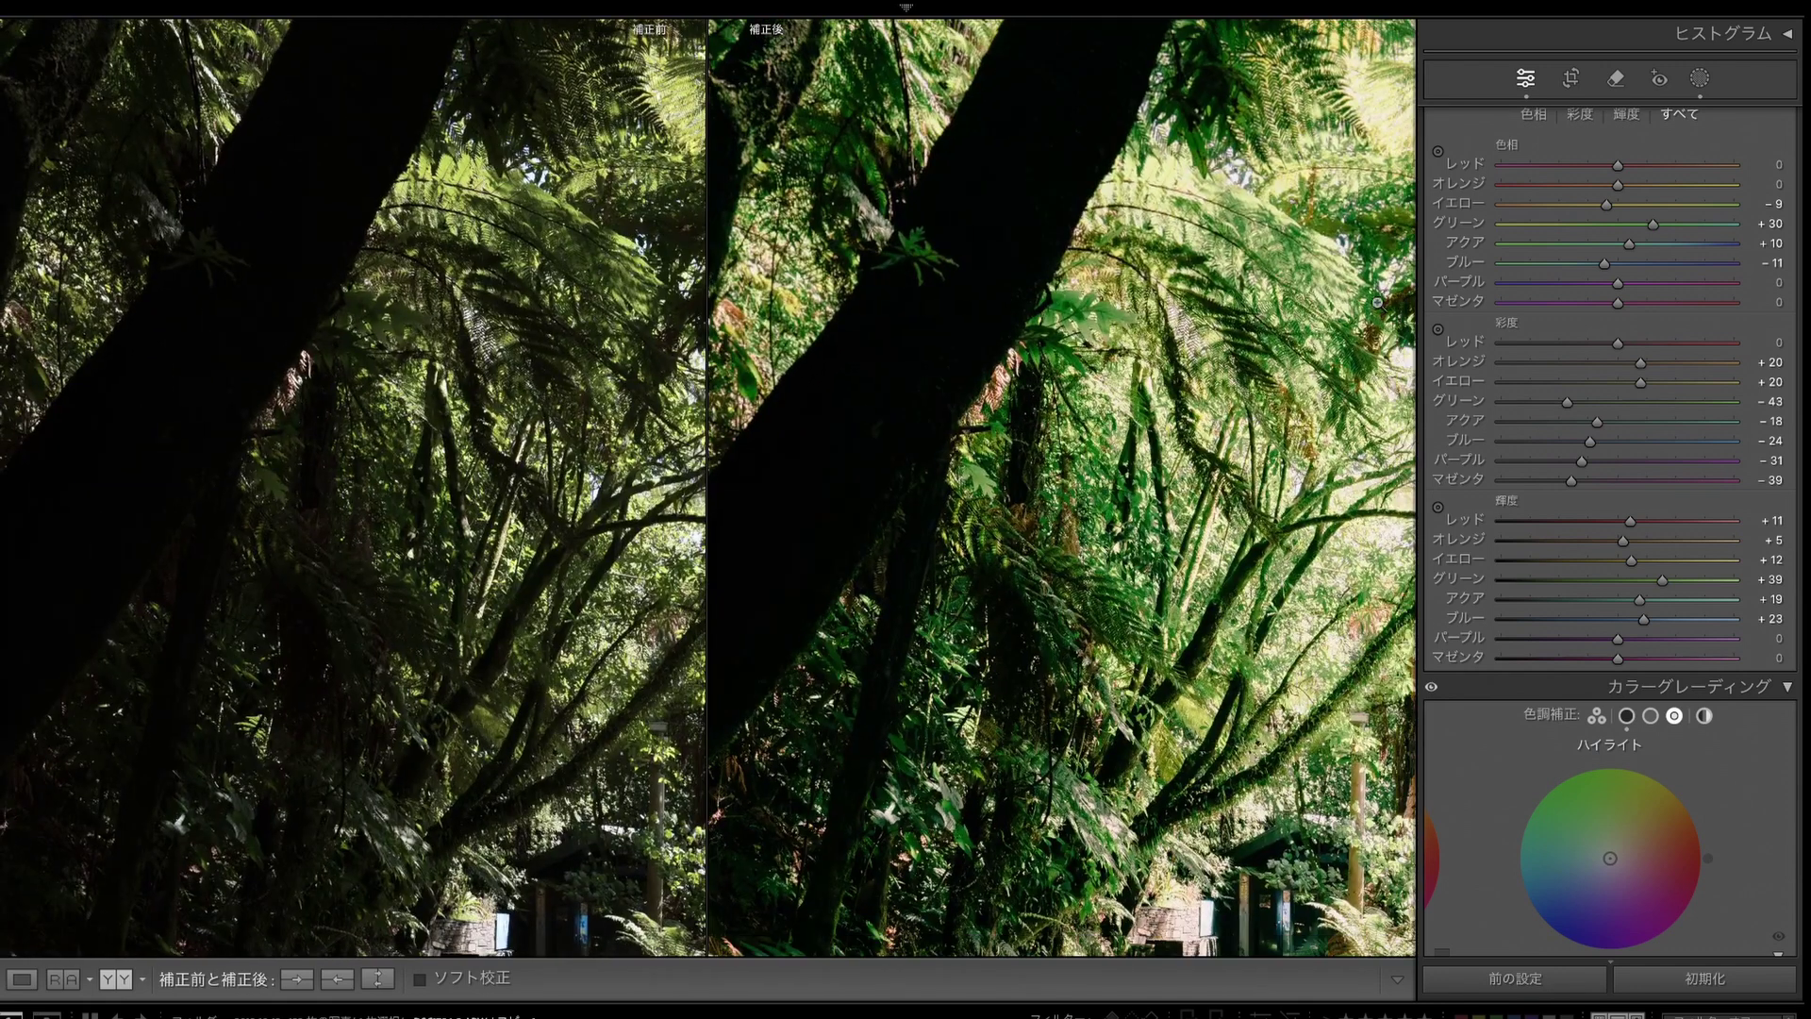
left_click(1156, 320)
scroll(1610, 529, "up", 1)
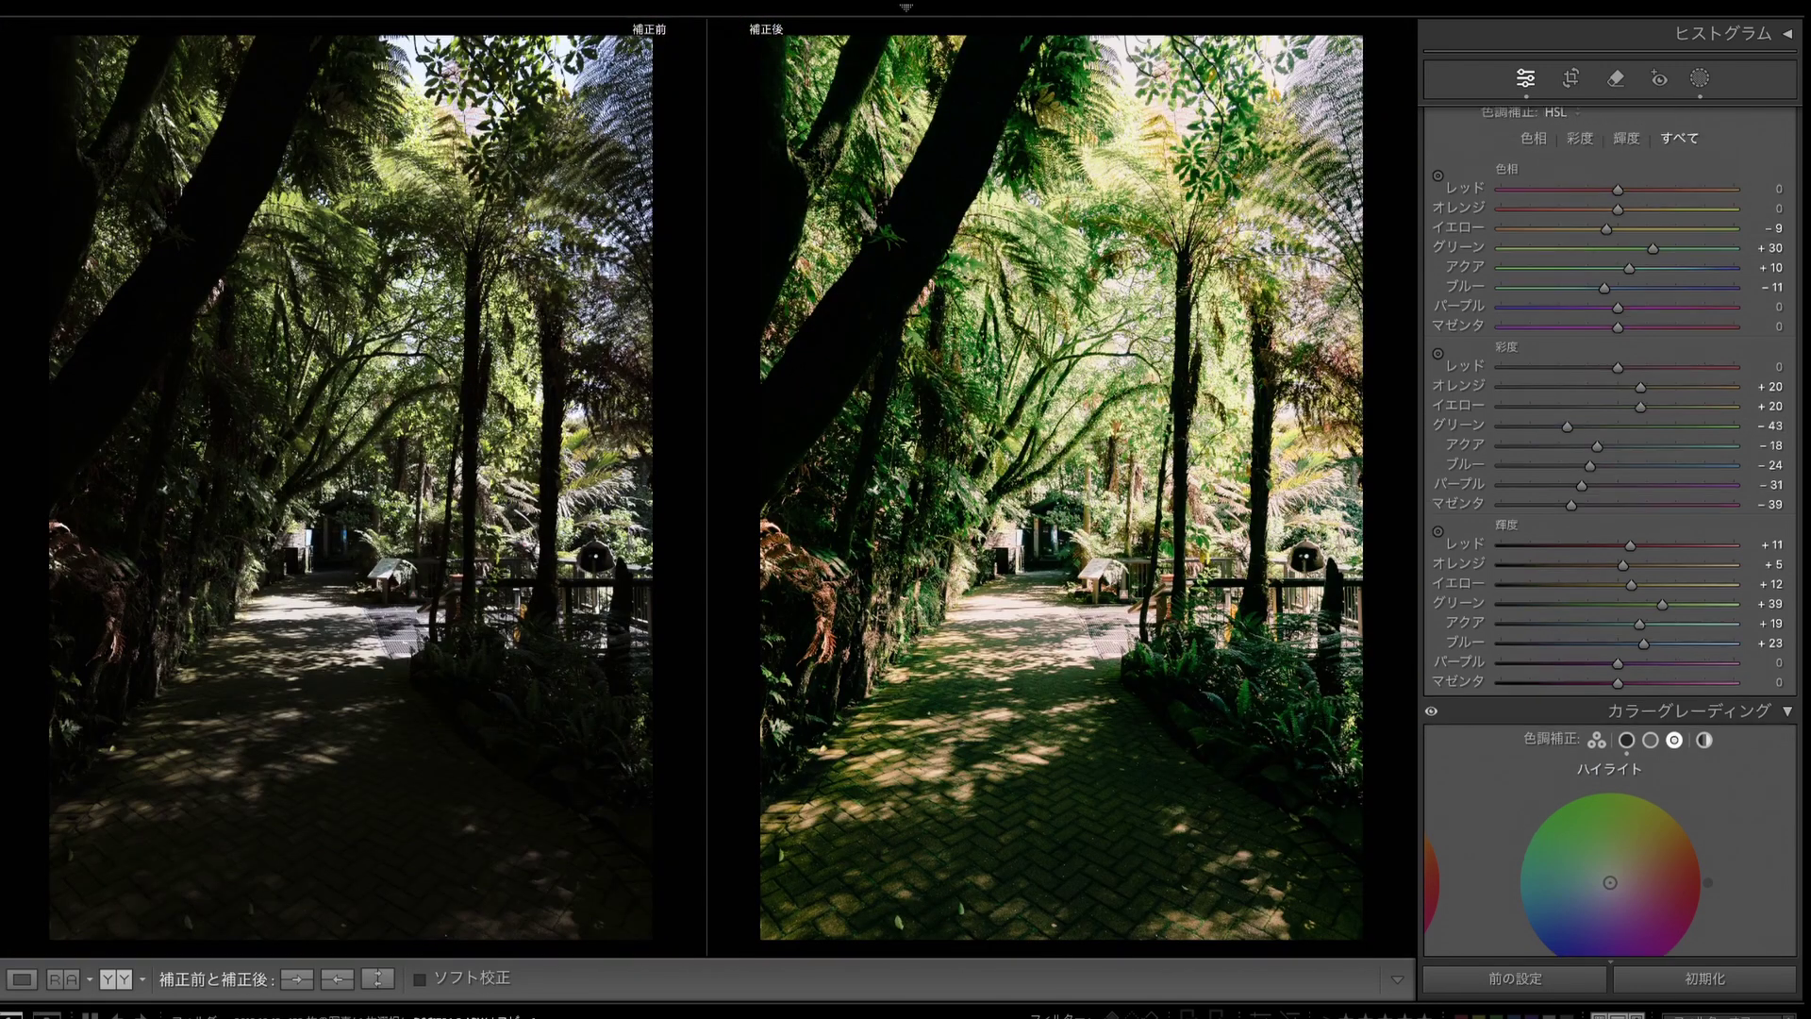
scroll(1610, 528, "up", 8)
mouse_move(1646, 416)
left_mouse_down()
mouse_move(1674, 416)
mouse_move(1648, 419)
left_mouse_up()
Step: Add a new brush mask and paint it over the large dark tree trunks in the photo's upper-left area
left_click(1699, 78)
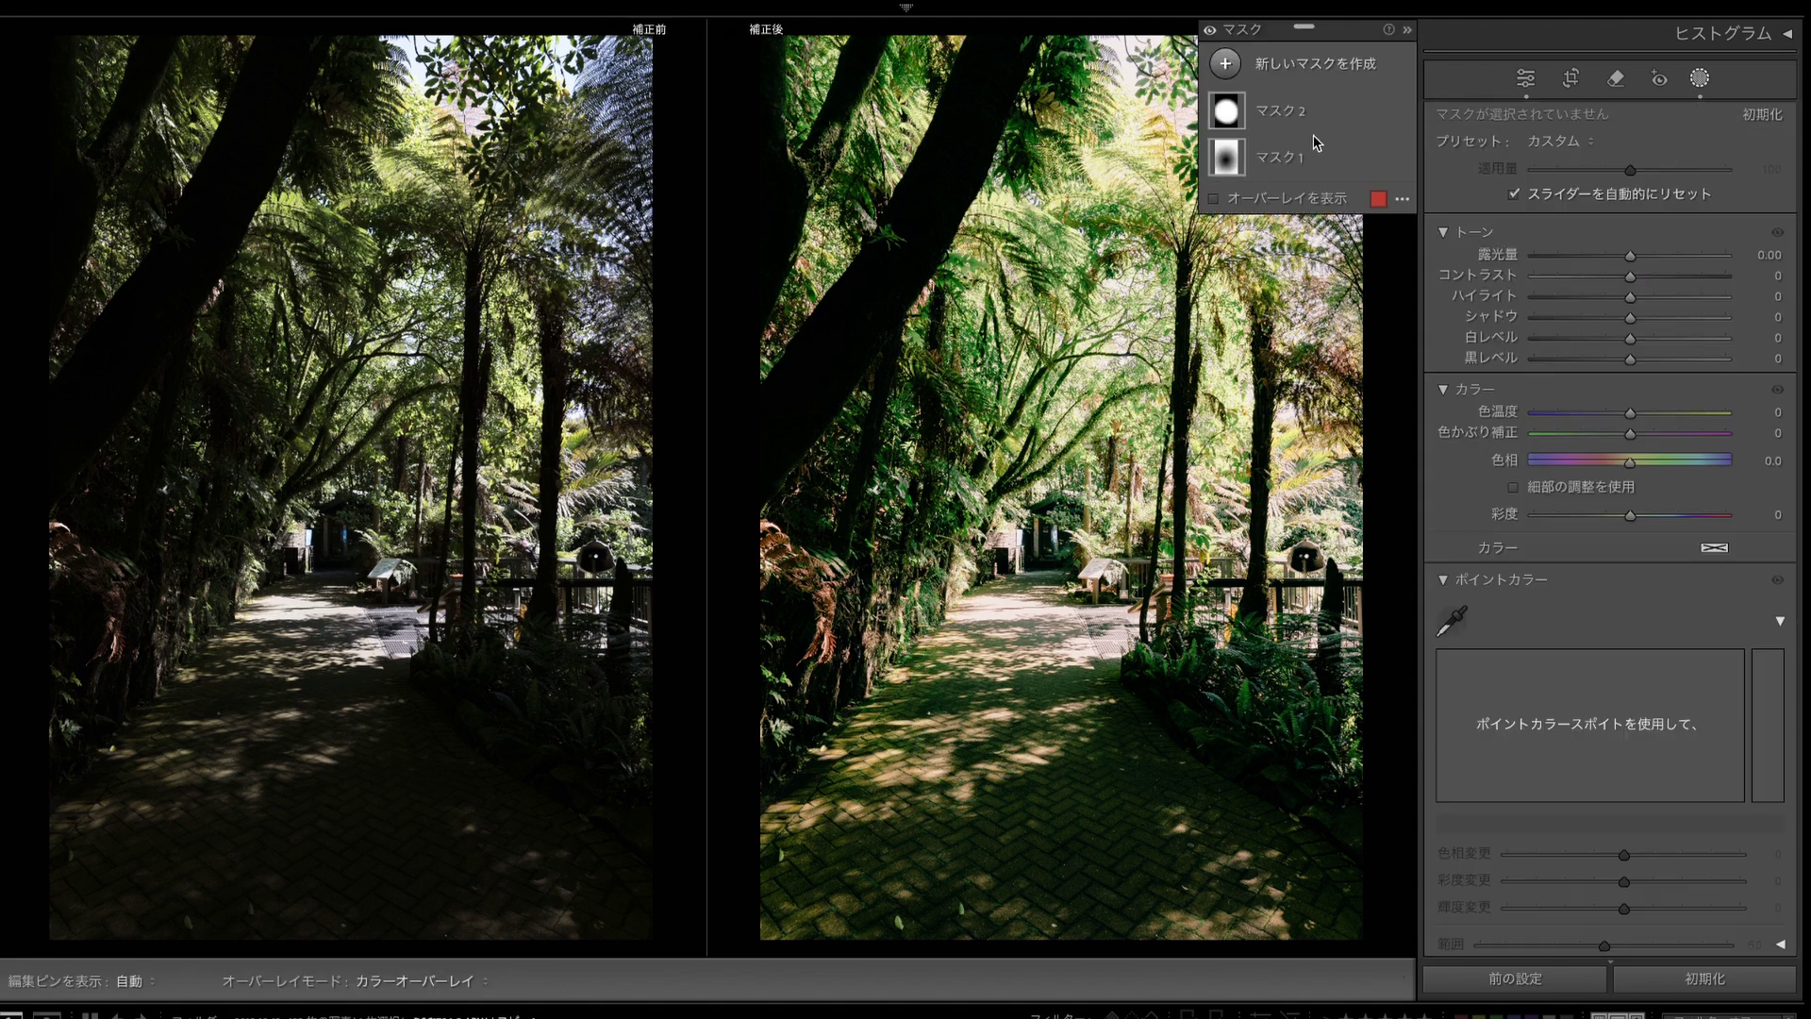
left_click(1255, 65)
left_click(1328, 251)
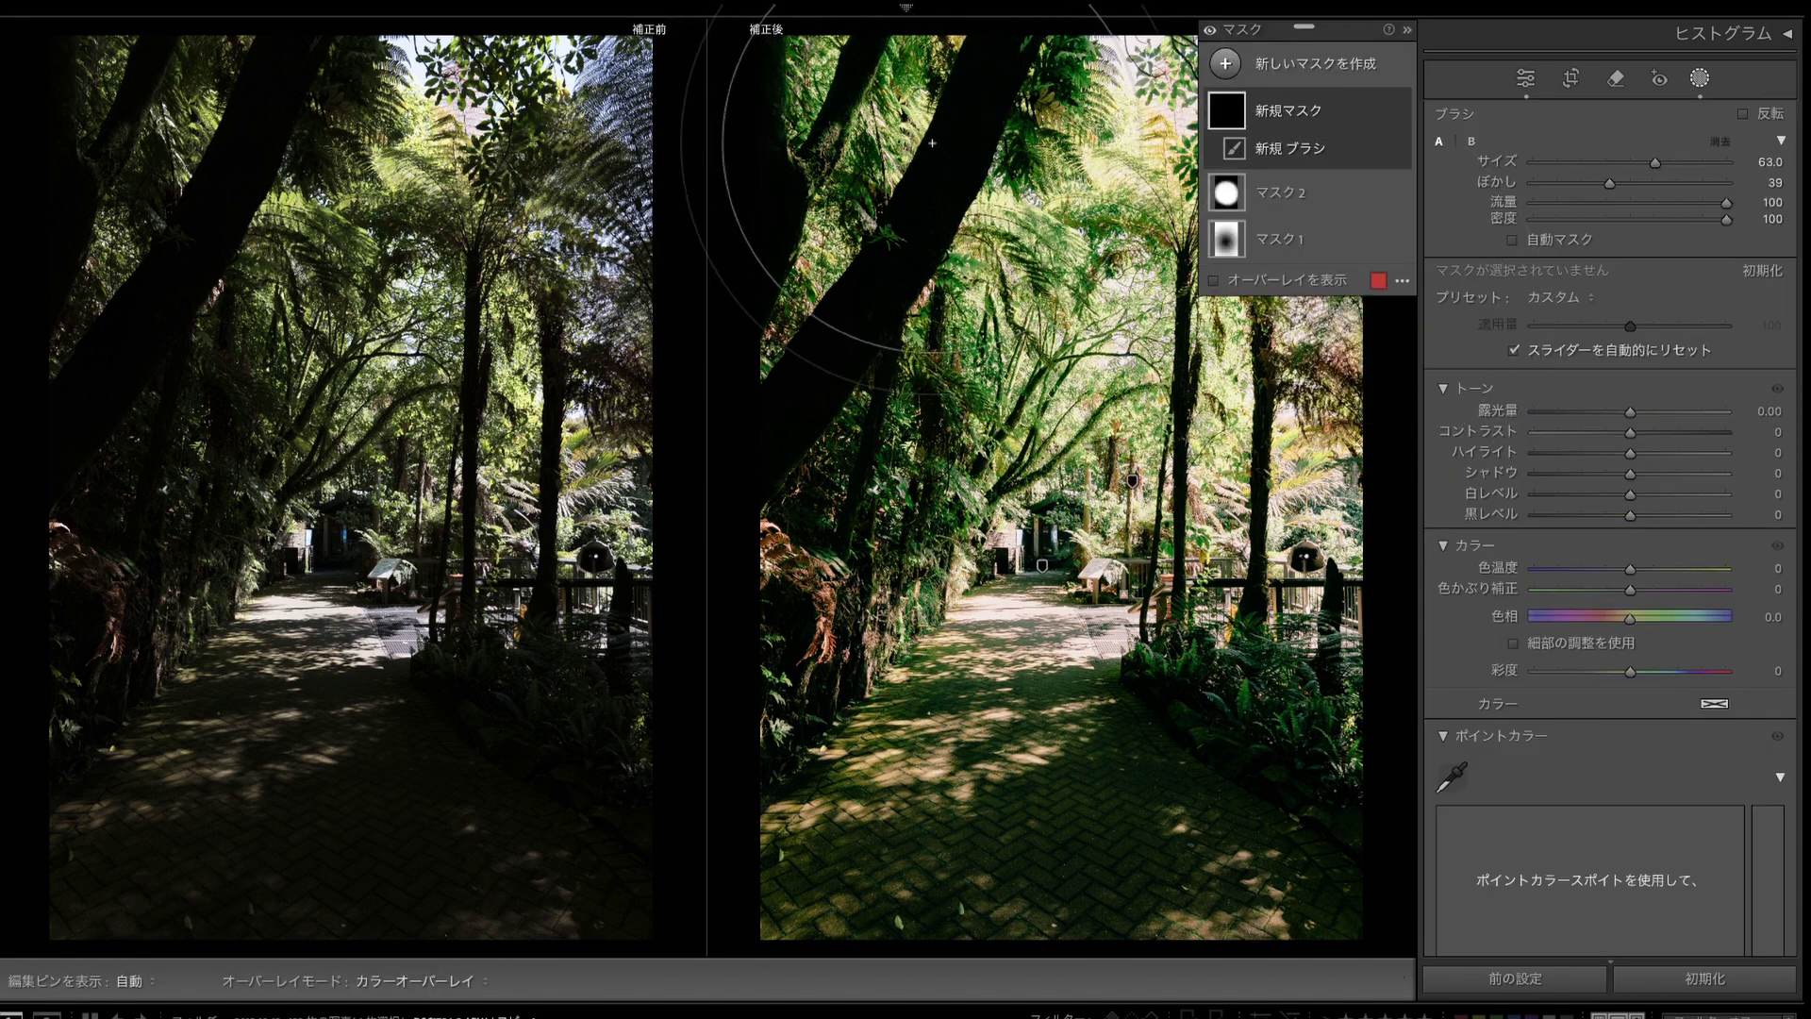
key("h")
scroll(811, 357, "down", 1)
key("h")
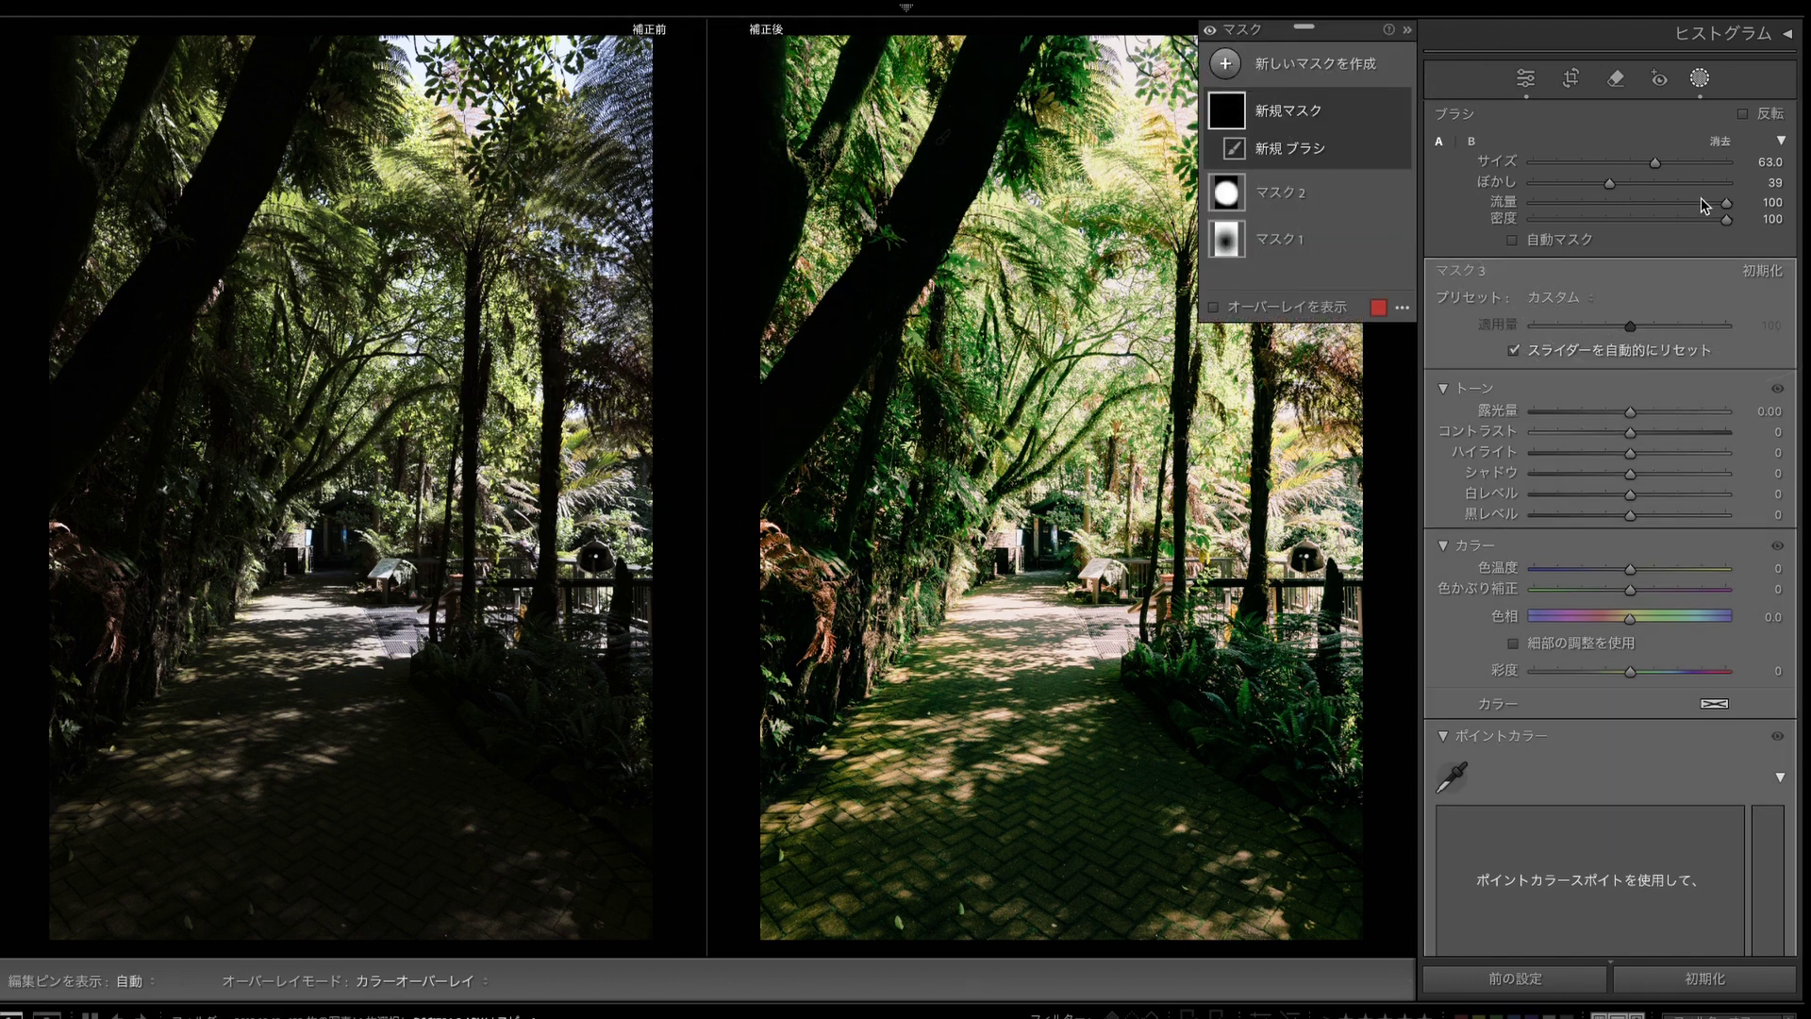
Step: Intersect the trunk brush mask with a luminance range limited to 0/0 through 4/29 and check its coverage with the overlay
left_click(1377, 112)
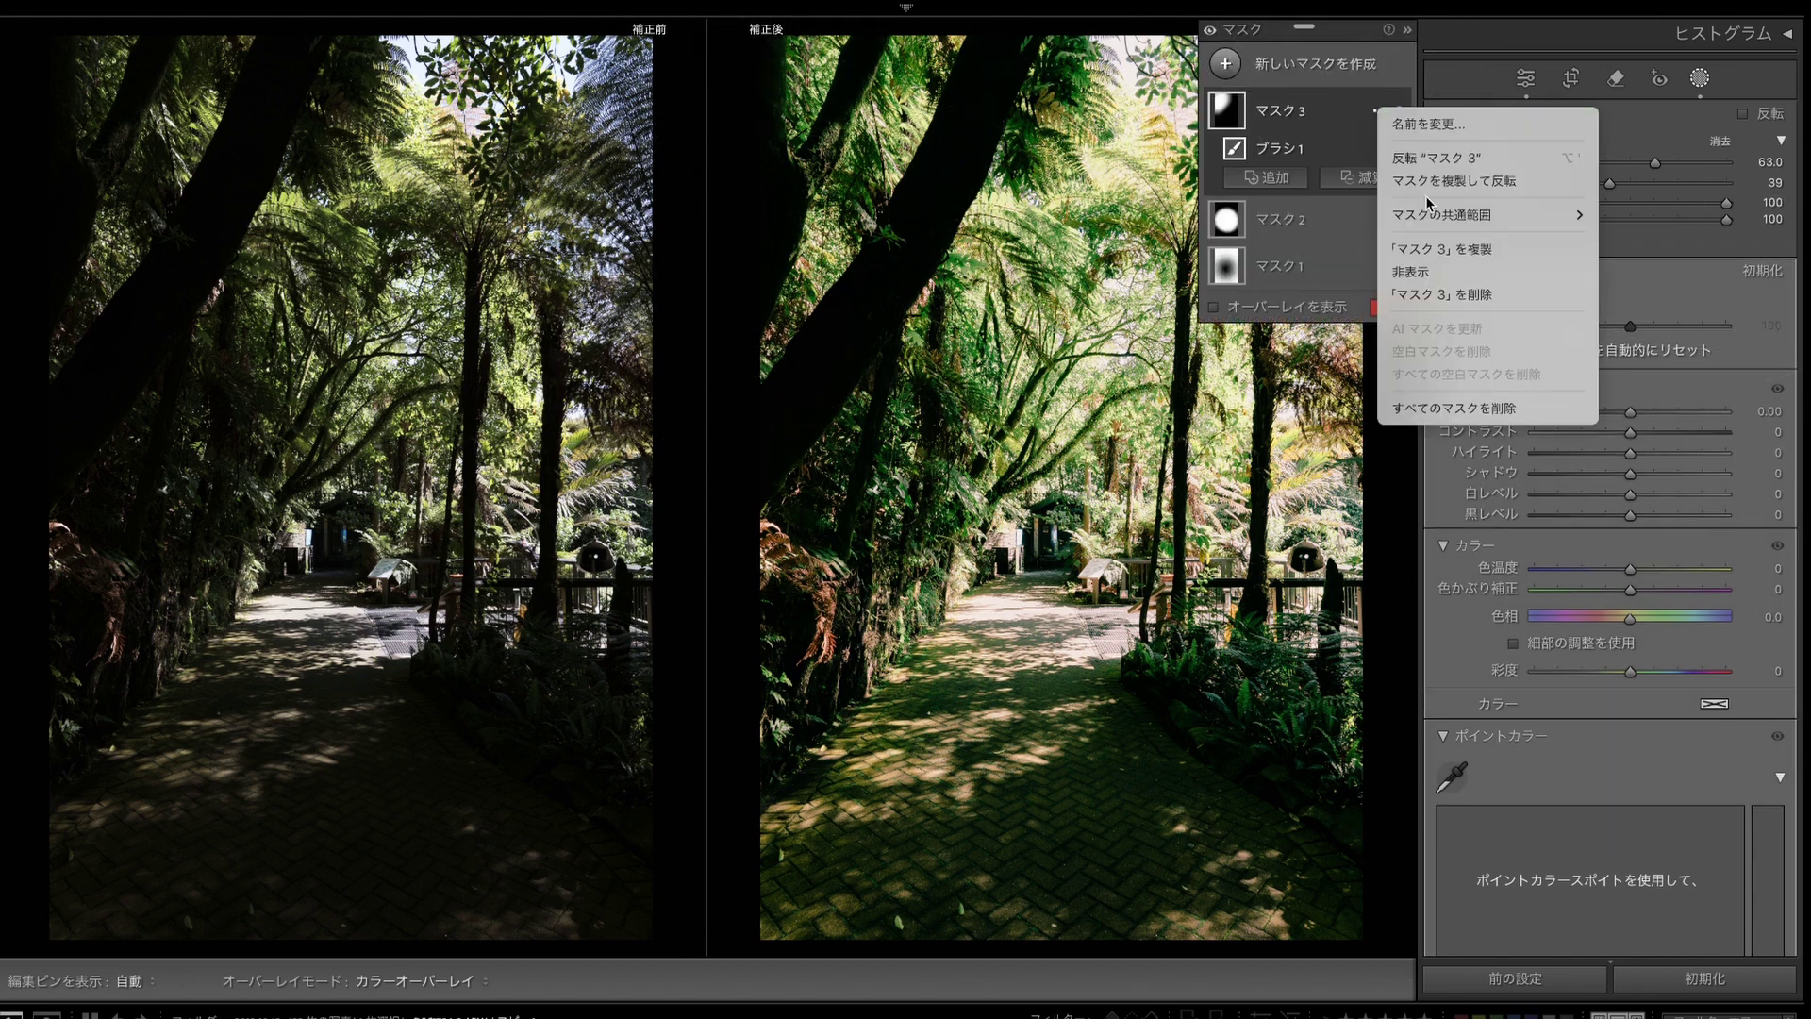
mouse_move(1520, 226)
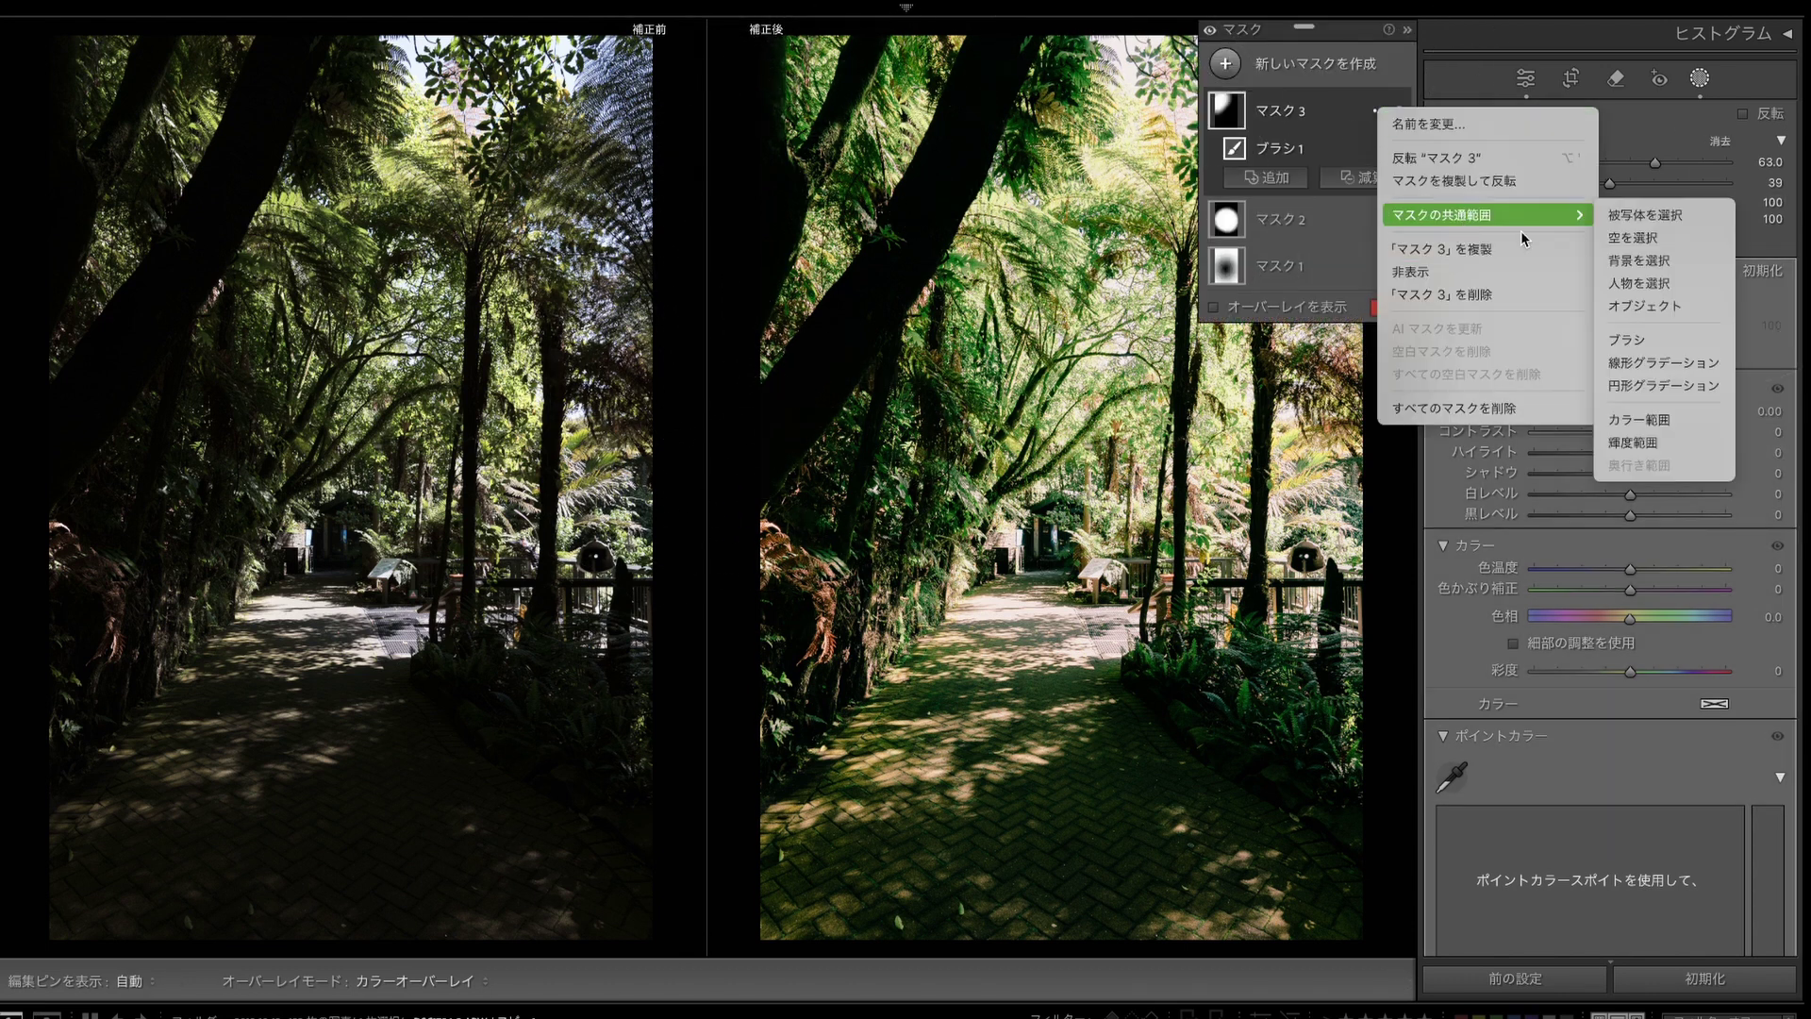
left_click(1624, 443)
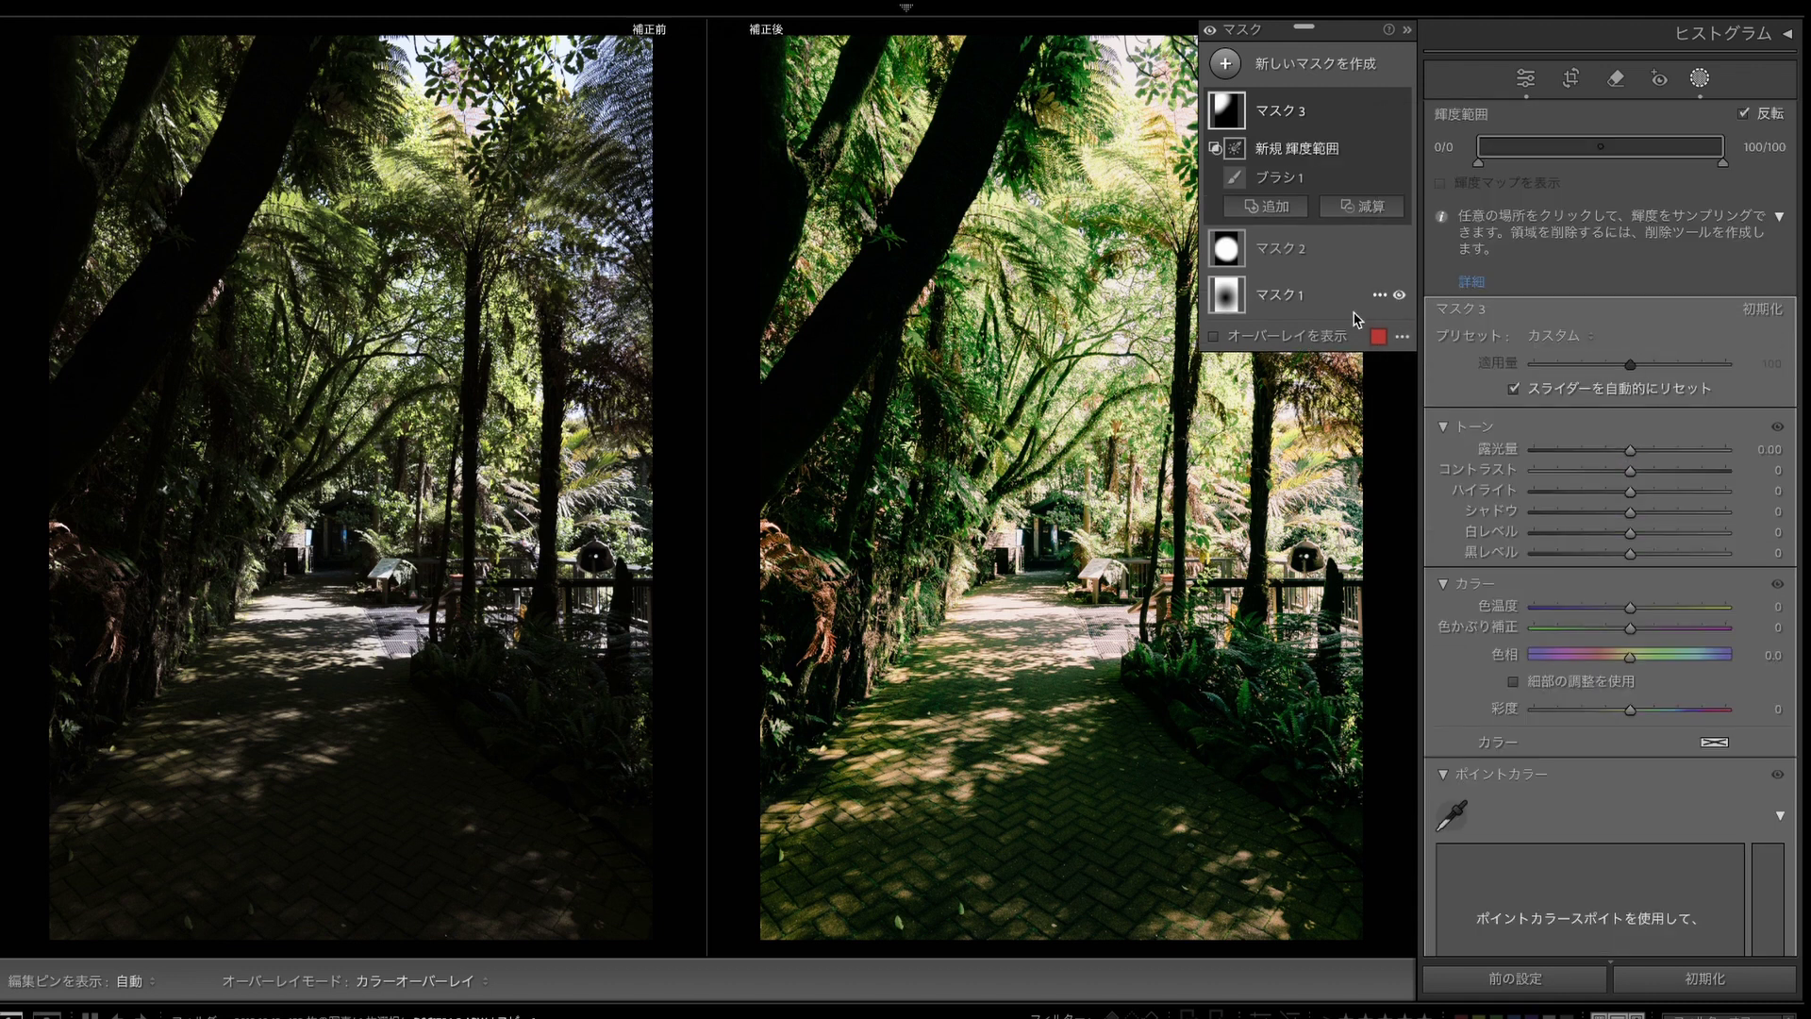
left_click_drag(1724, 163, 1485, 164)
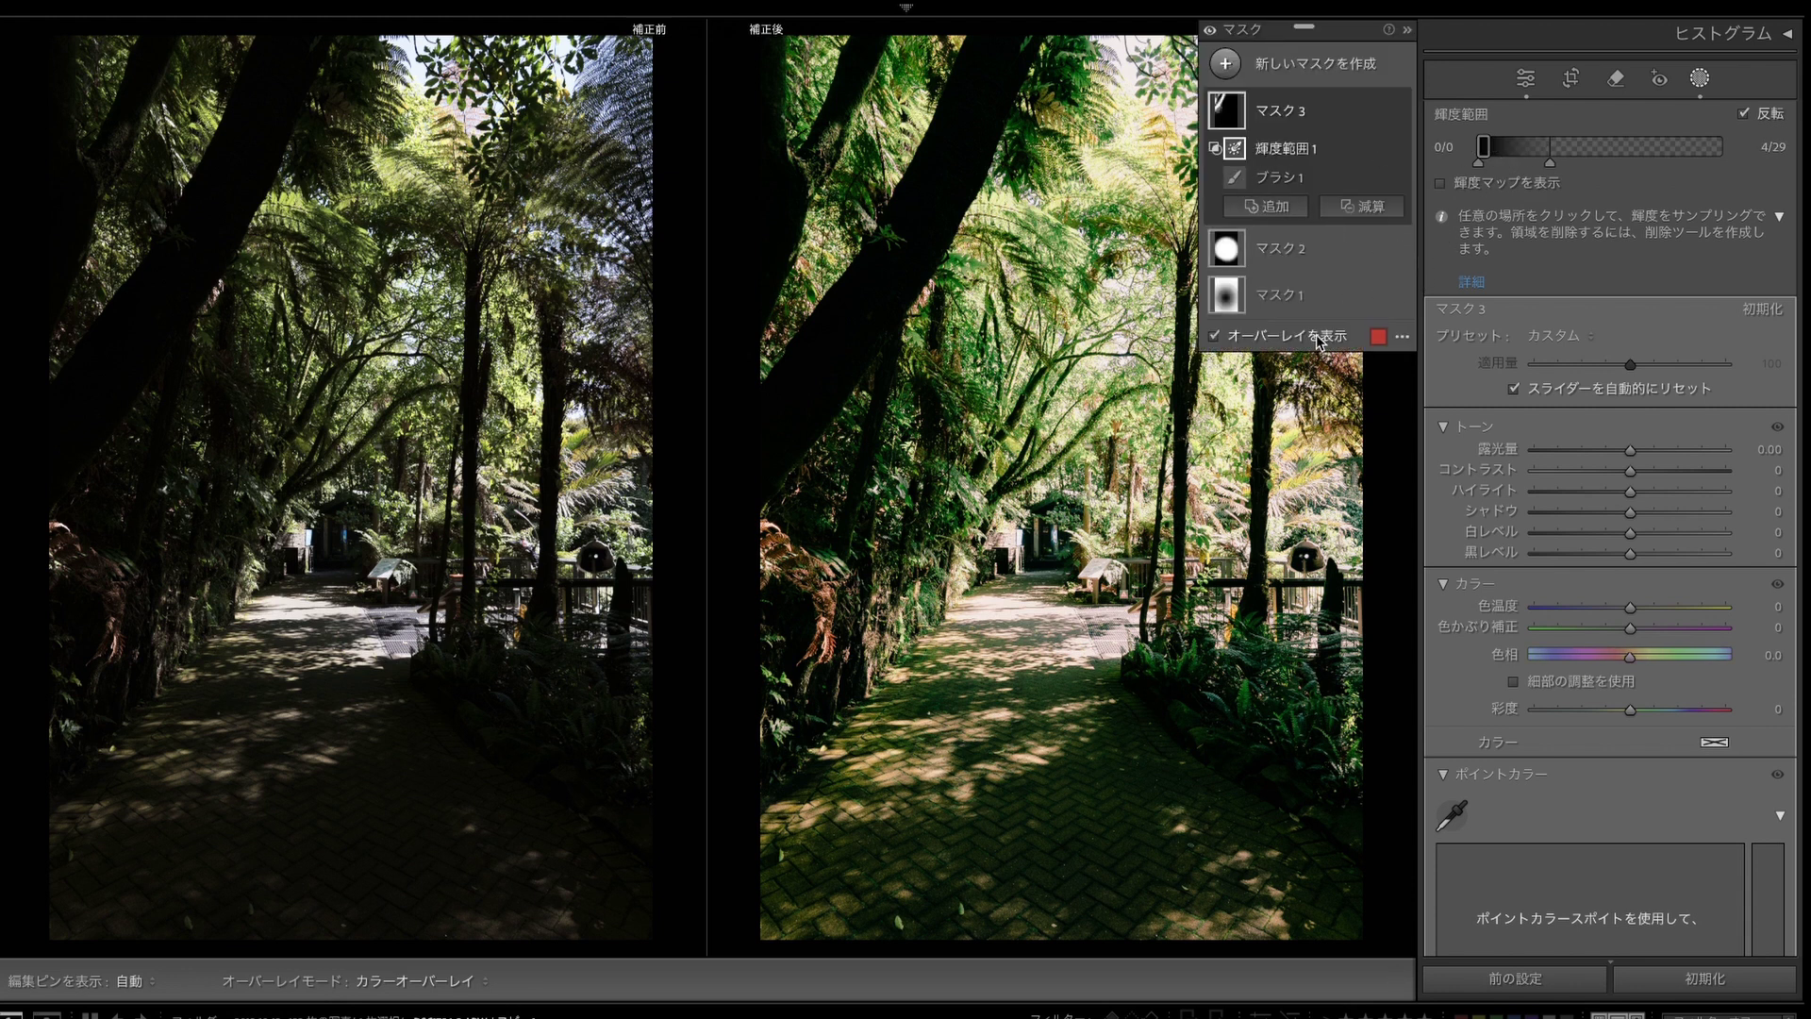
key("o")
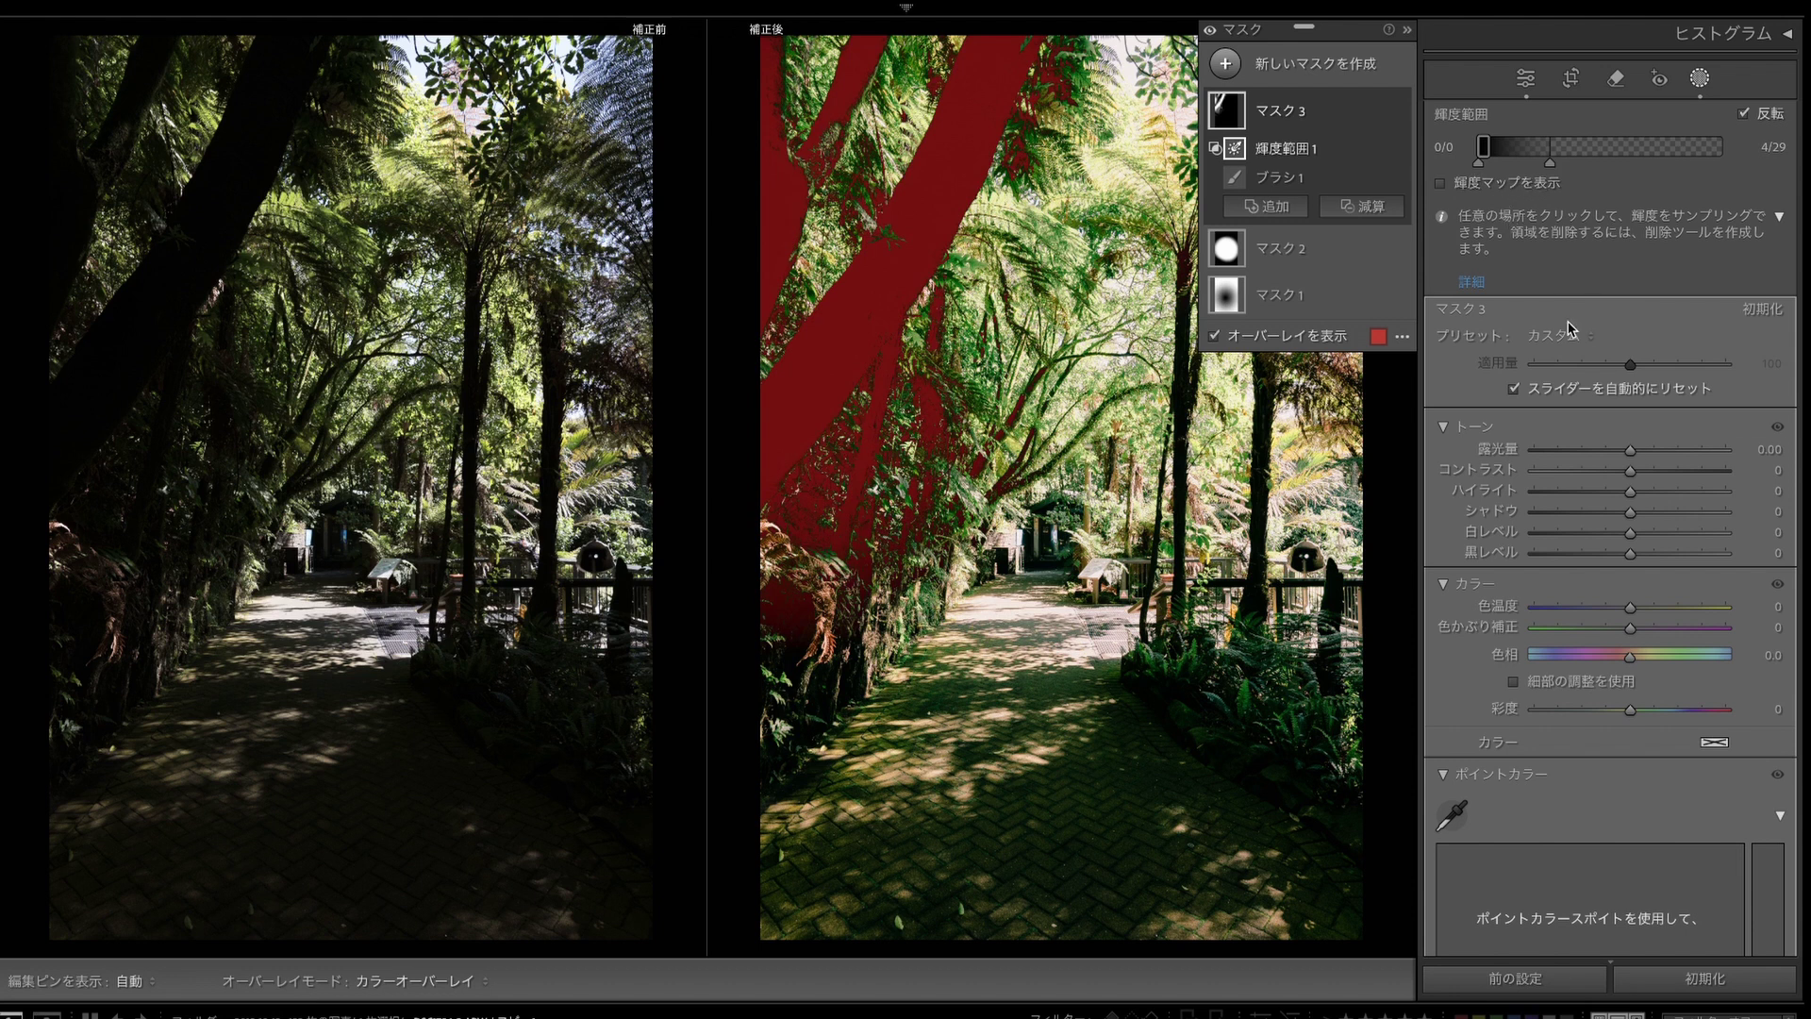
left_click(1259, 337)
Step: Try a higher exposure and blacks of 30 on the trunk mask, resetting each to 0
left_click_drag(1630, 450, 1677, 457)
double_click(1655, 449)
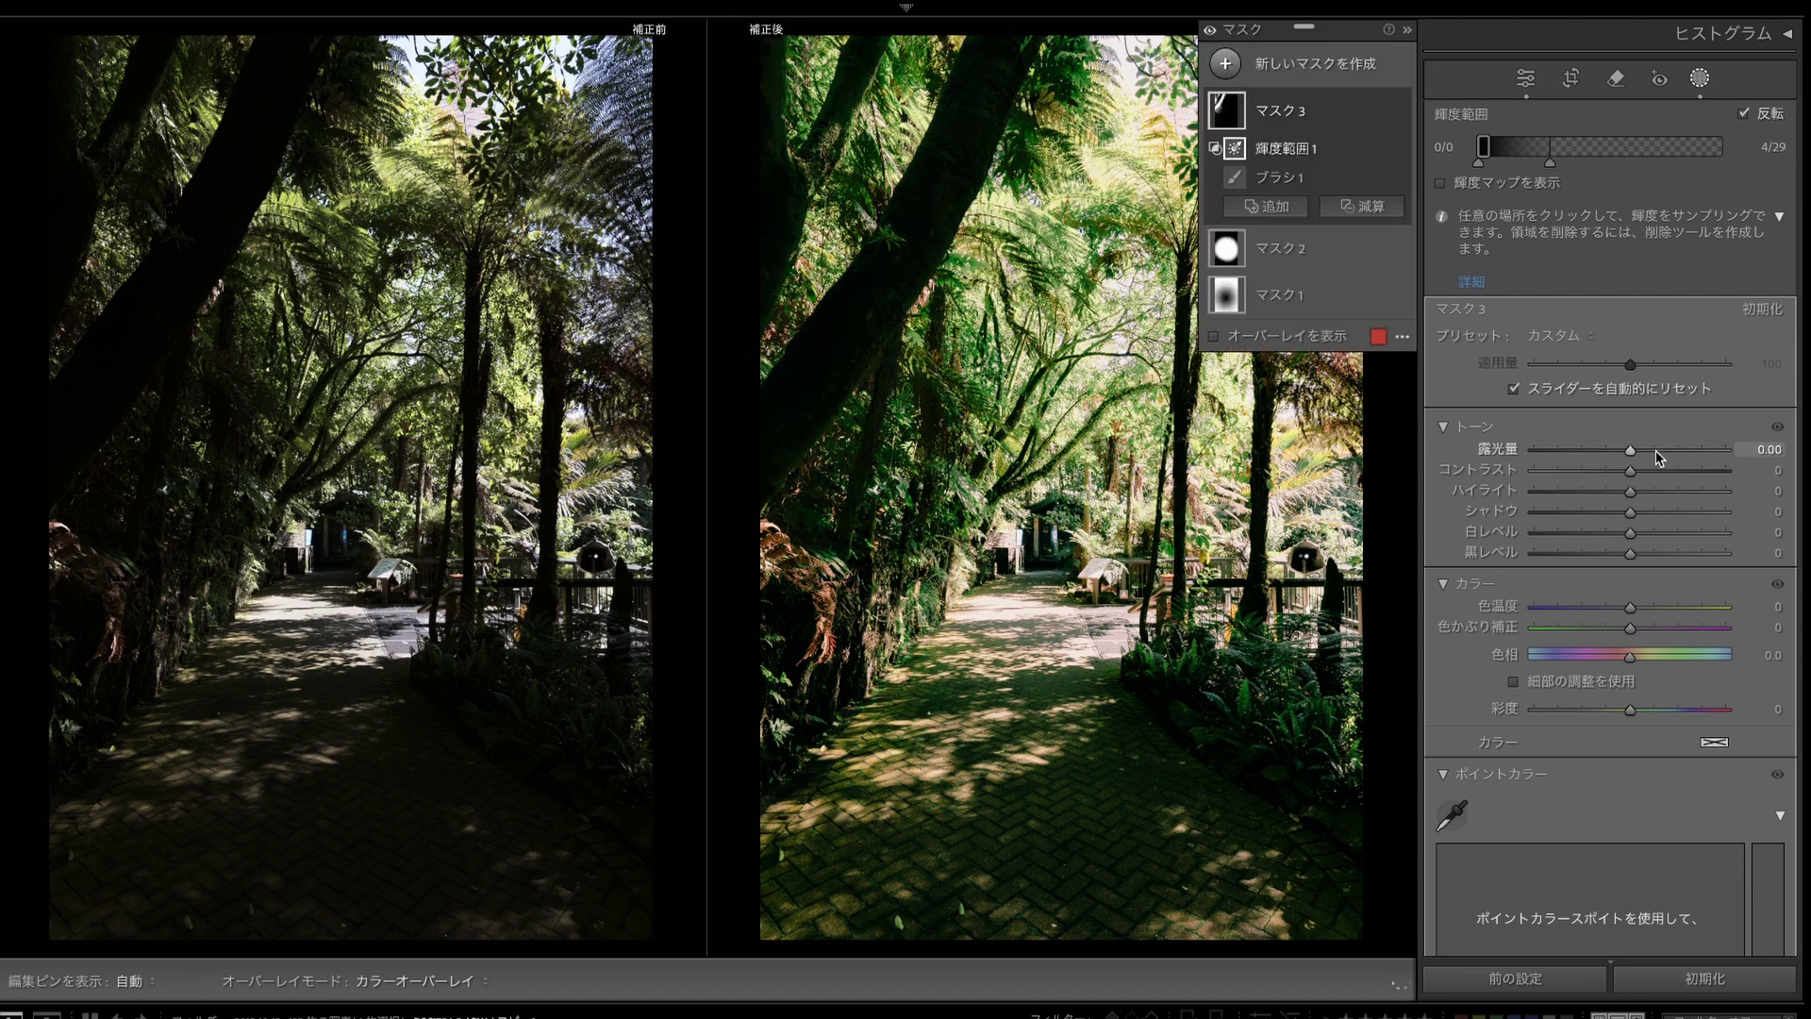
left_click(1656, 556)
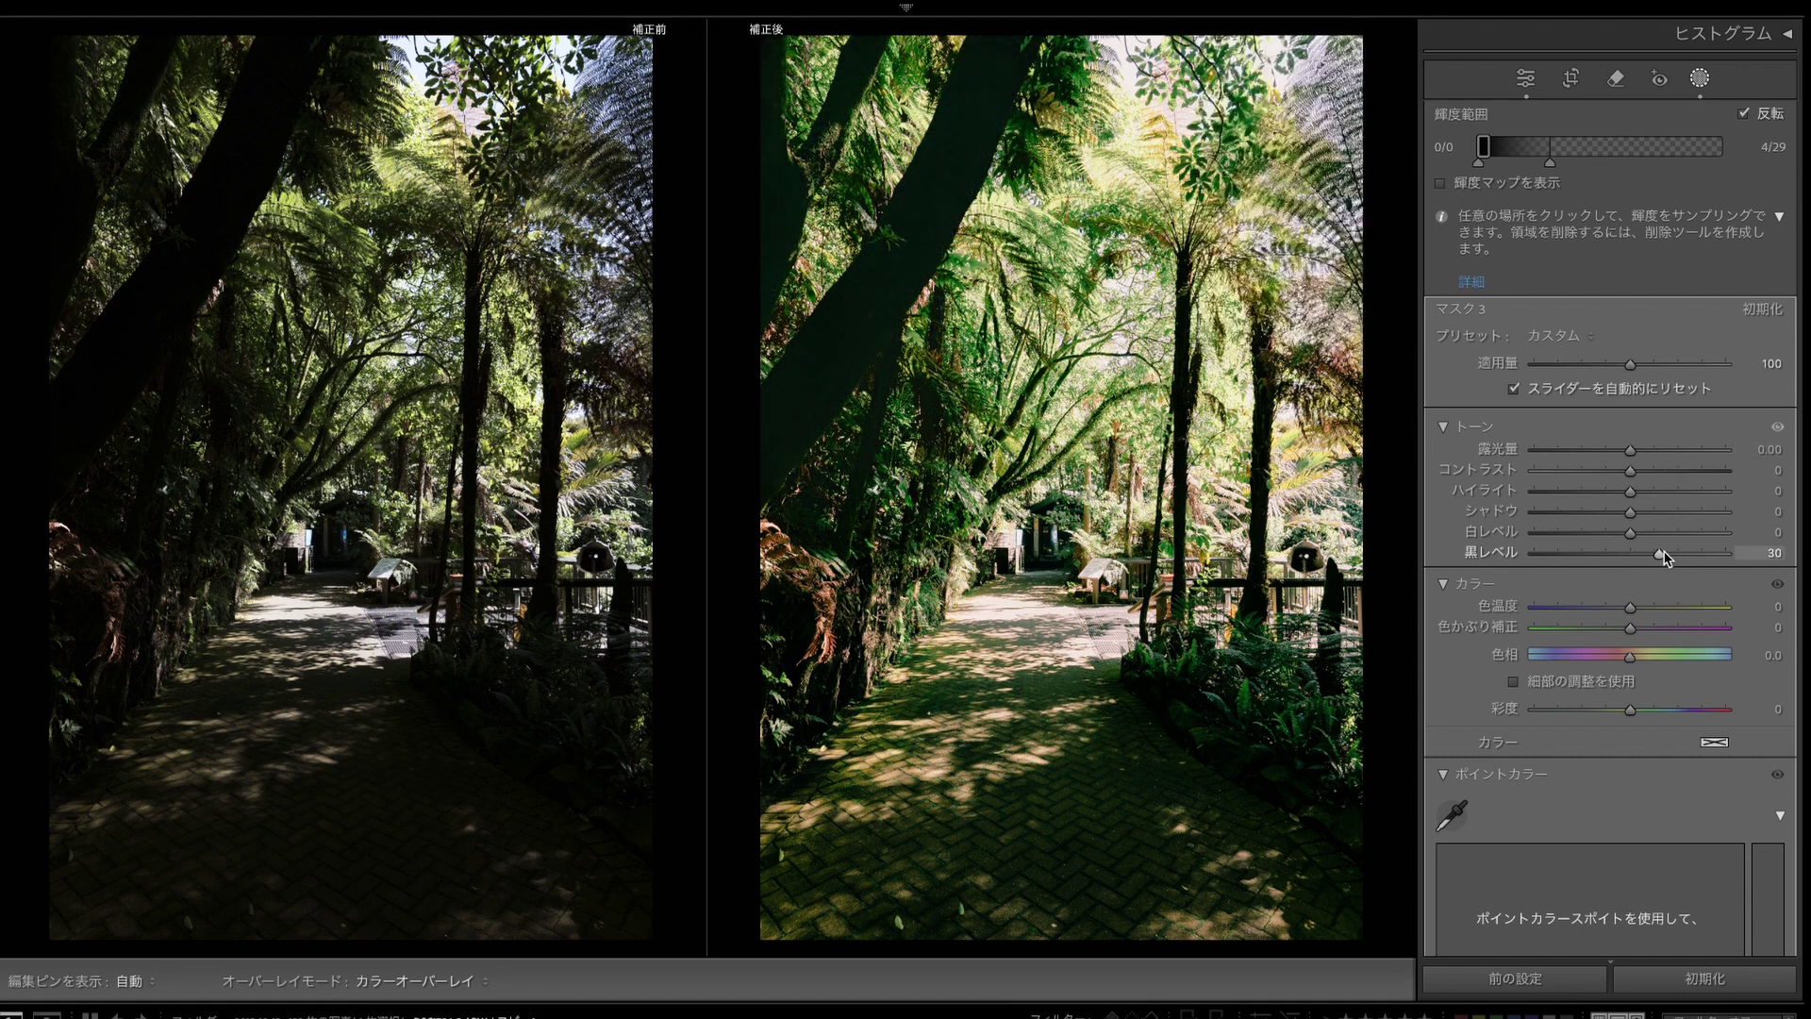
double_click(1662, 555)
Step: Set the trunk mask's shadows to 41 and widen its luminance range's upper limit to 4/54
left_click_drag(1636, 511, 1669, 520)
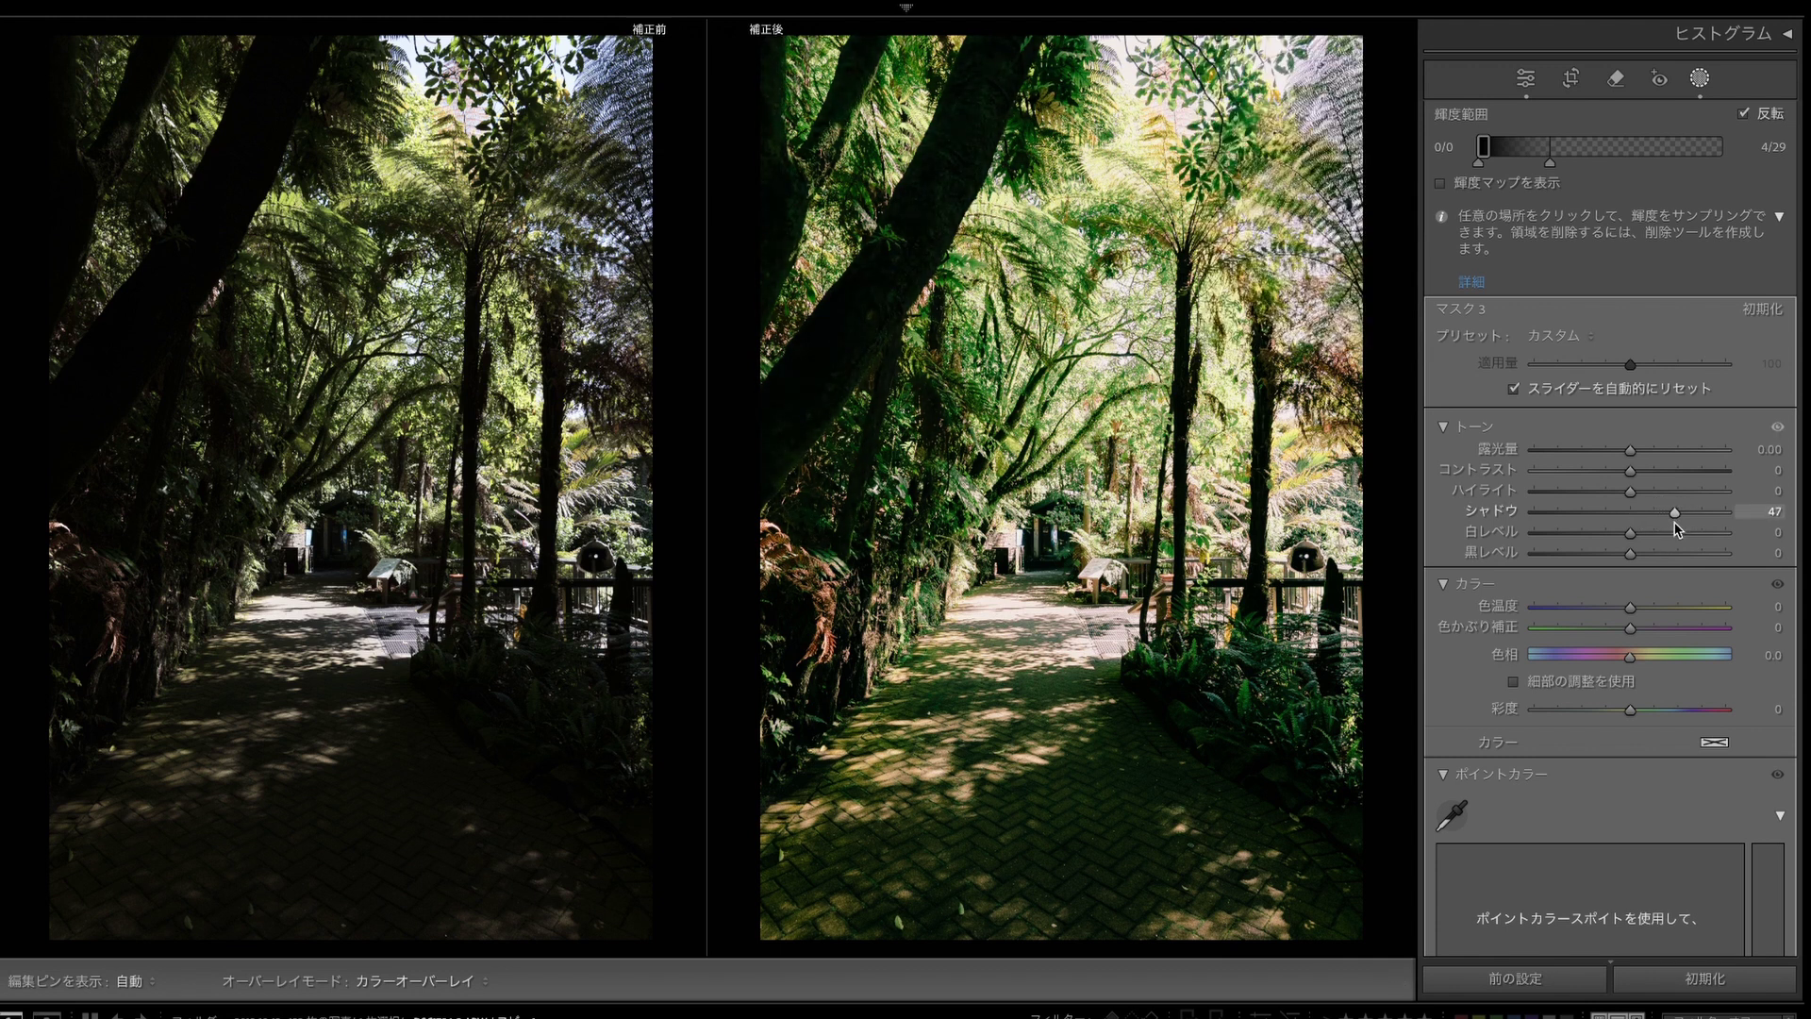
left_click_drag(1668, 521, 1668, 520)
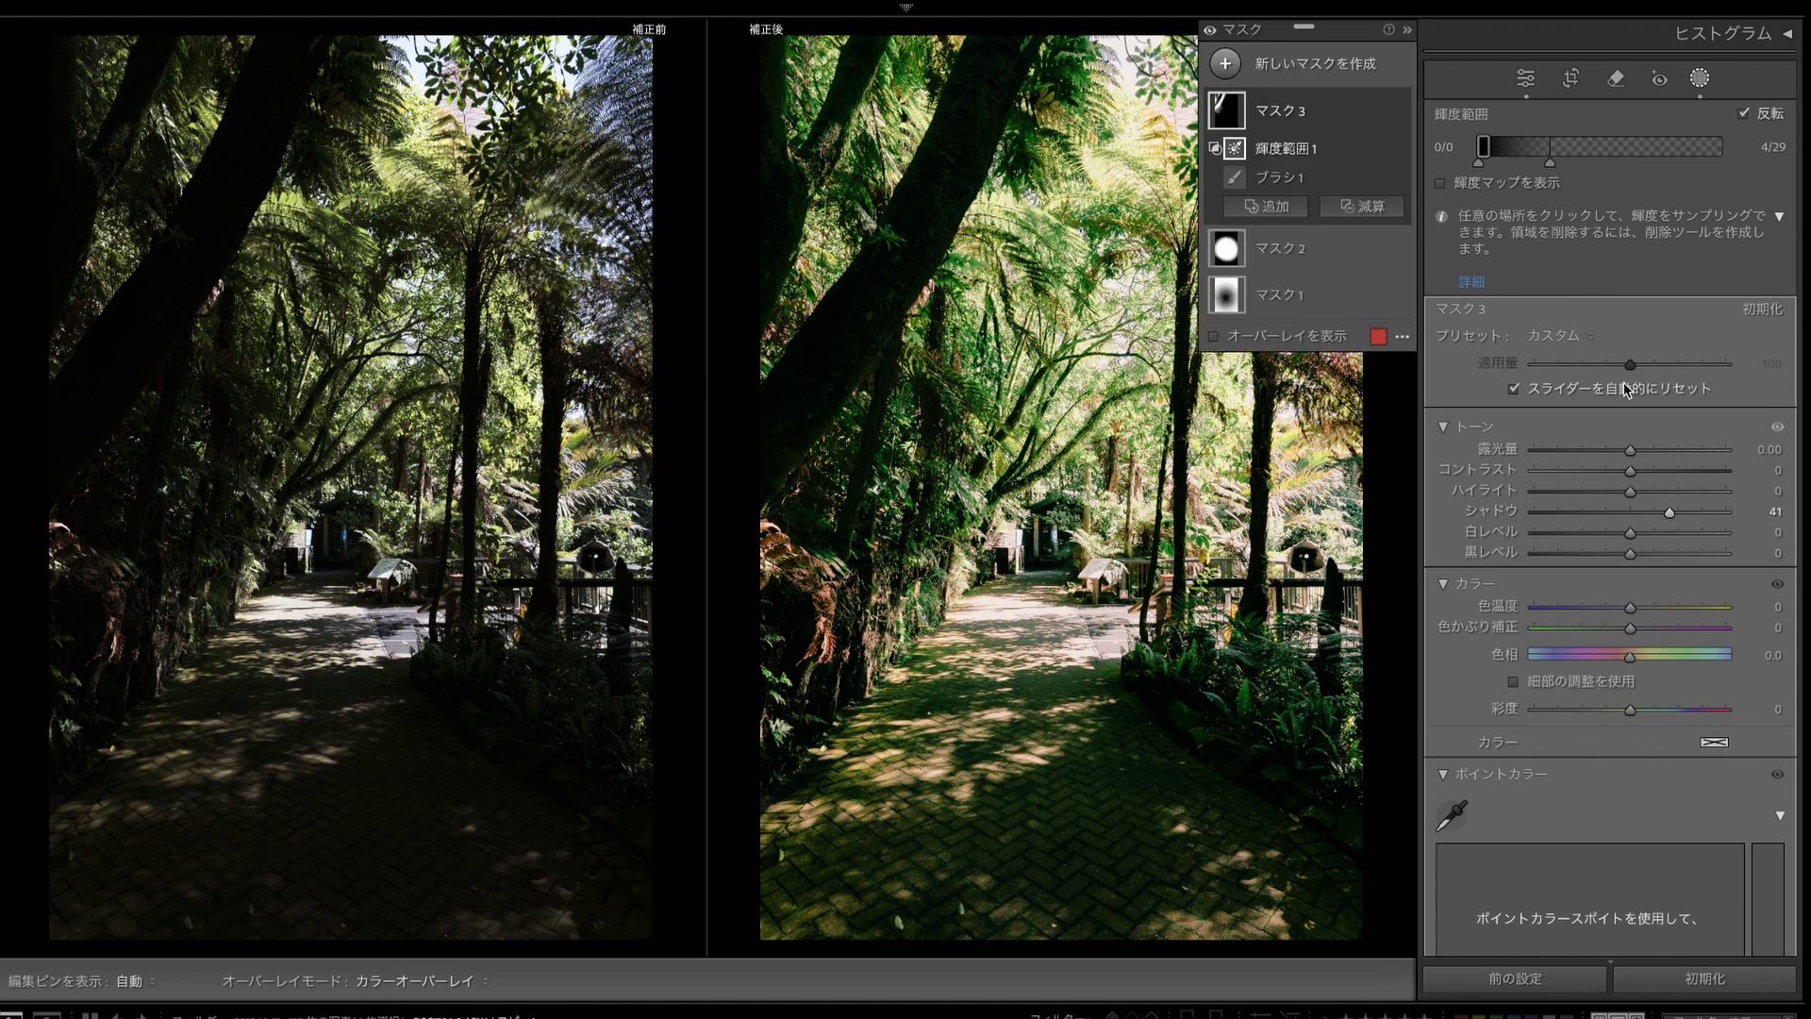
left_click_drag(1550, 162, 1612, 189)
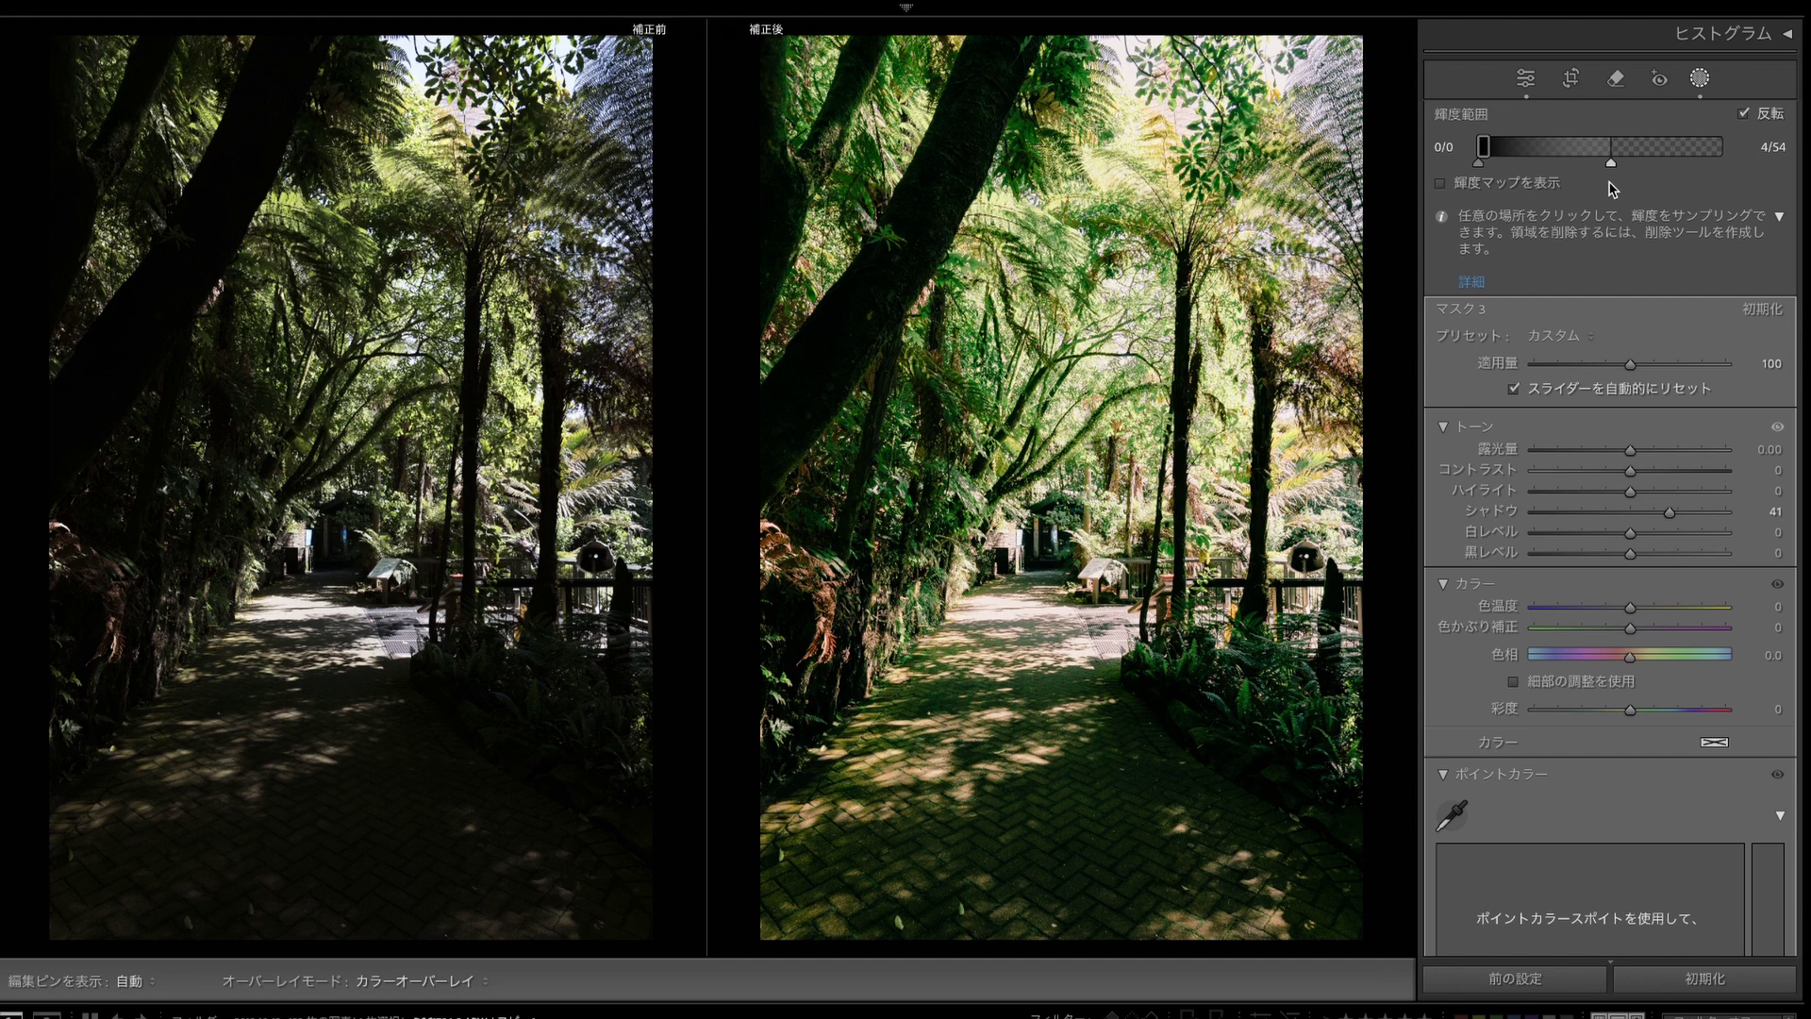
left_click_drag(1616, 196, 1616, 195)
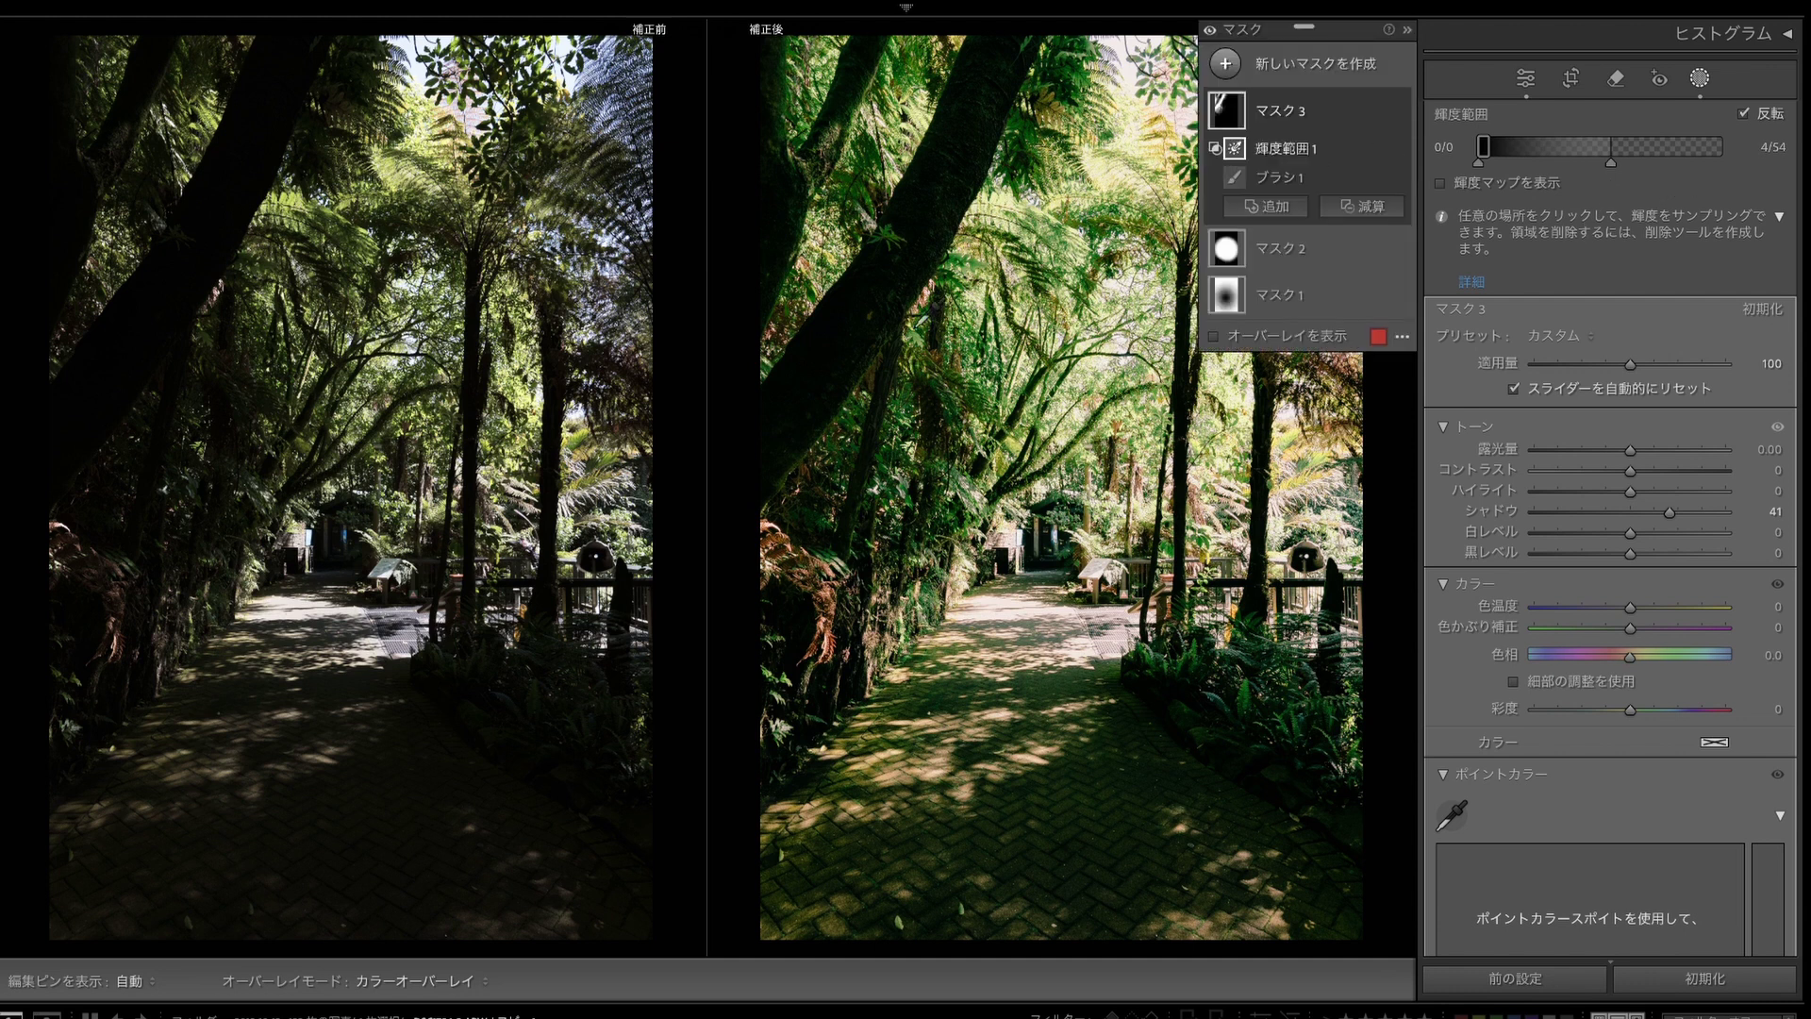
key("shift+w")
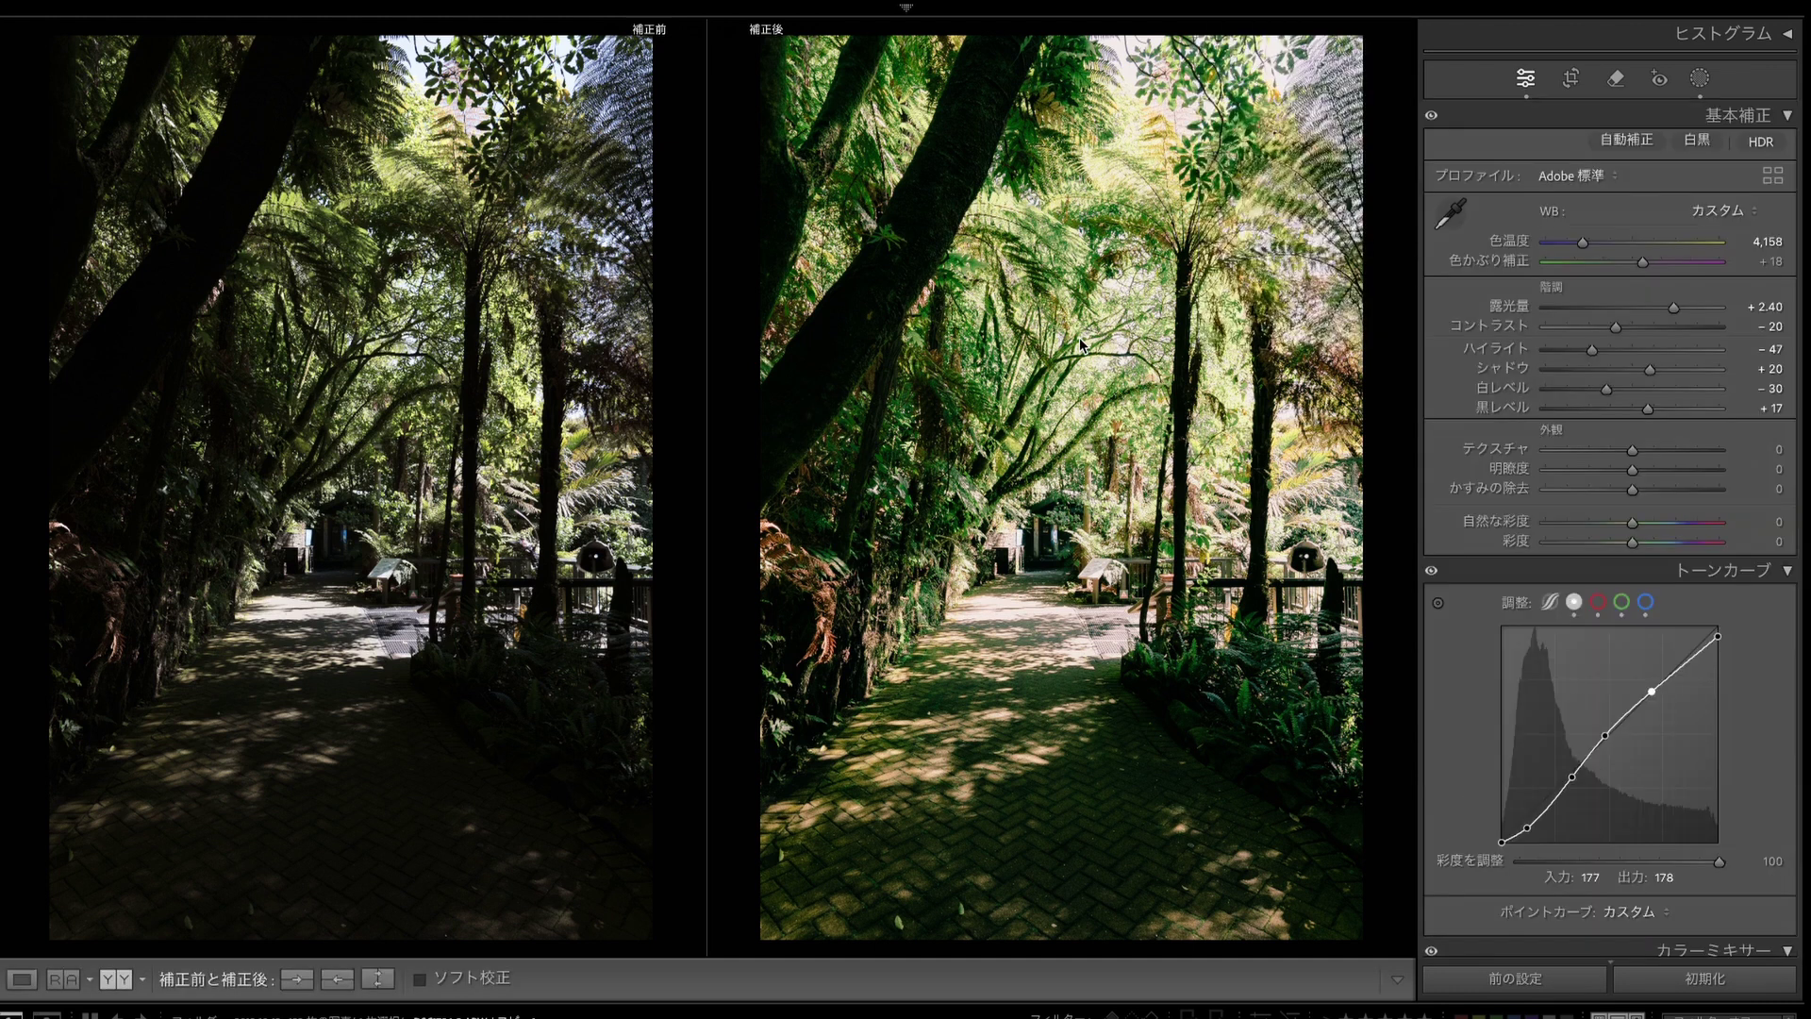
Step: Set the photo's overall highlights to -67, shadows to +21, whites to -5, blacks to -5 and texture to -12
left_click(1072, 527)
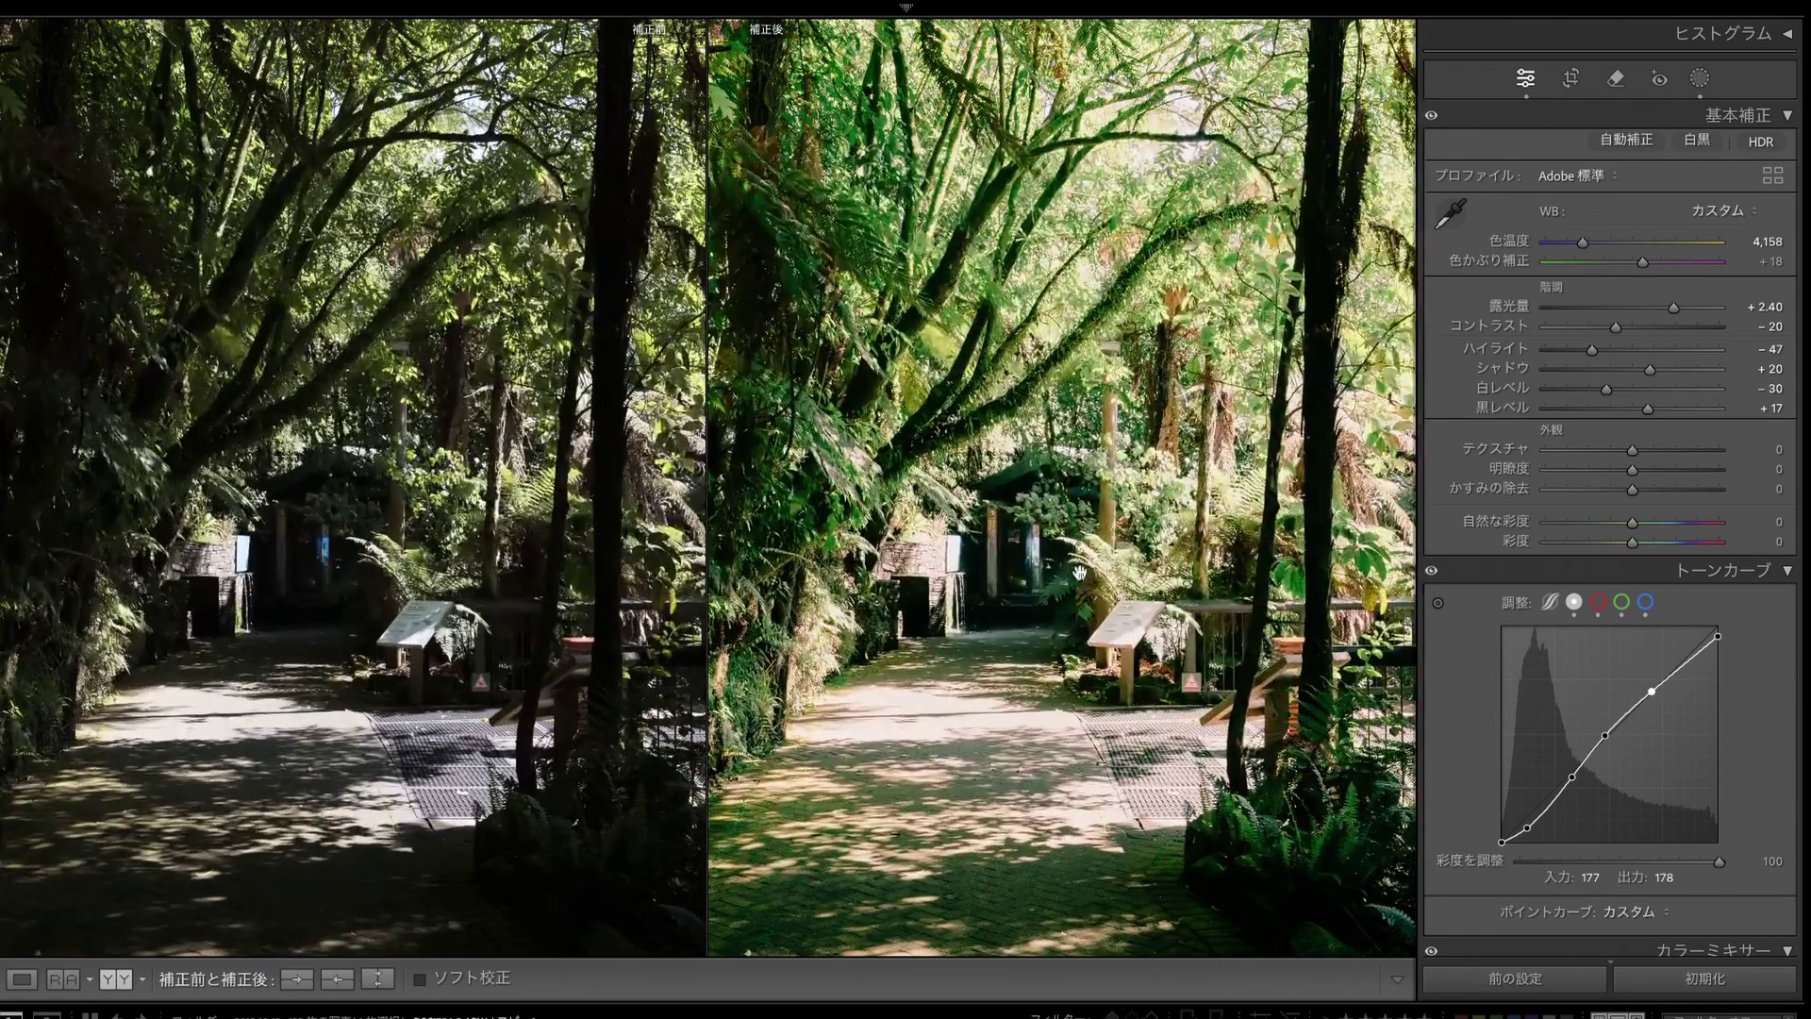
left_click_drag(1088, 600, 1146, 468)
left_click(1144, 472)
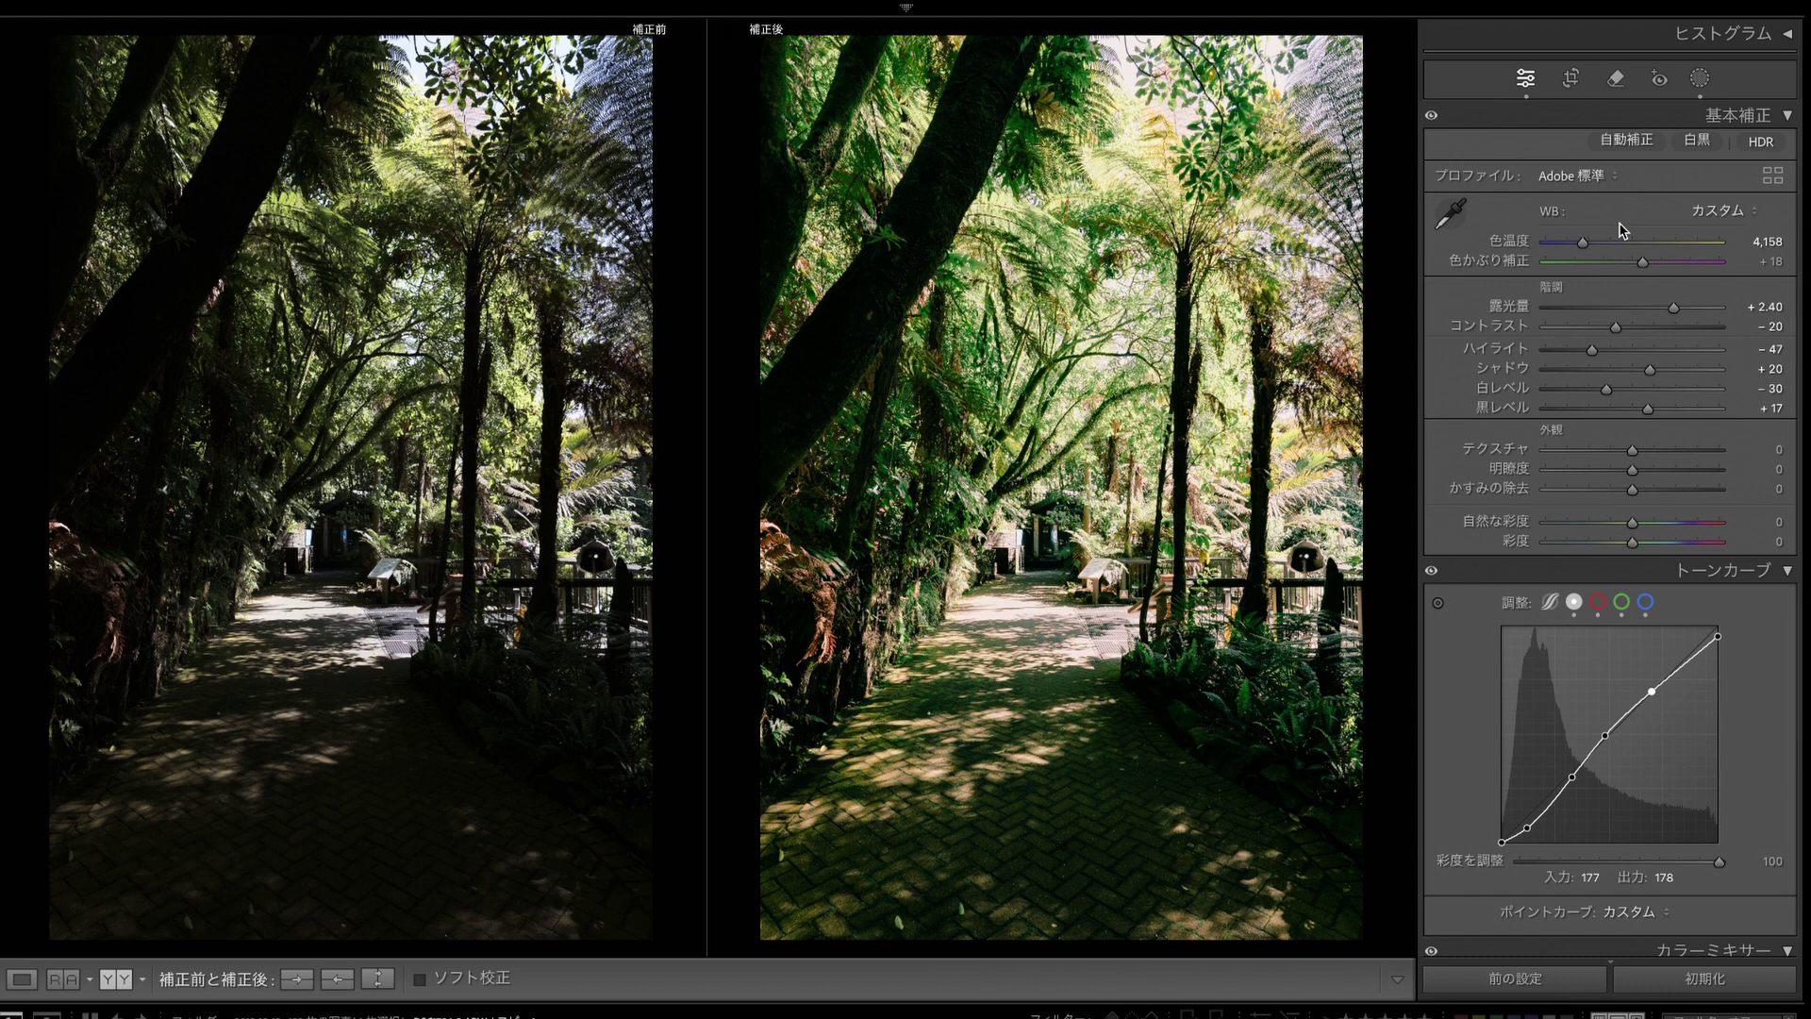
left_click(1662, 368)
left_click_drag(1645, 416, 1623, 413)
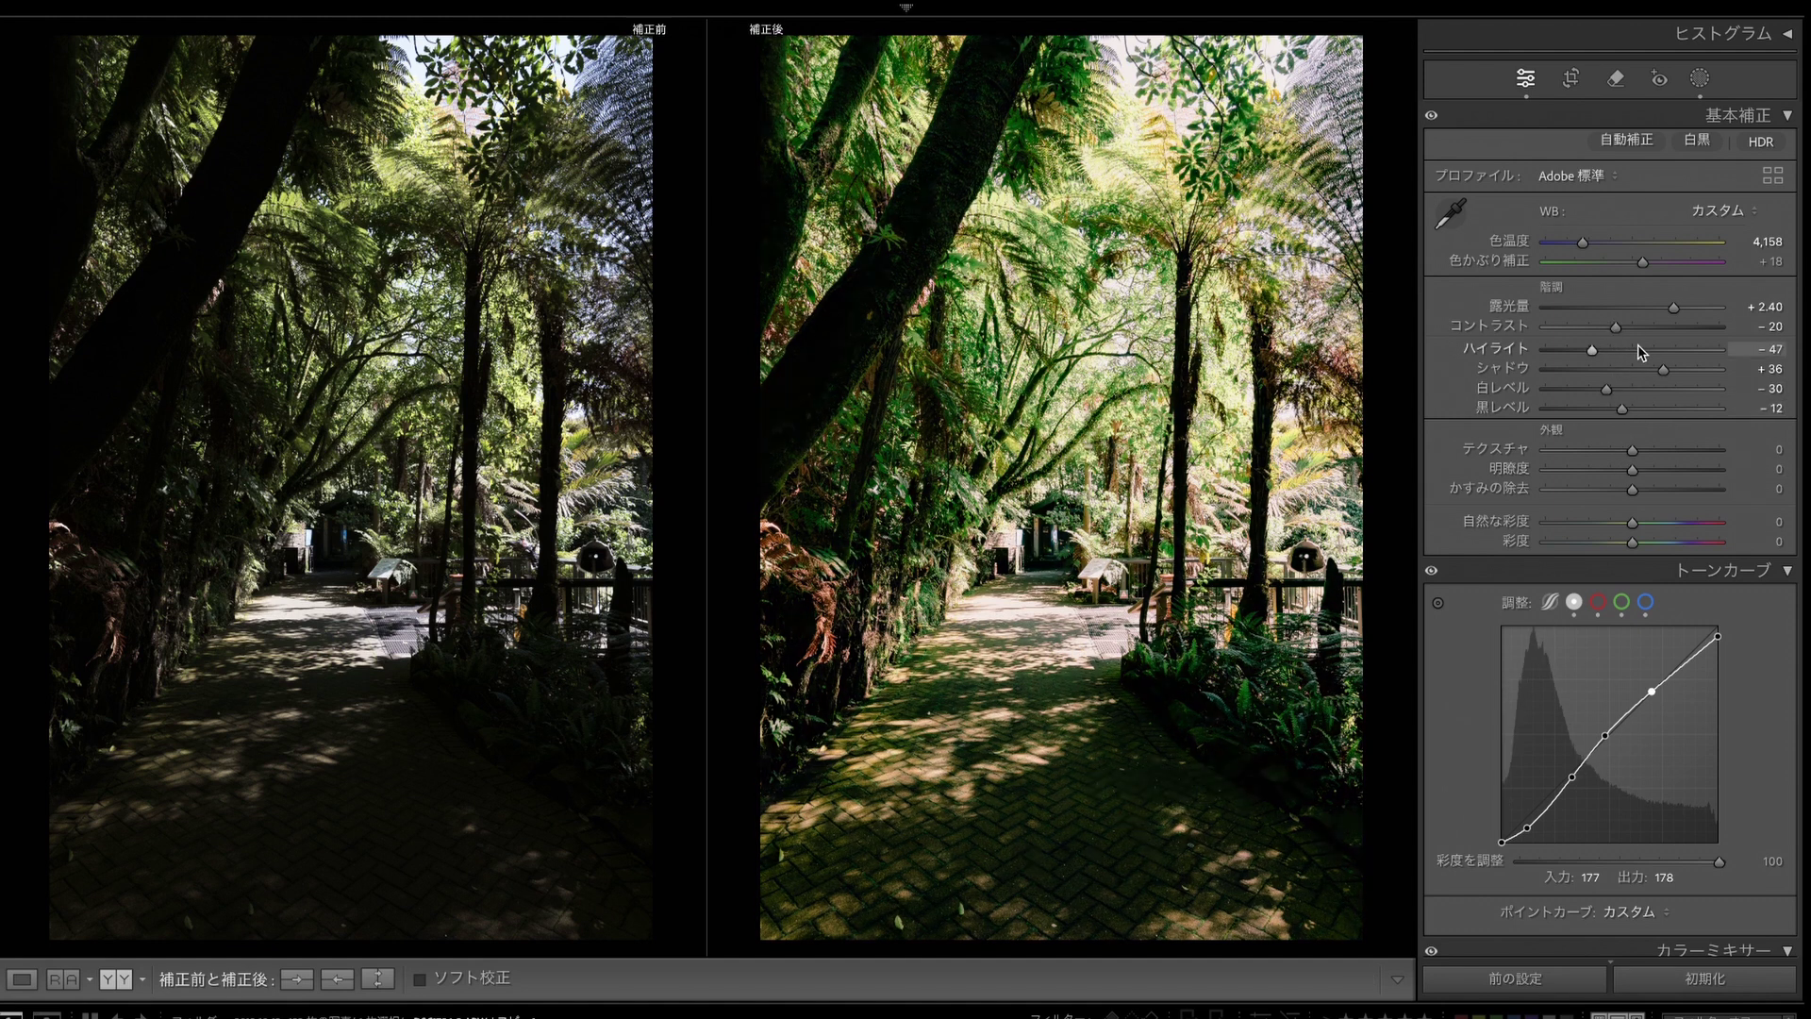
left_click_drag(1653, 375, 1640, 375)
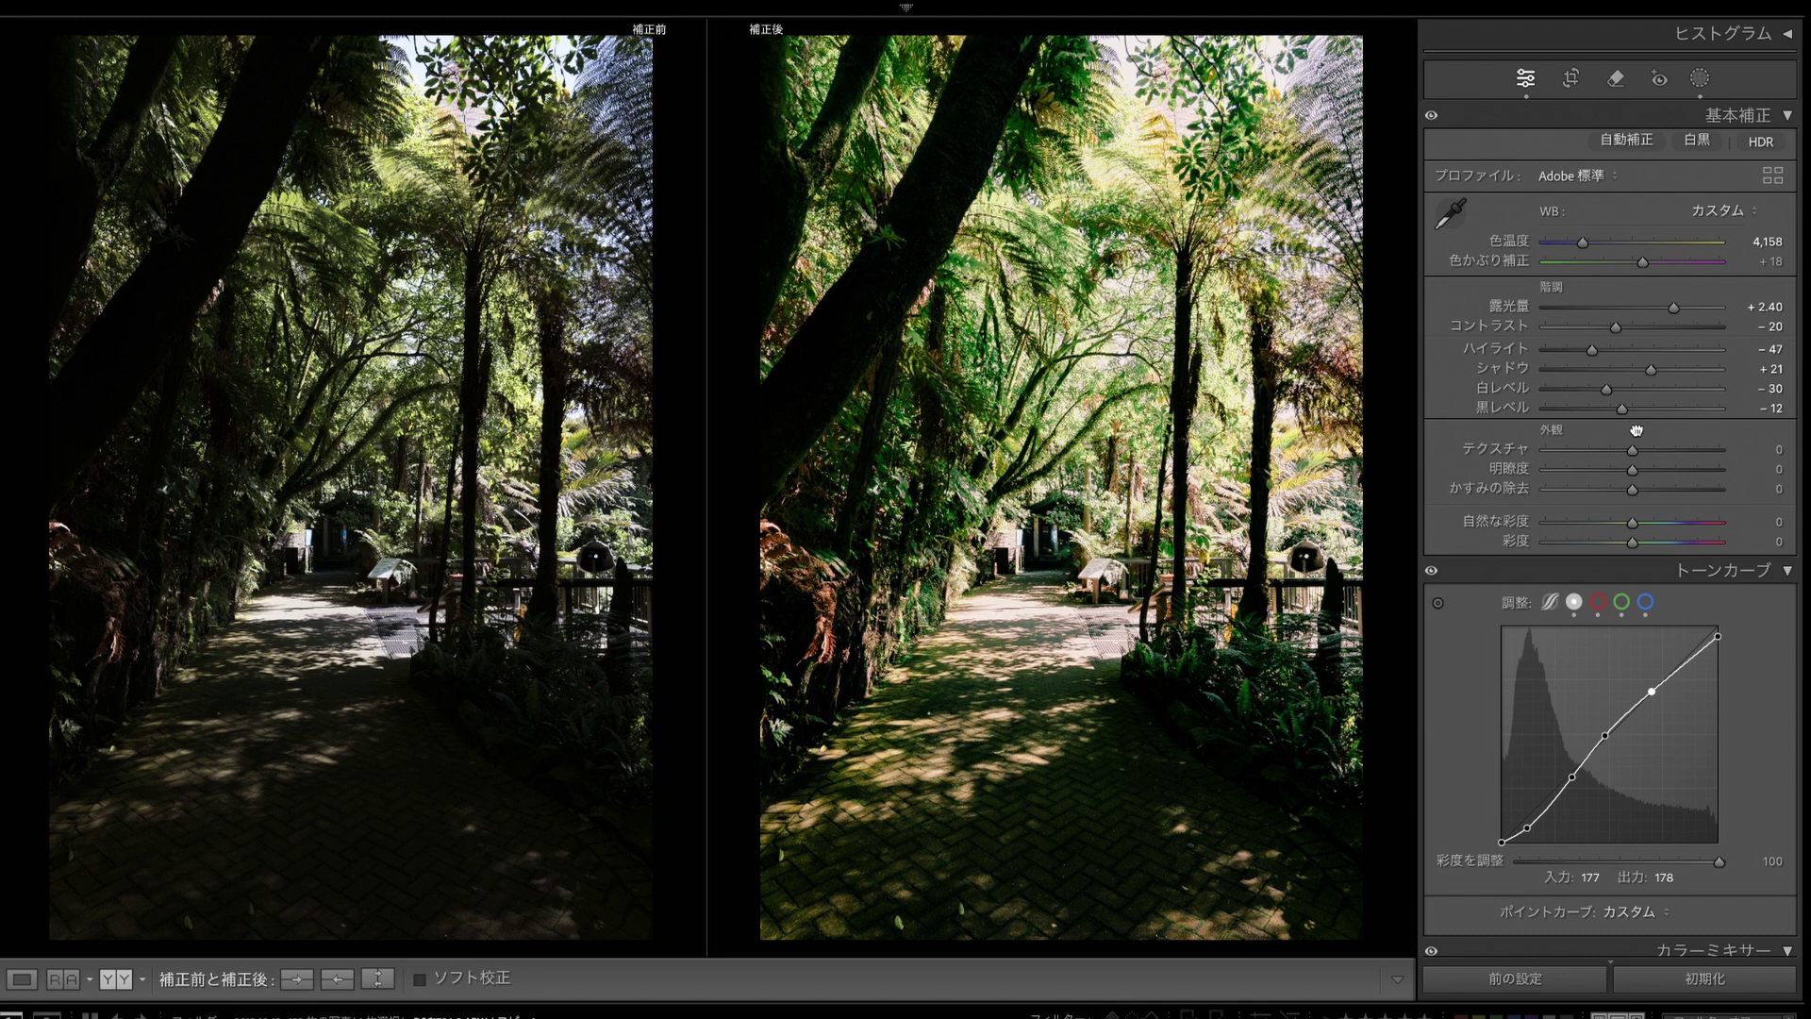
left_click_drag(1592, 350, 1626, 407)
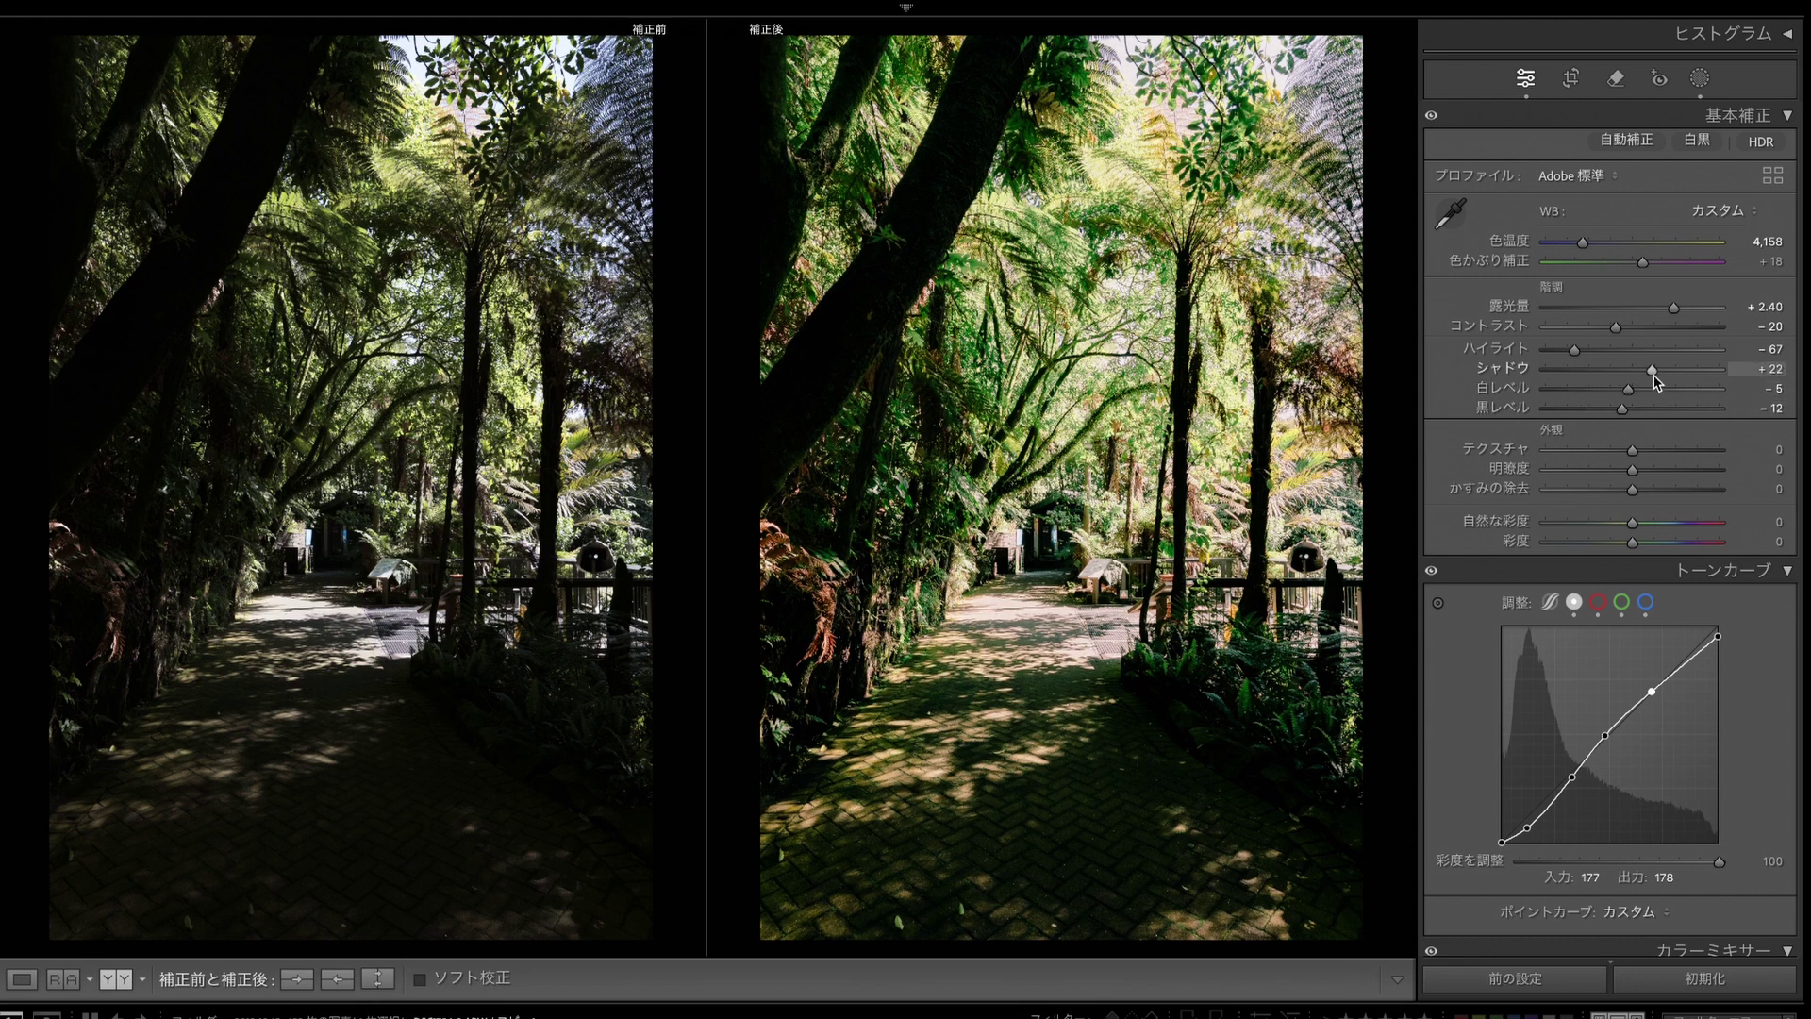
left_click_drag(1627, 416, 1649, 460)
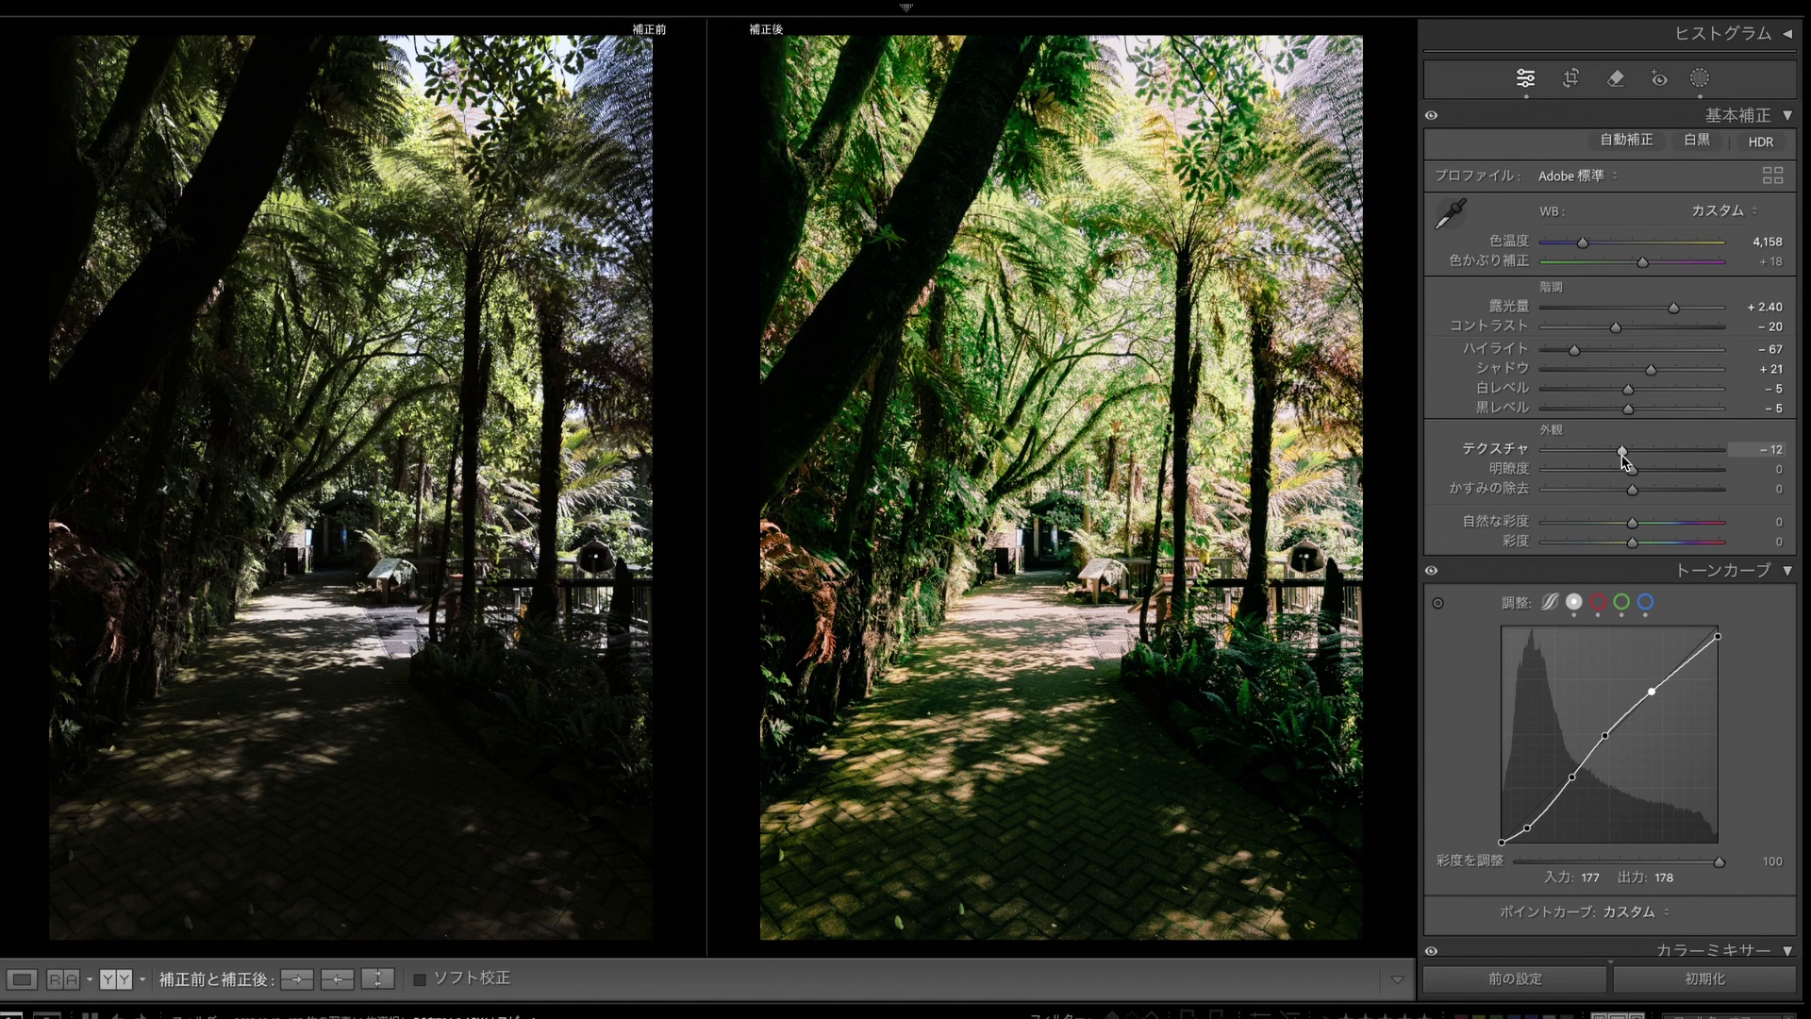
Step: Add a new radial gradient mask with a feather of 89 and position it over the photo's upper-right foliage
left_click(1701, 80)
left_click(1317, 68)
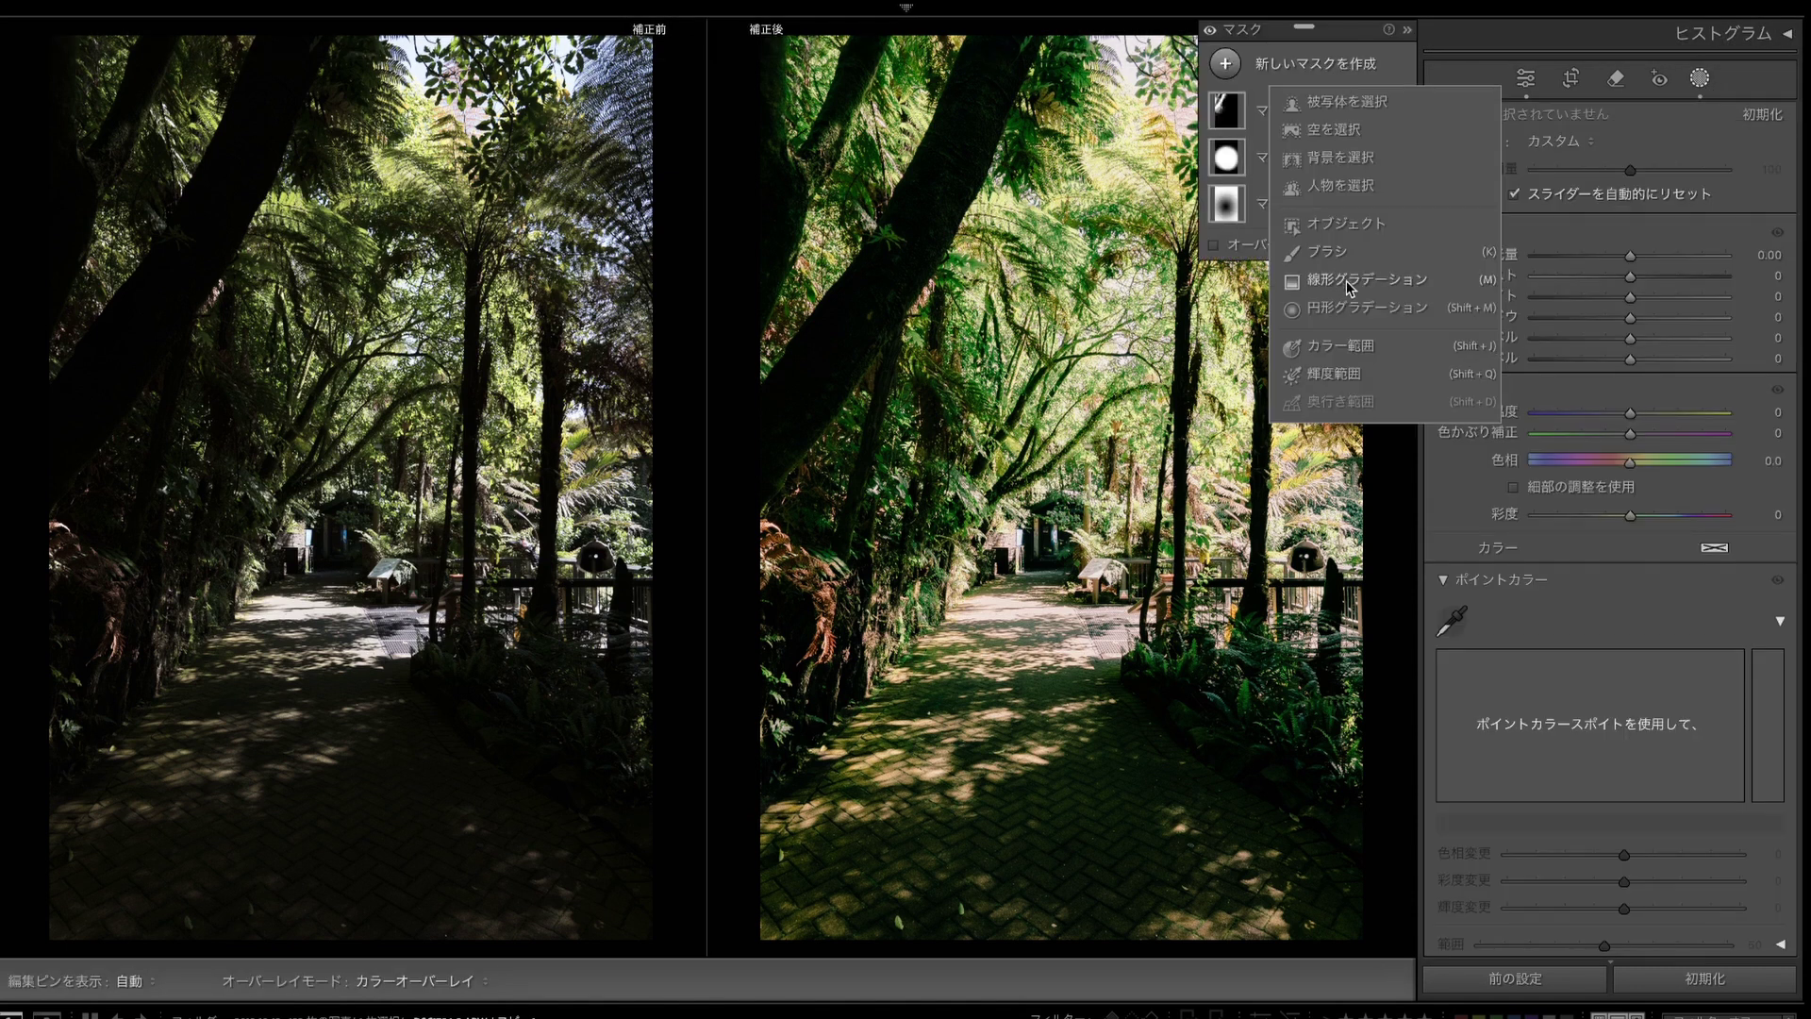
left_click(1337, 307)
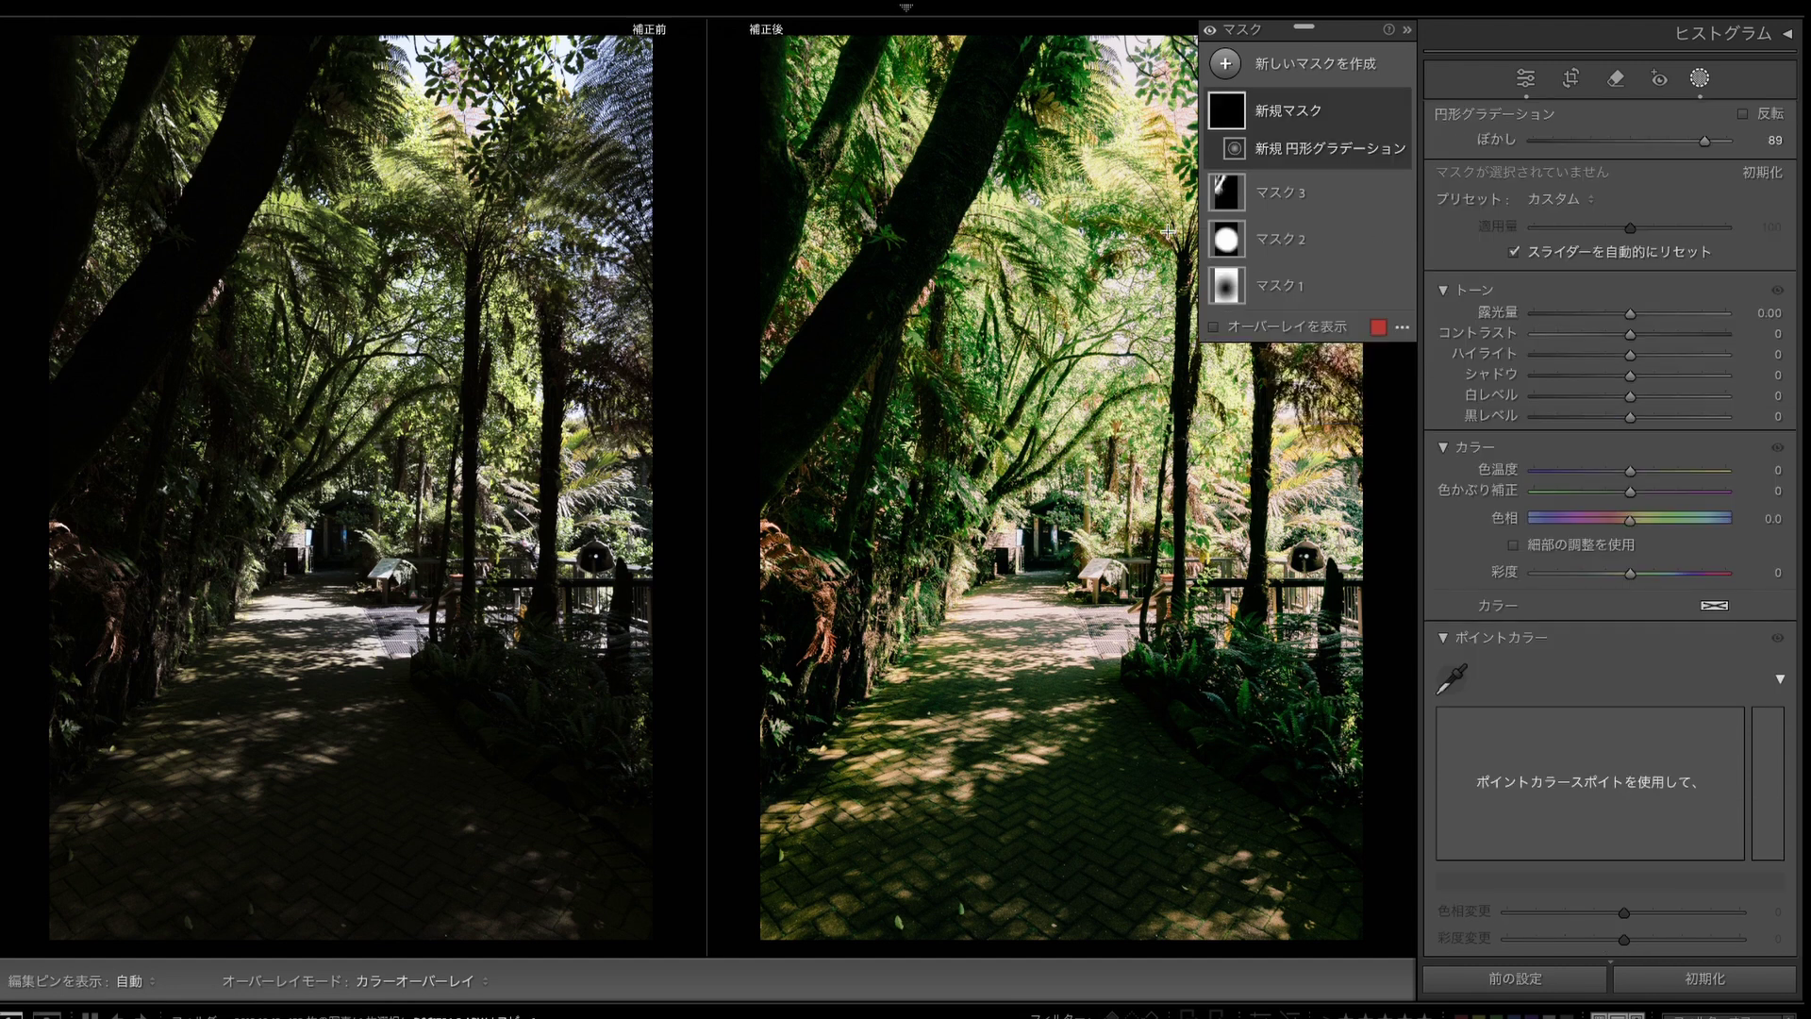
left_click_drag(1015, 111, 1022, 236)
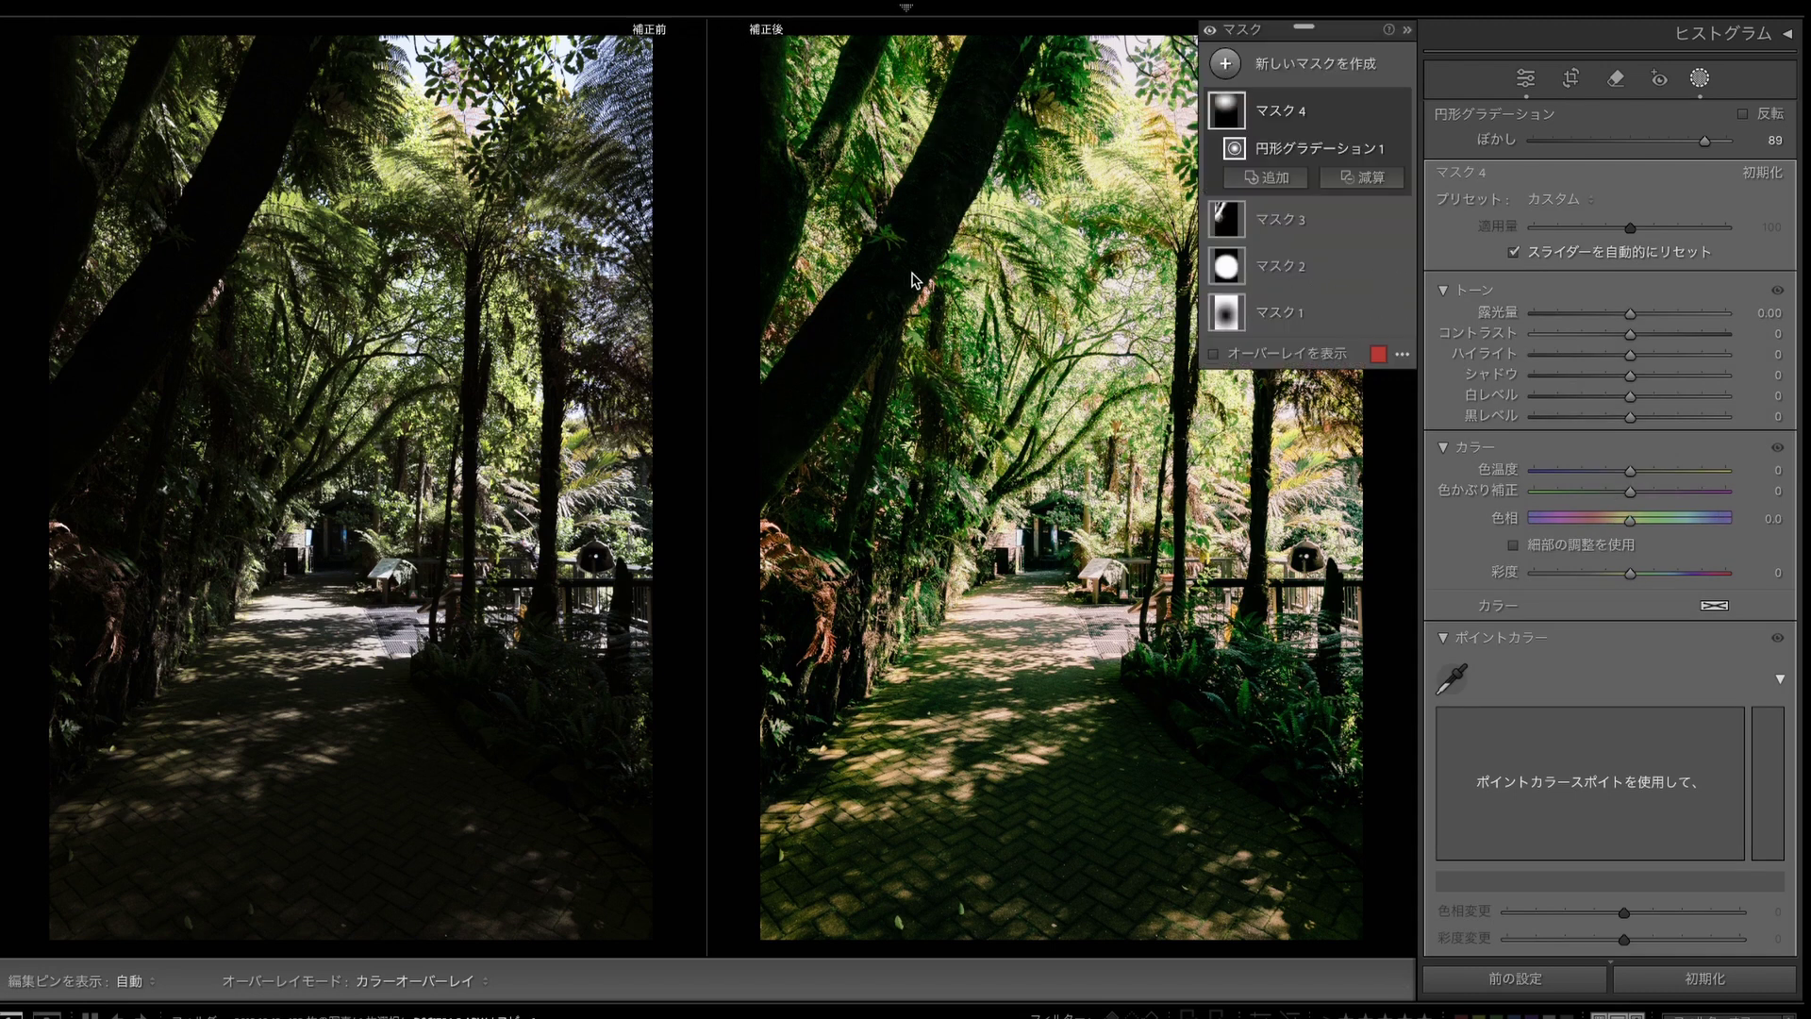
left_click_drag(1021, 236, 922, 279)
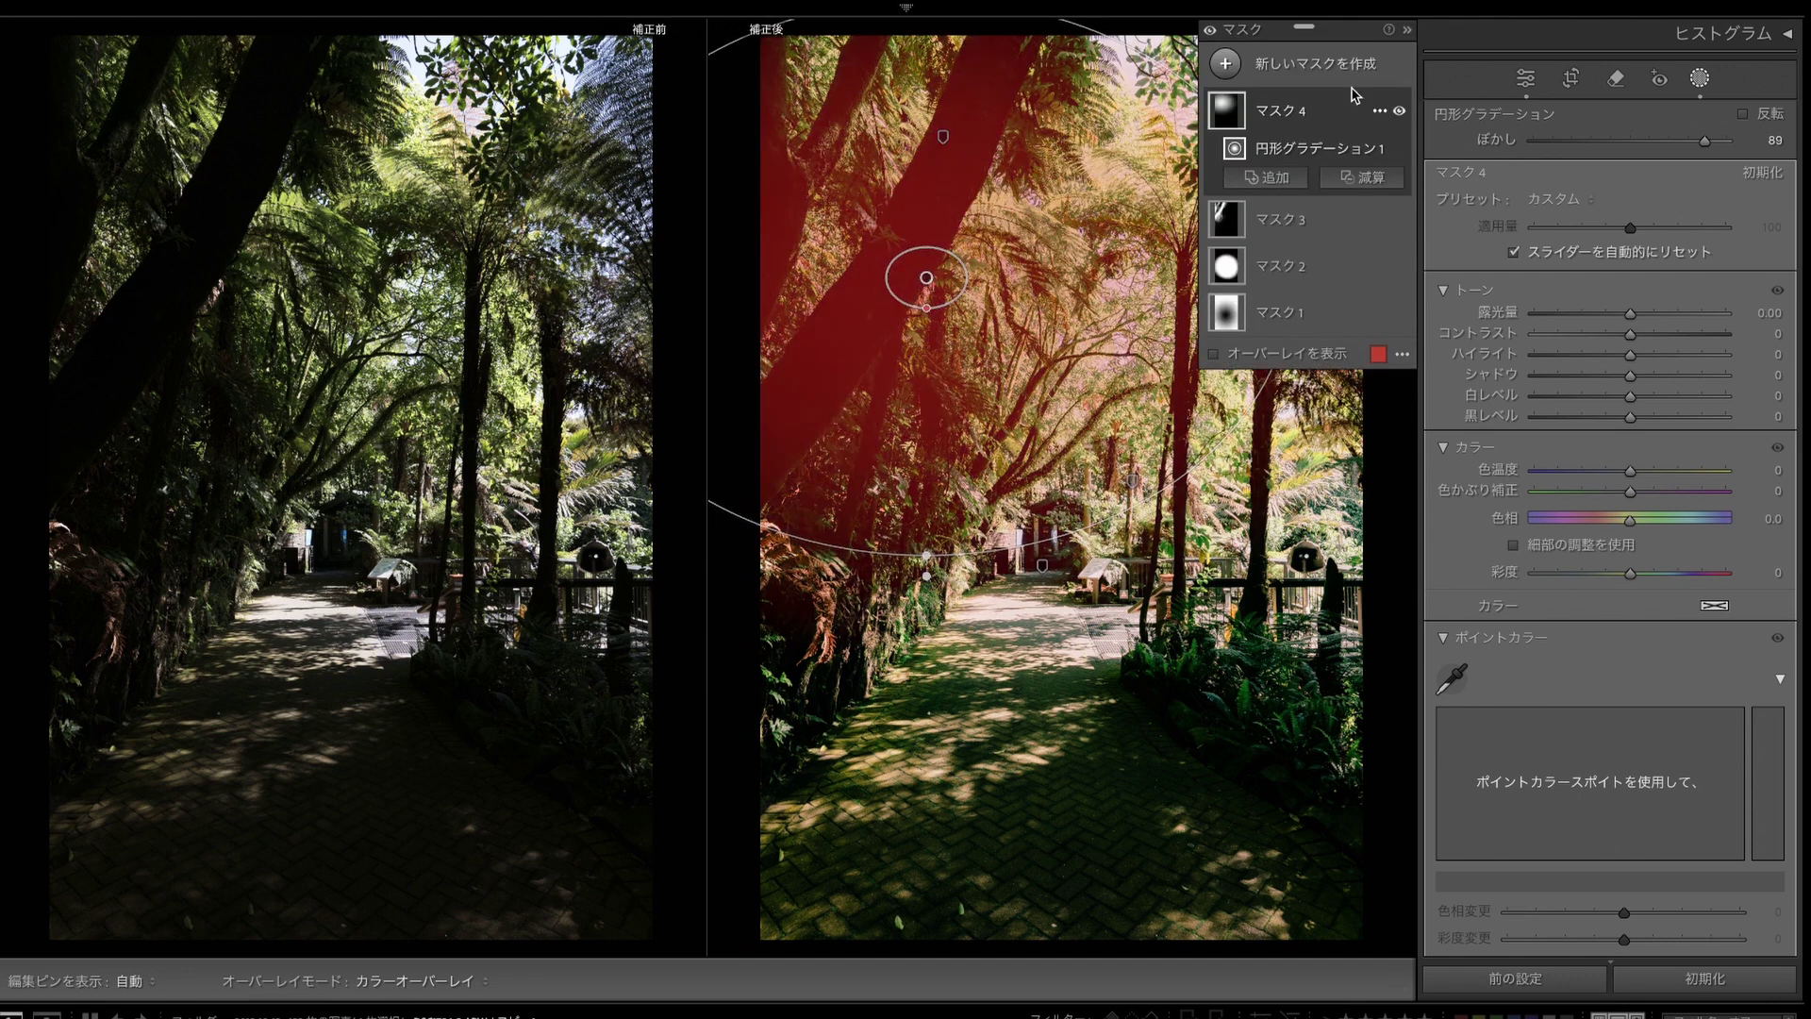
left_click(1407, 32)
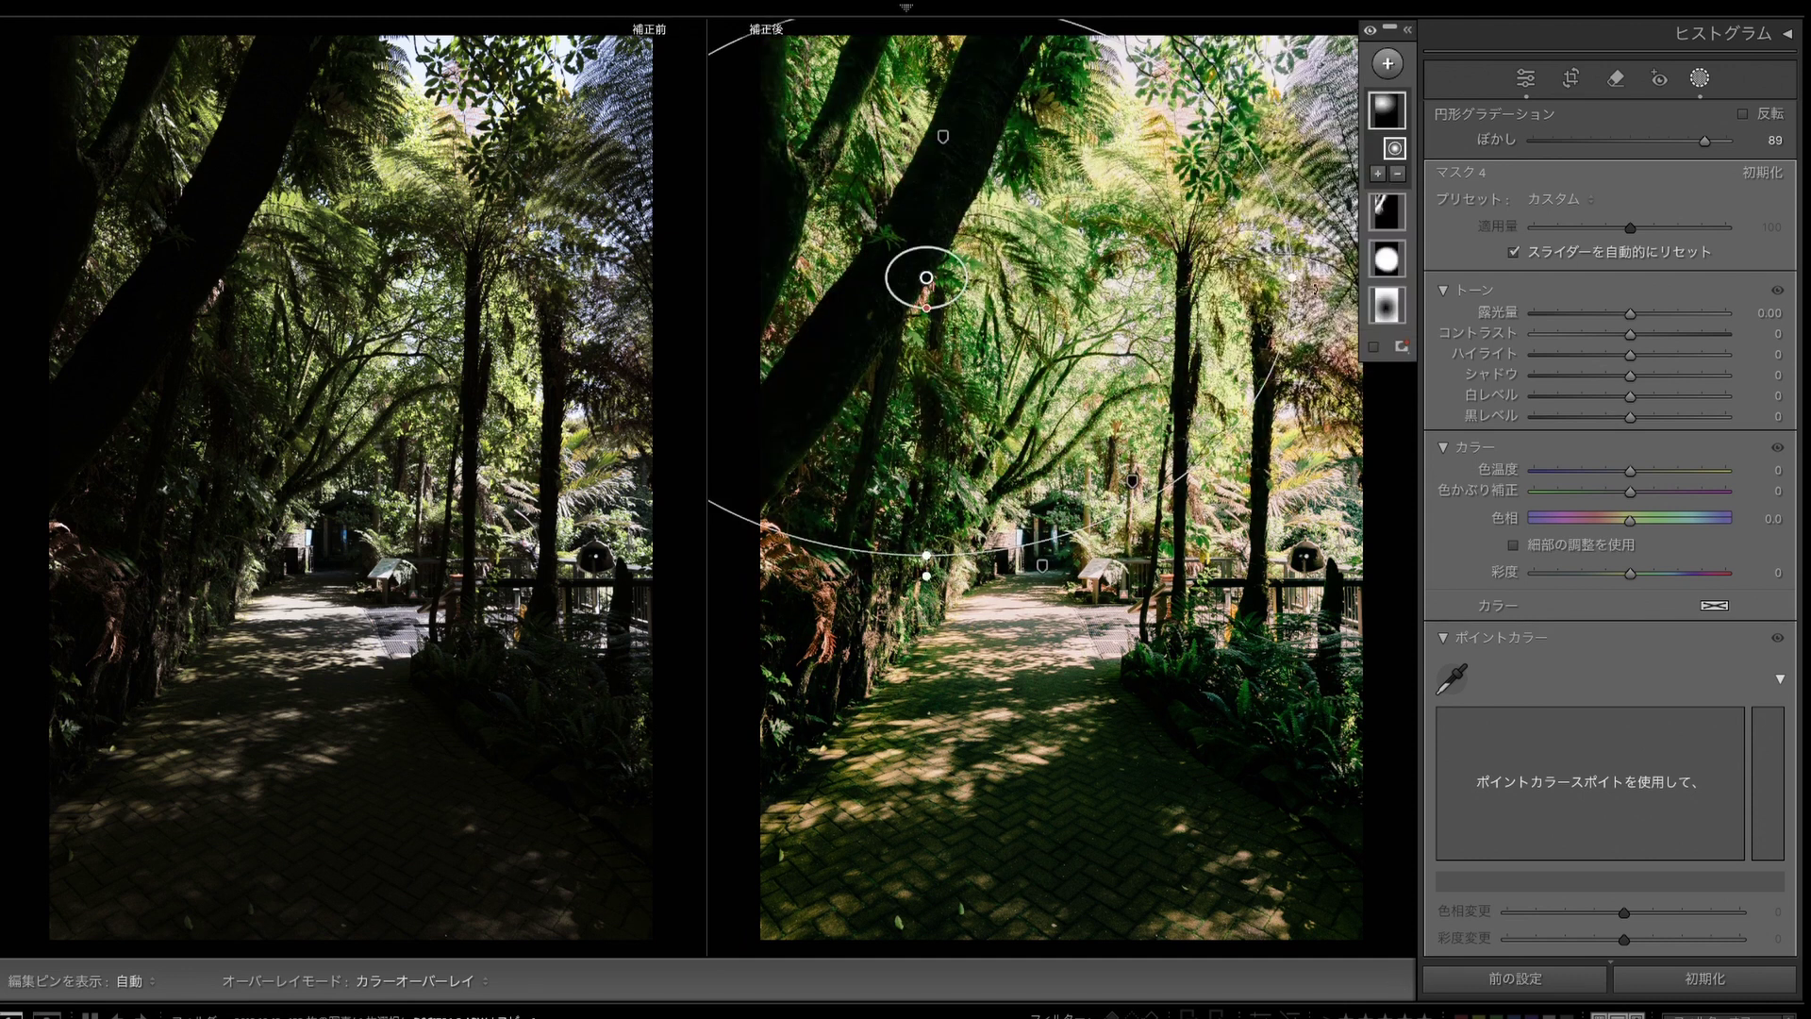
left_click_drag(928, 278, 1264, 128)
Step: Try inverting the upper-right radial gradient mask and switch the inversion back off
right_click(1264, 129)
left_click(1304, 162)
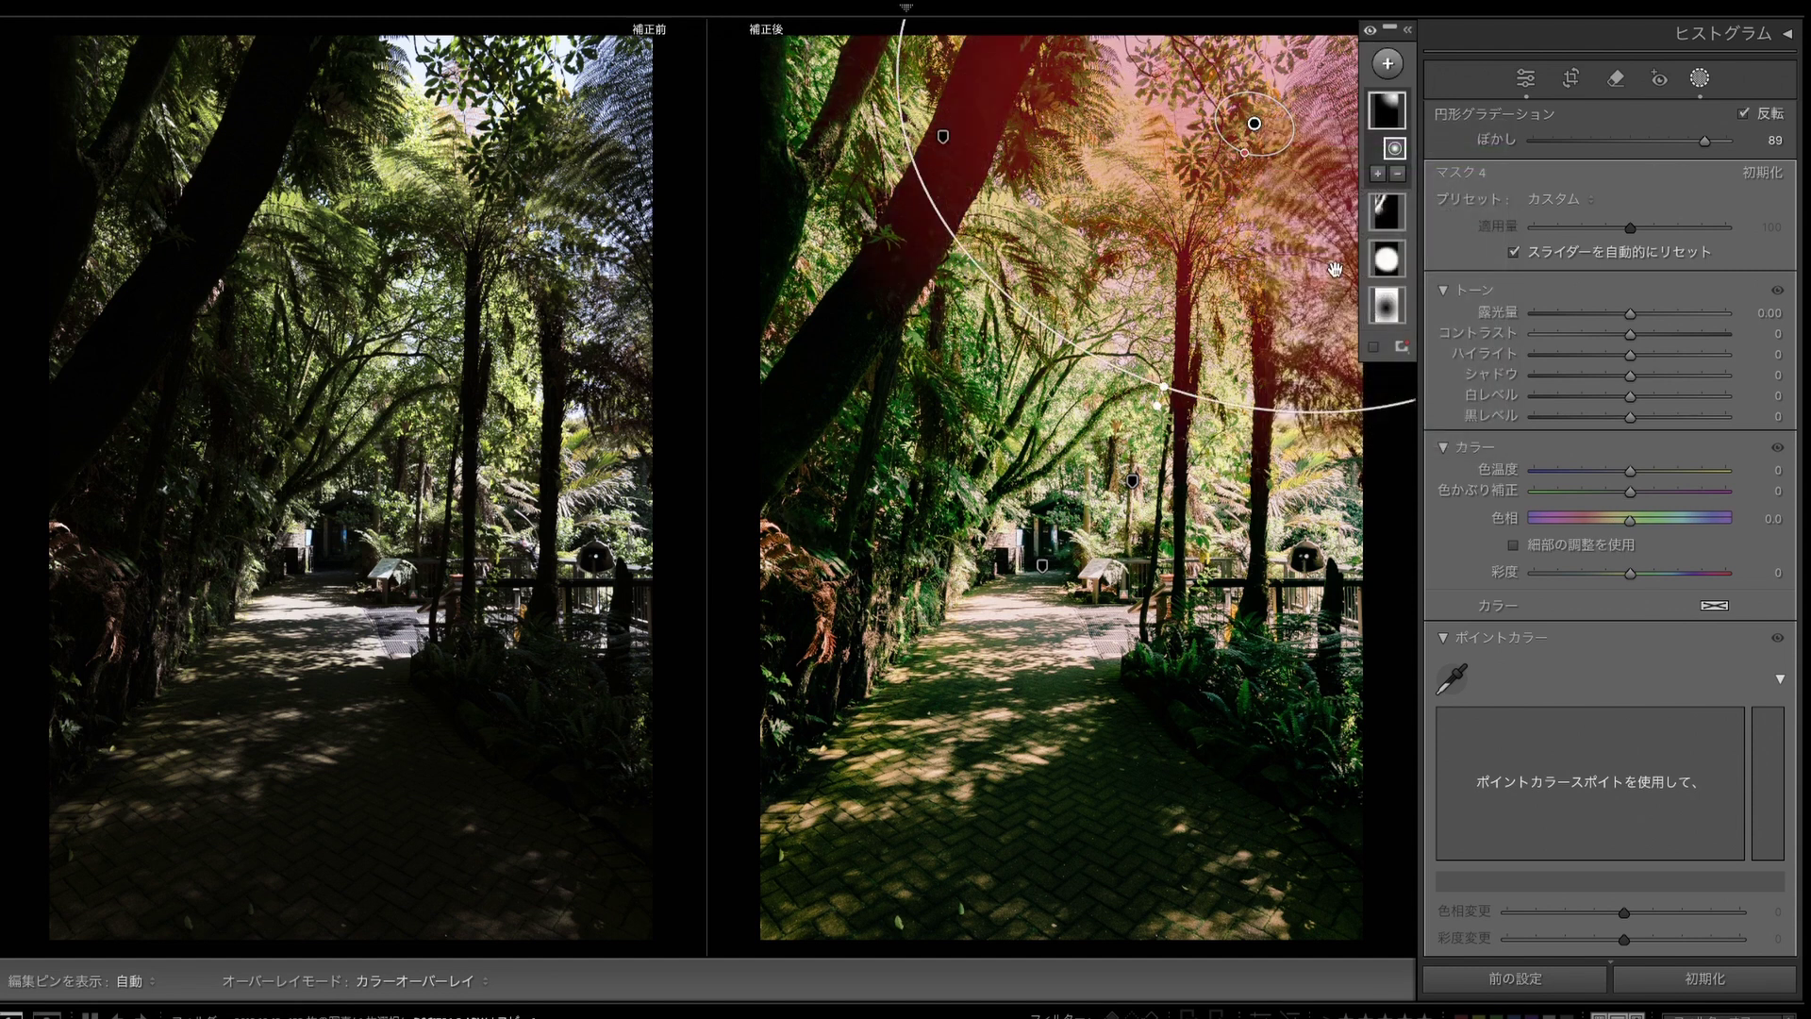
right_click(1255, 126)
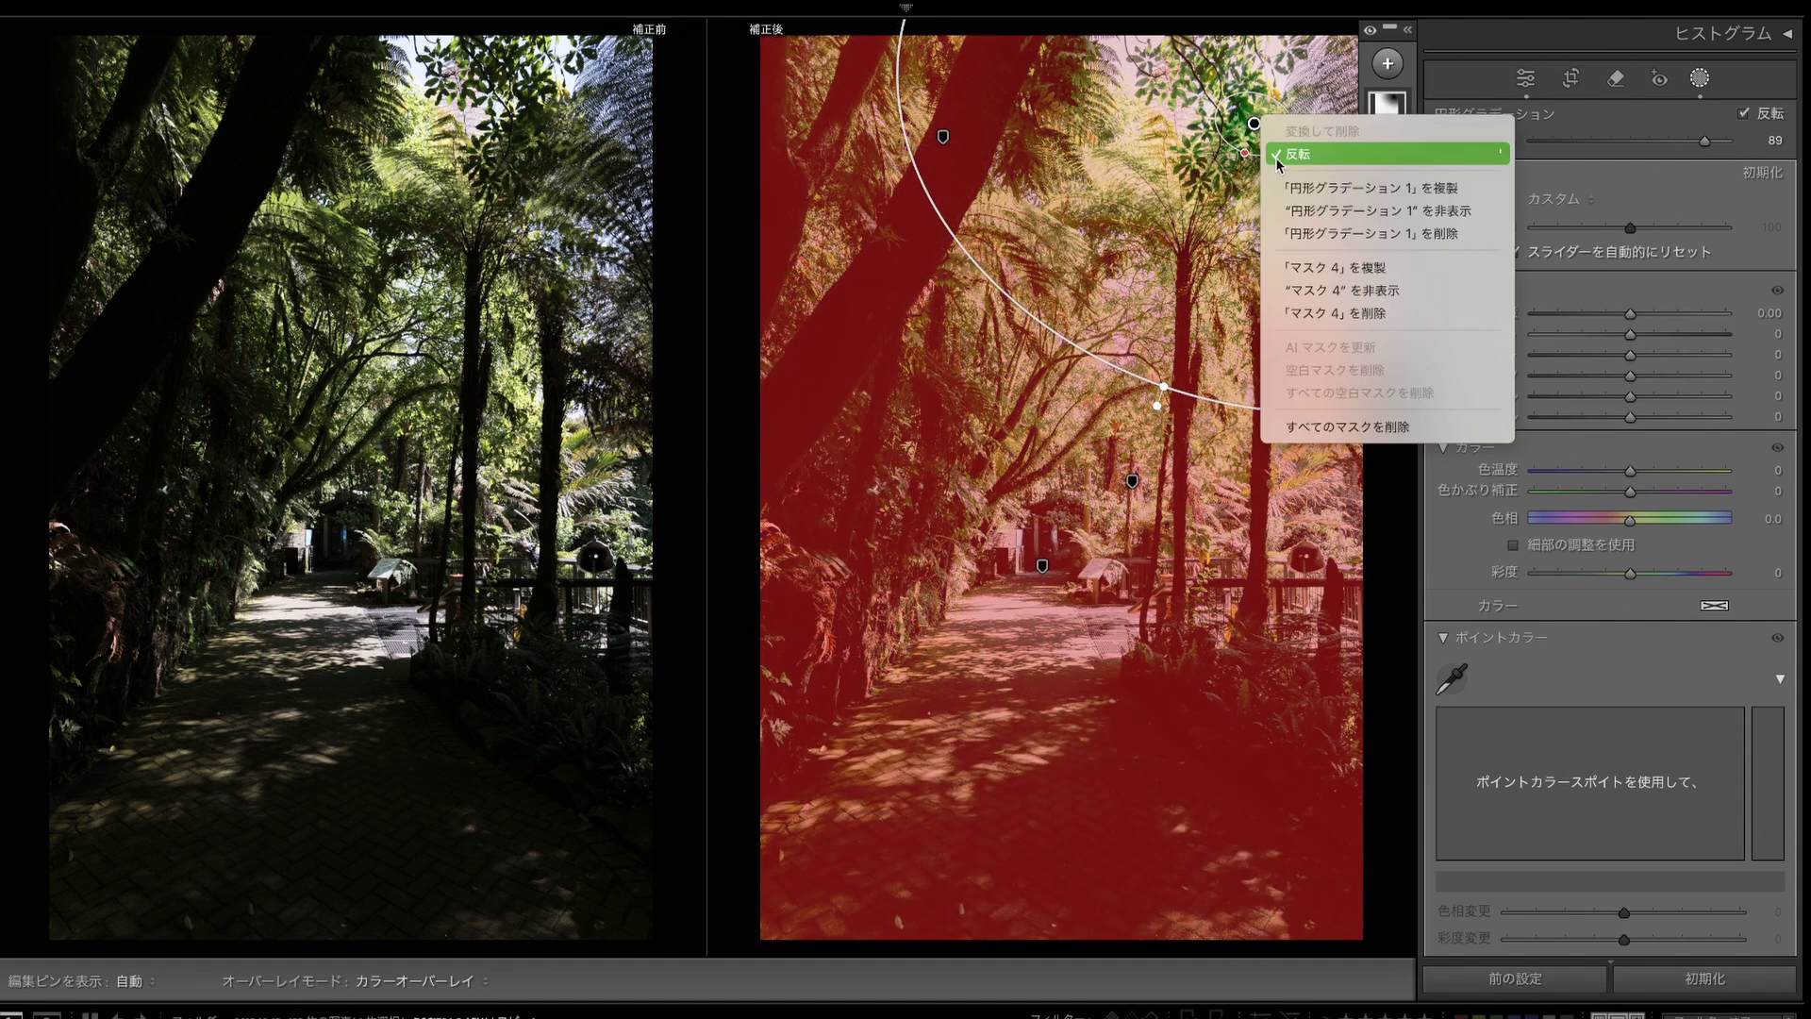
left_click(1278, 163)
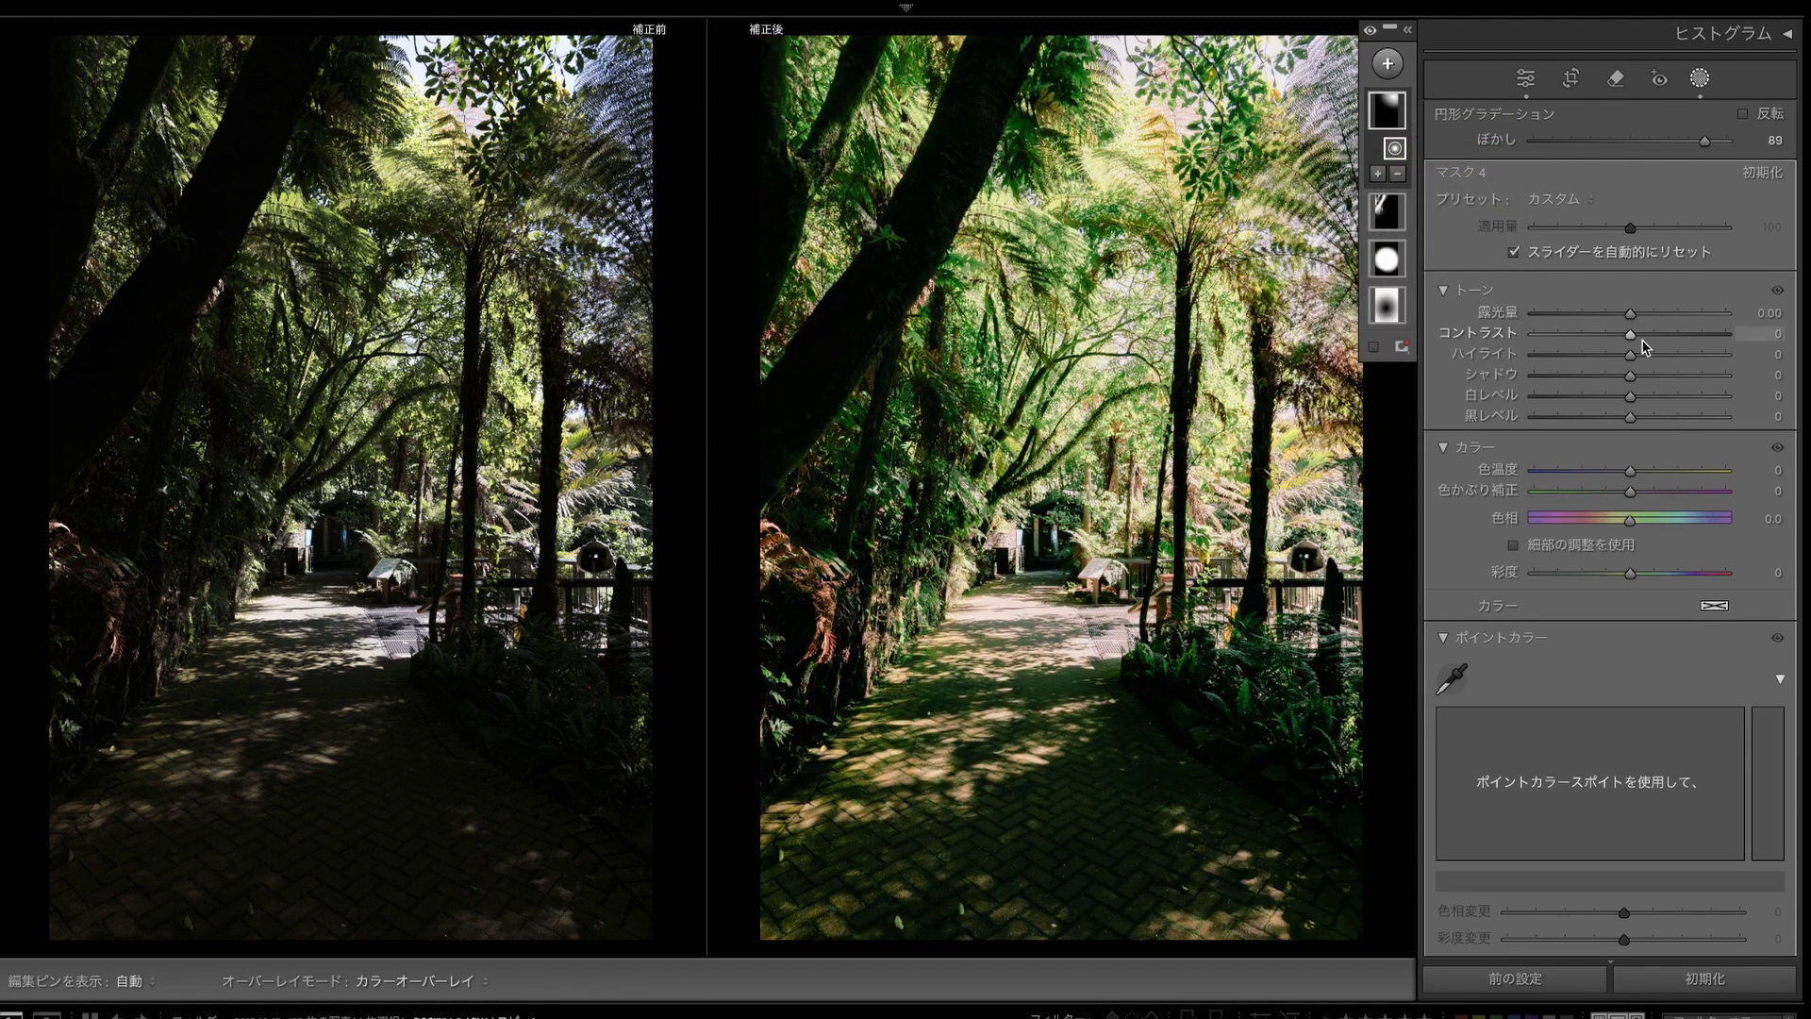
Step: Set the upper-right radial gradient mask's highlights to 59 and reduce its clarity slightly
left_click_drag(1668, 355, 1686, 355)
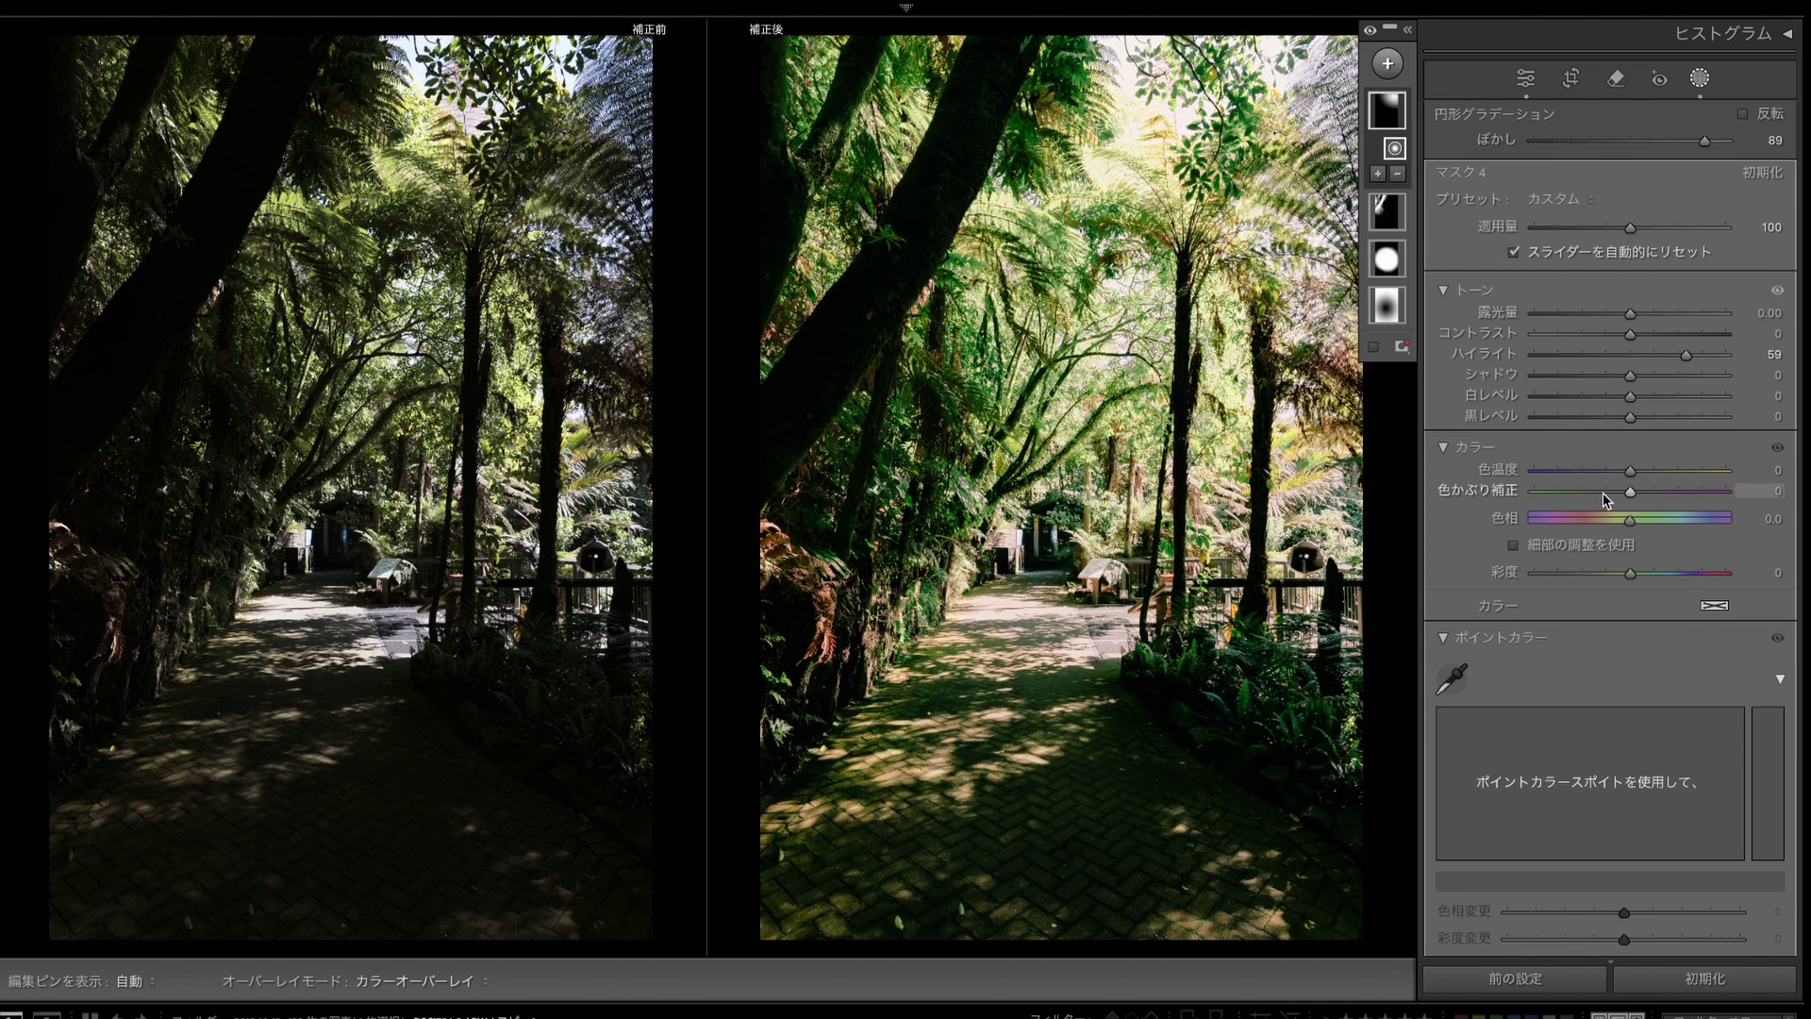
scroll(1587, 585, "down", 3)
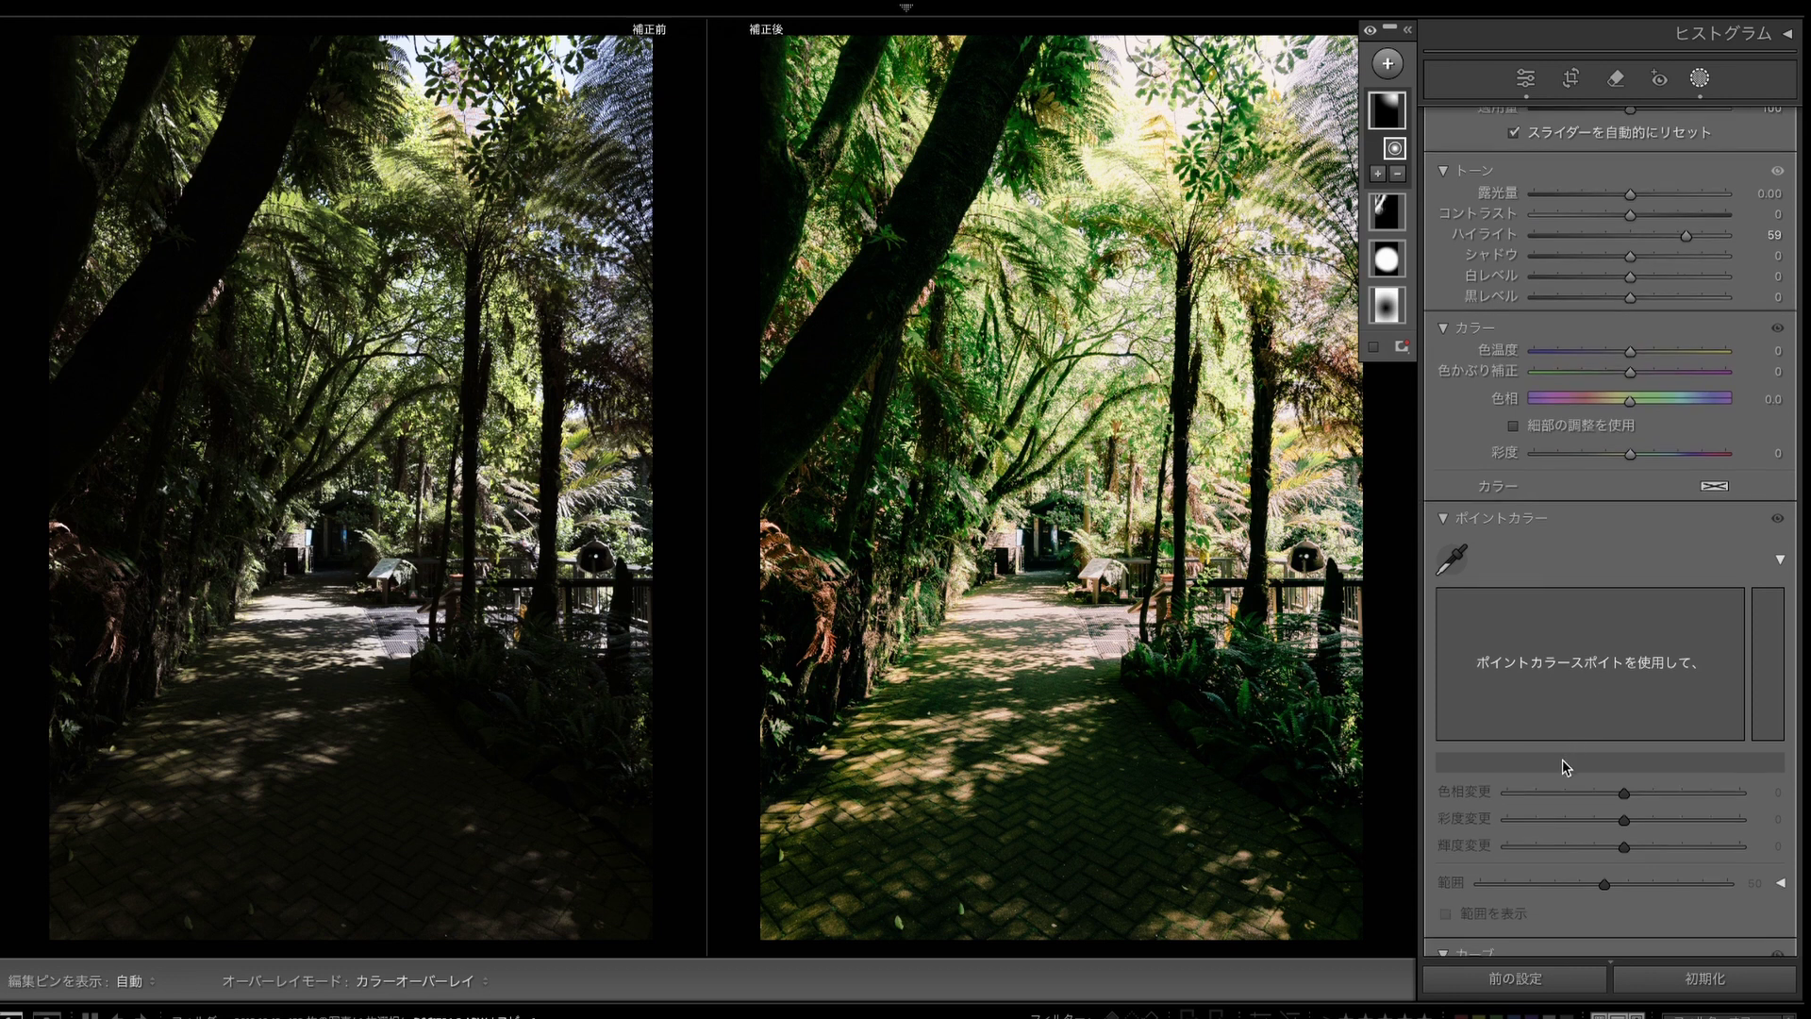
scroll(1591, 842, "down", 8)
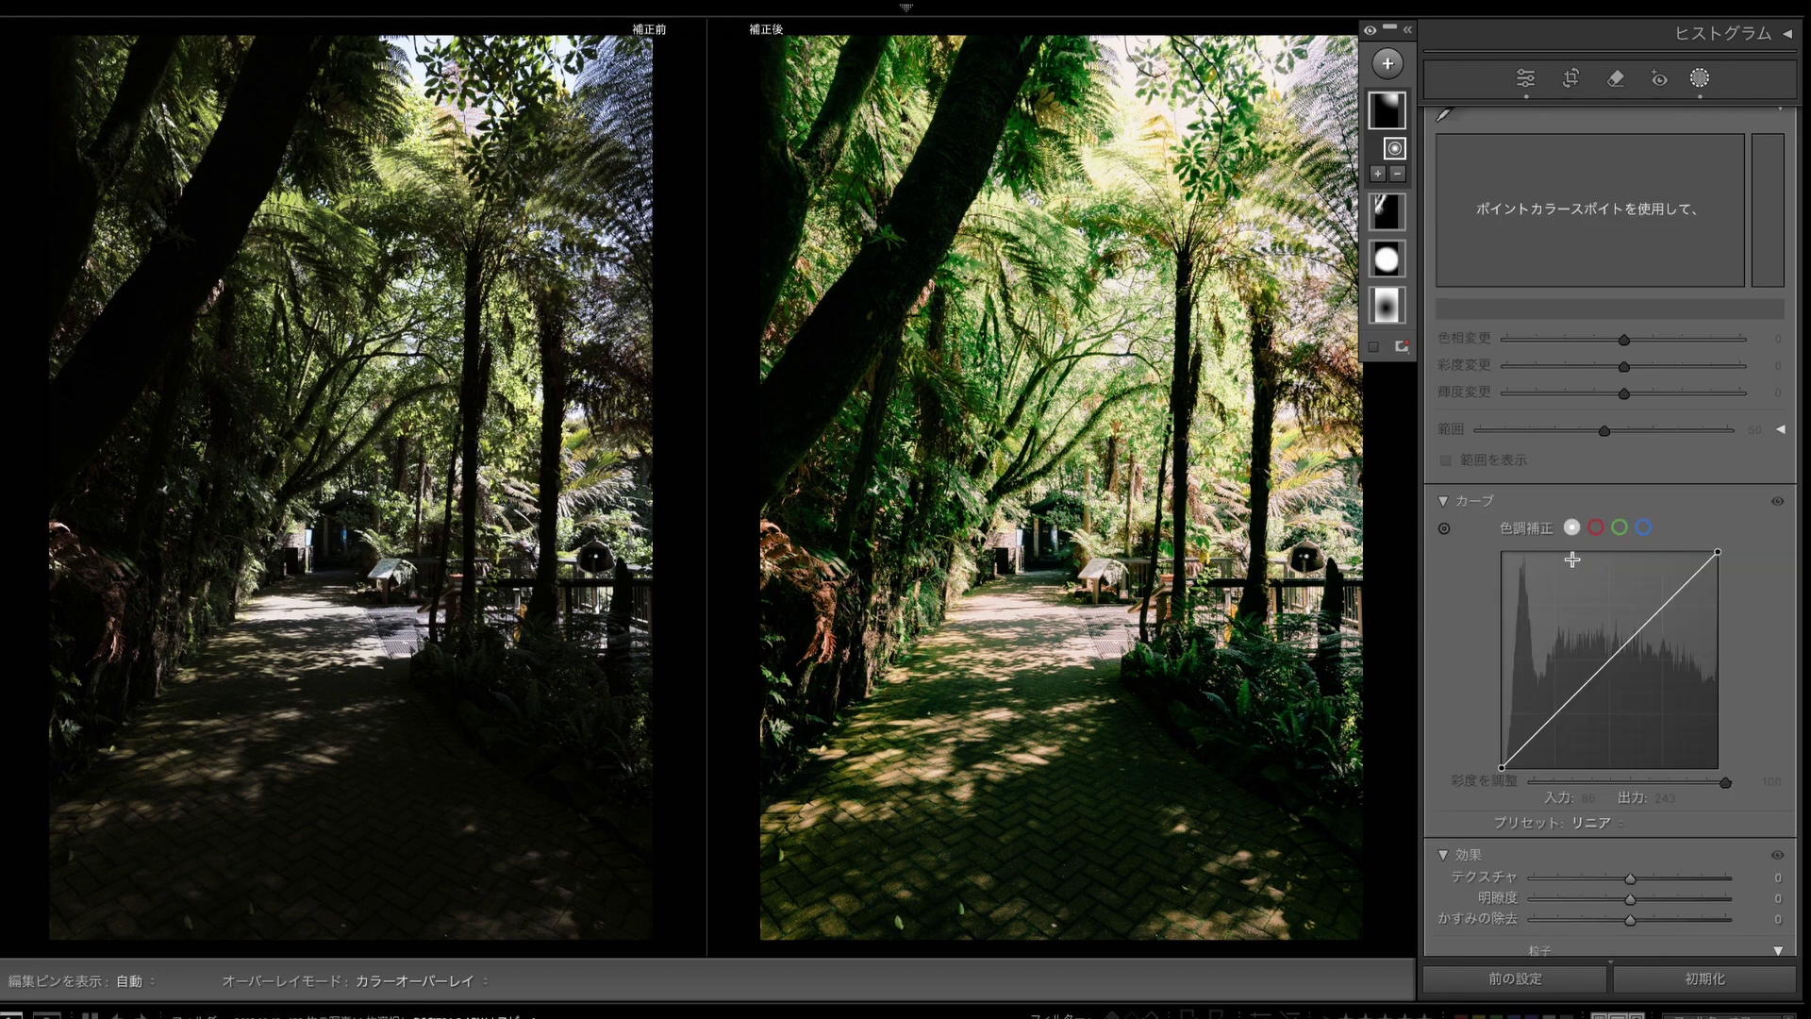
left_click_drag(1630, 899, 1609, 899)
scroll(1609, 849, "up", 10)
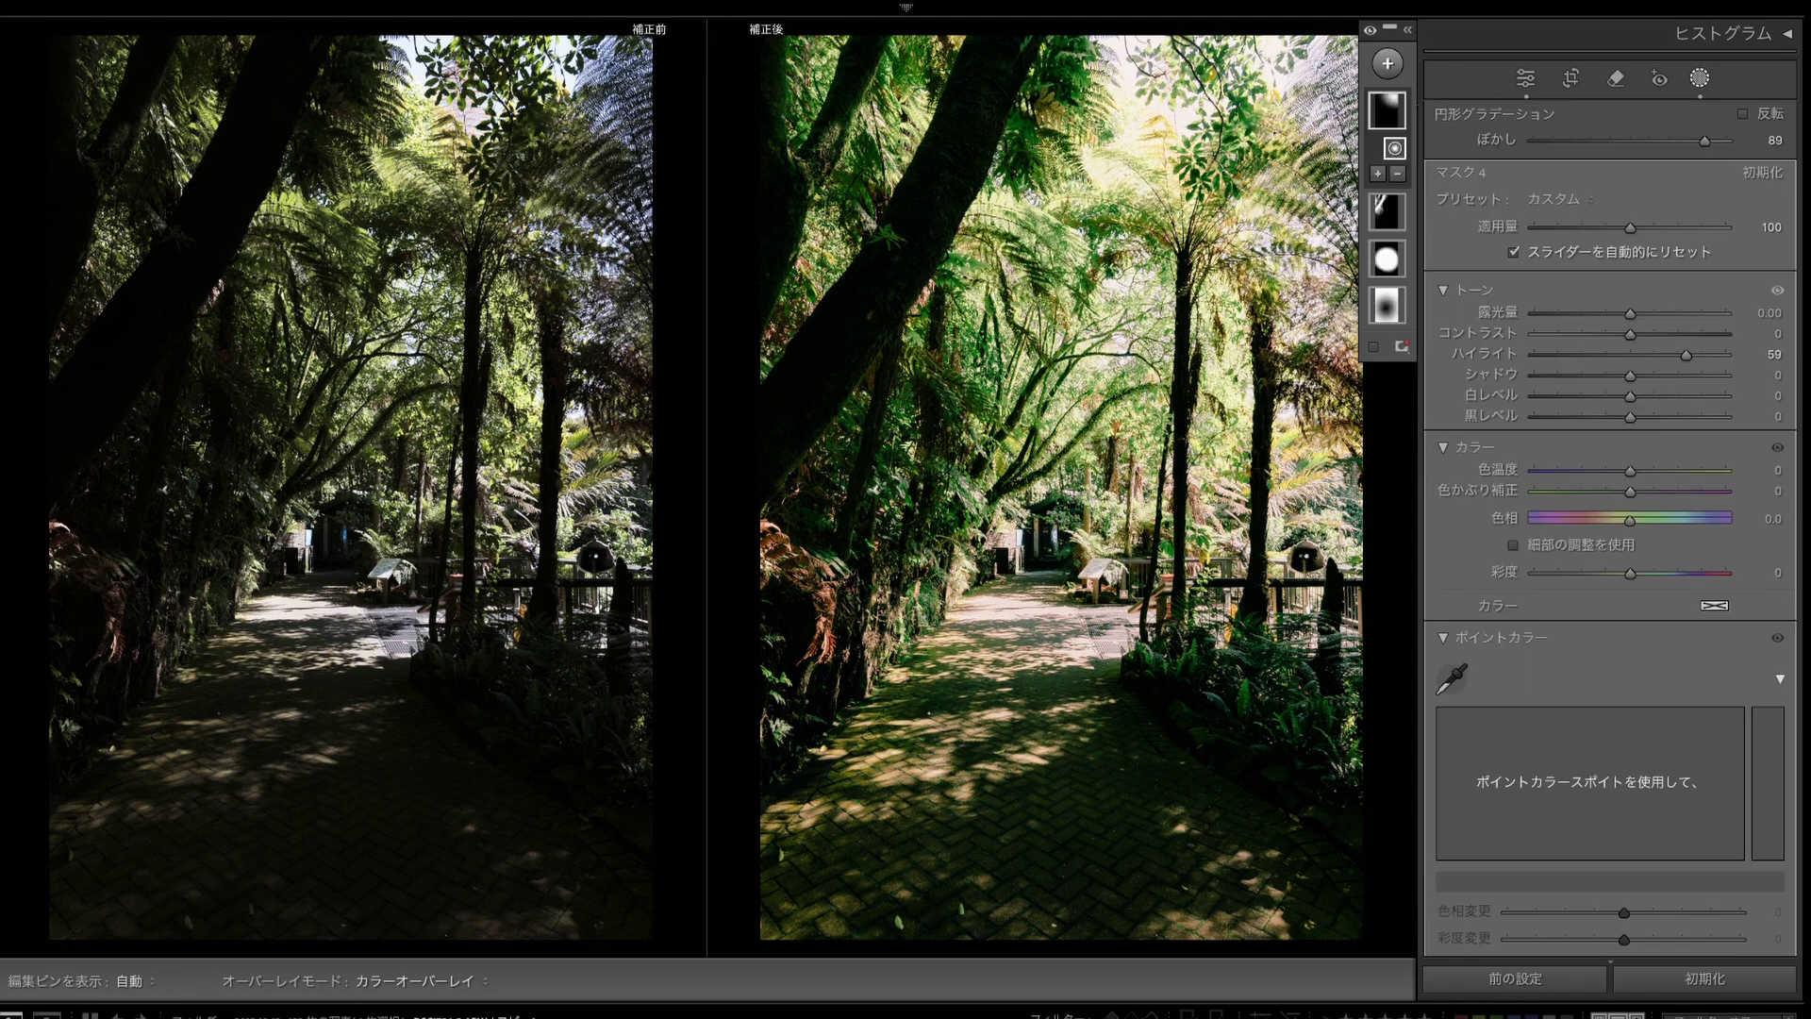
Step: Set the radial gradient's feather to 65 and refine its size and position over the bright upper-right foliage
left_click_drag(1242, 153, 1241, 158)
left_click_drag(1241, 158, 1223, 216)
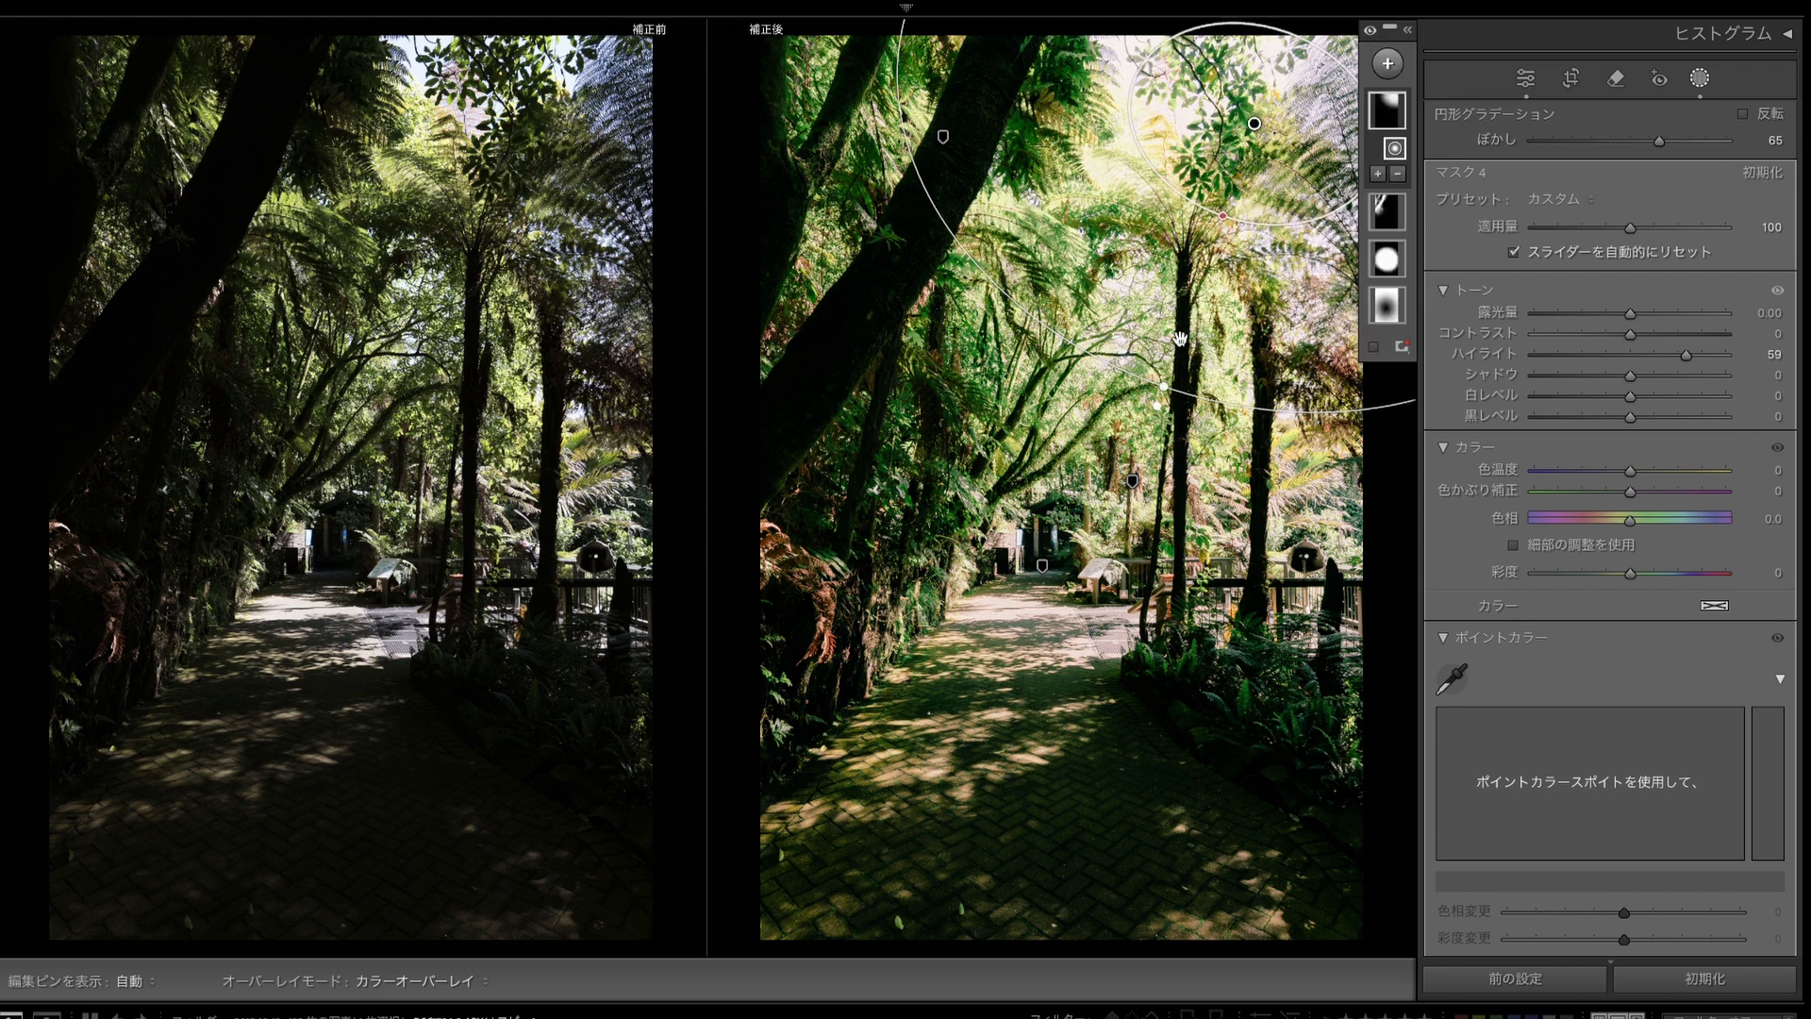
left_click(1133, 482)
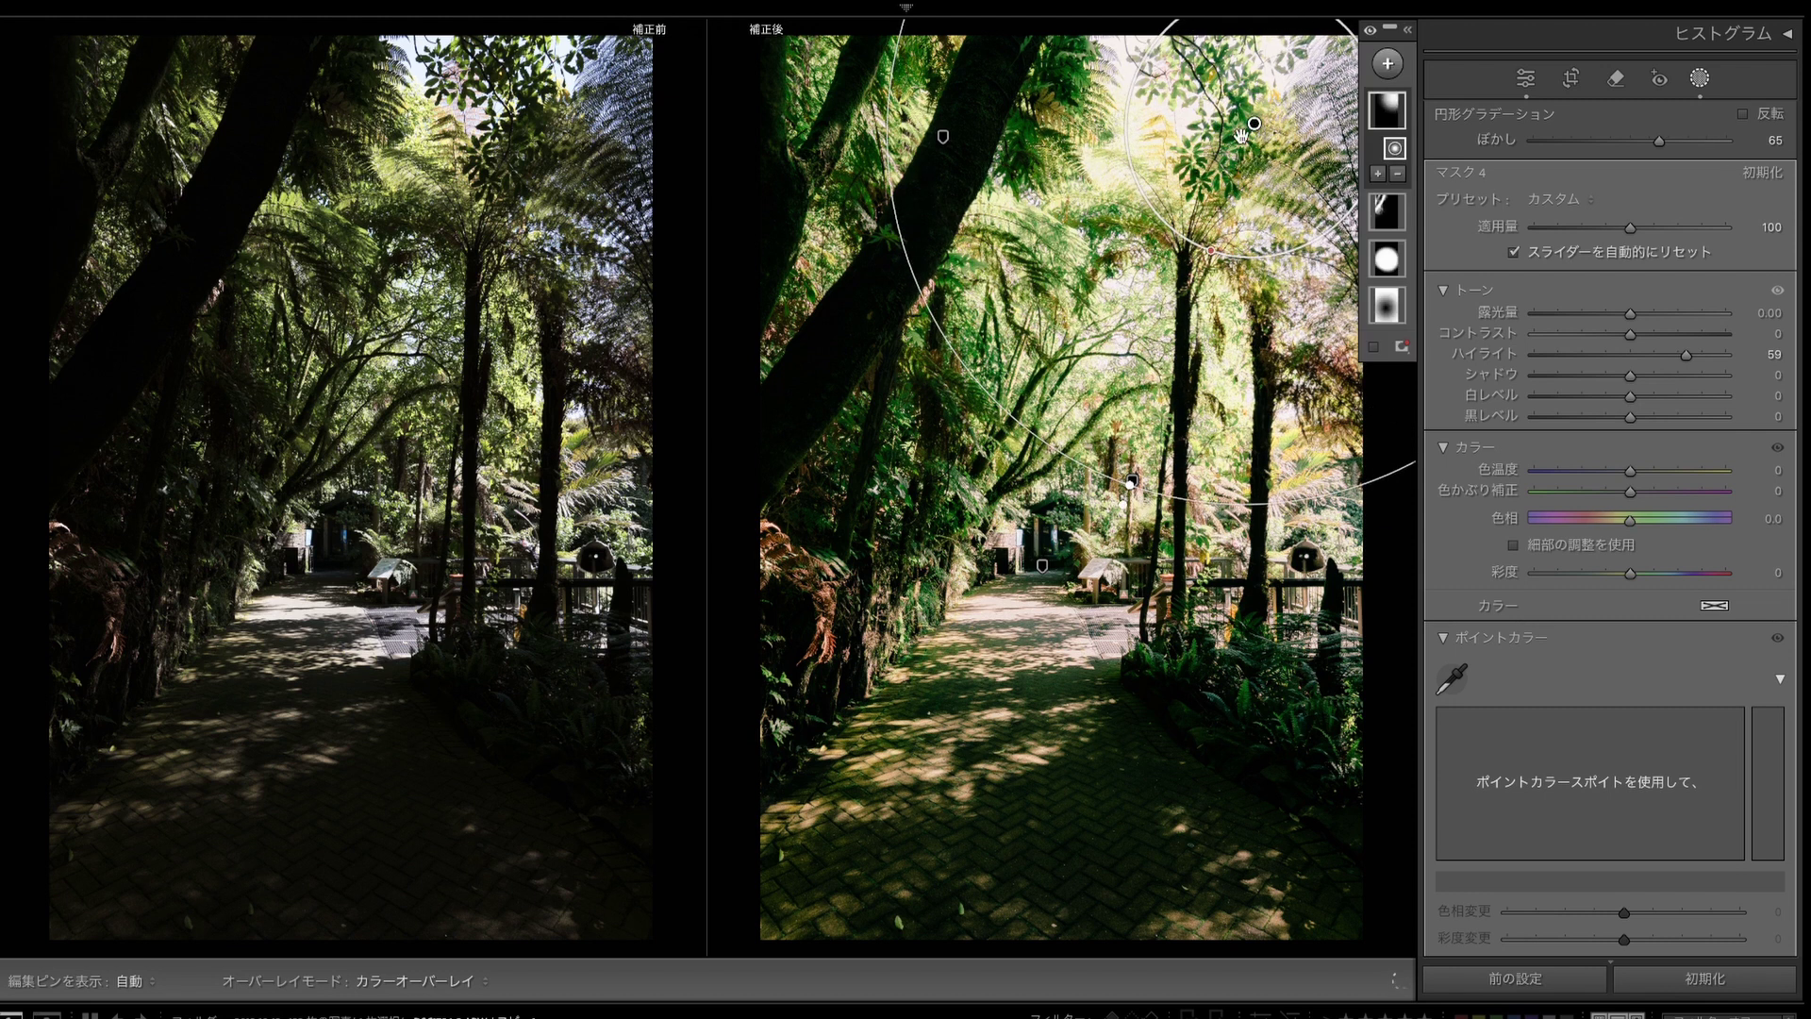
left_click_drag(903, 118, 894, 146)
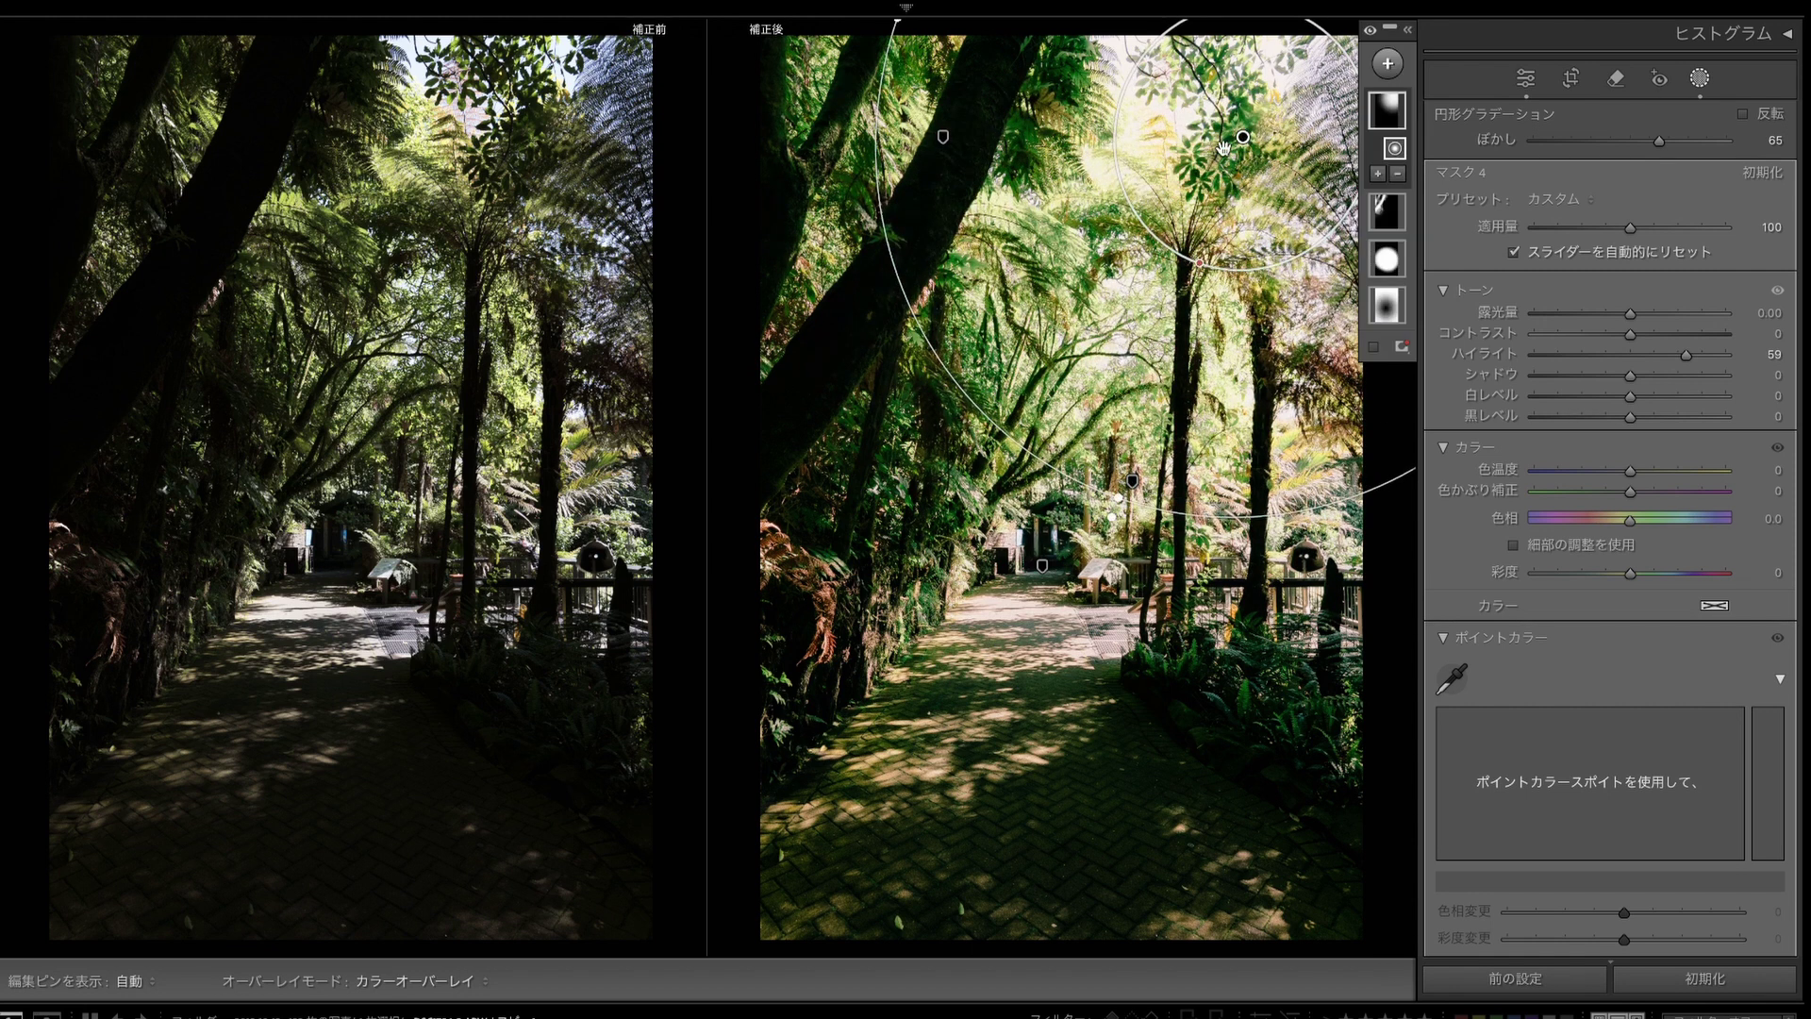
left_click_drag(1244, 137, 1229, 221)
left_click_drag(884, 102, 854, 105)
left_click_drag(1229, 221, 1239, 177)
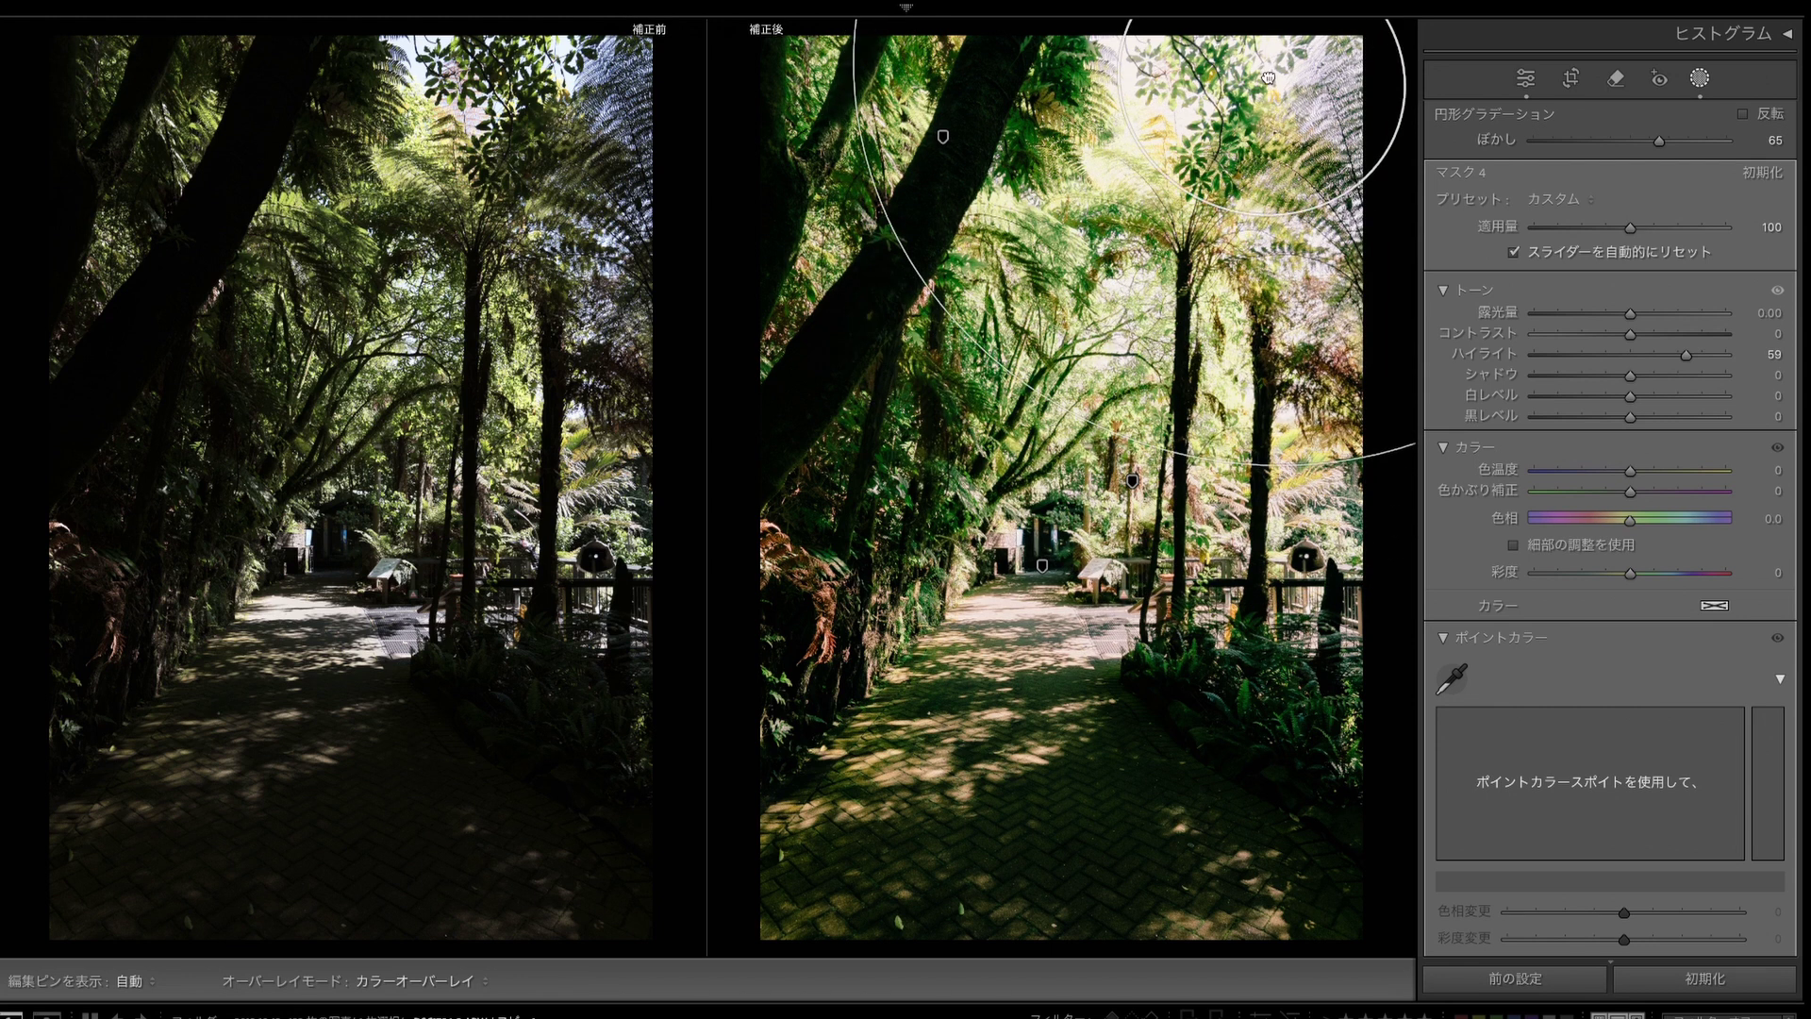
Step: Set the upper-right radial mask's color temperature to 6 and exposure to 0.76
left_click_drag(1657, 472, 1634, 482)
mouse_move(1630, 314)
left_mouse_down()
mouse_move(1670, 314)
mouse_move(1646, 319)
left_mouse_up()
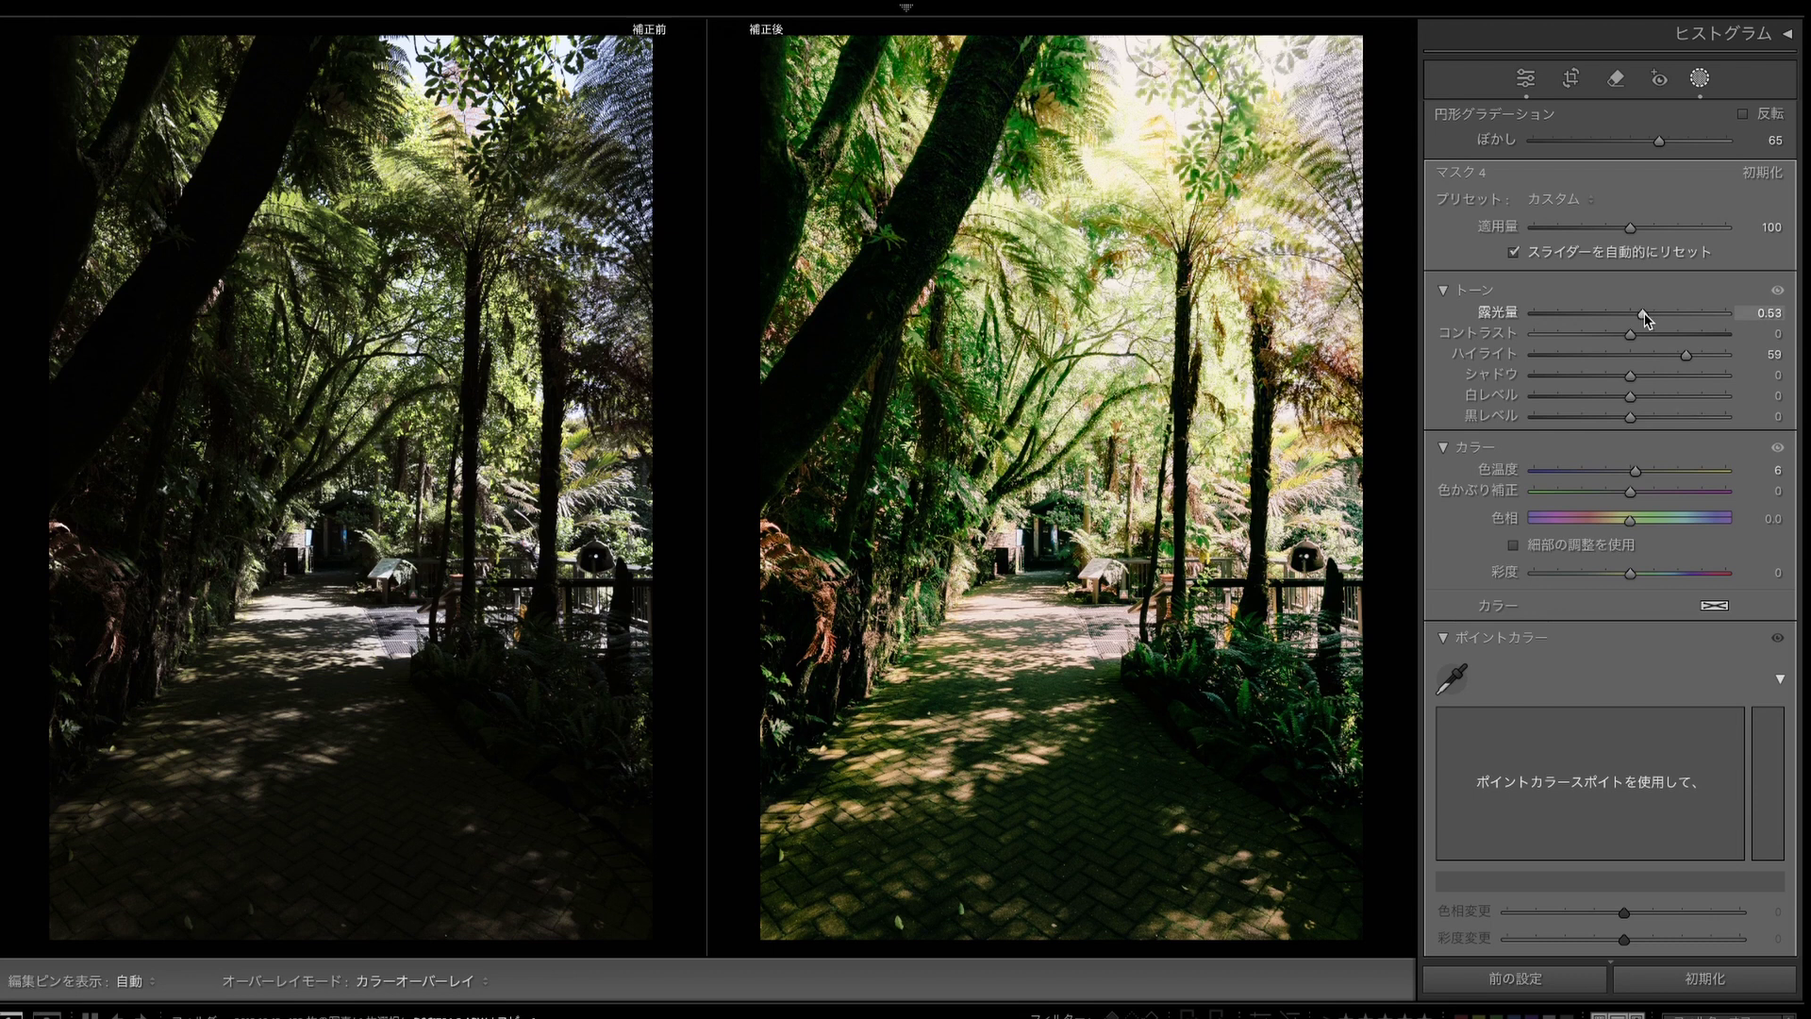
left_click_drag(1653, 322, 1652, 321)
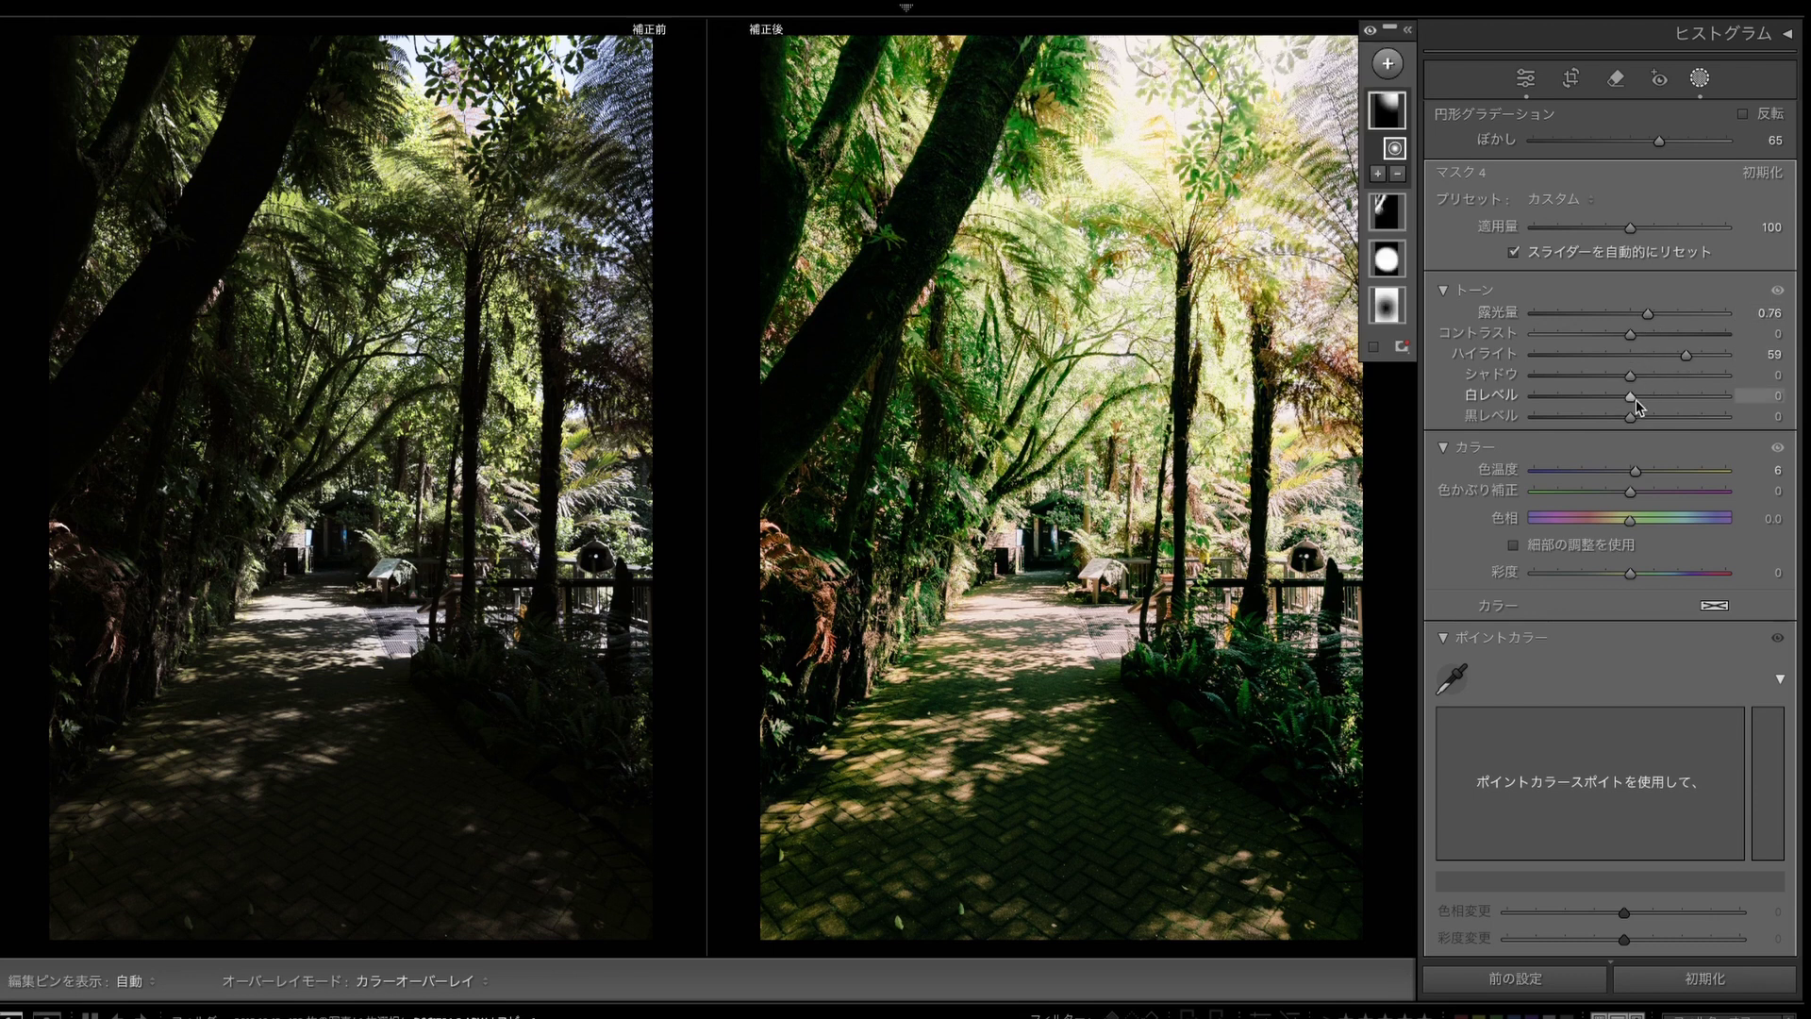
Step: Raise the upper-right radial mask's highlights to 85 and warm its color temperature to 15
left_click_drag(1671, 357, 1709, 375)
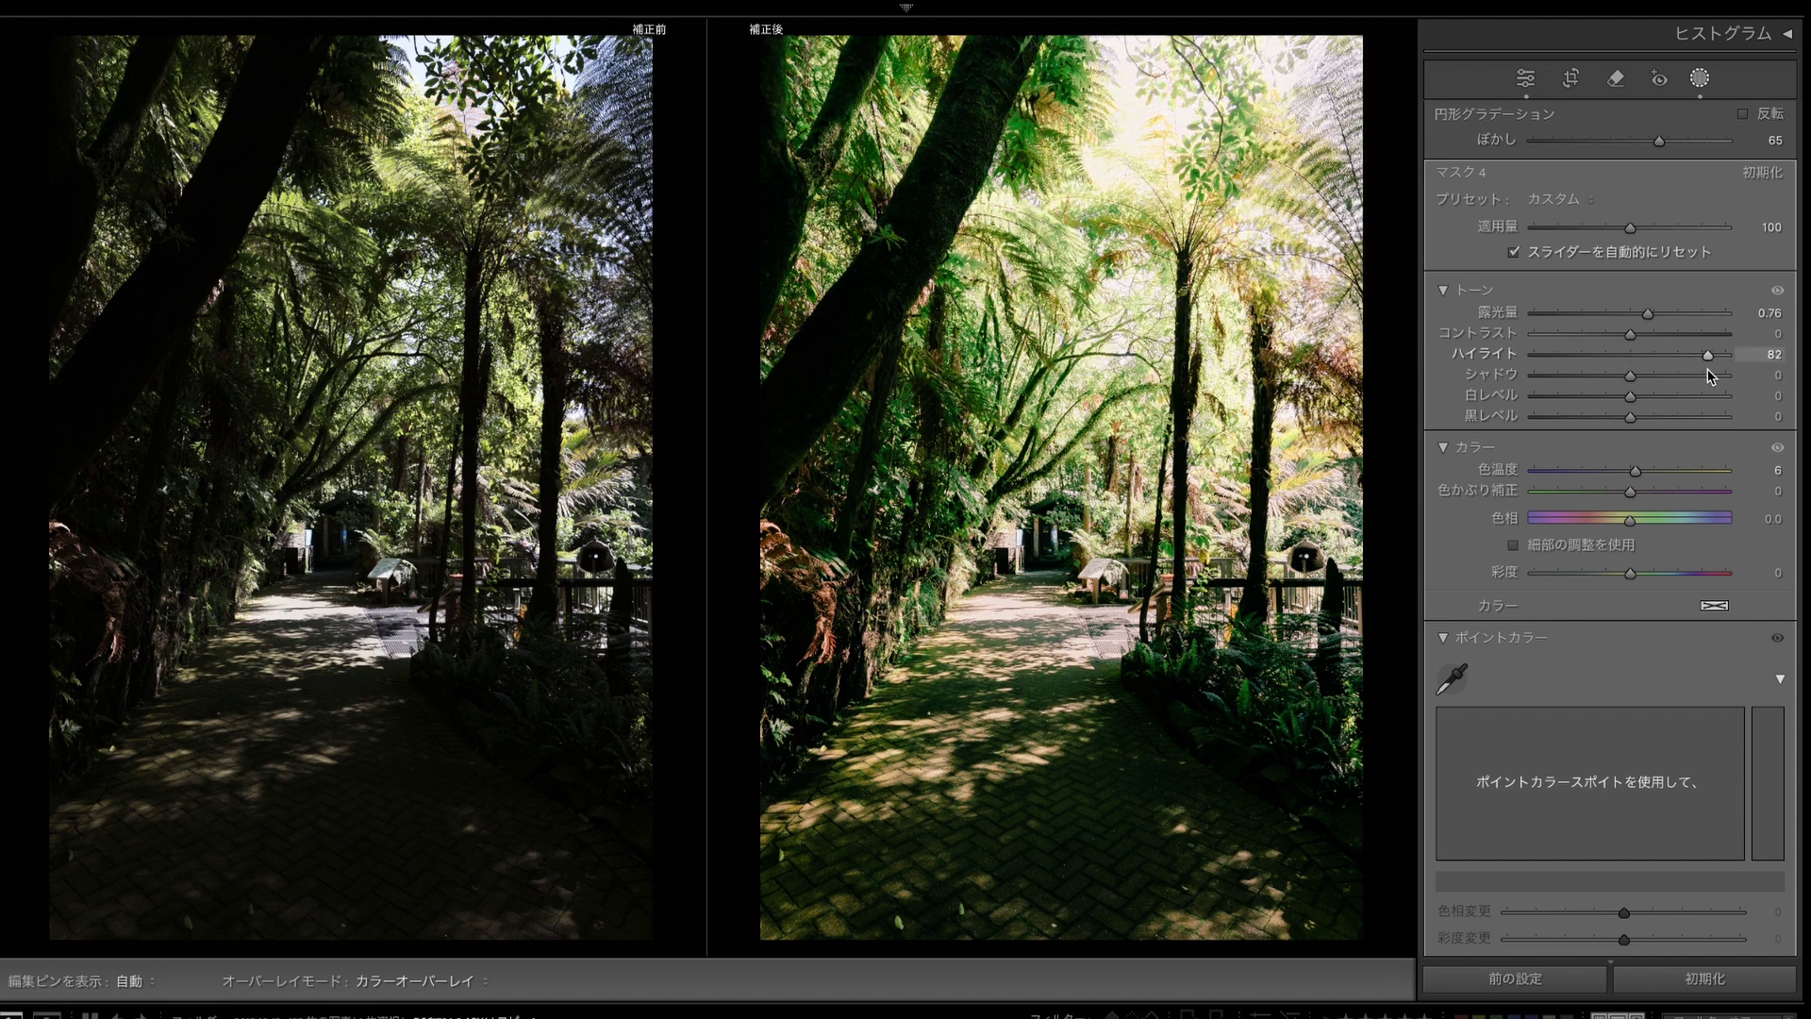
mouse_move(1660, 470)
left_mouse_down()
mouse_move(1698, 481)
mouse_move(1622, 473)
mouse_move(1644, 473)
left_mouse_up()
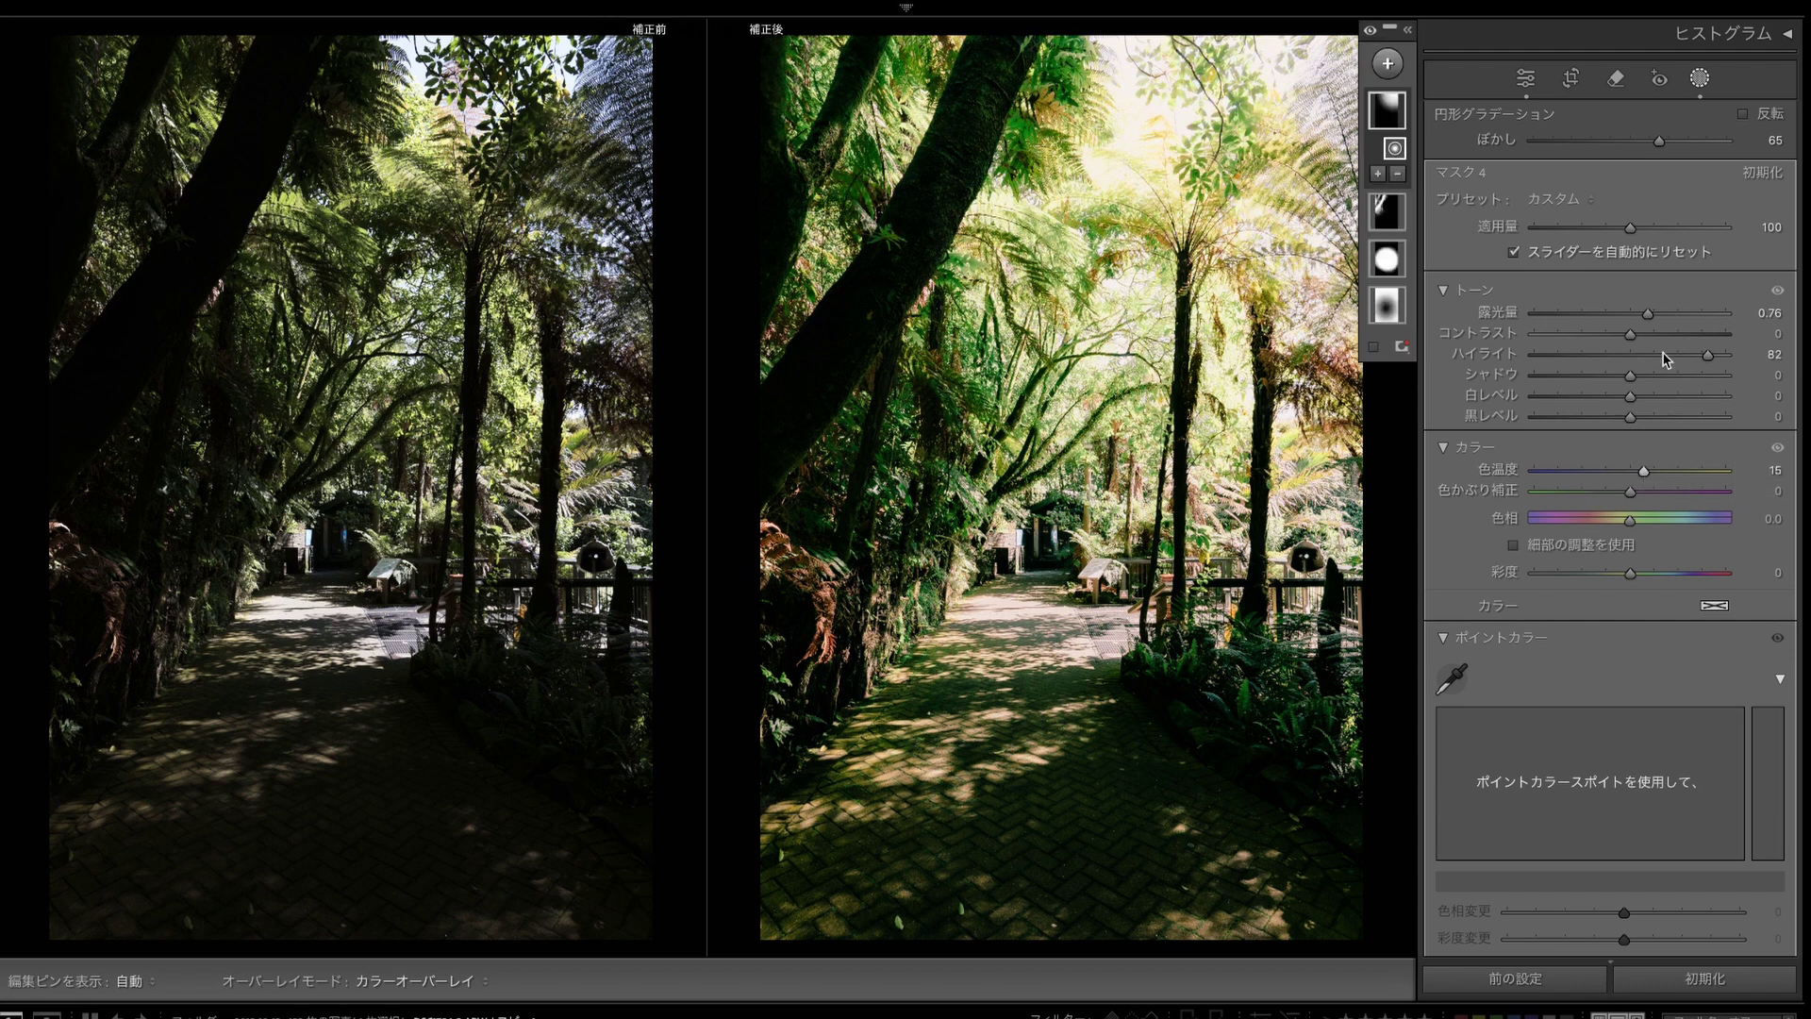
left_click(1671, 396)
left_click_drag(1670, 399, 1703, 369)
double_click(1670, 398)
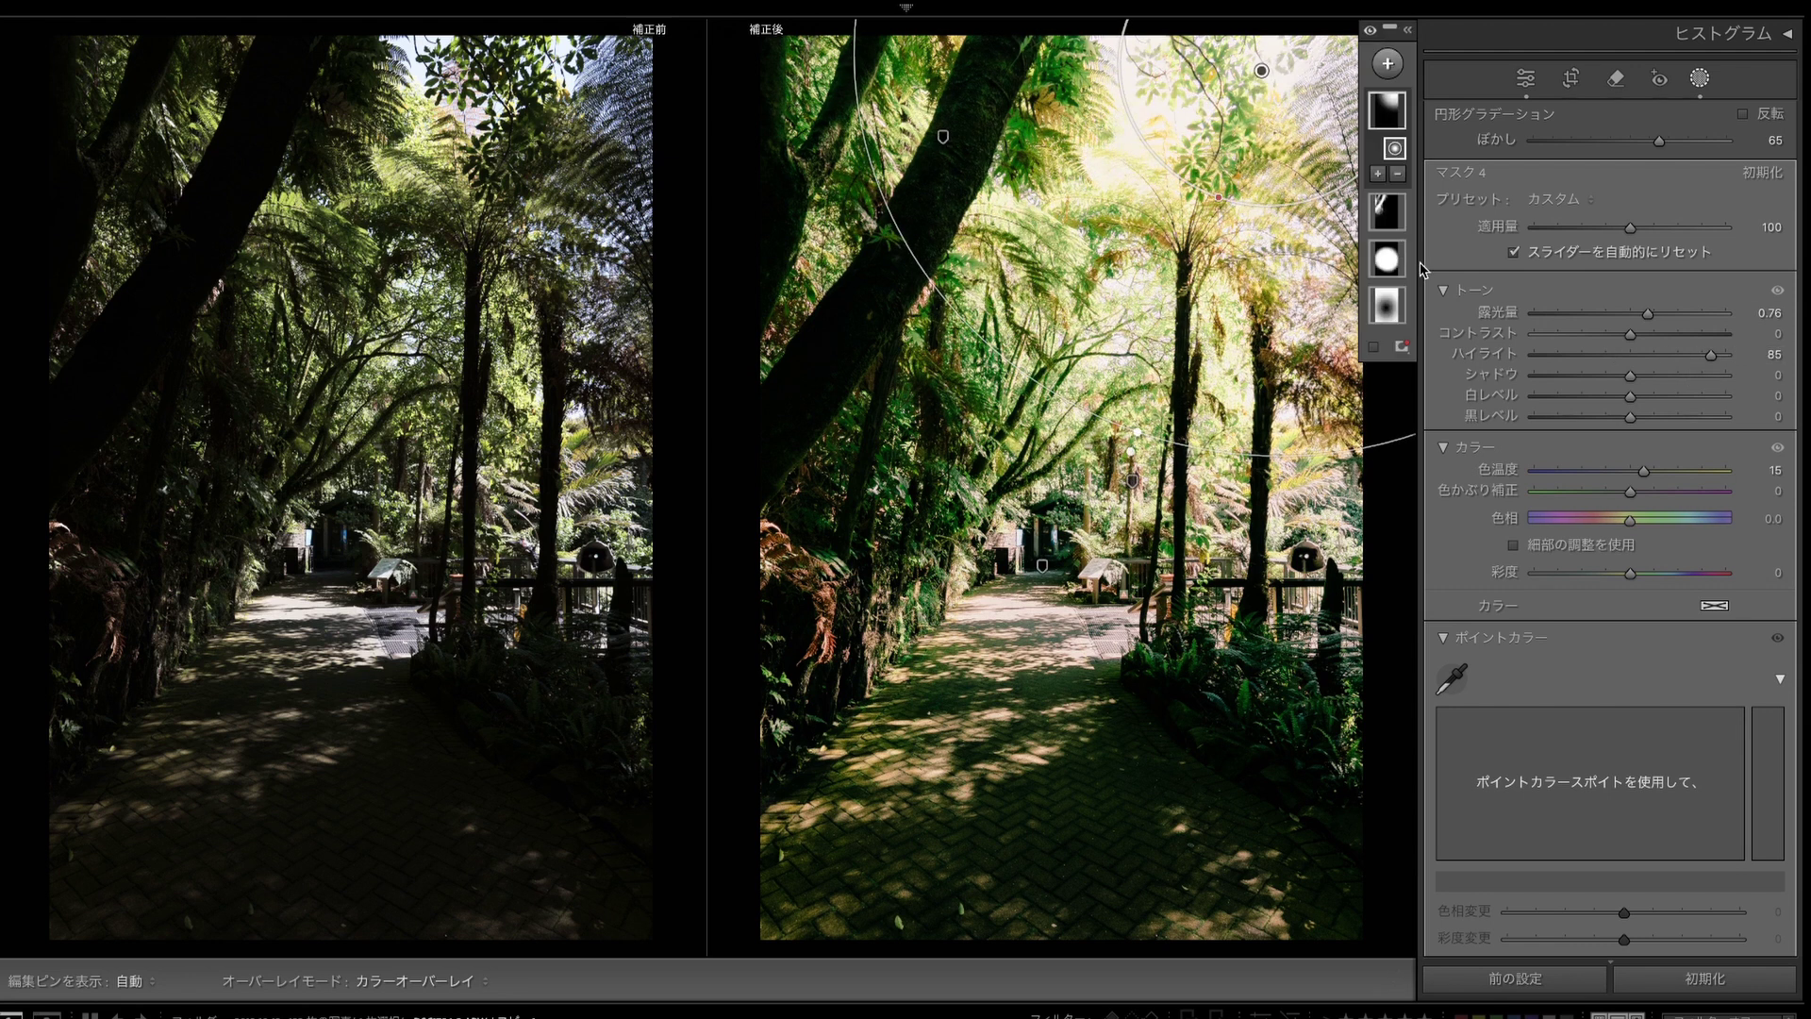
Step: Leave masking and set the photo's overall exposure to +2.75 and color temperature to 4,143
key("shift+m")
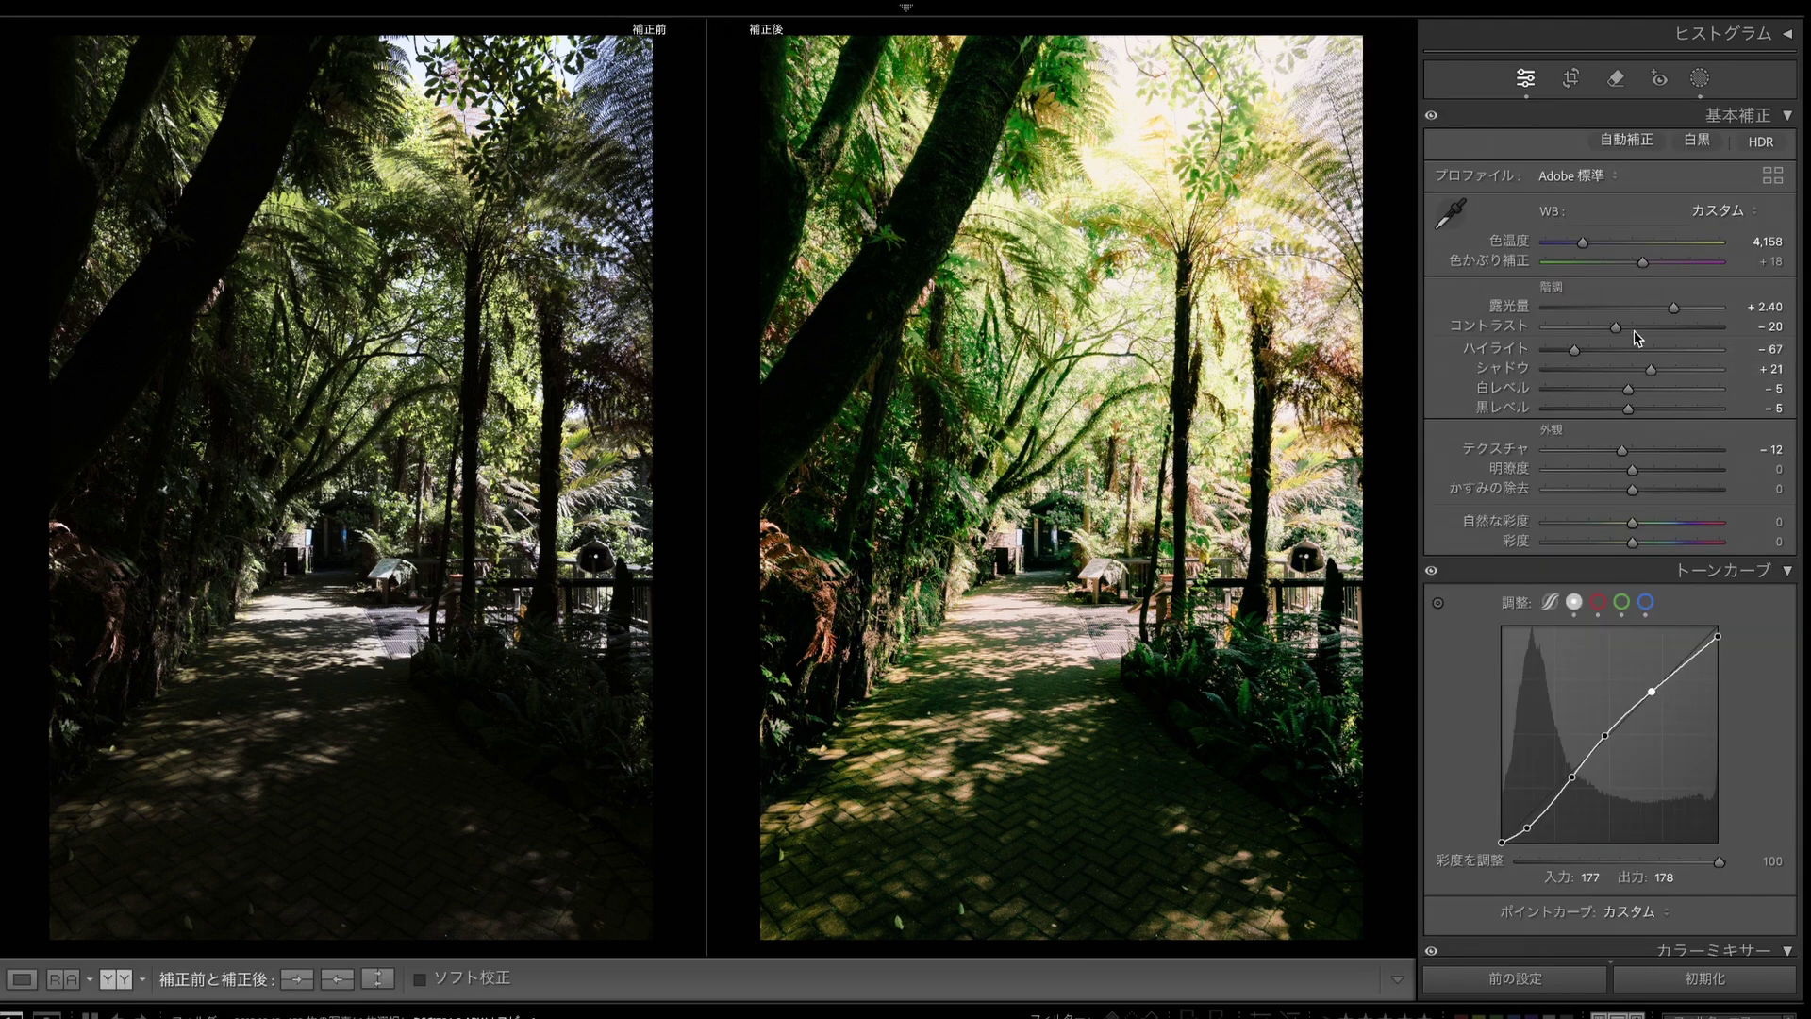
left_click_drag(1681, 312, 1683, 313)
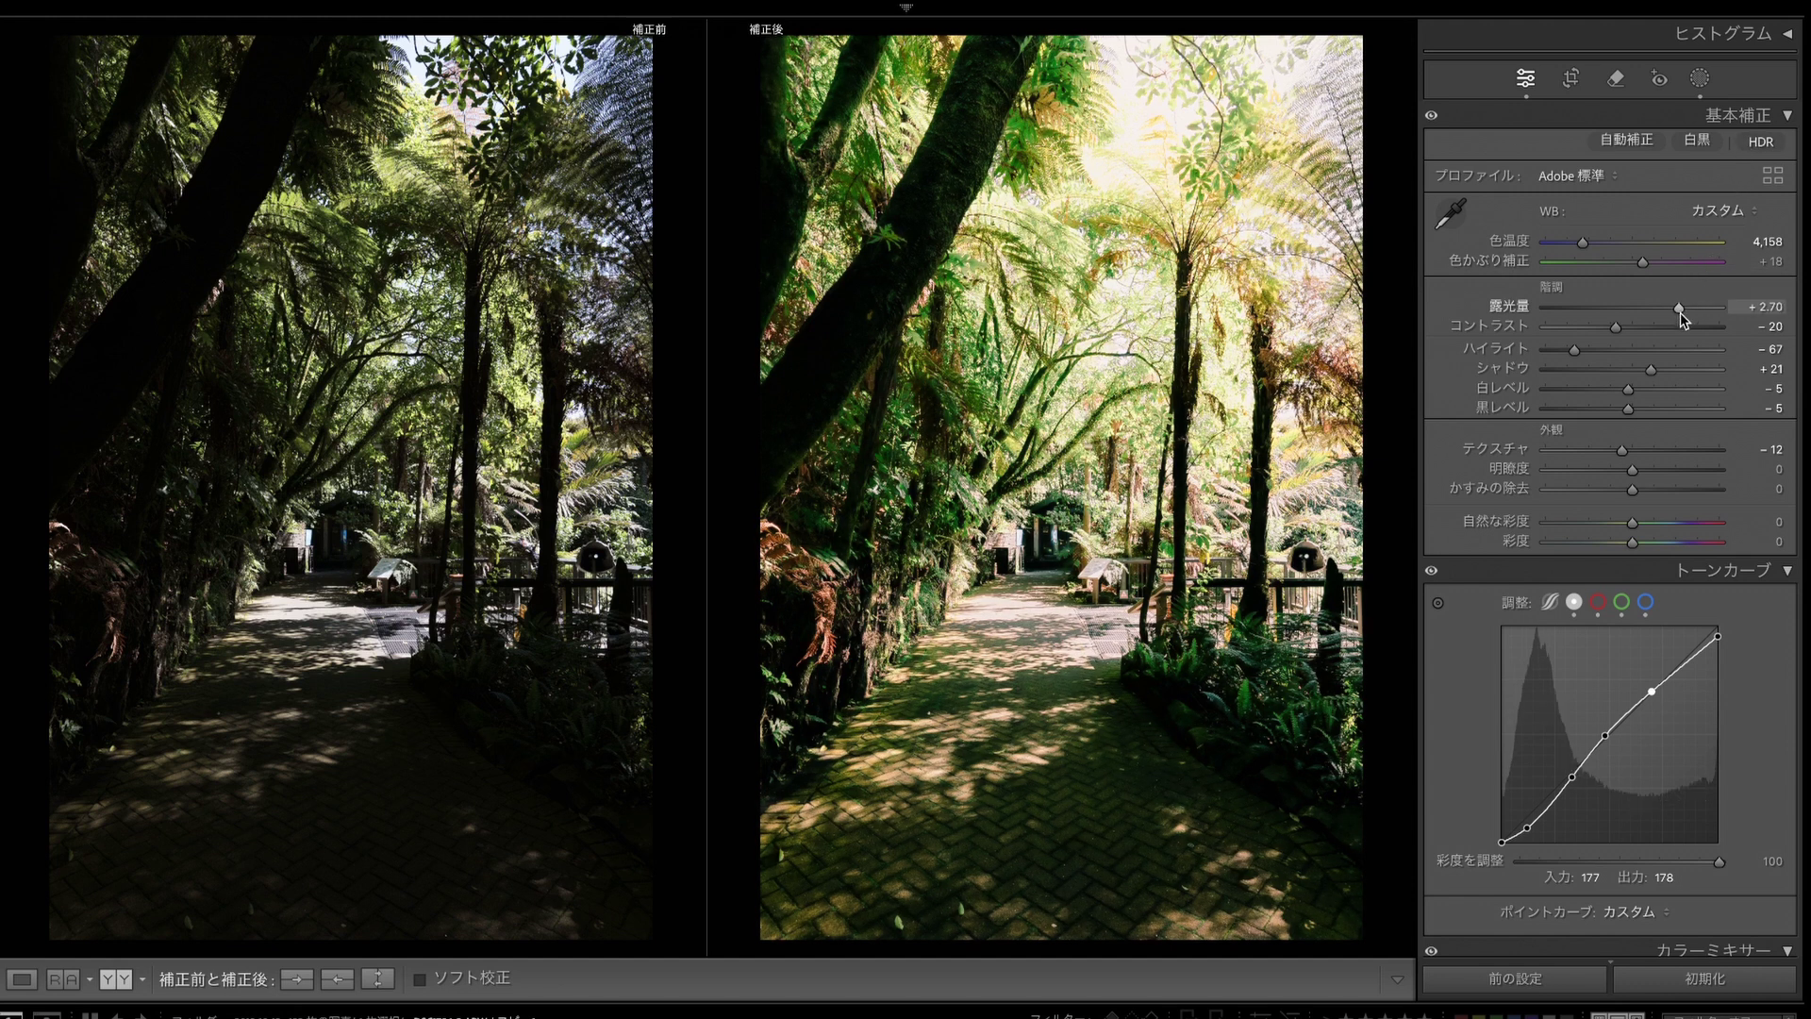
left_click_drag(1681, 313, 1683, 313)
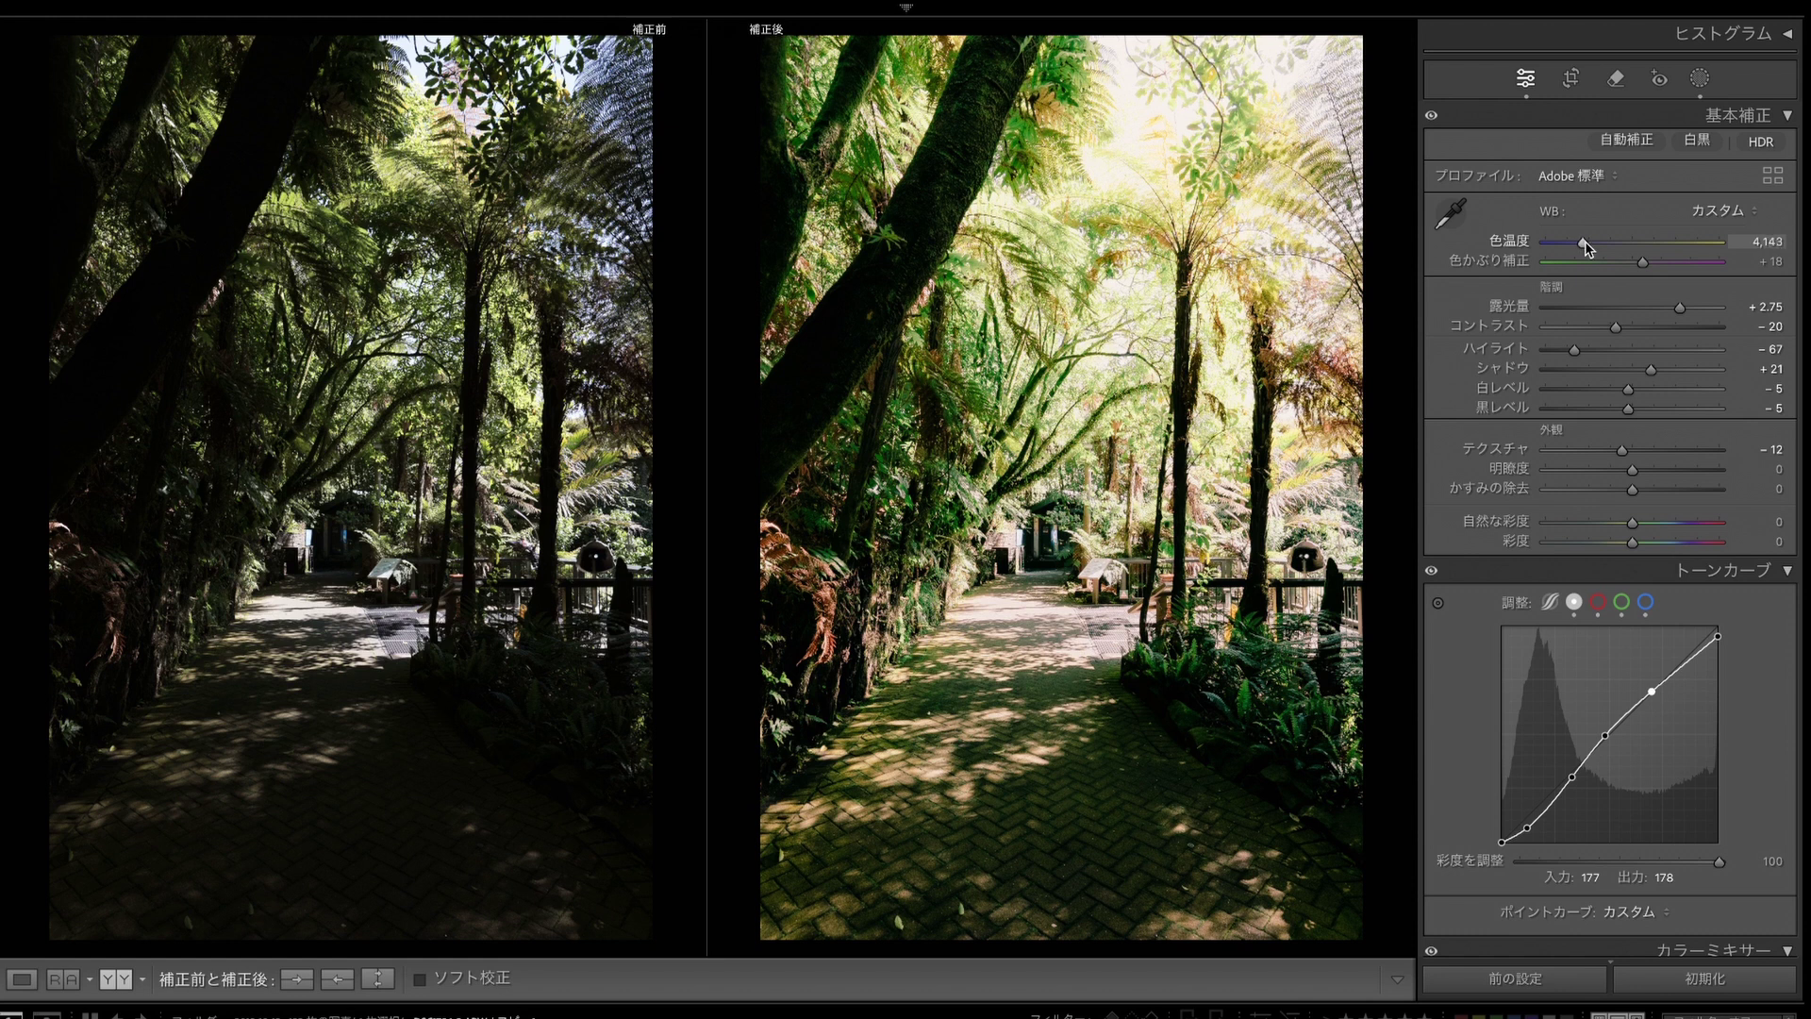
left_click(1582, 243)
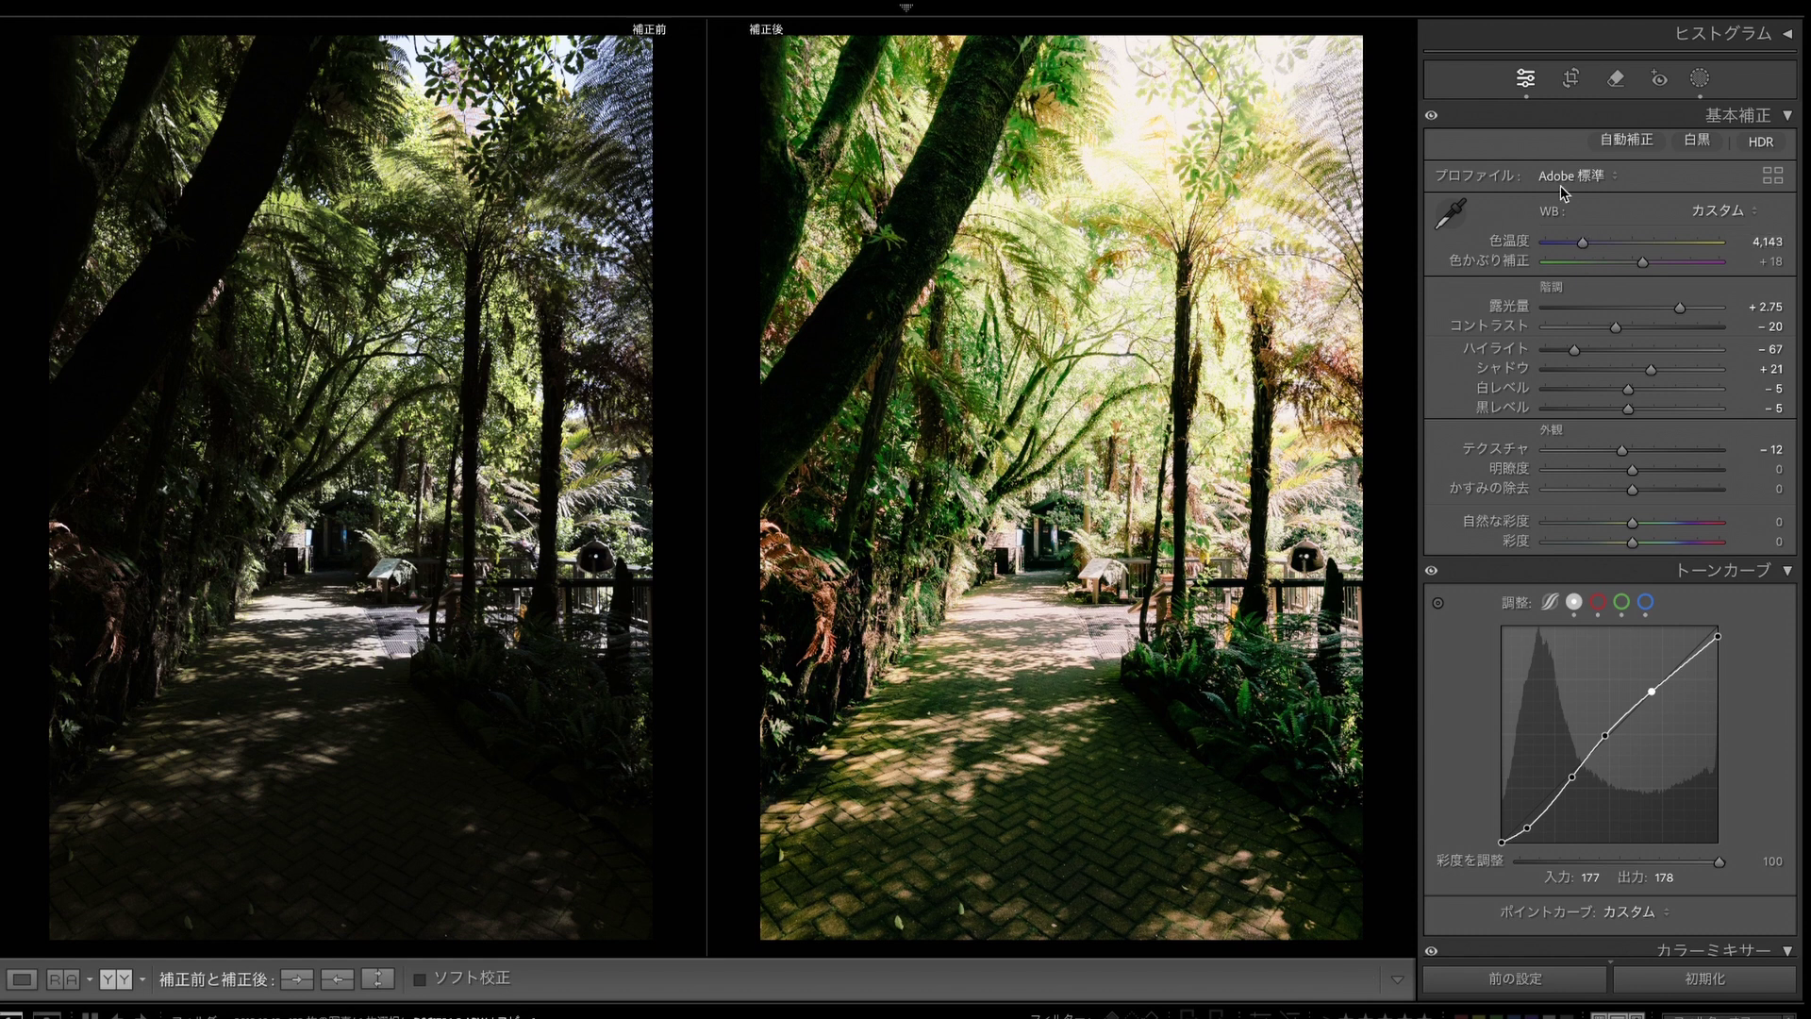